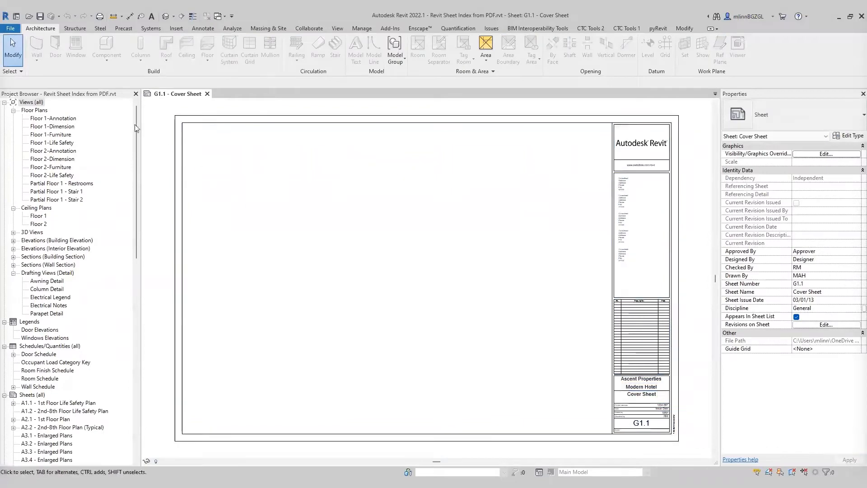
Step: Open the Spreadsheet Link tool from the CTC Tools 1 ribbon
drag(134, 129, 133, 214)
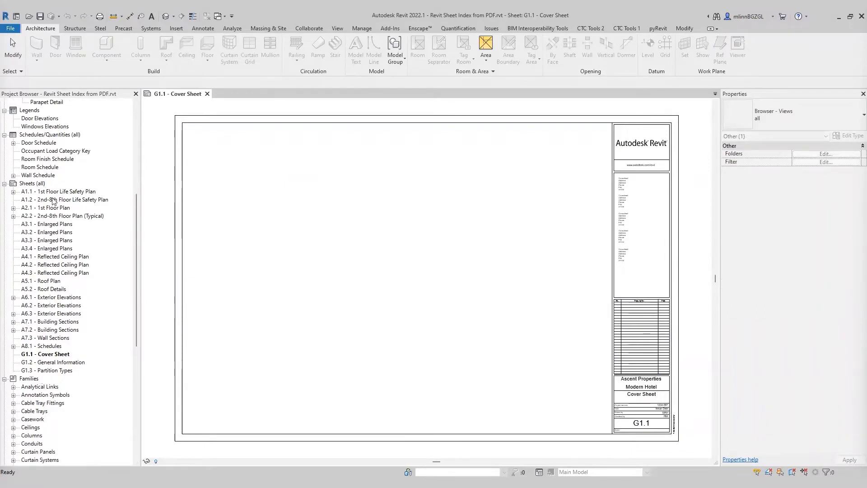
click(252, 224)
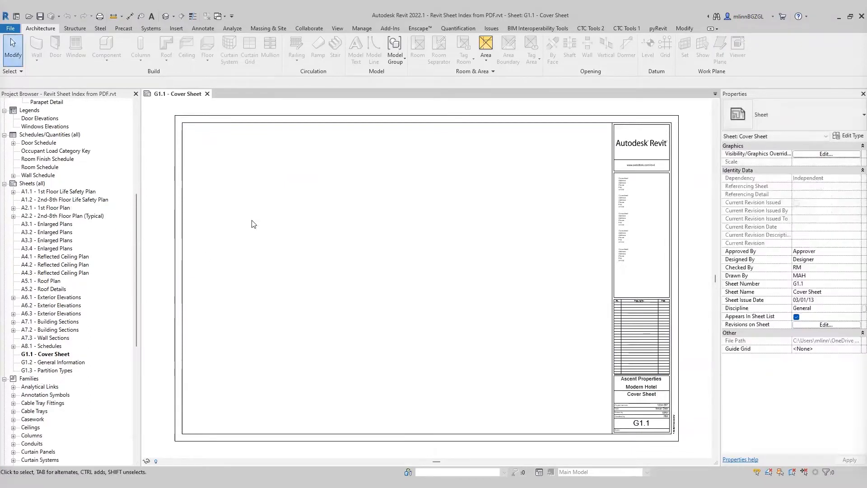
click(337, 28)
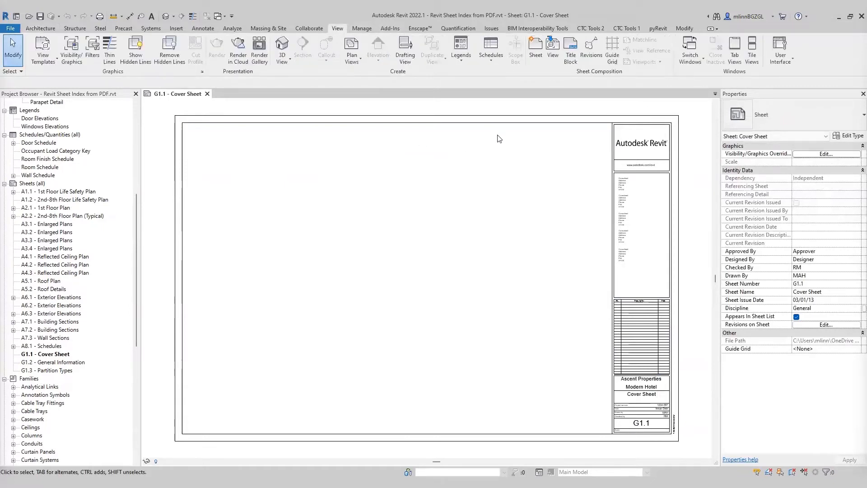
click(625, 29)
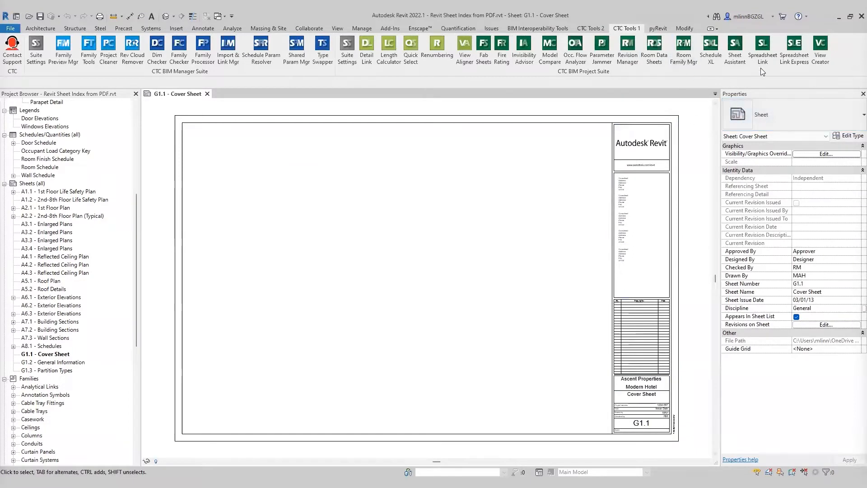
click(763, 53)
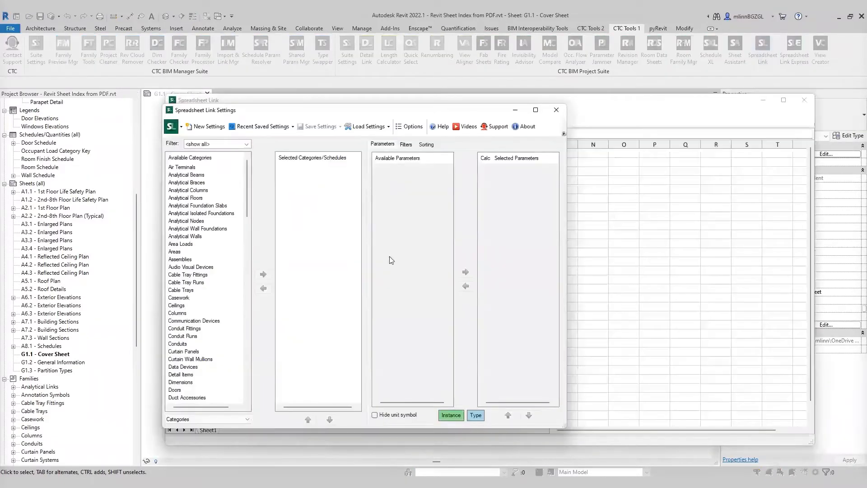
Step: Keep the filter on Categories and add the Sheets category to the selected categories
click(188, 422)
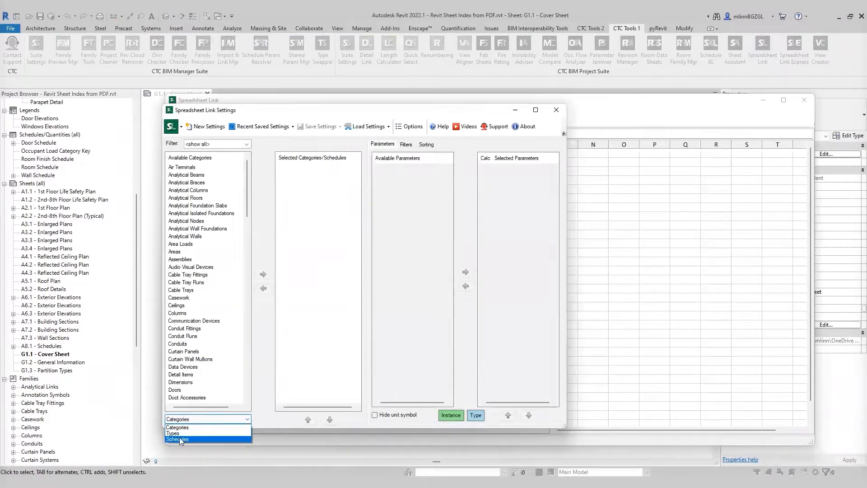
click(183, 428)
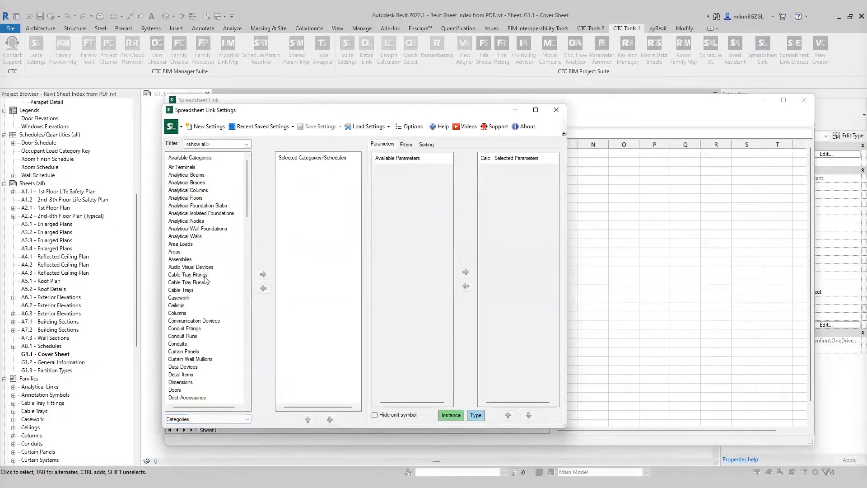
click(193, 221)
drag(248, 189, 250, 327)
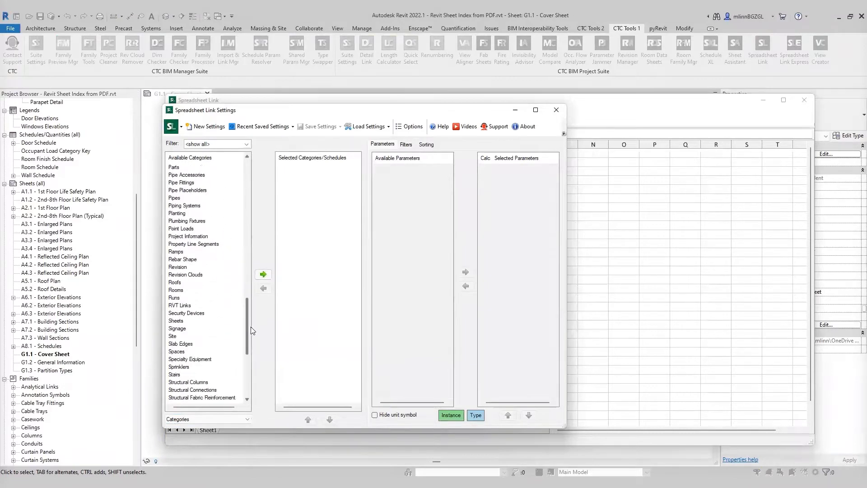
click(179, 321)
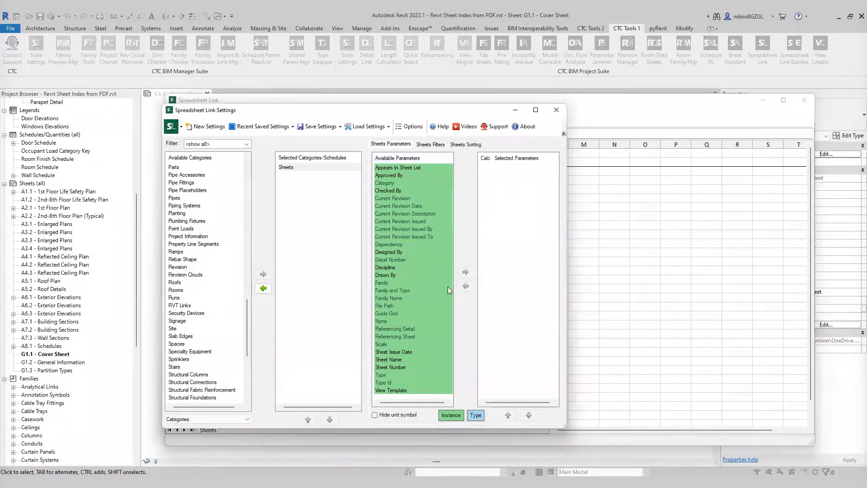
Step: Add the Sheet Number and Sheet Name parameters and generate the linked spreadsheet
double_click(397, 367)
double_click(394, 360)
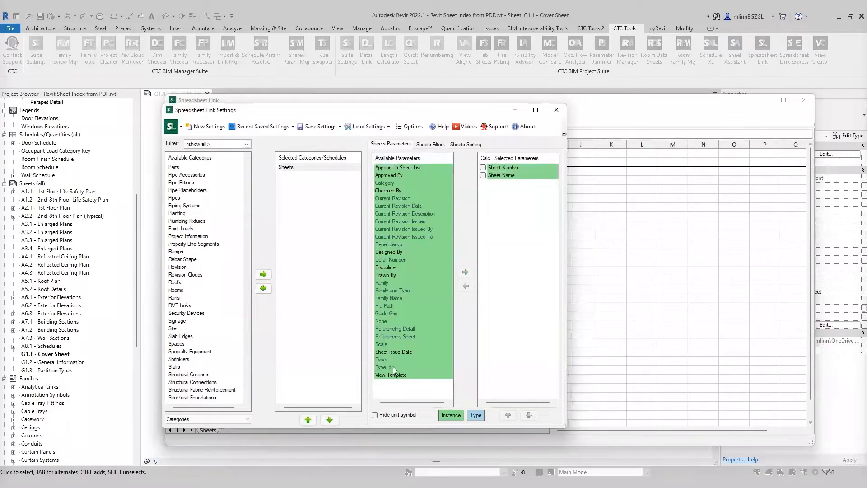
click(638, 113)
click(469, 244)
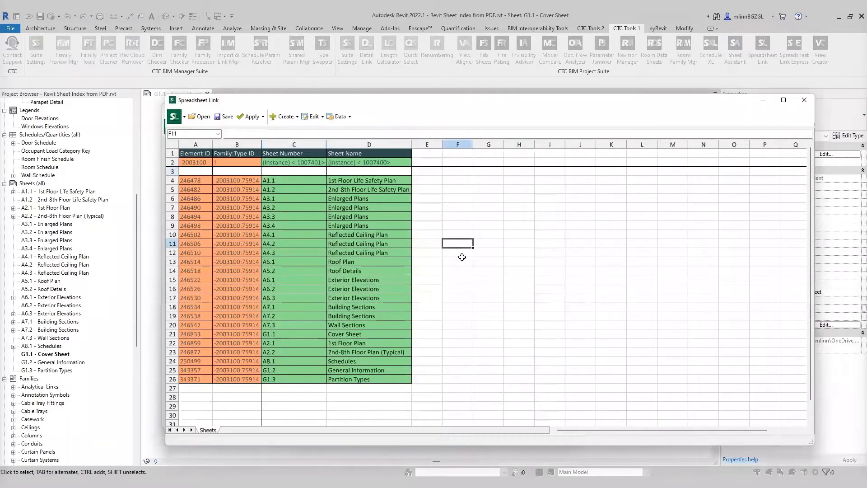
Step: Unprotect the spreadsheet's worksheet
click(489, 226)
click(340, 116)
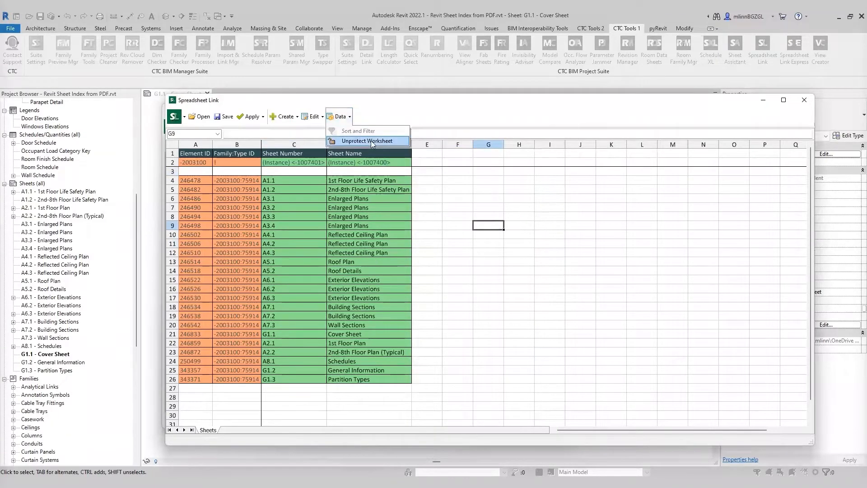
click(368, 141)
click(508, 295)
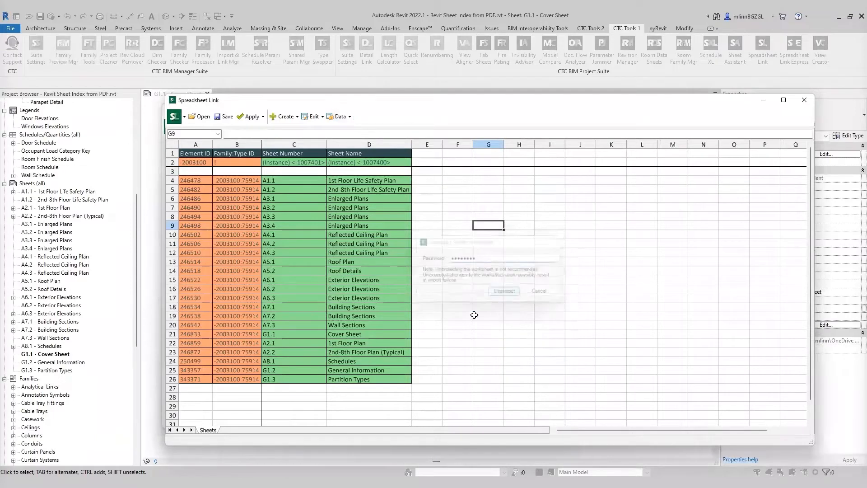
click(466, 181)
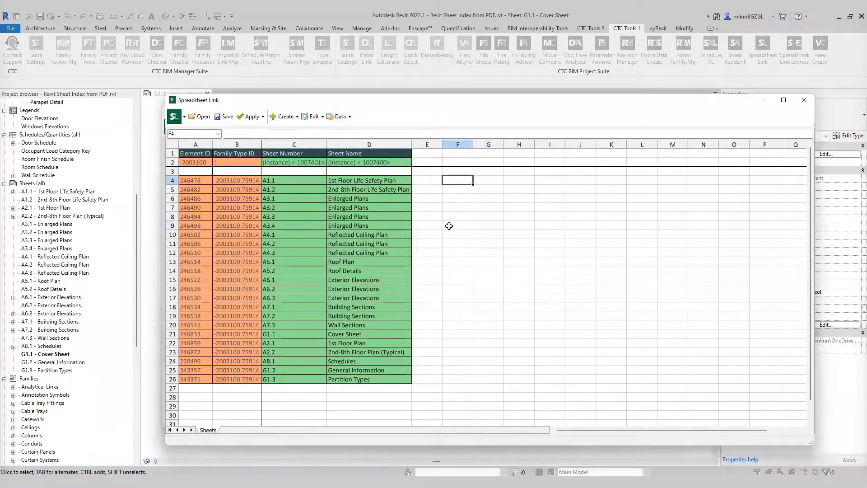
Step: Save the spreadsheet to the Desktop as UPPER.xlsx and open it in Excel
click(226, 117)
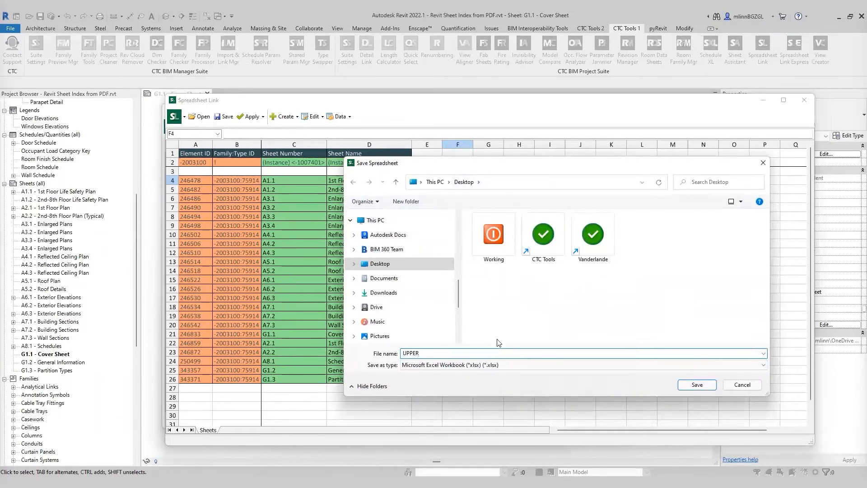
click(698, 389)
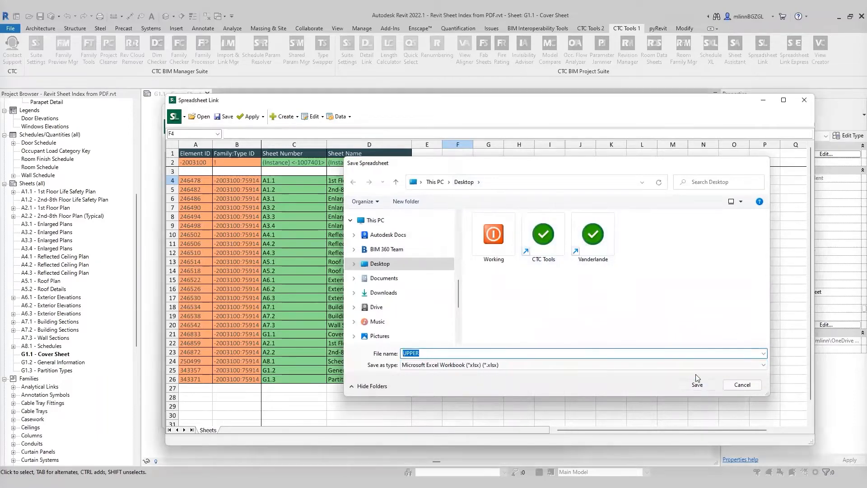
click(465, 266)
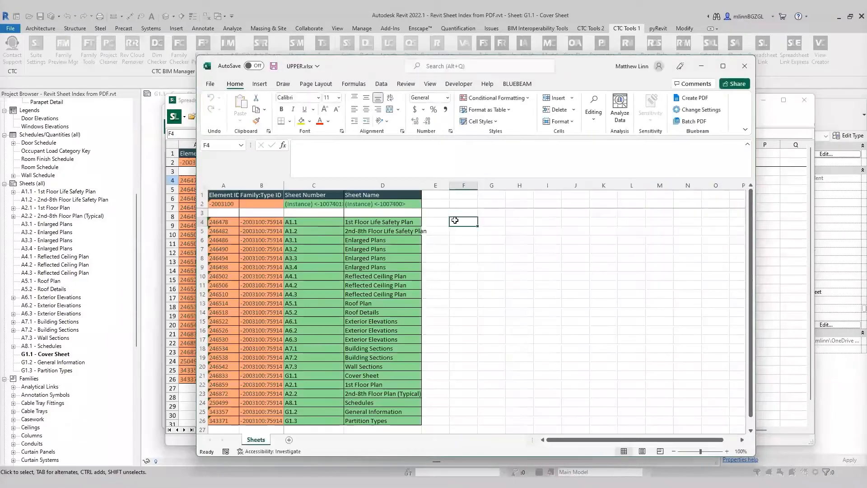
Step: Enter the formula =UPPER(D4) in cell E4 to capitalize the first sheet name
drag(593, 75, 633, 57)
click(559, 248)
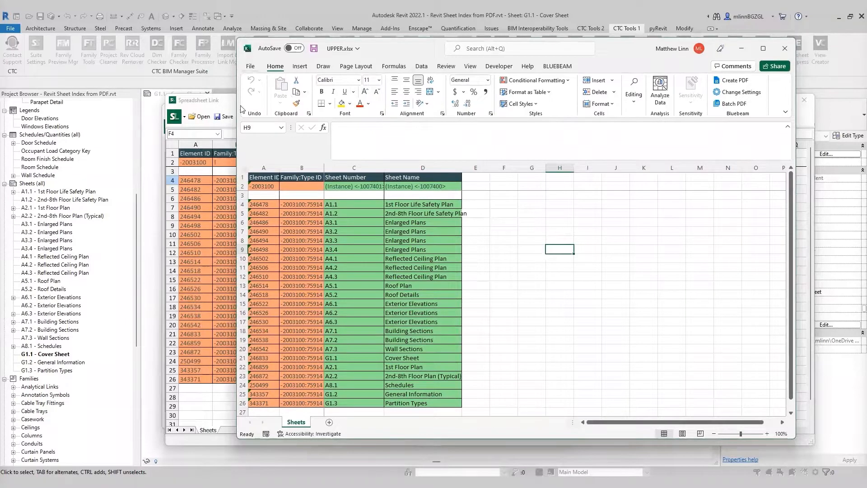
click(504, 247)
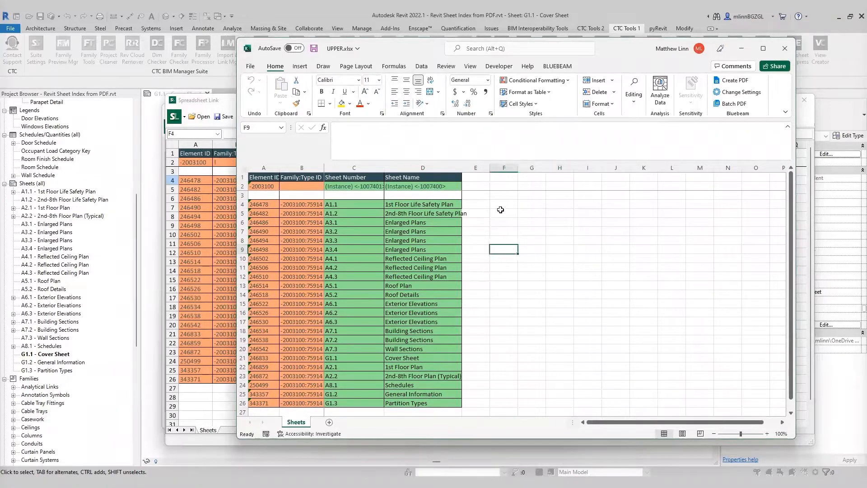
click(473, 204)
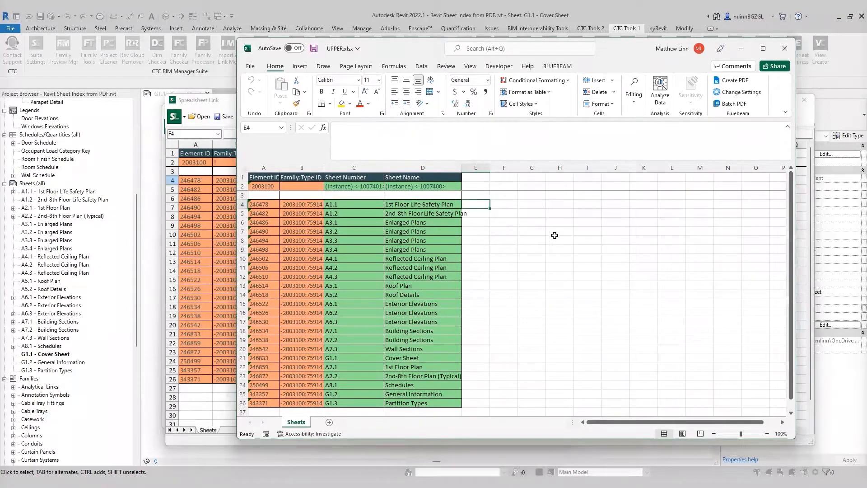
text(=U)
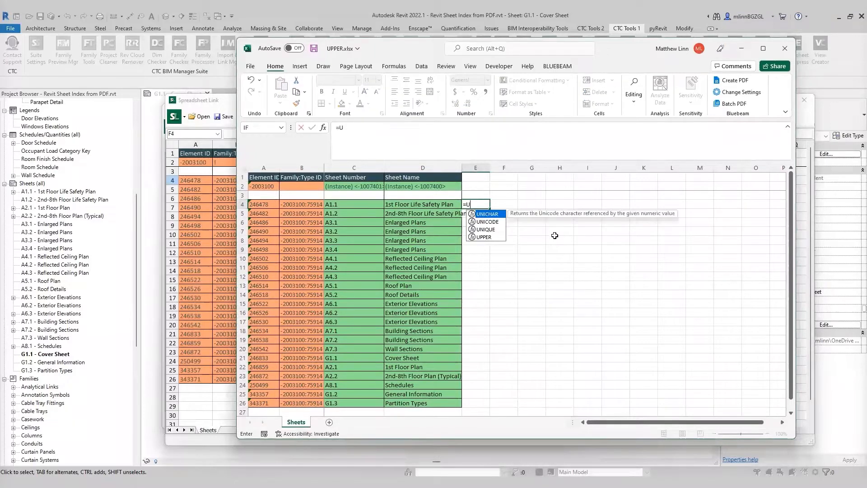
text(PPER()
click(426, 203)
click(379, 129)
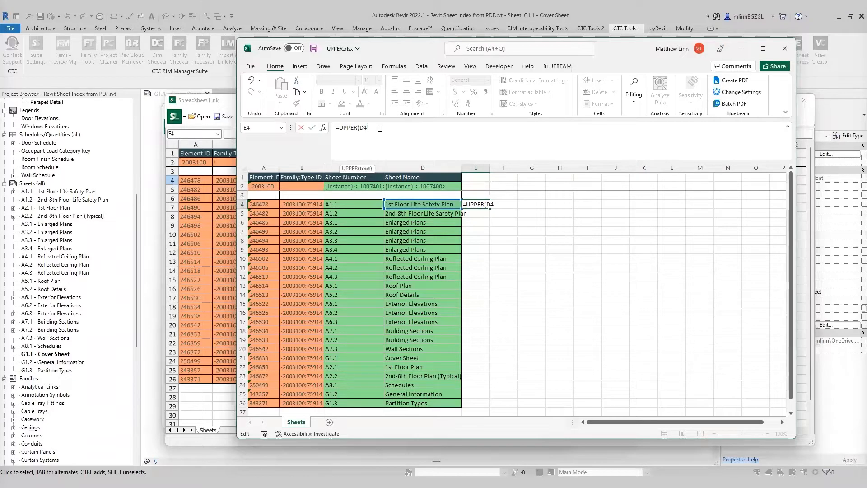
text())
key(Return)
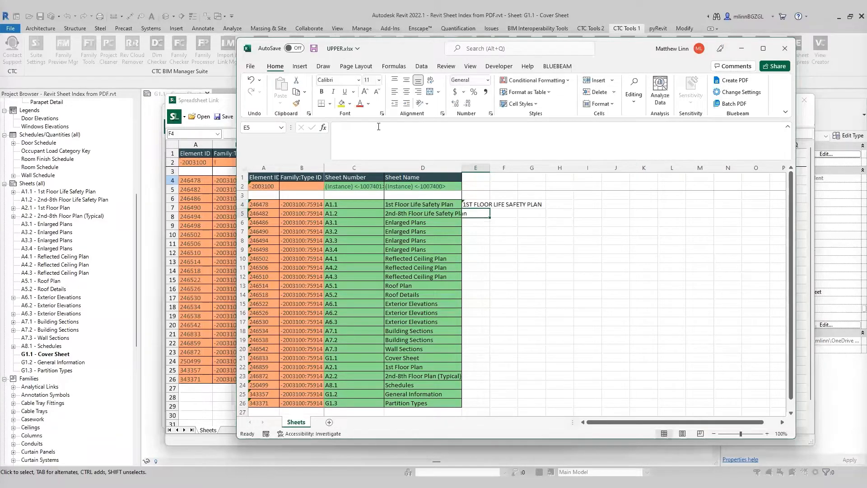
Step: Widen column E and fill the UPPER formula down through row 26
click(588, 330)
drag(491, 168, 562, 169)
drag(465, 165, 477, 165)
click(574, 231)
click(564, 204)
scroll(613, 249, down, 1)
scroll(601, 226, up, 1)
drag(579, 209, 580, 408)
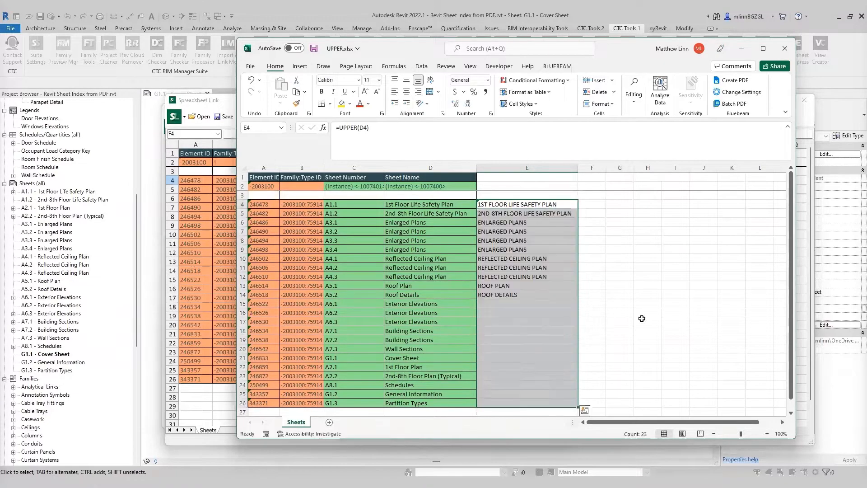
Step: Copy the uppercase names in E4:E26 and paste them as values into column F starting at F4
click(642, 285)
click(603, 213)
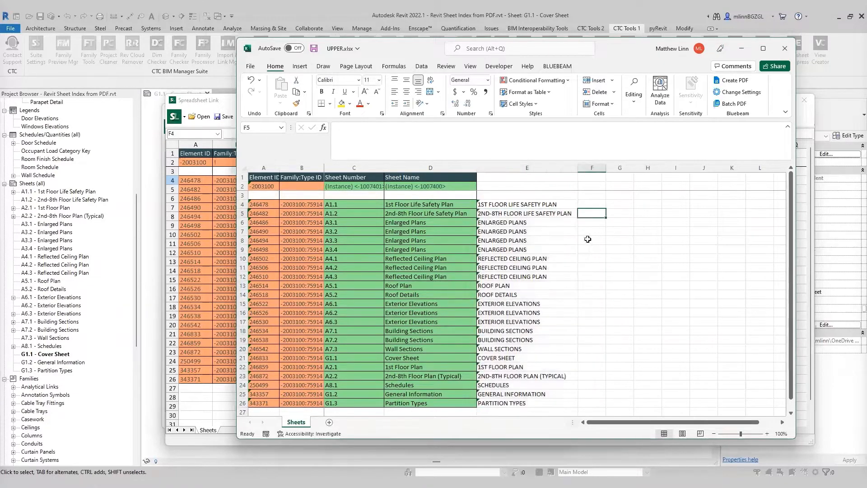
click(549, 205)
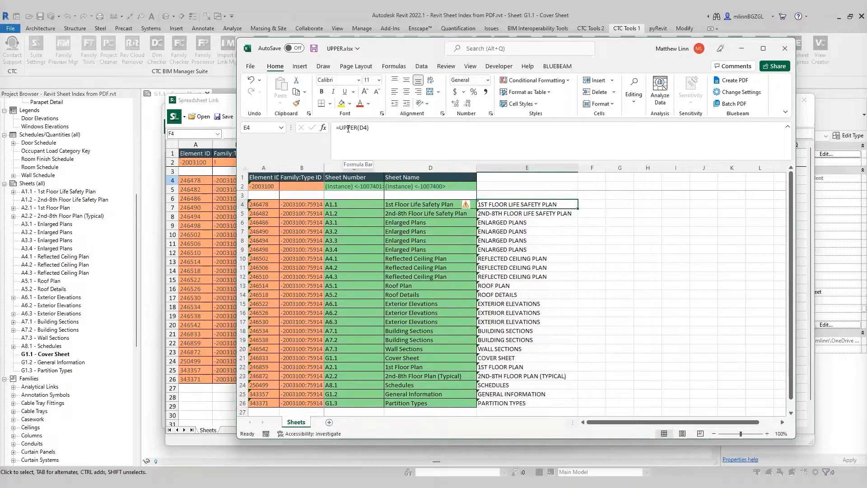
click(601, 224)
drag(565, 205, 562, 405)
right_click(555, 205)
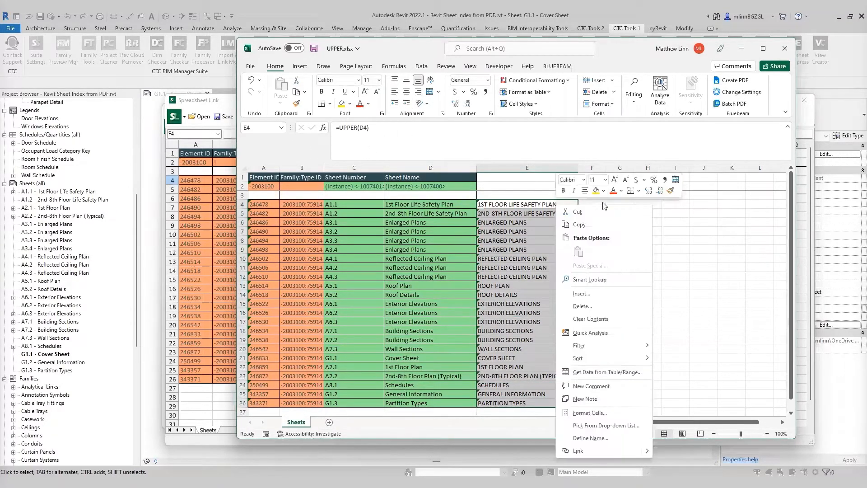
click(579, 225)
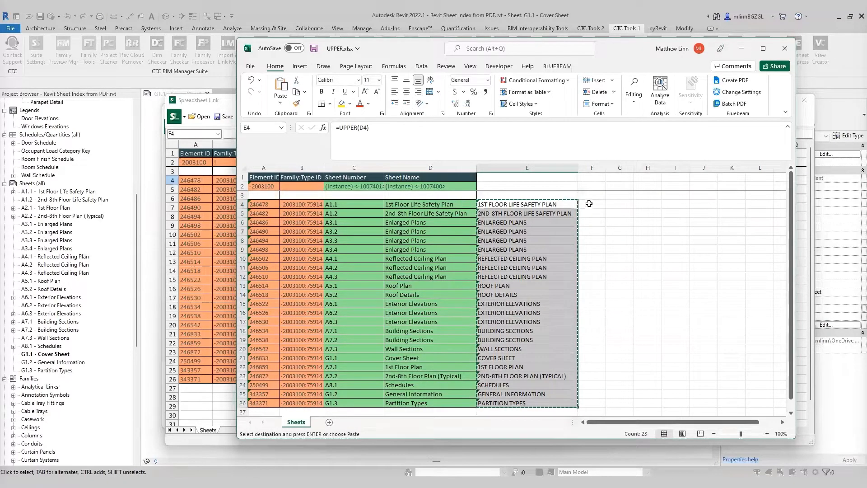
click(589, 203)
right_click(590, 204)
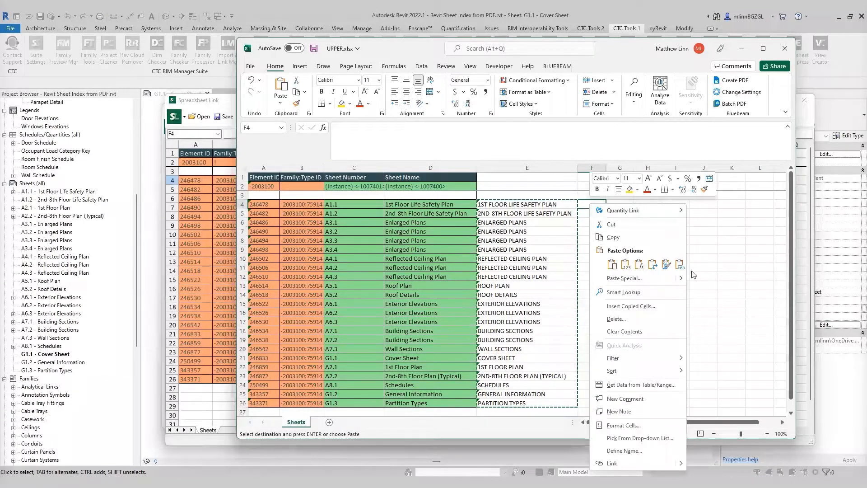
mouse_move(681, 280)
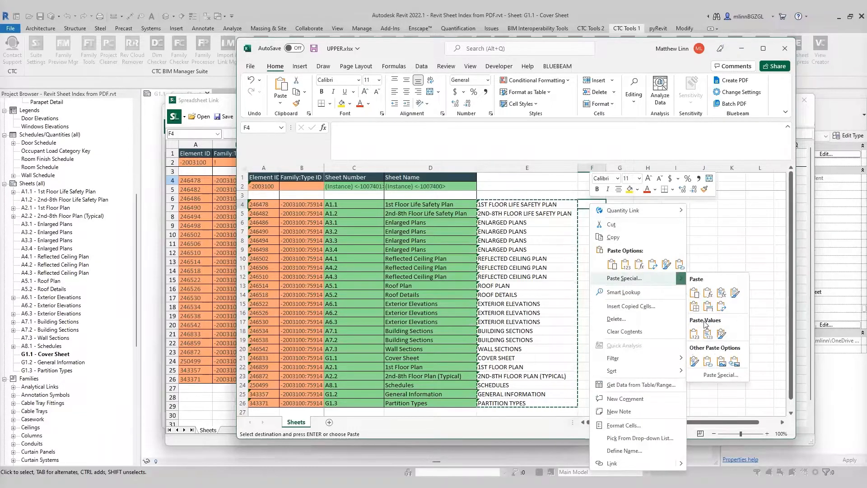
click(696, 335)
Step: Compare the contents of cells E4 and F4 and widen column F
click(732, 249)
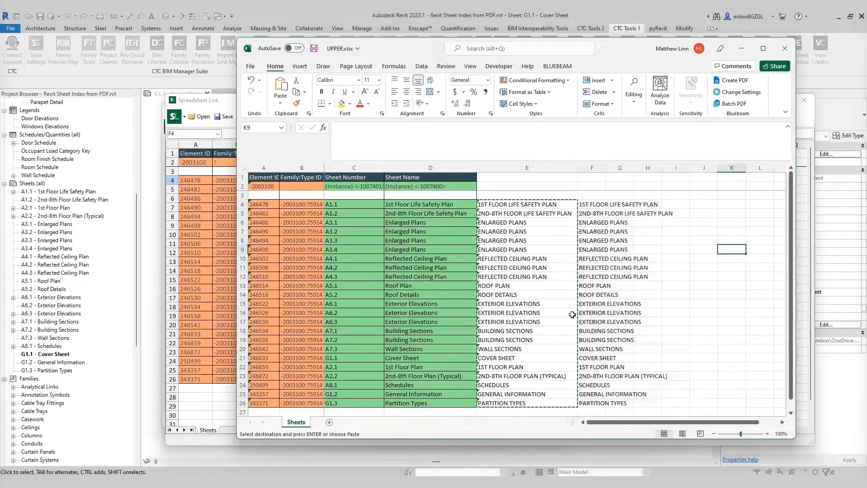
click(531, 206)
key(Escape)
click(619, 222)
click(510, 205)
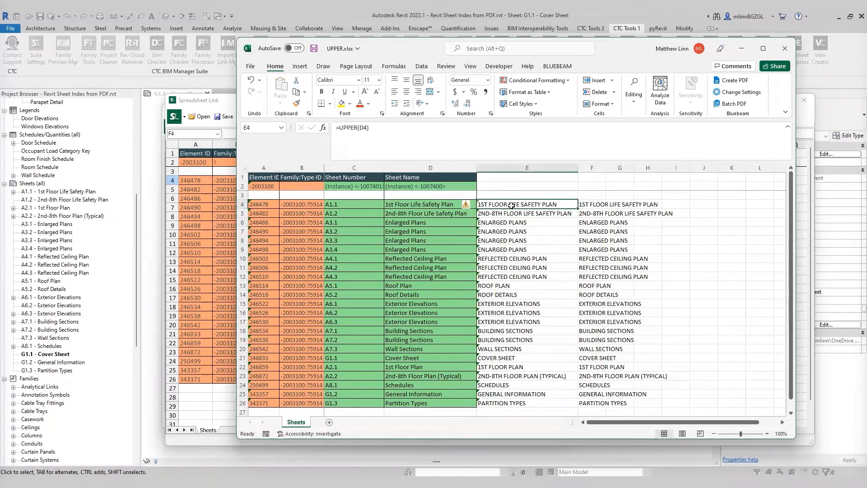
click(603, 205)
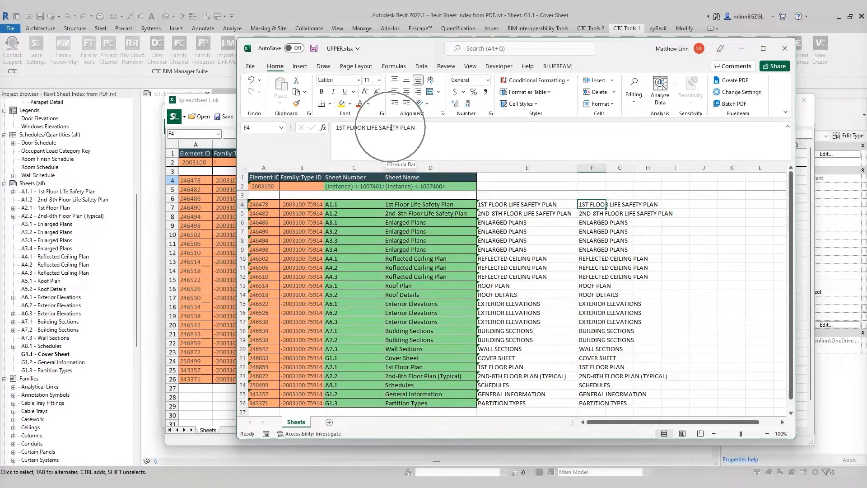
click(702, 240)
drag(606, 169, 691, 170)
click(732, 259)
Step: Copy the uppercase names in F4:F26, close Excel, and paste them over the Sheet Name column starting at D4 in Spreadsheet Link
drag(599, 204, 607, 404)
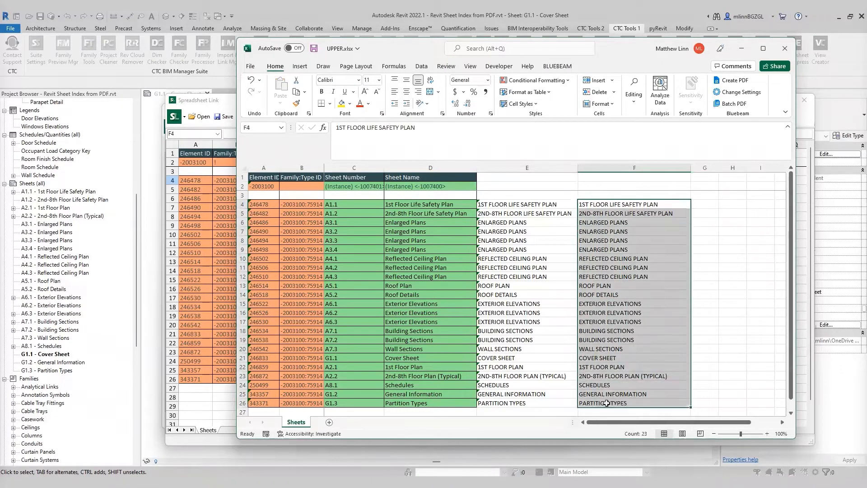
right_click(626, 207)
click(664, 225)
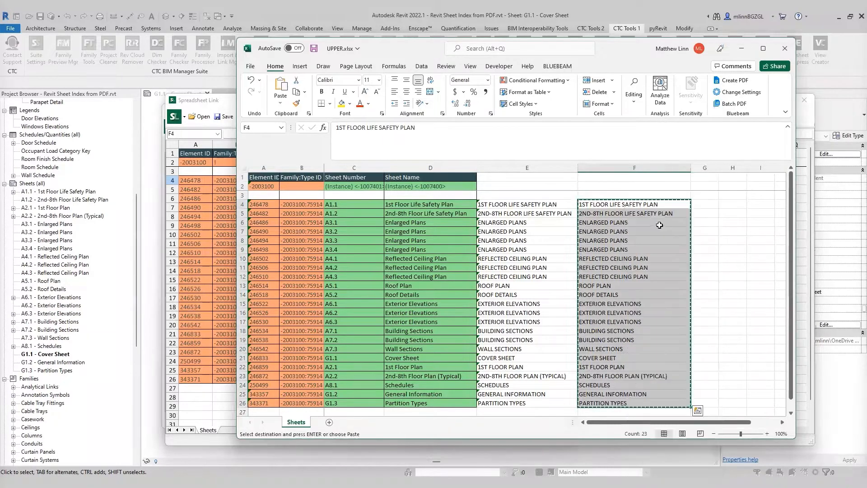
click(785, 50)
click(433, 259)
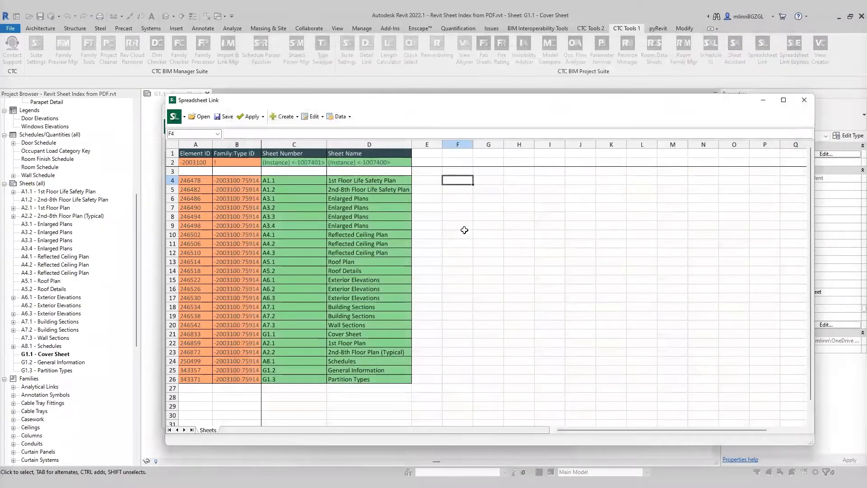
click(461, 227)
click(399, 180)
right_click(400, 180)
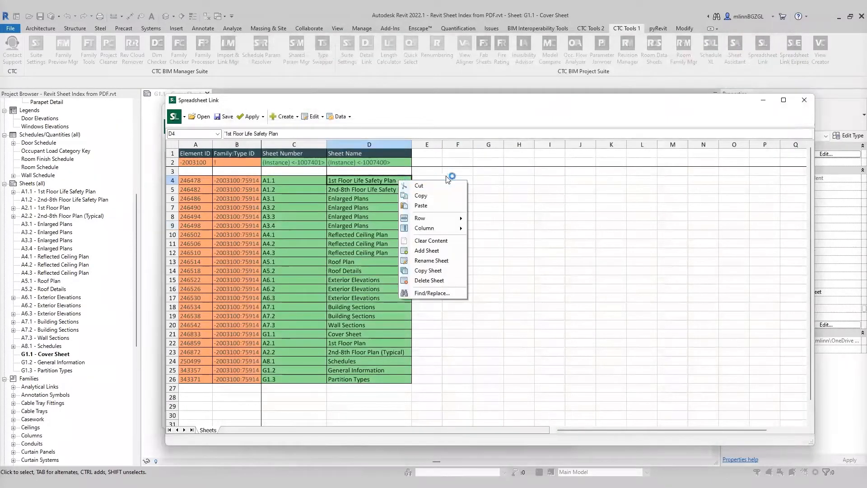
click(436, 207)
click(520, 242)
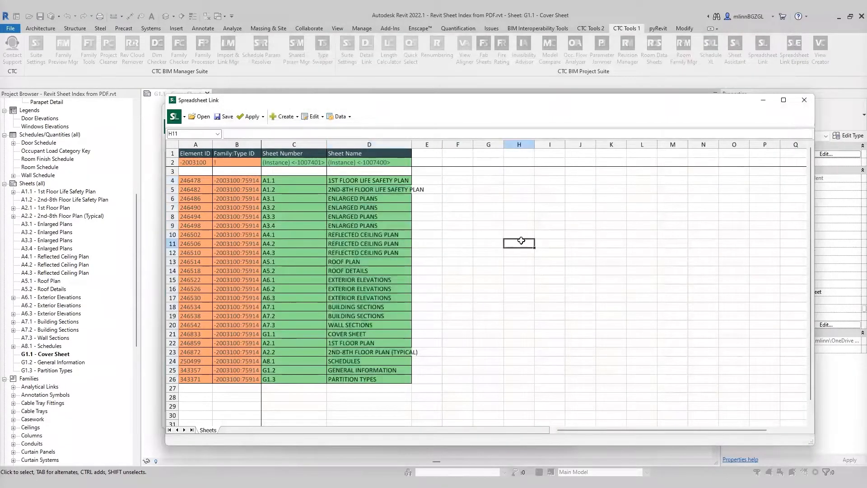
Step: Widen the Sheet Name column, apply the spreadsheet values to the Revit project, and close Spreadsheet Link
drag(411, 144, 432, 144)
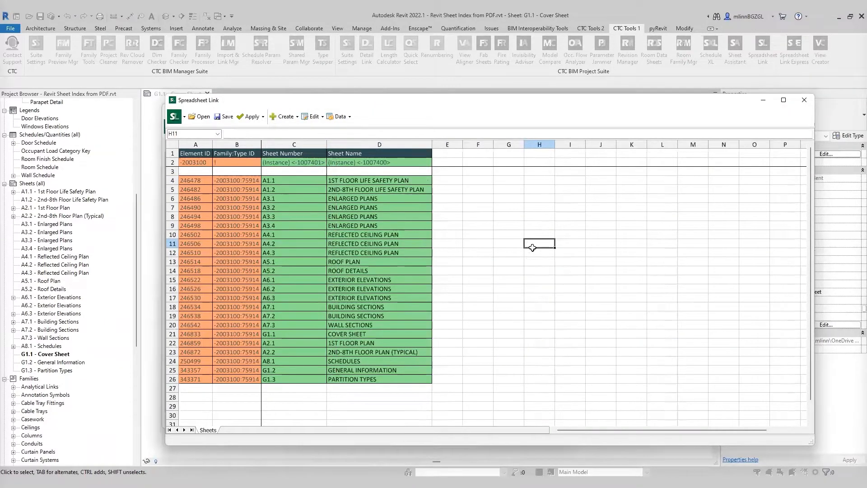
drag(502, 104, 556, 129)
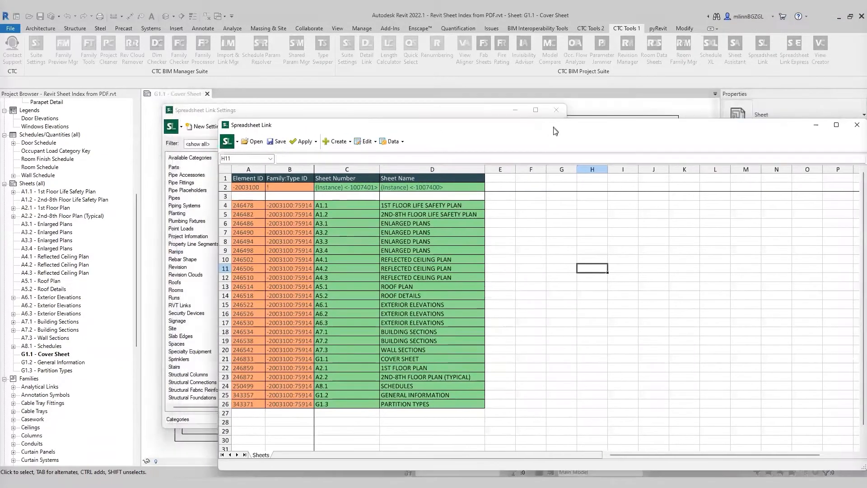
click(306, 145)
click(306, 145)
click(311, 157)
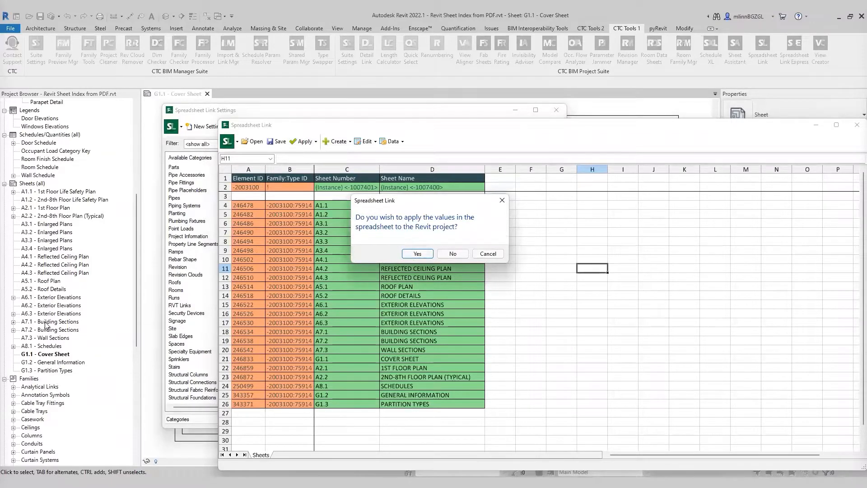
click(421, 253)
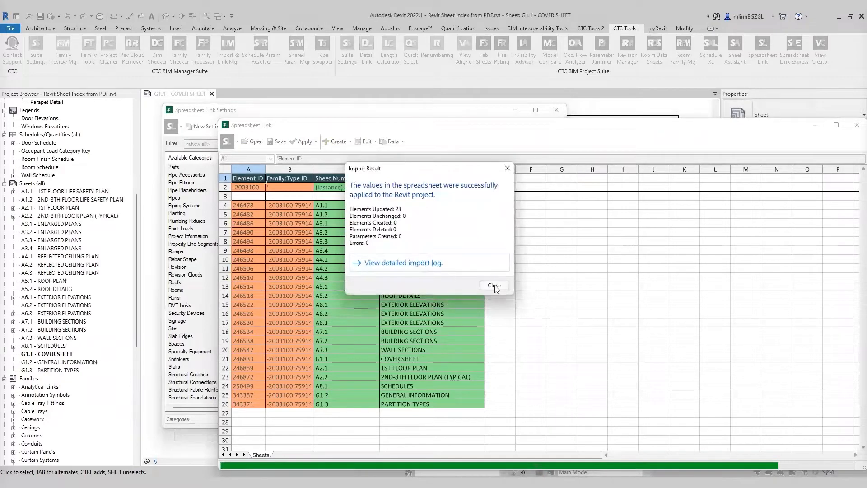
click(494, 286)
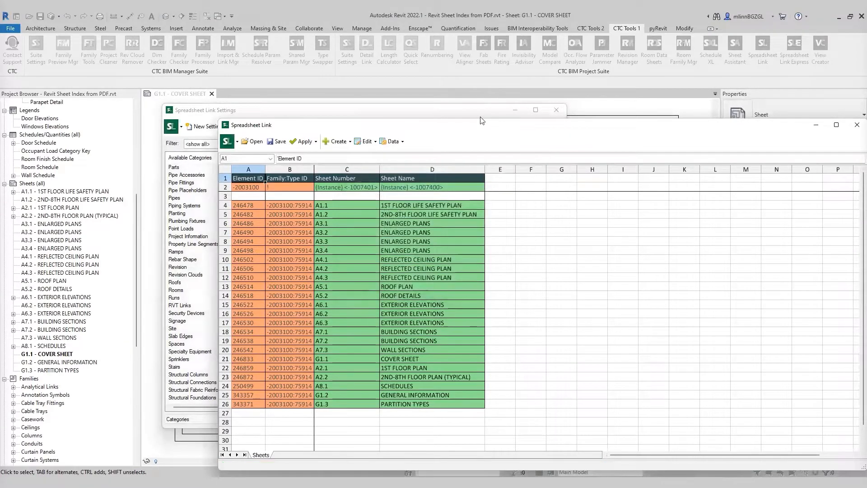
drag(483, 121, 408, 85)
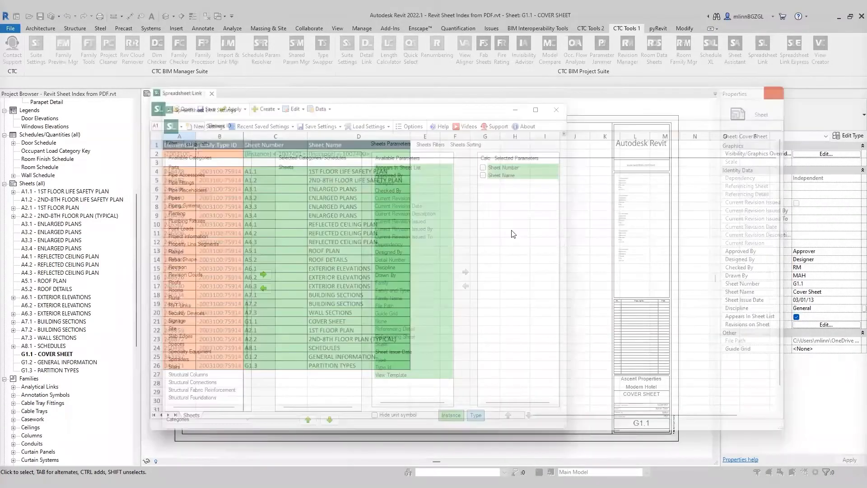
click(456, 265)
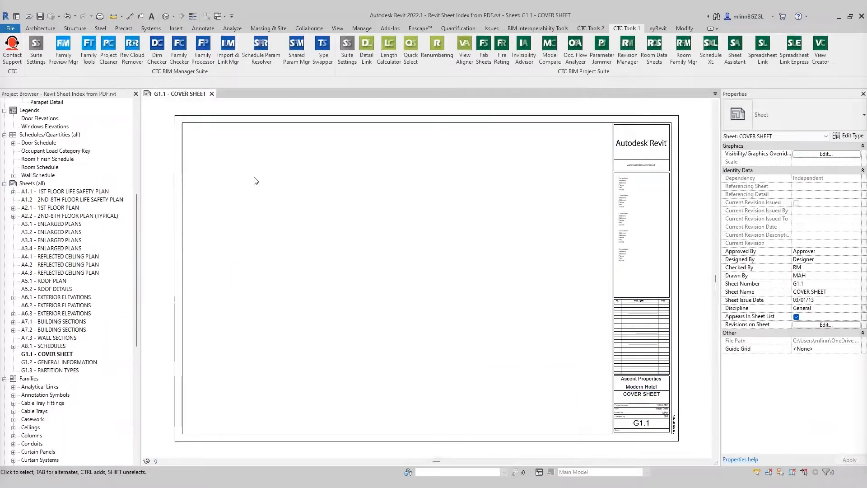
Step: Create a new Sheet List schedule containing the Sheet Number and Sheet Name fields
click(337, 28)
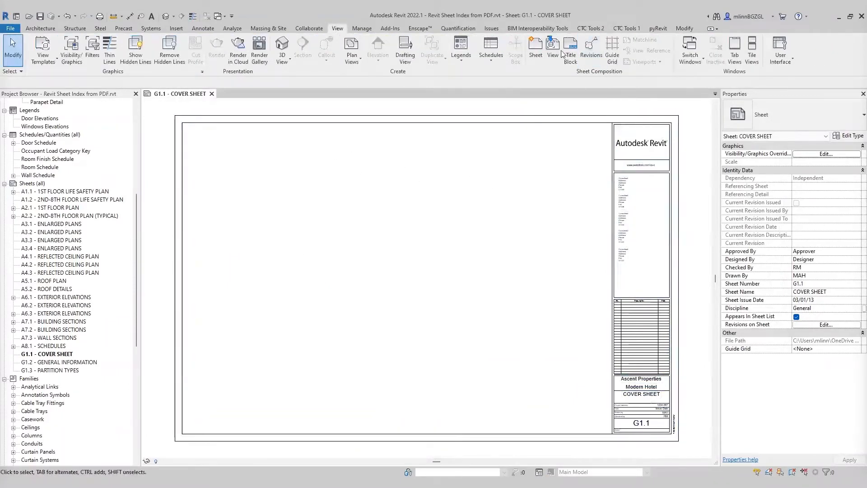
click(491, 50)
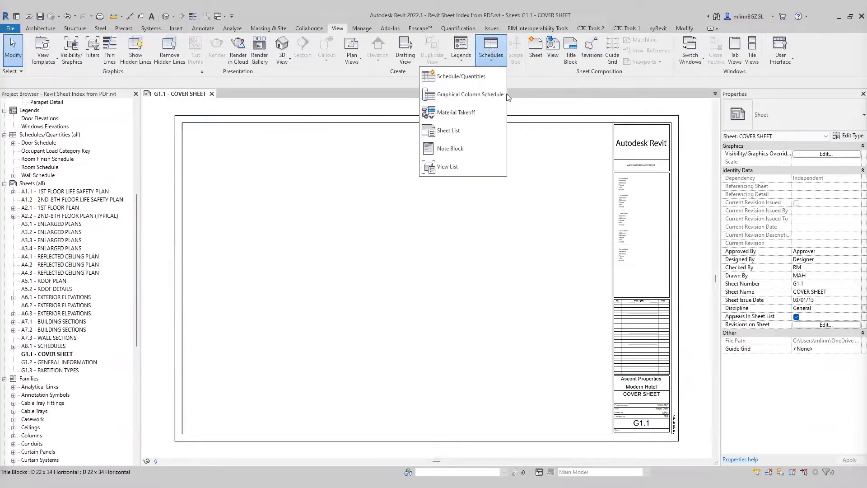
click(460, 131)
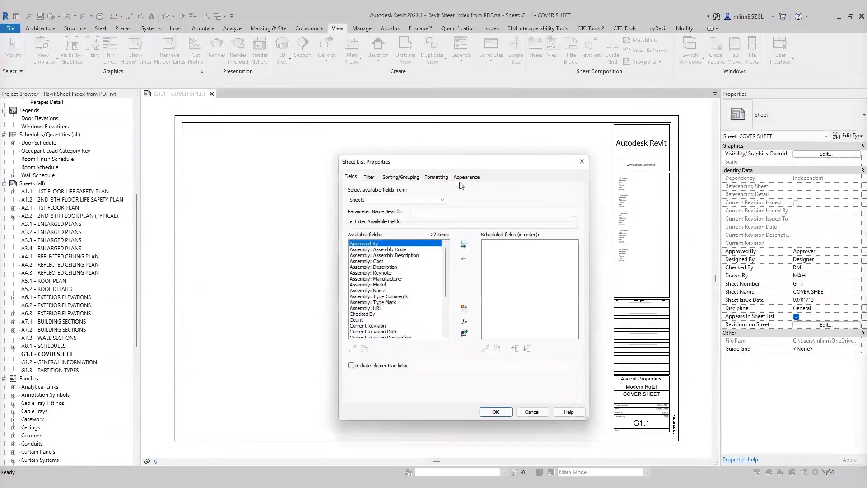
drag(491, 164, 471, 159)
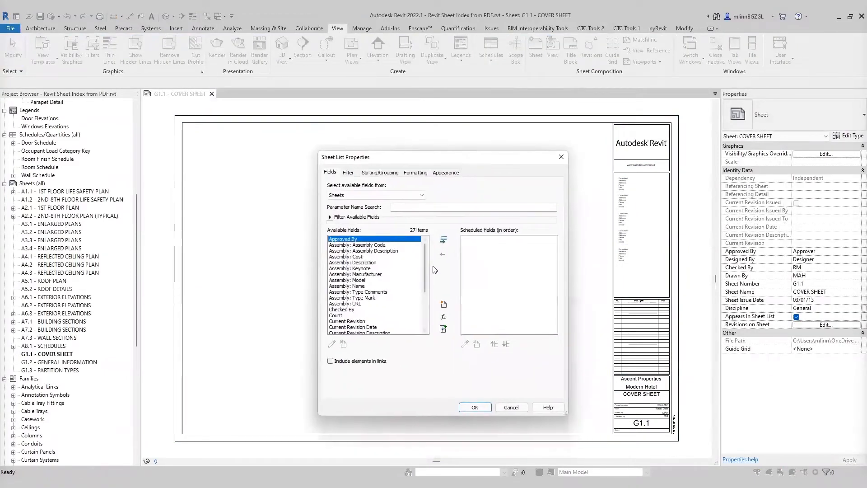
drag(427, 253, 427, 291)
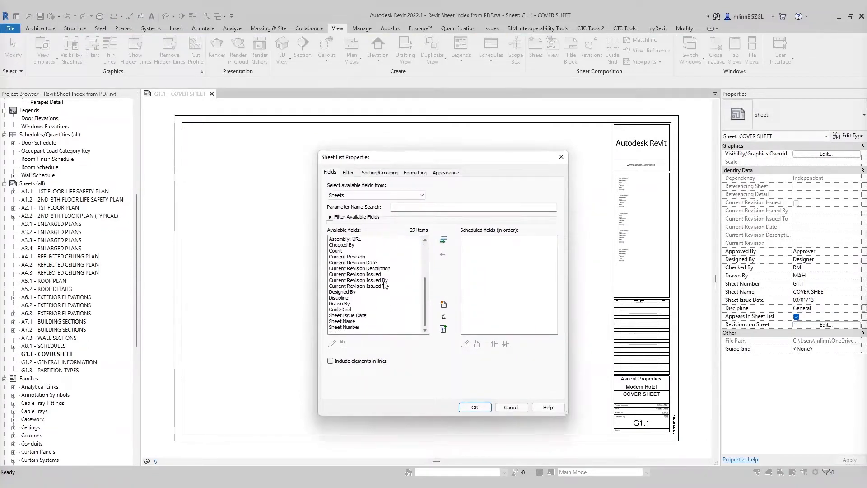
scroll(365, 298, up, 1)
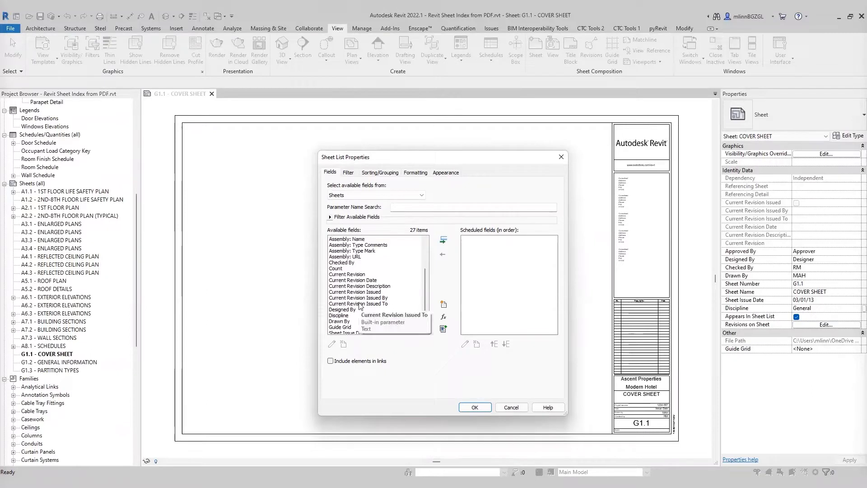
scroll(361, 308, down, 1)
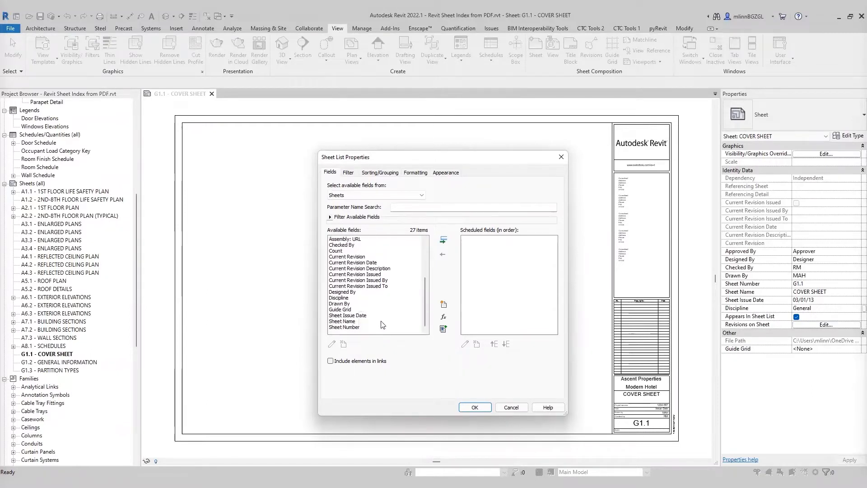
click(356, 328)
click(445, 241)
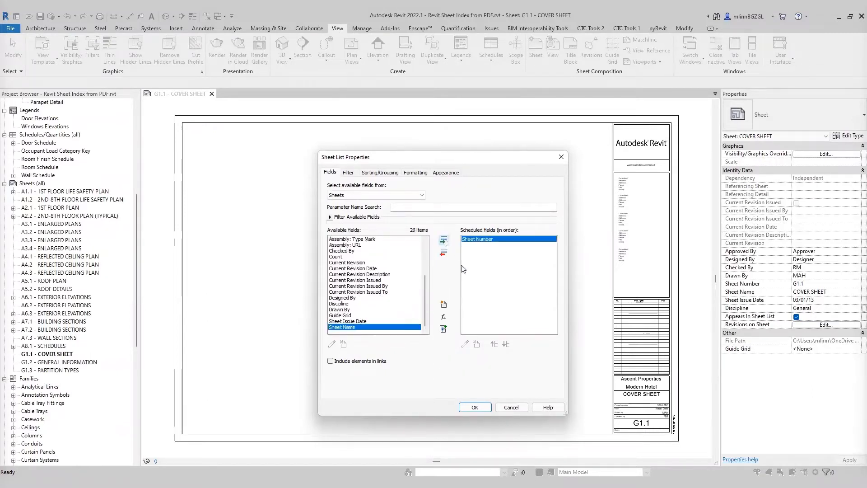
click(444, 241)
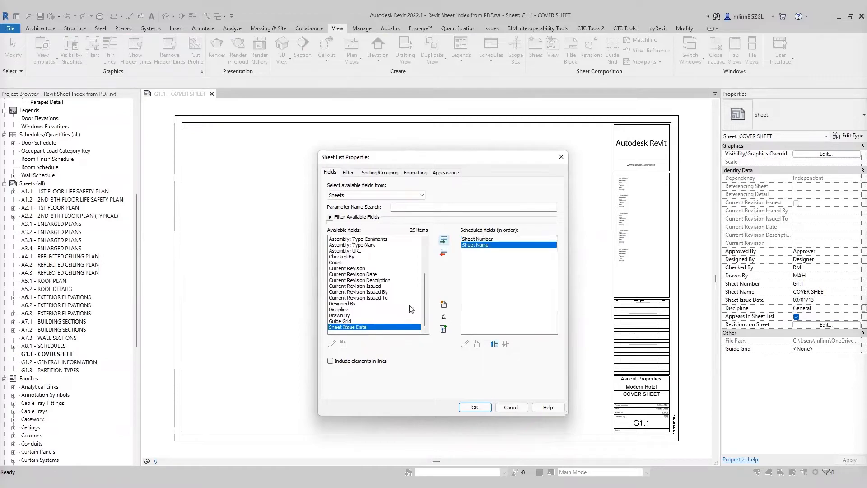
click(474, 407)
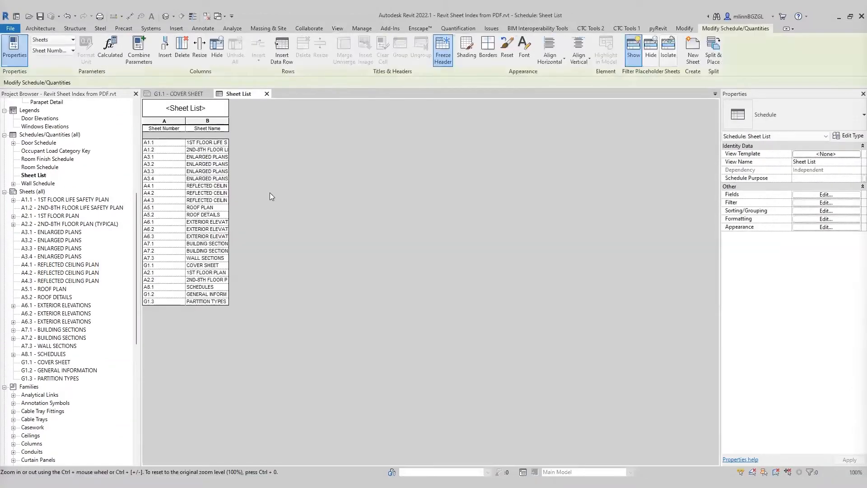
Step: Resize the Sheet Number column of the schedule to 0.5
click(178, 125)
click(199, 50)
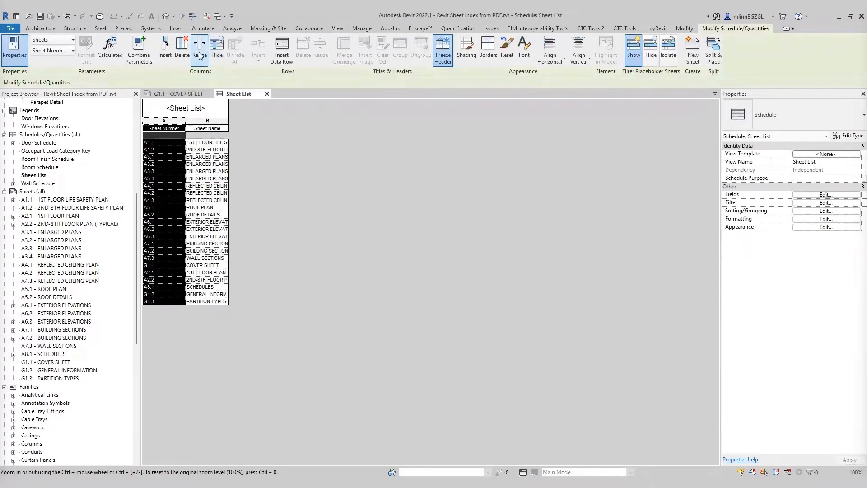
drag(428, 242, 378, 245)
text(0.5)
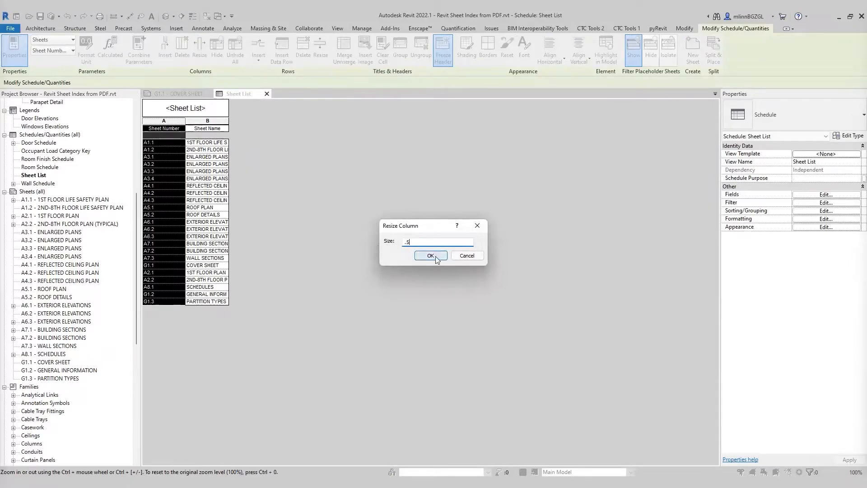
click(430, 256)
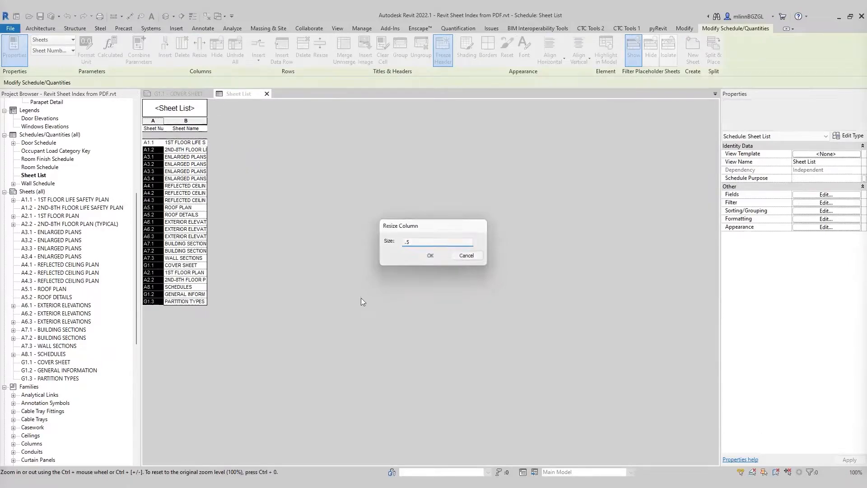
Step: Resize the Sheet Name column of the schedule to make it wider
click(199, 121)
click(198, 55)
double_click(422, 240)
click(435, 258)
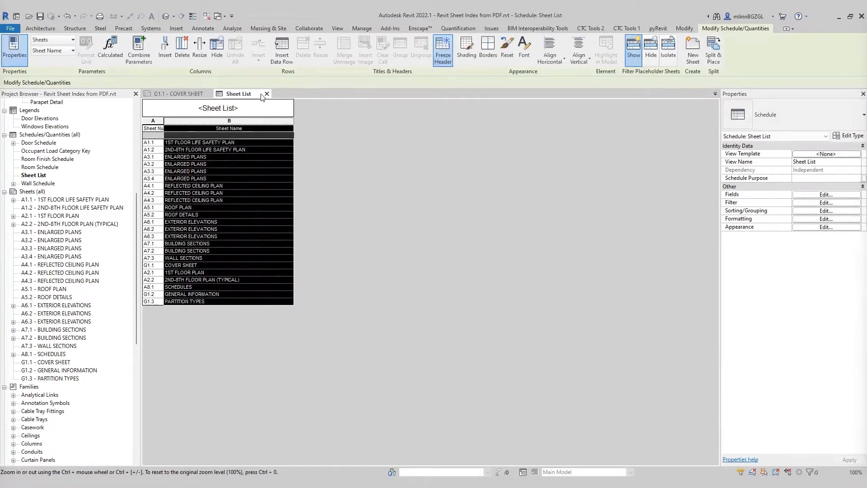
Step: Place the Sheet List schedule on the G1.1 Cover Sheet and position it beside the title block
click(267, 93)
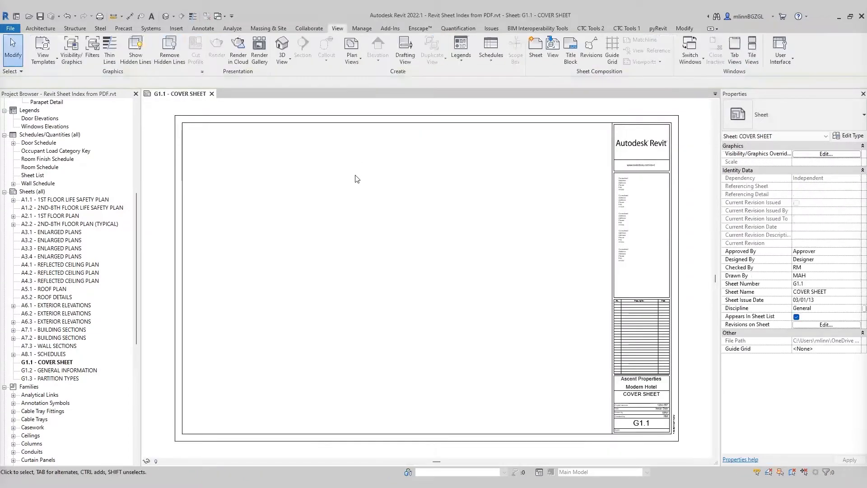
click(51, 208)
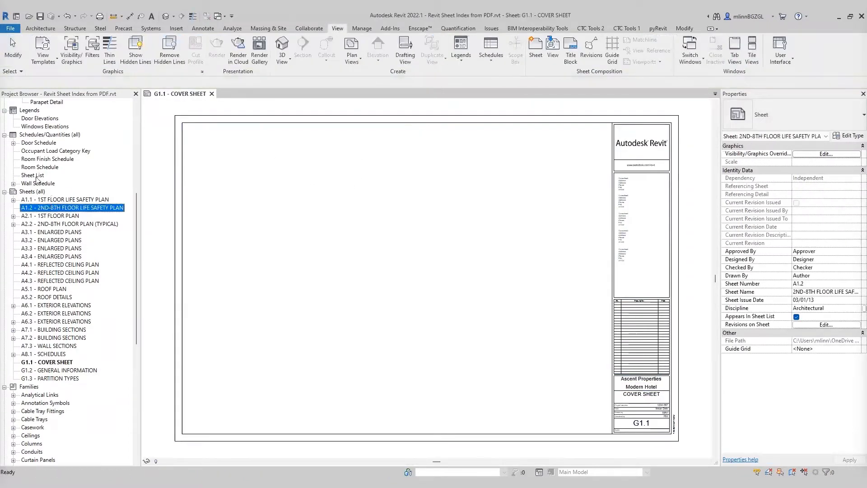
click(36, 176)
click(45, 231)
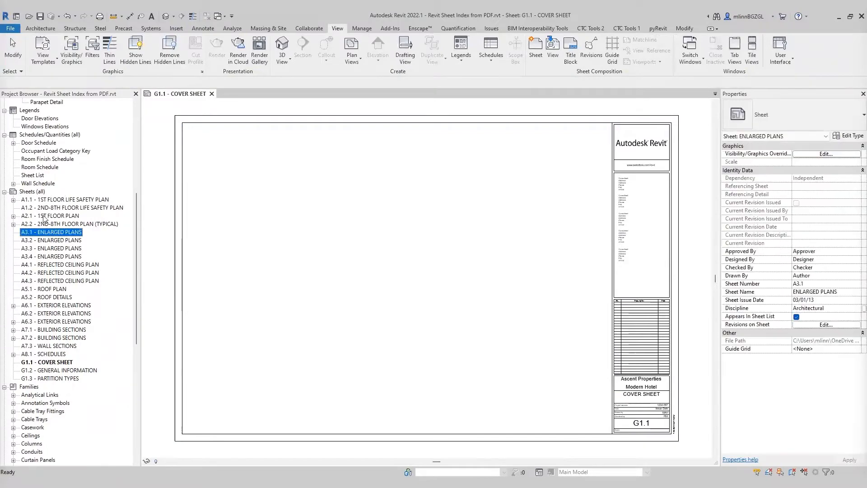
drag(32, 174, 428, 232)
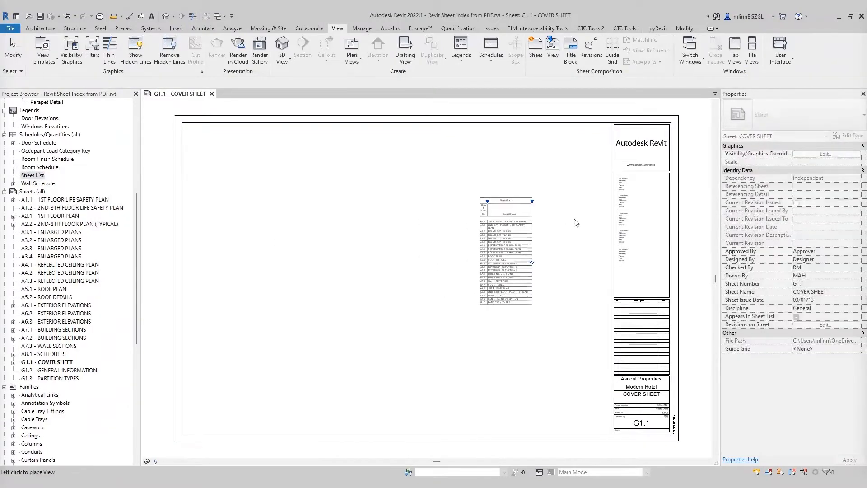
click(579, 162)
click(504, 178)
middle_drag(463, 194, 339, 219)
scroll(461, 183, up, 4)
middle_drag(317, 156, 273, 242)
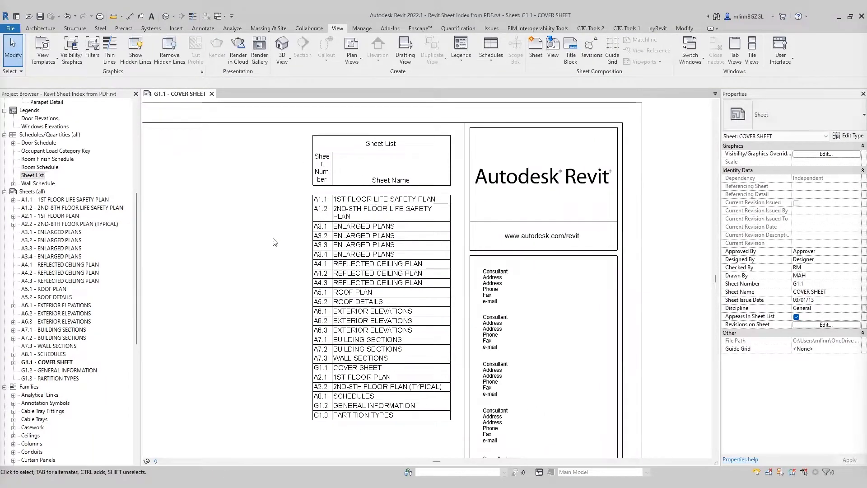
Step: Turn off the column headers in the Sheet List schedule's appearance settings and return to the cover sheet
double_click(387, 268)
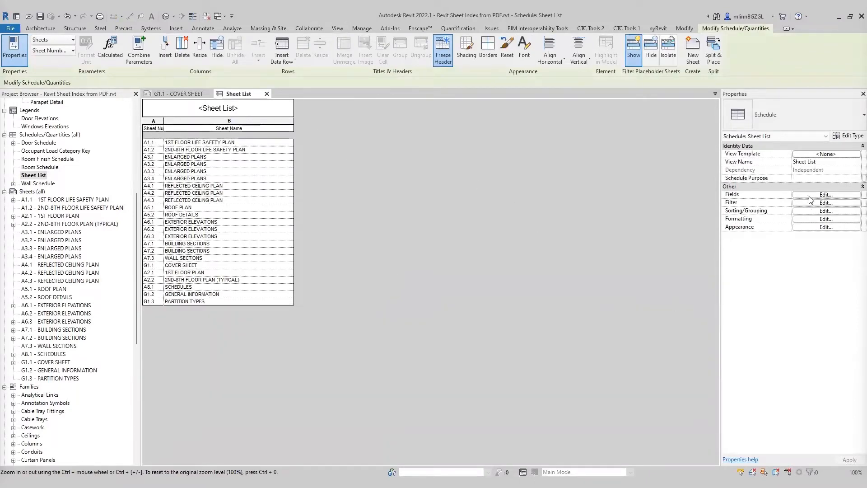
click(816, 228)
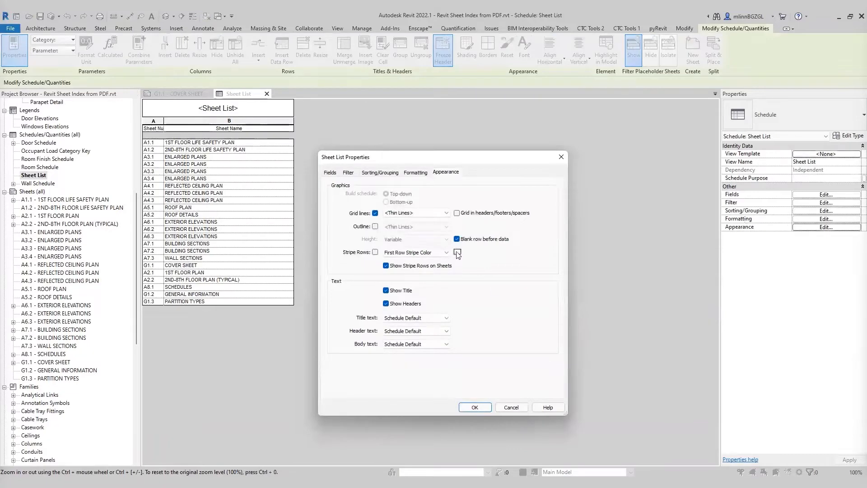
click(407, 304)
click(481, 409)
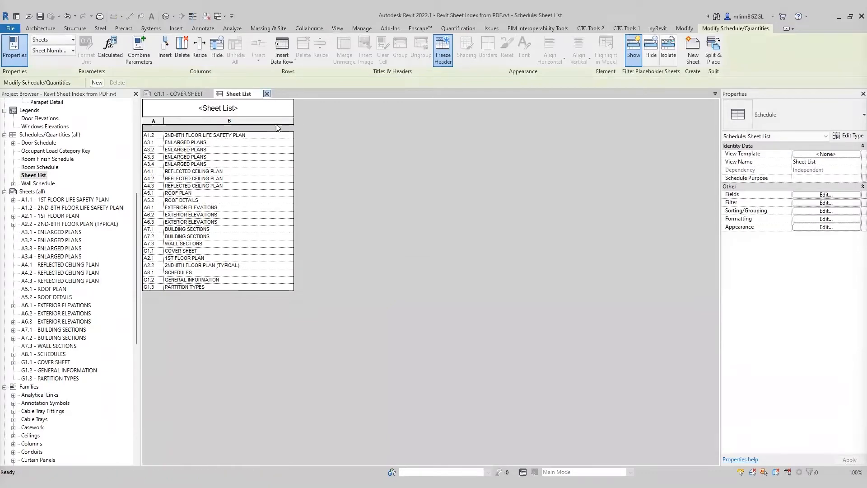
click(267, 94)
middle_click(245, 245)
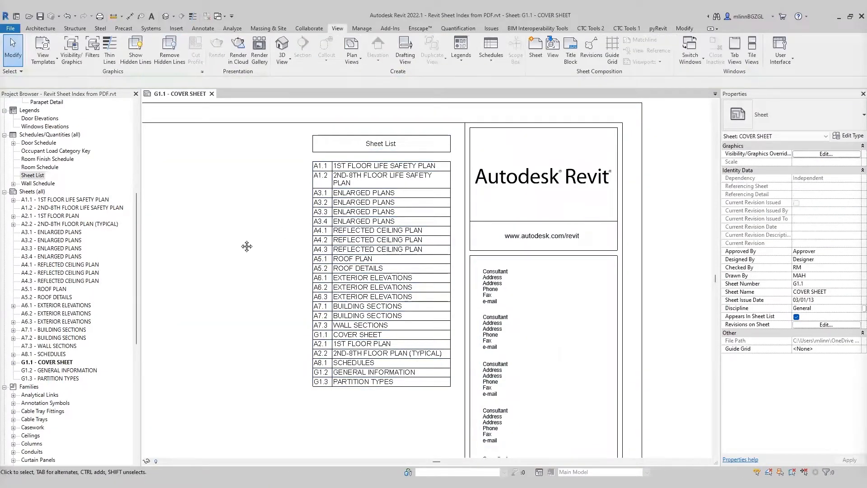
Step: Open the Sheet List schedule from the cover sheet and resize its Sheet Name column to 3.5
middle_click(246, 245)
scroll(416, 225, up, 5)
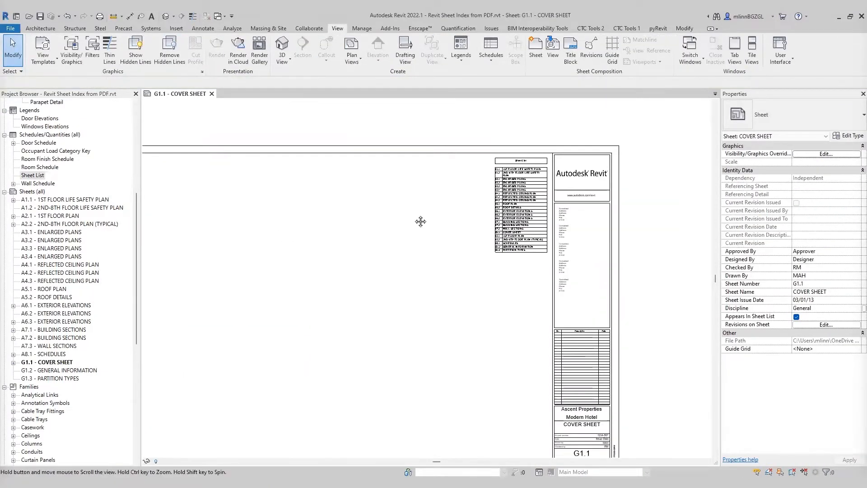
scroll(344, 251, up, 3)
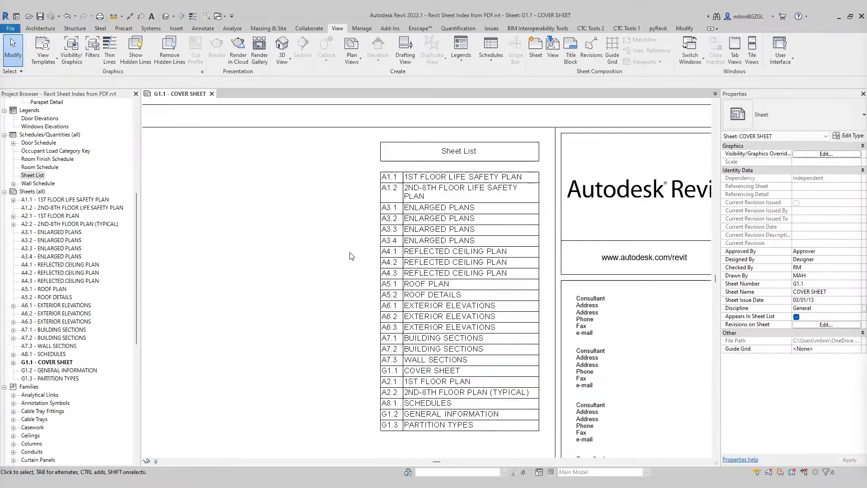
double_click(429, 202)
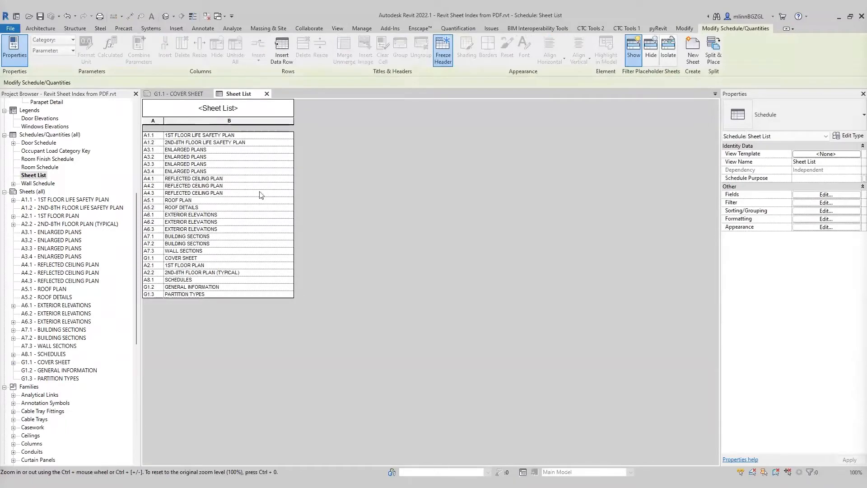
click(230, 121)
click(199, 48)
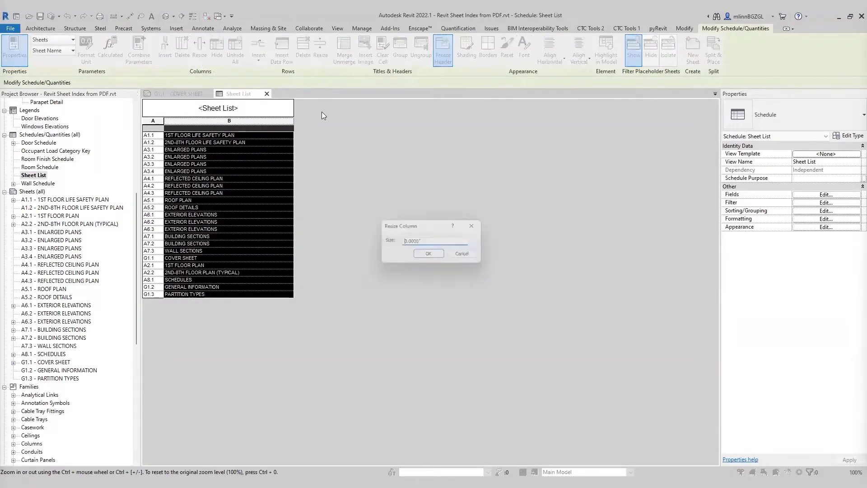
text(3.5)
click(431, 256)
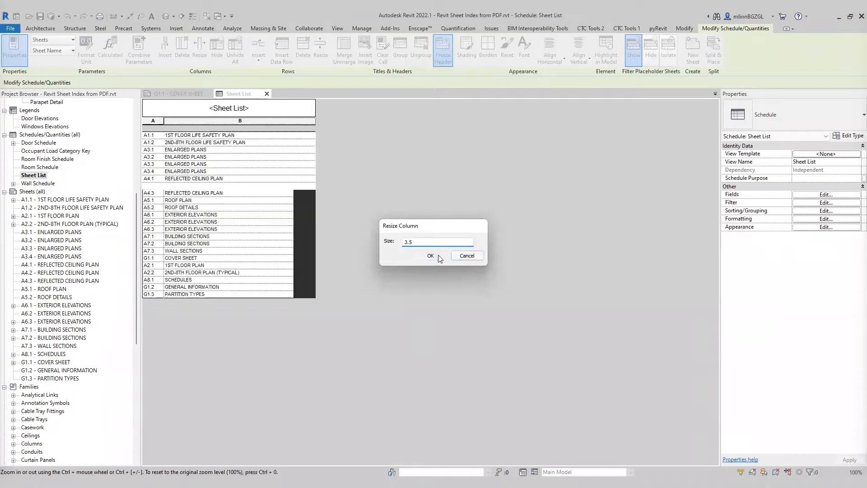
Step: Reposition the Sheet List schedule on the G1.1 Cover Sheet so it sits beside the title block
click(189, 93)
click(564, 323)
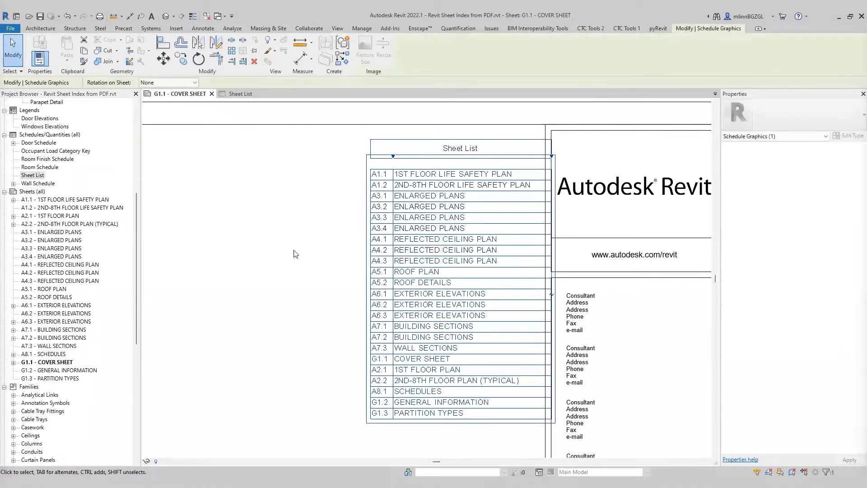
key(Left)
key(Left)
key(Left)
key(Left)
key(Left)
key(Left)
key(Left)
key(Left)
key(Left)
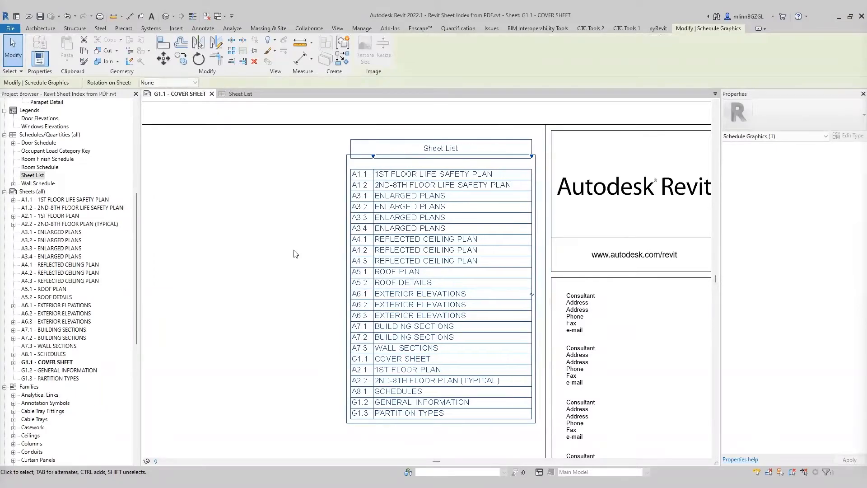
key(Up)
click(259, 269)
middle_drag(259, 269, 274, 241)
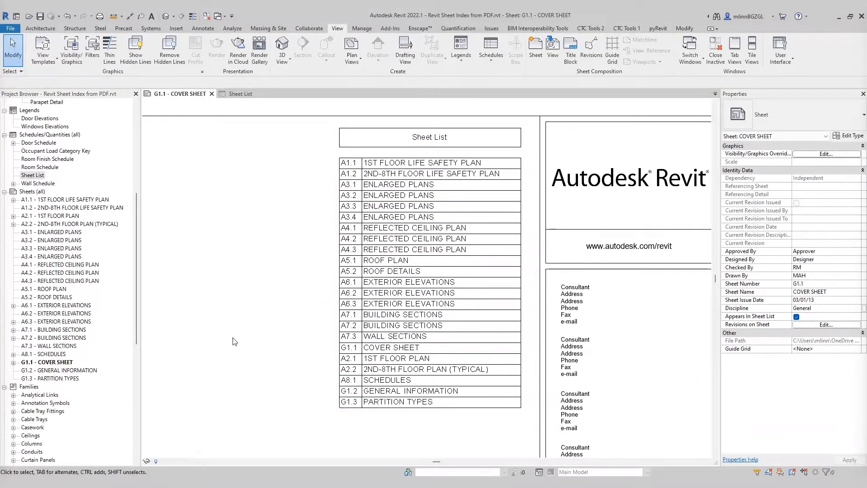
click(58, 363)
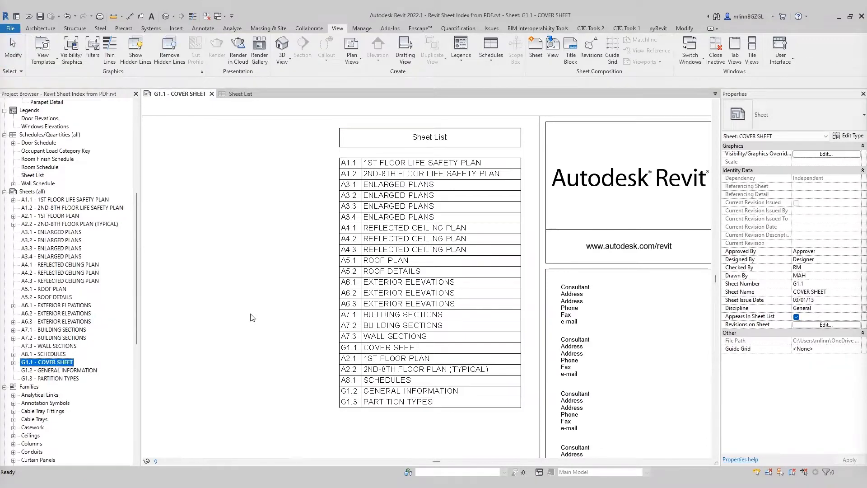
middle_drag(284, 261, 274, 270)
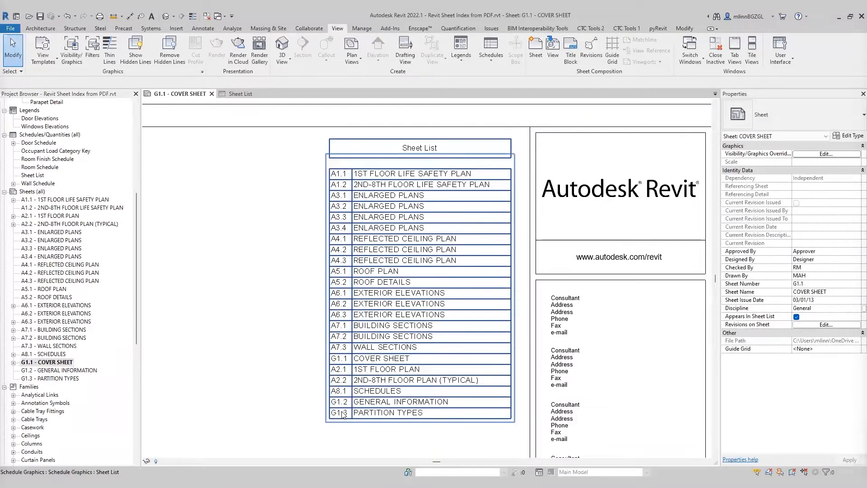
middle_drag(285, 273, 283, 272)
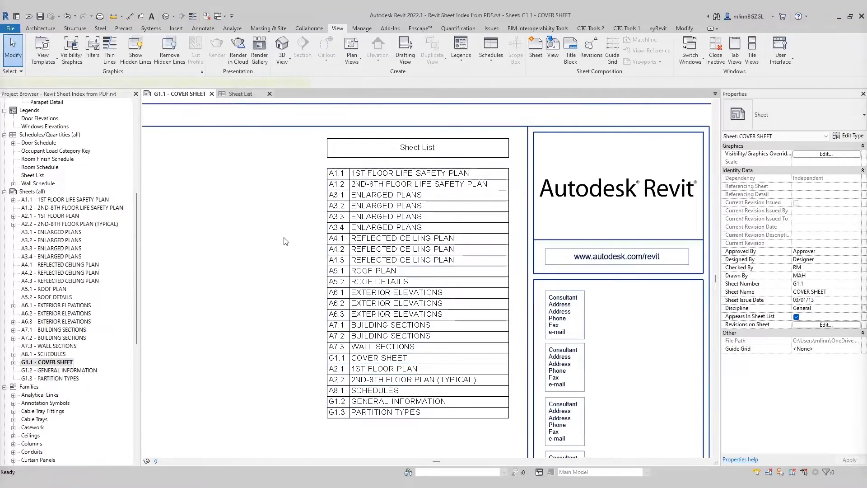
Step: Sort the Sheet List schedule by Sheet Number in ascending order
click(238, 93)
click(291, 110)
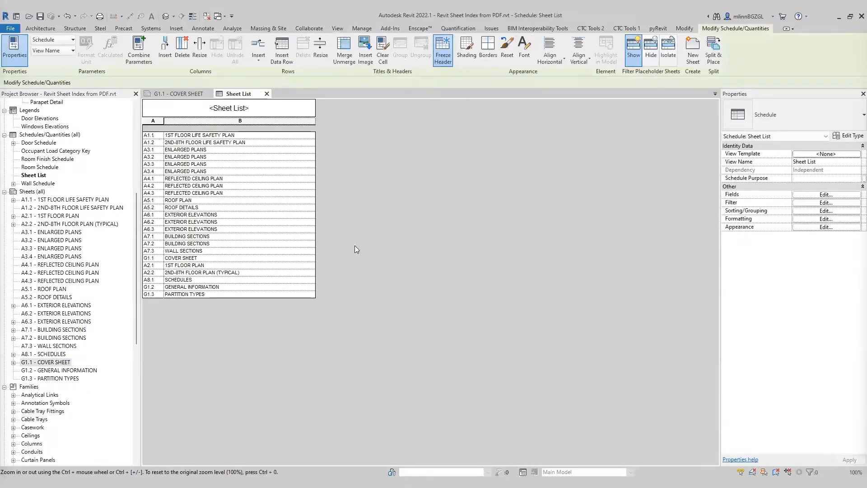
click(805, 212)
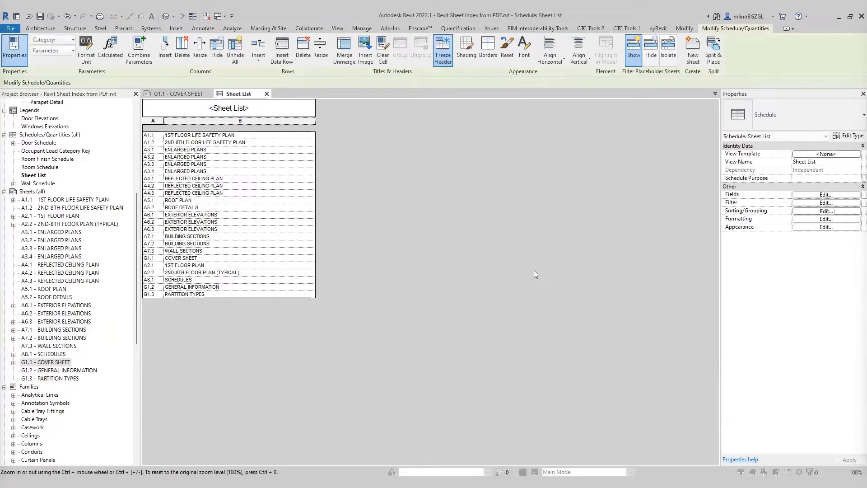
click(399, 187)
click(393, 201)
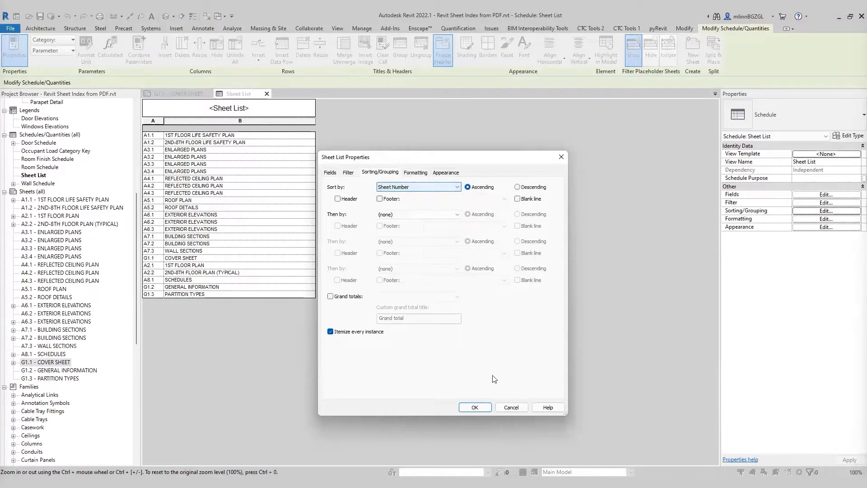
click(474, 407)
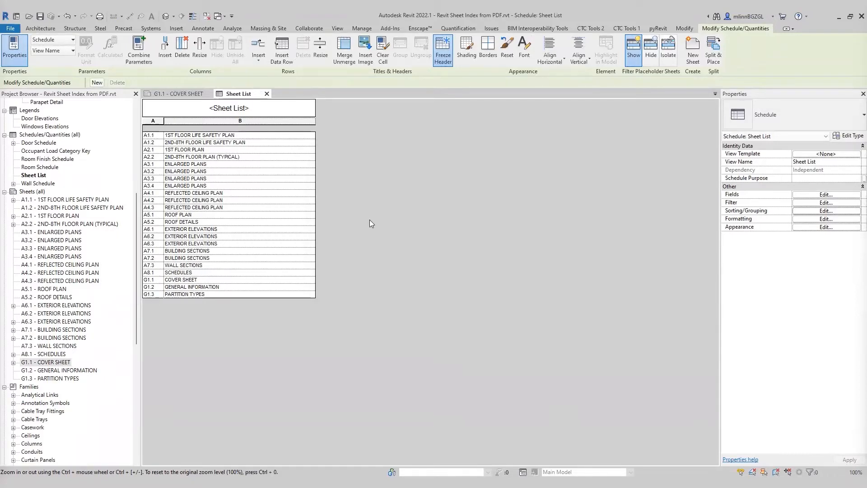
Step: Create a Text instance project parameter named Sheet Organization assigned to the Sheets category
click(337, 28)
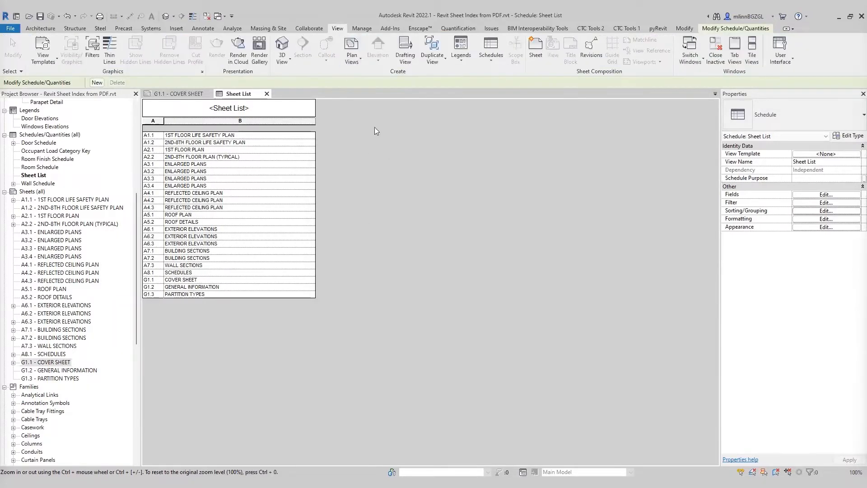
click(363, 29)
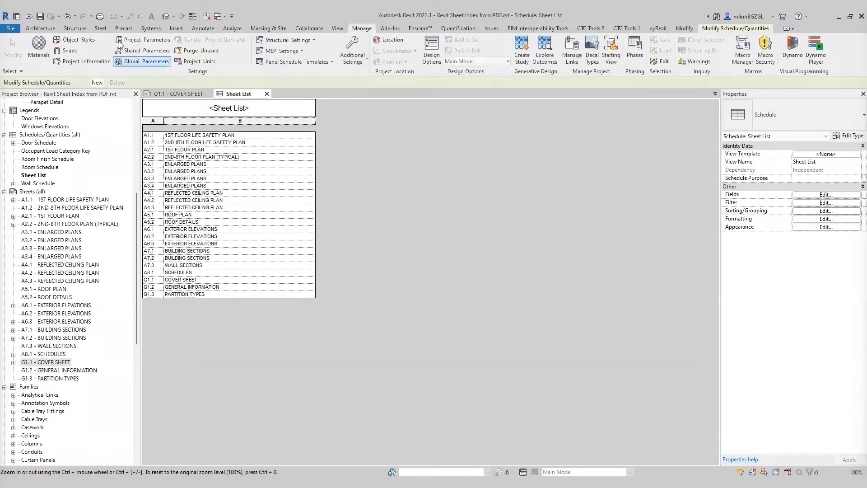
click(148, 41)
drag(477, 112, 483, 112)
key(ctrl)
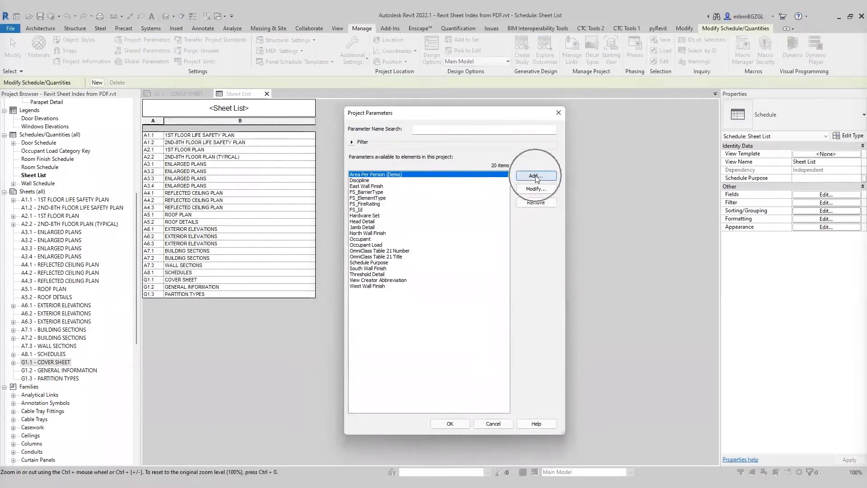
click(535, 175)
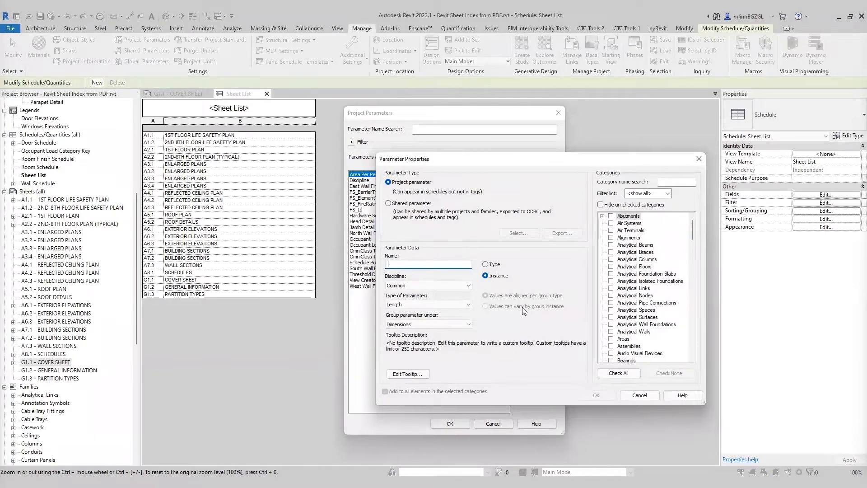
text(Sheet Organization)
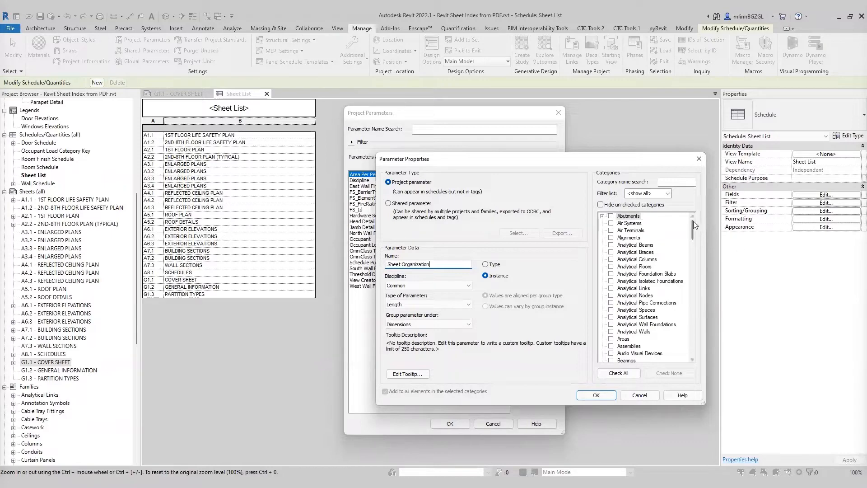
drag(692, 225, 692, 317)
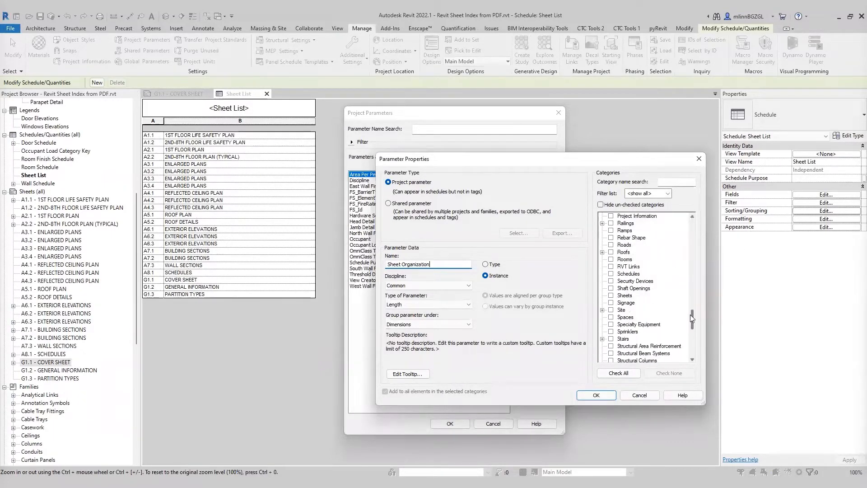
click(618, 295)
click(611, 295)
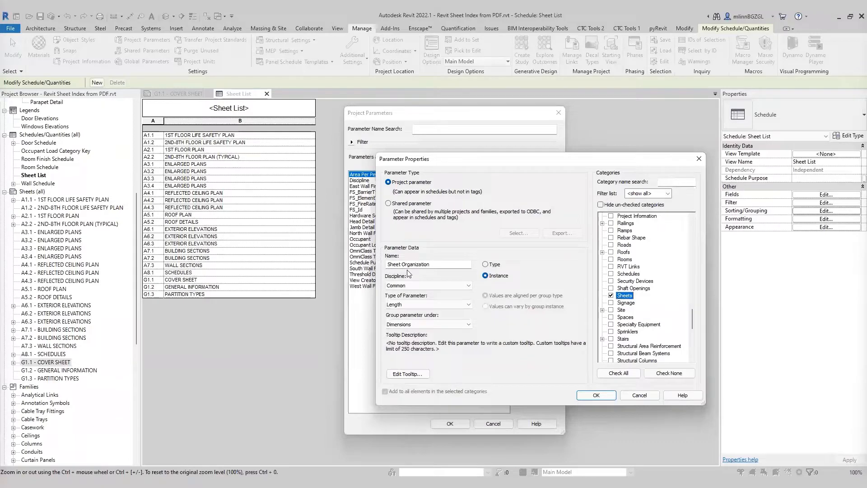
click(410, 304)
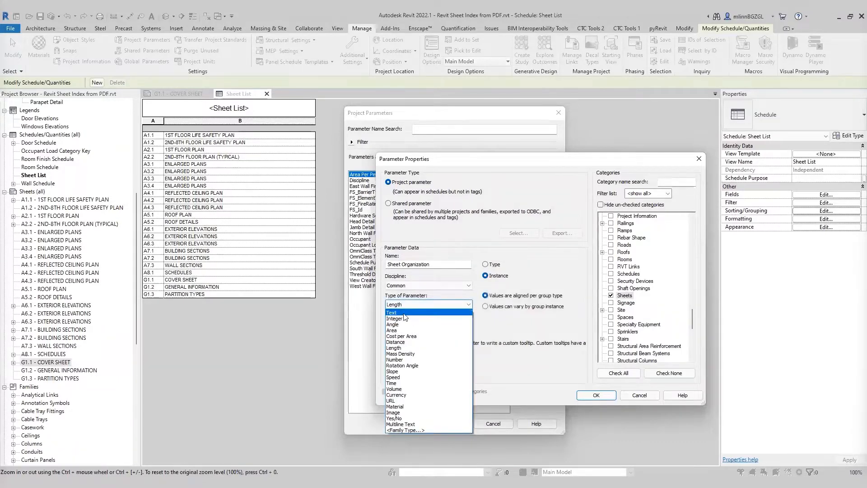
click(404, 314)
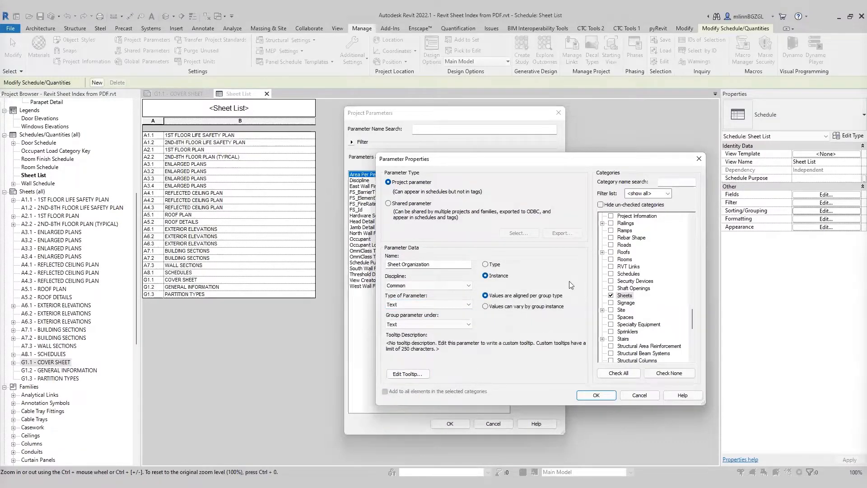
click(597, 395)
click(452, 424)
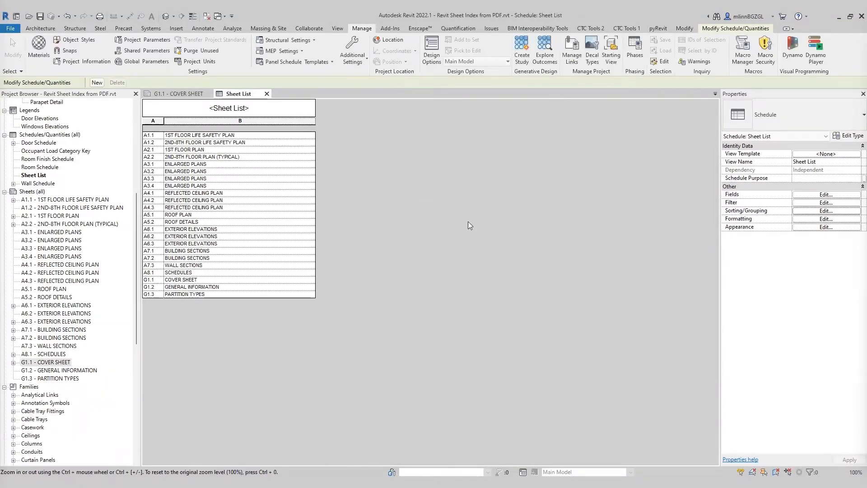
Step: Add the Sheet Organization field to the Sheet List schedule and move it to the first position
click(811, 211)
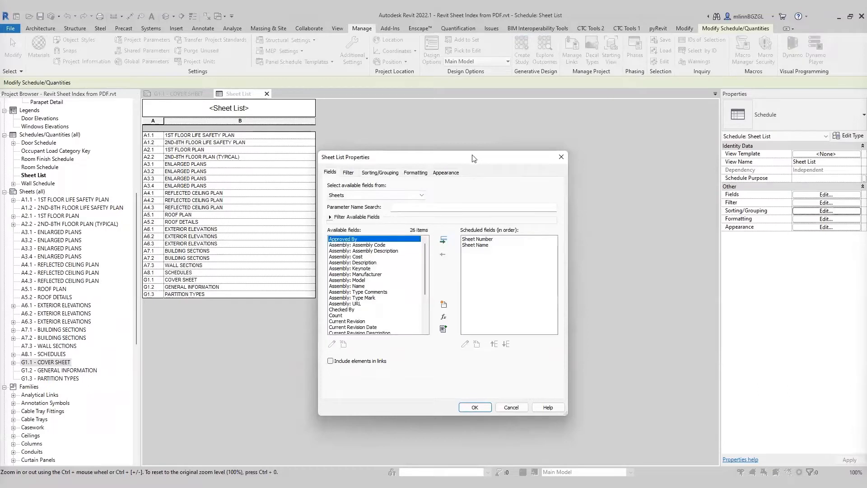
drag(473, 158, 508, 154)
scroll(458, 242, down, 4)
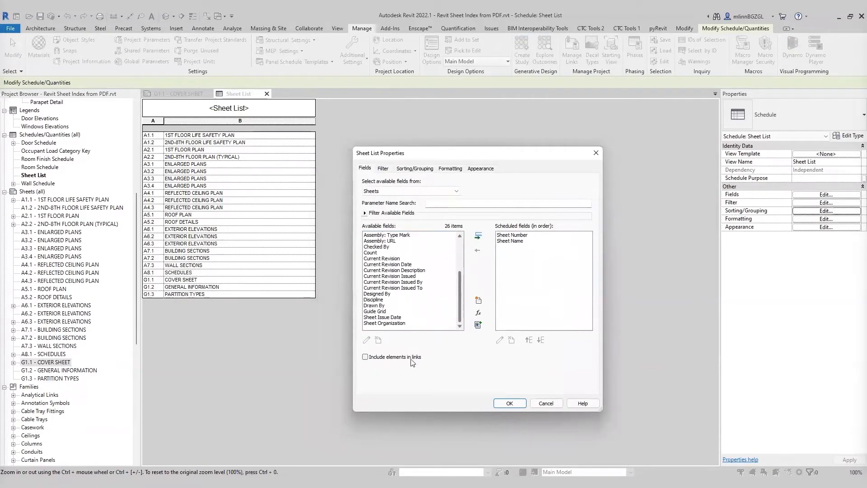
click(398, 323)
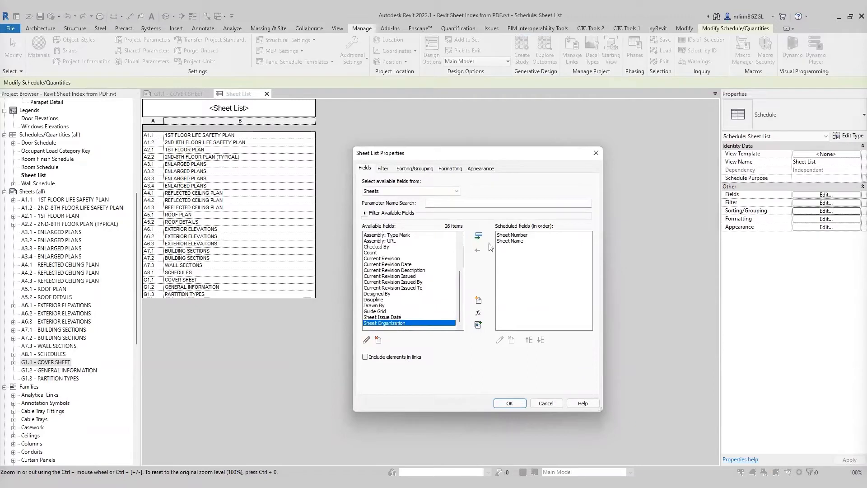
click(478, 235)
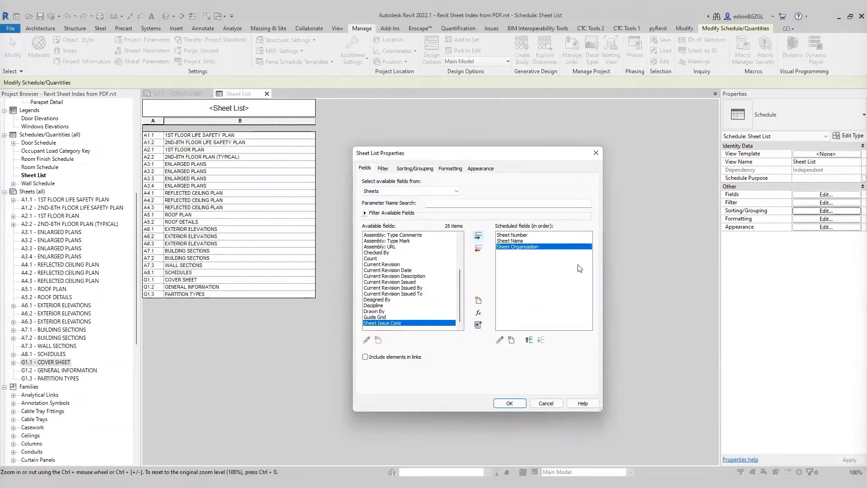
click(529, 340)
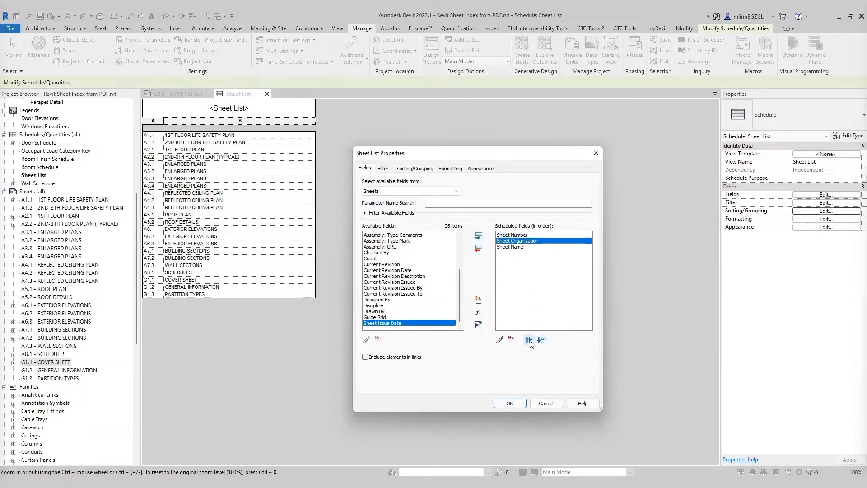
click(529, 340)
click(510, 403)
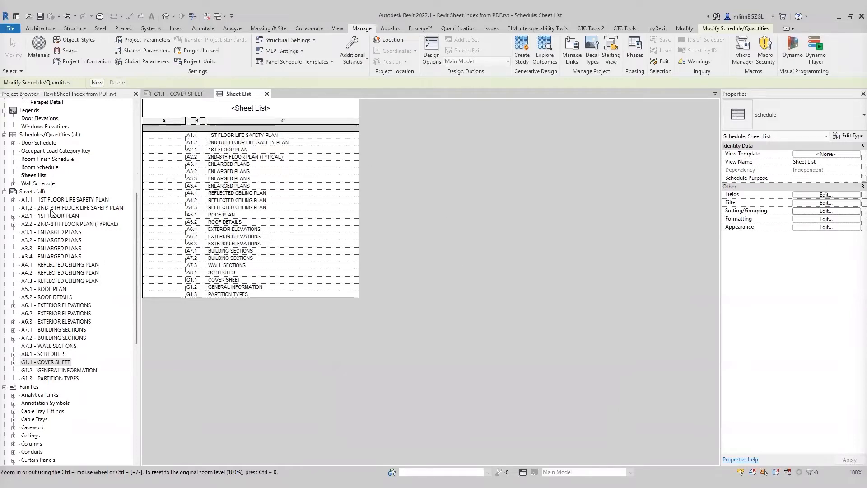
Step: Select sheets G1.1 through G1.3 and set their Sheet Organization to 01 GENERAL
click(49, 362)
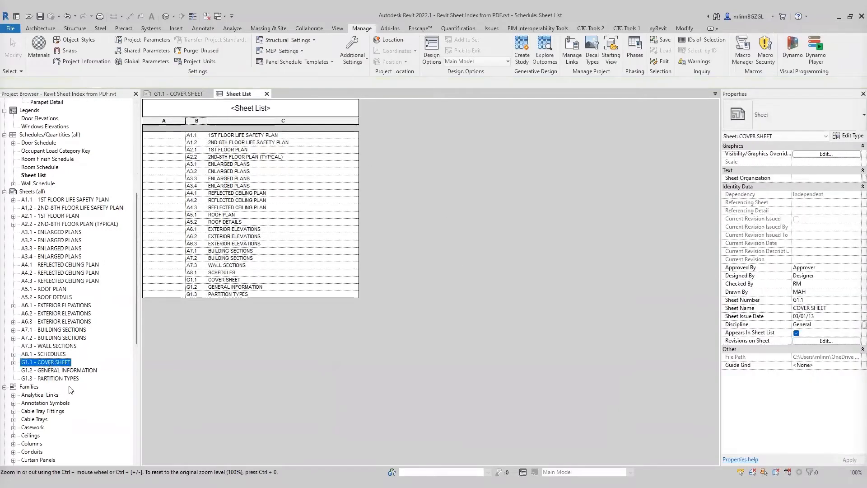
shift+click(54, 379)
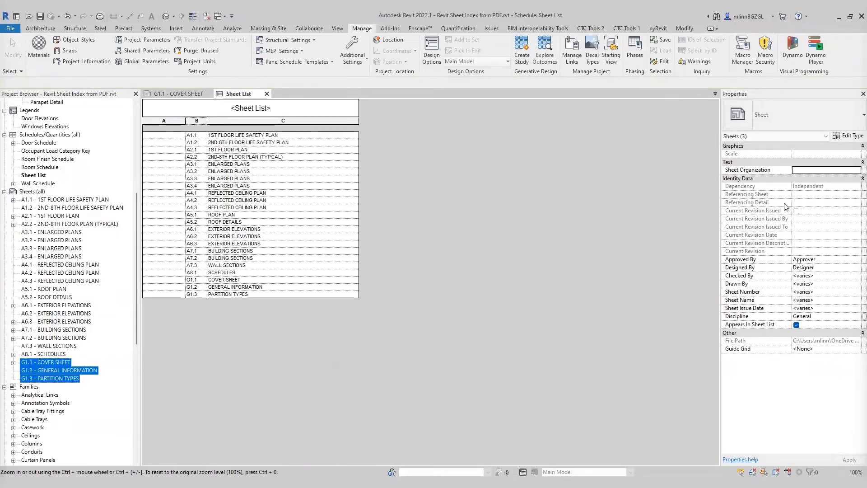
click(808, 171)
text(0)
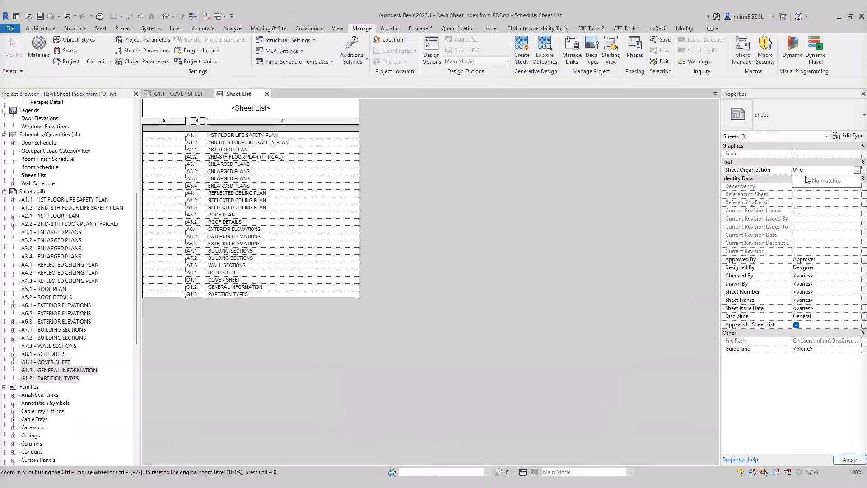
text(1 GENERAL)
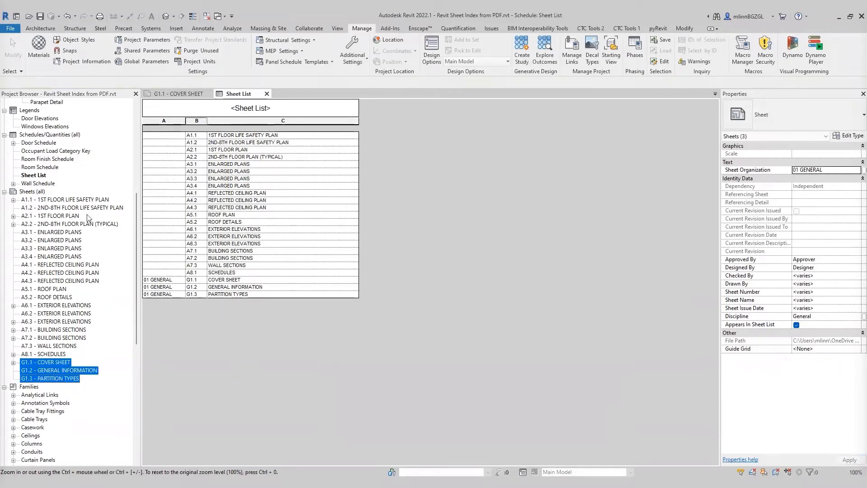
Step: Select sheets A1.1 through A8.1 and set their Sheet Organization to 02 ARCHITECTURAL
click(446, 235)
click(159, 281)
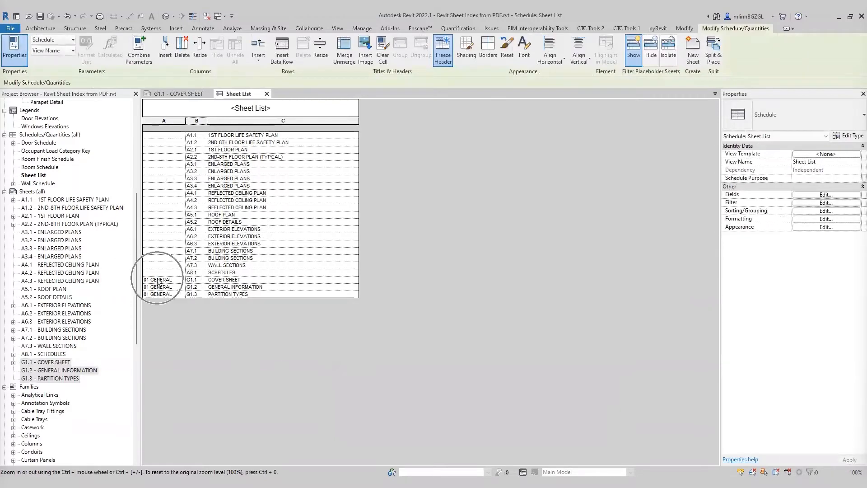
click(44, 355)
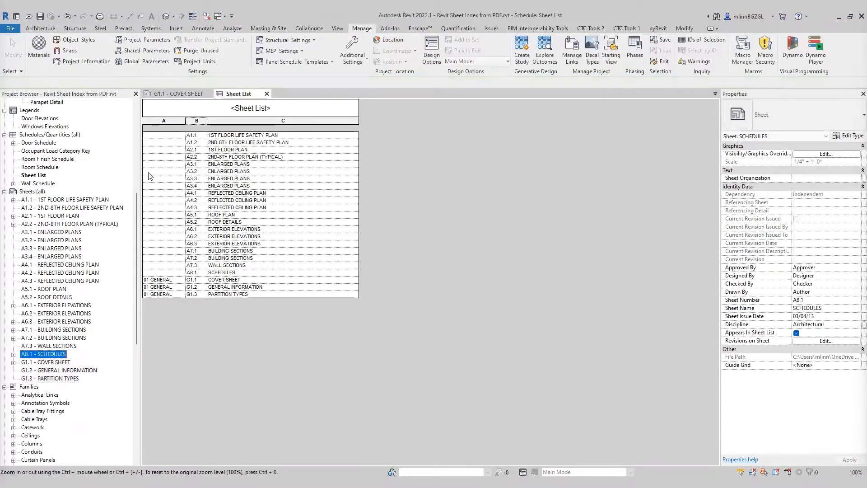
shift+click(52, 200)
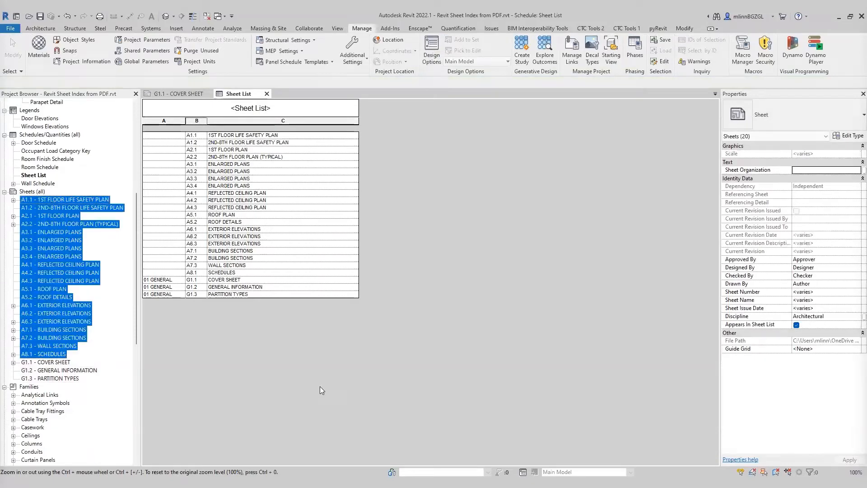
click(816, 169)
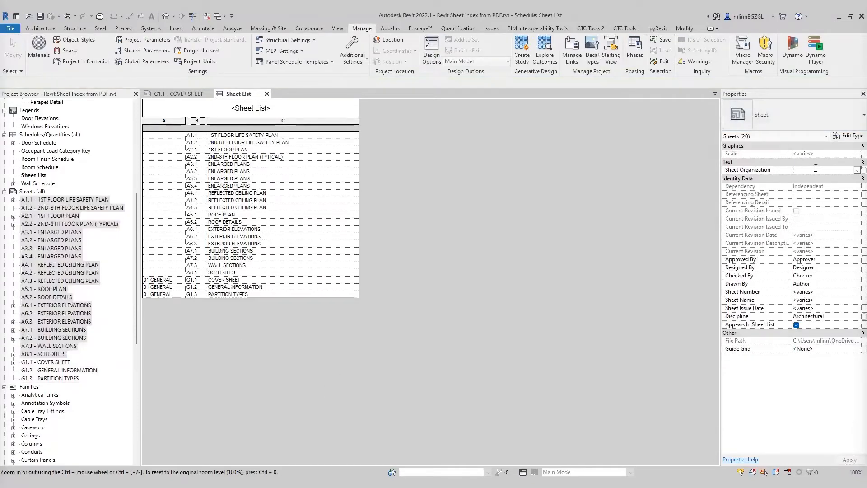
text(02 ARCHITECTUR)
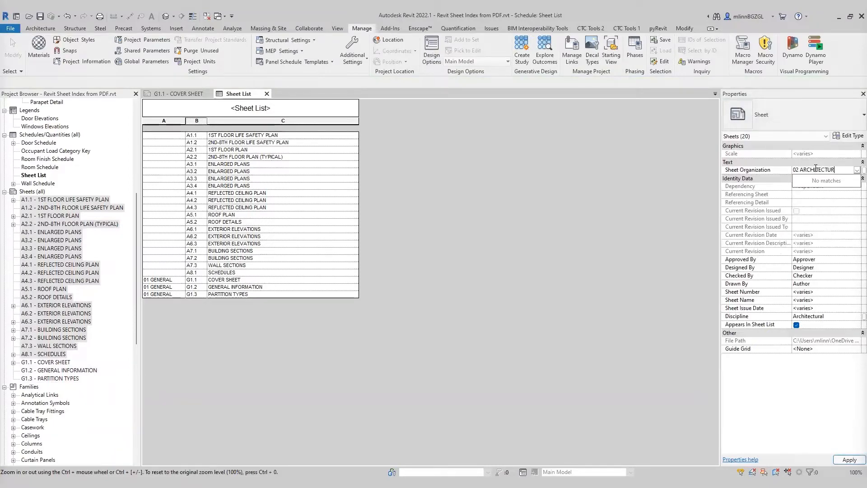
click(469, 236)
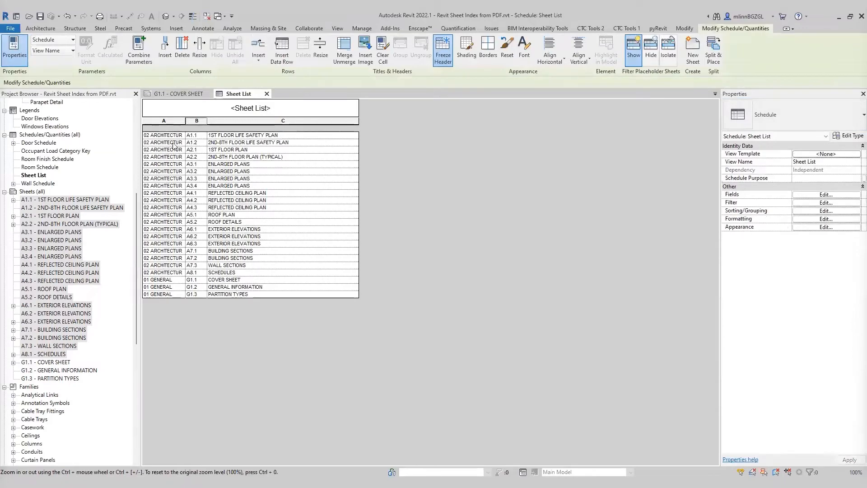
Step: Resize the Sheet Organization column of the schedule to 1.5"
drag(159, 236, 151, 275)
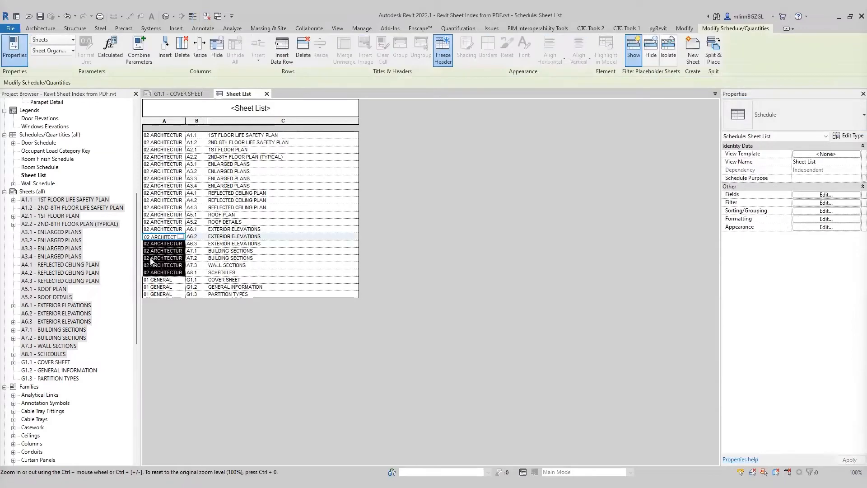
click(178, 124)
click(199, 50)
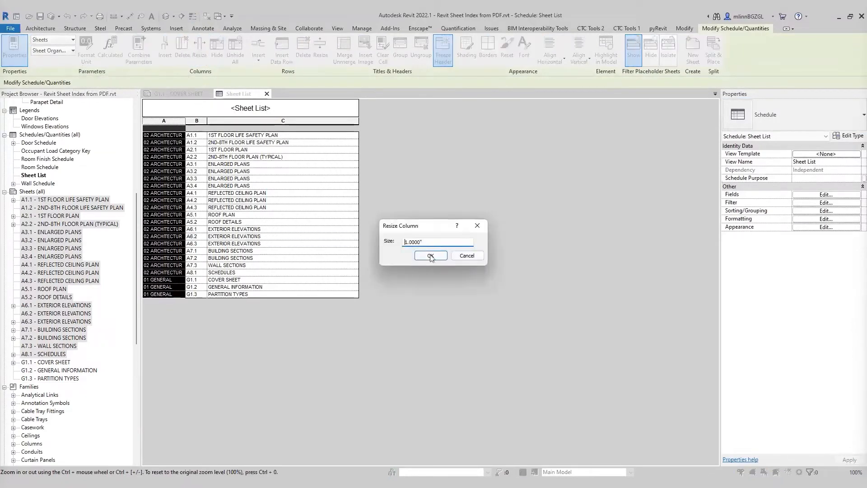
double_click(426, 242)
text(1.5)
click(431, 255)
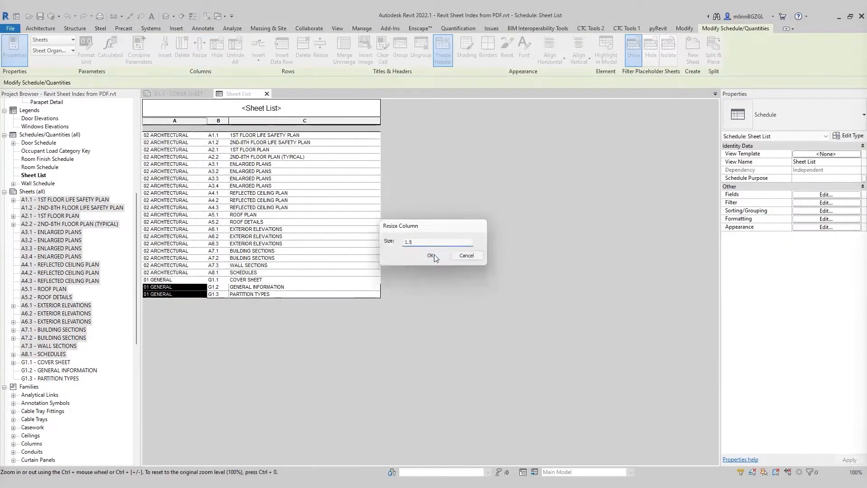
Step: Create a new sheets browser organization scheme named Sheet Organization
click(212, 104)
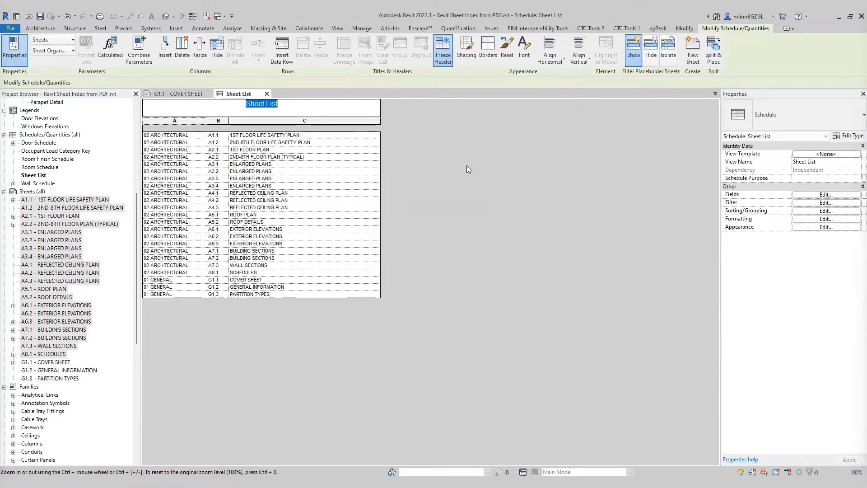
key(Escape)
click(33, 190)
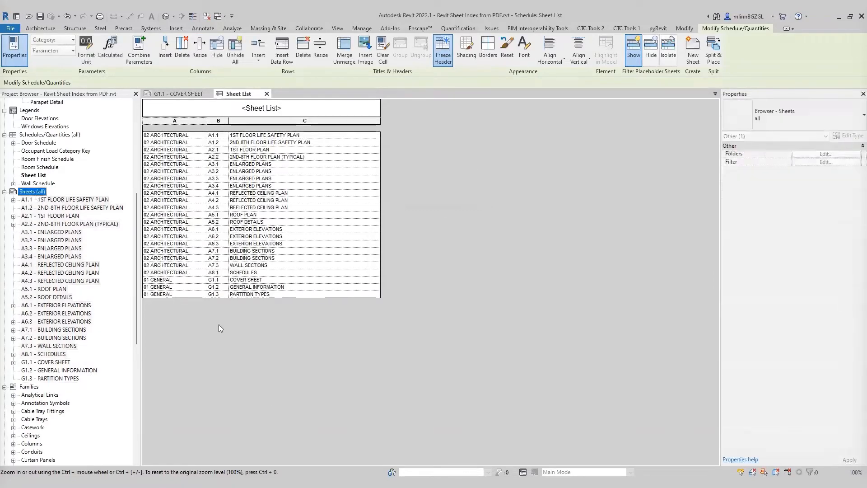
click(233, 328)
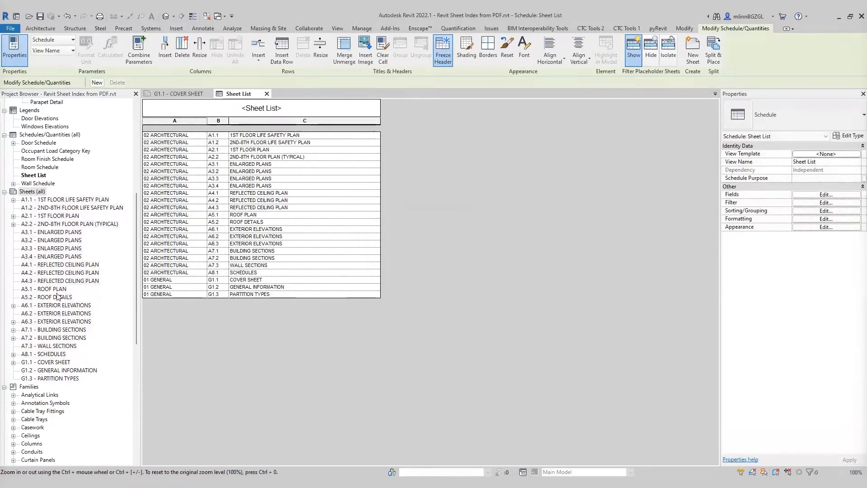
click(39, 193)
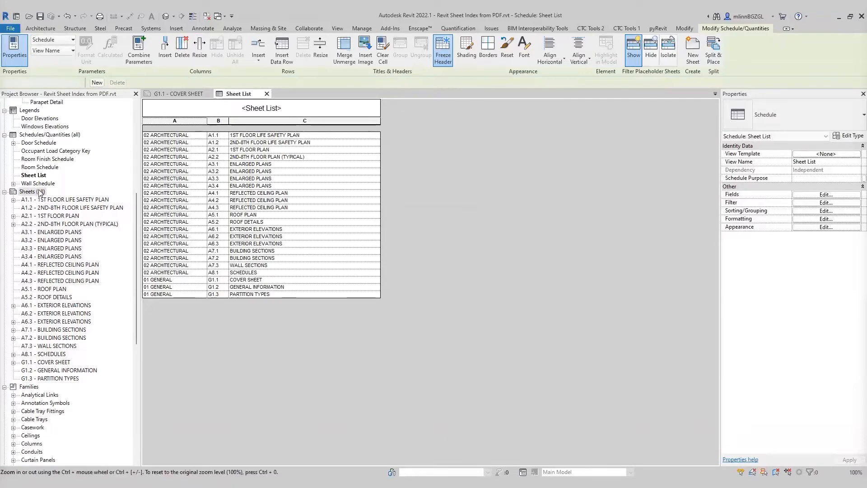
right_click(38, 194)
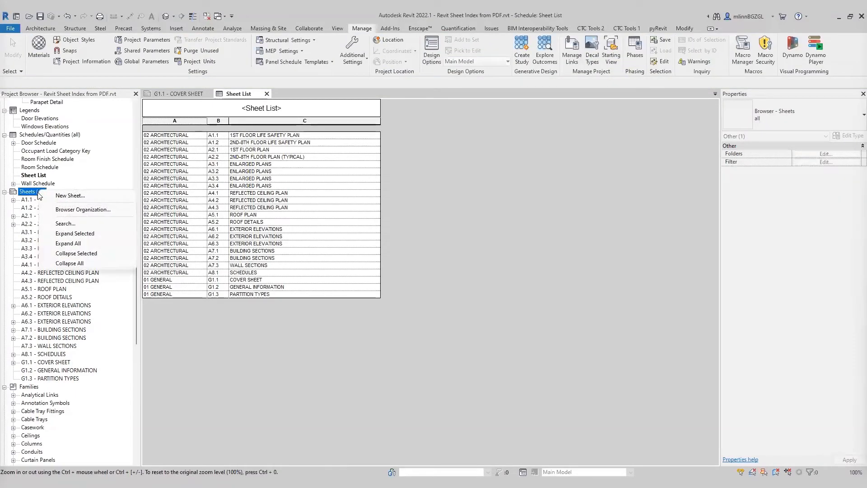
click(88, 211)
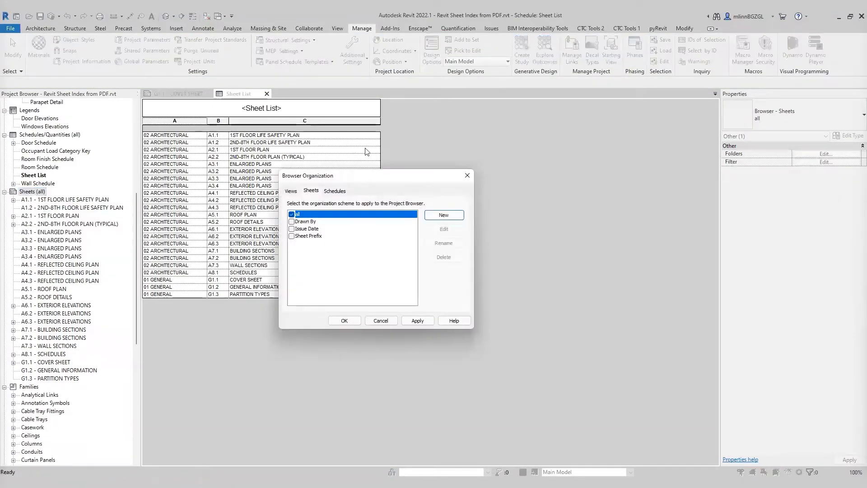
drag(423, 177, 532, 196)
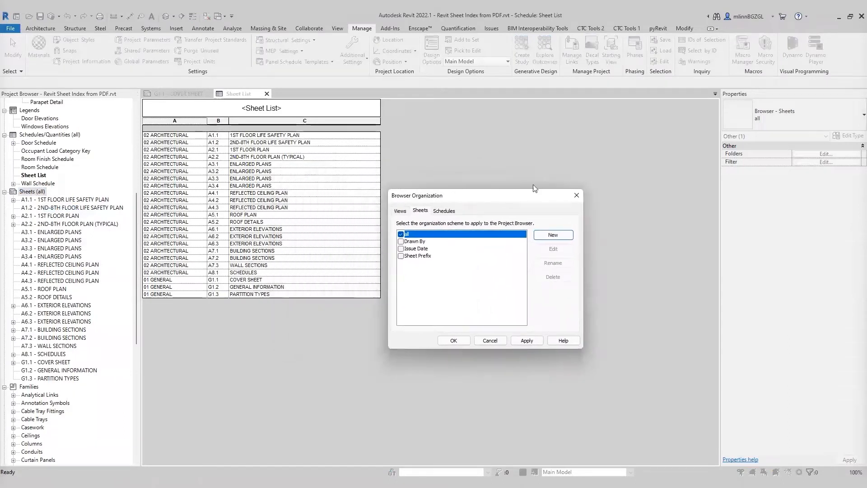
click(552, 236)
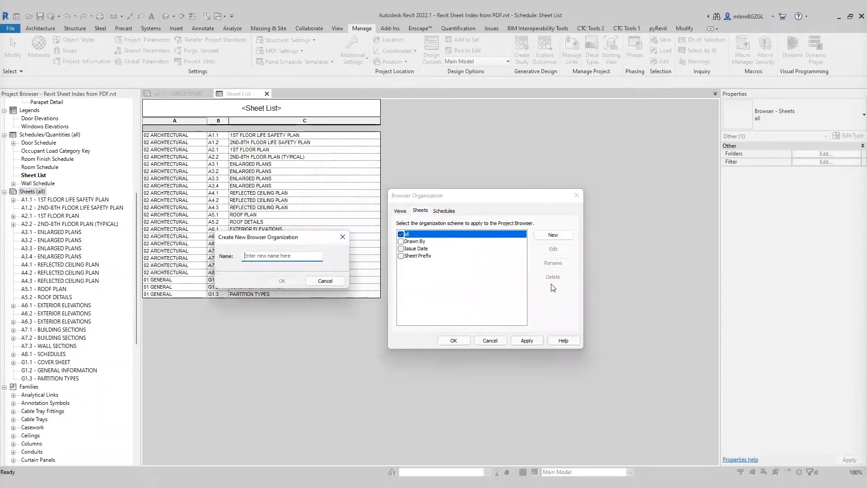
click(263, 256)
text(SHEET)
click(282, 281)
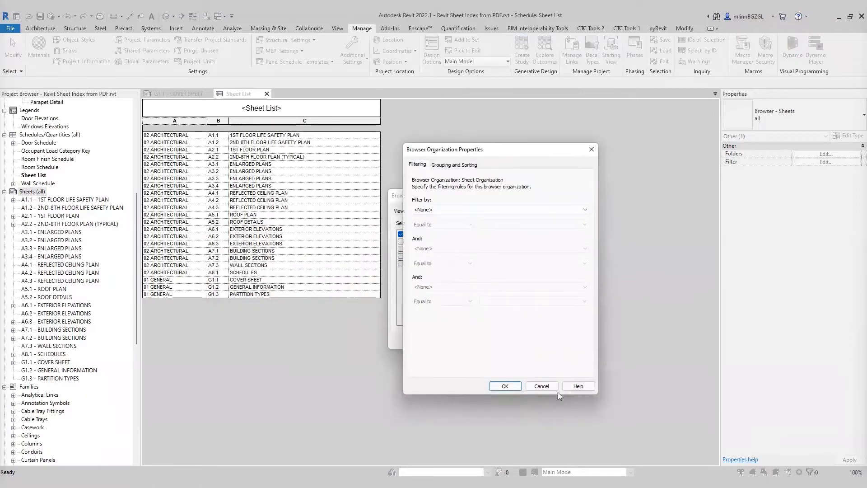
Step: Apply the Sheet Organization browser scheme to sheets, grouping them by the Sheet Organization parameter
click(511, 387)
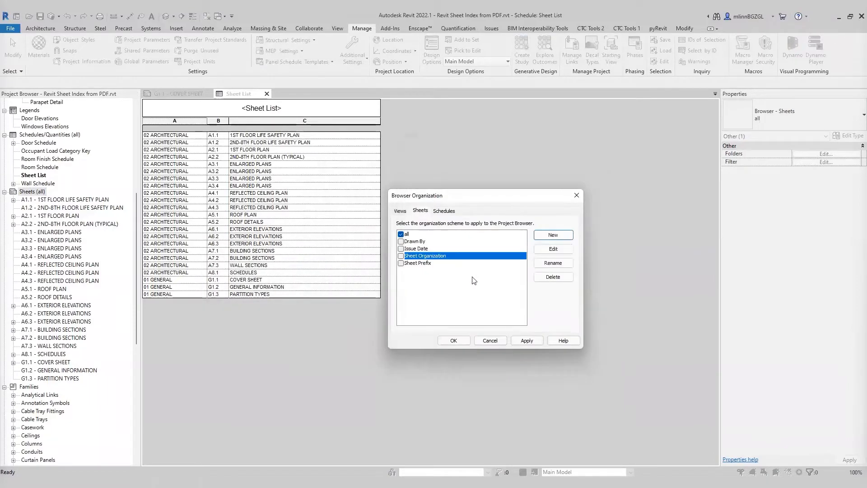
click(401, 255)
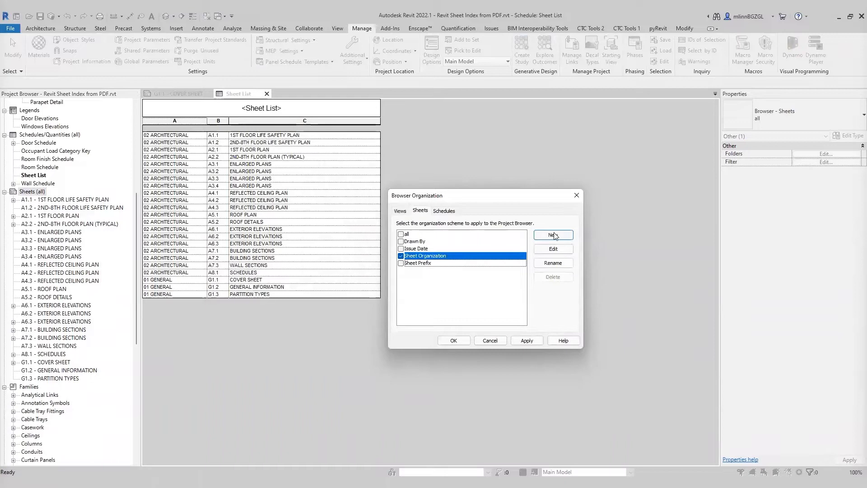
click(568, 250)
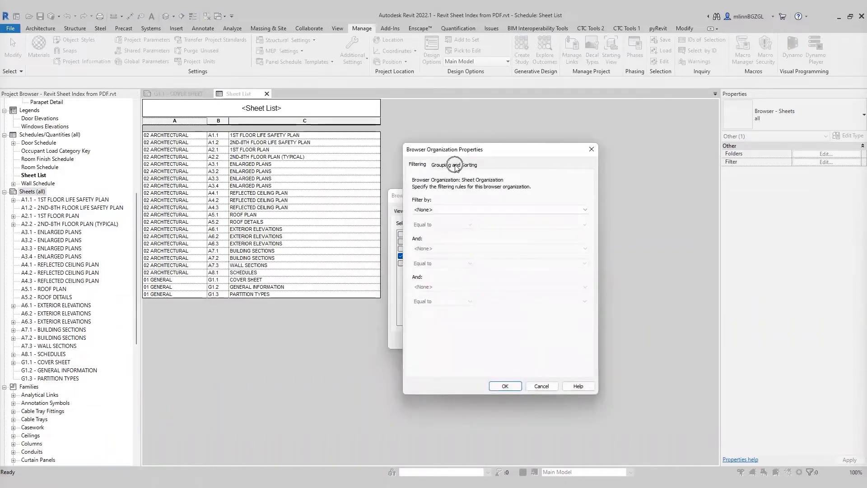
click(456, 165)
click(499, 198)
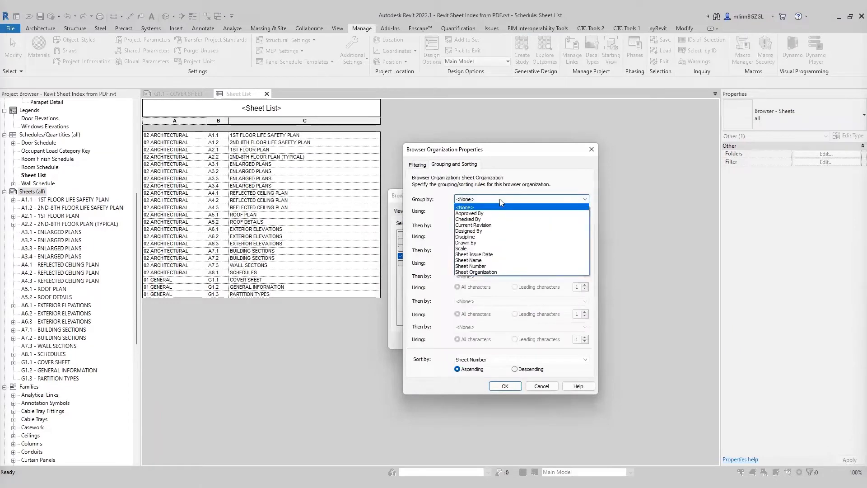
click(497, 272)
click(505, 386)
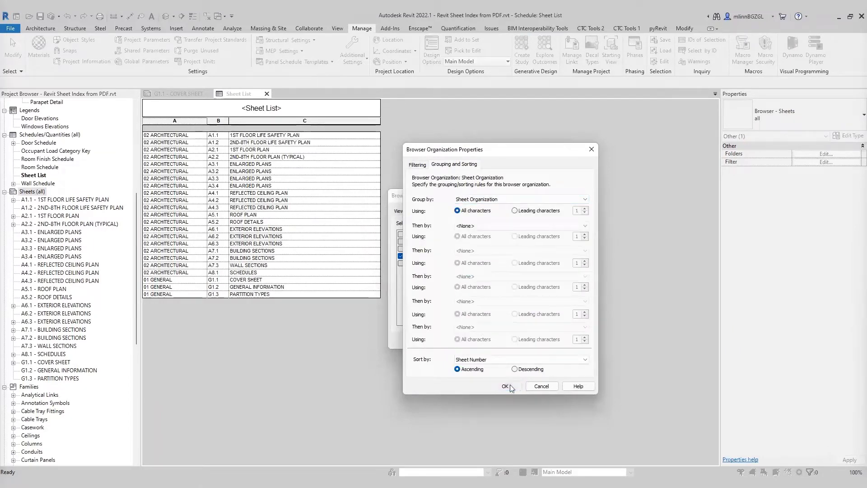
click(453, 341)
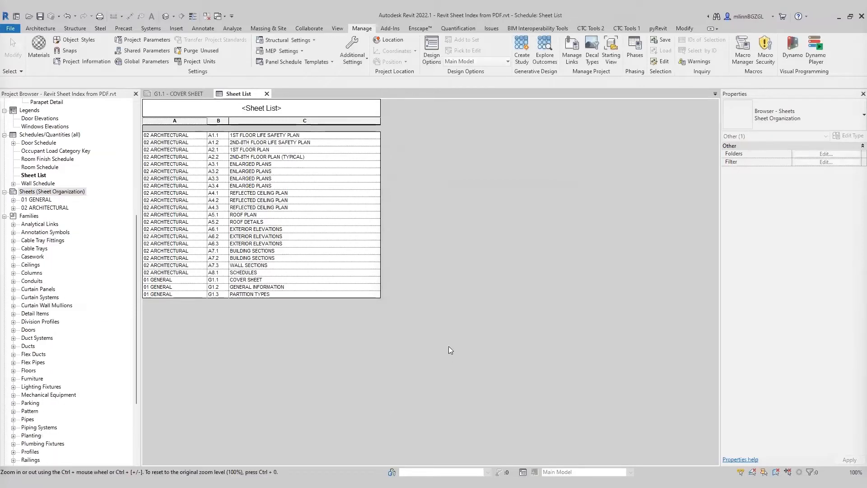
Step: Expand the 01 GENERAL and 02 ARCHITECTURAL sheet groups in the project browser
click(421, 319)
click(38, 192)
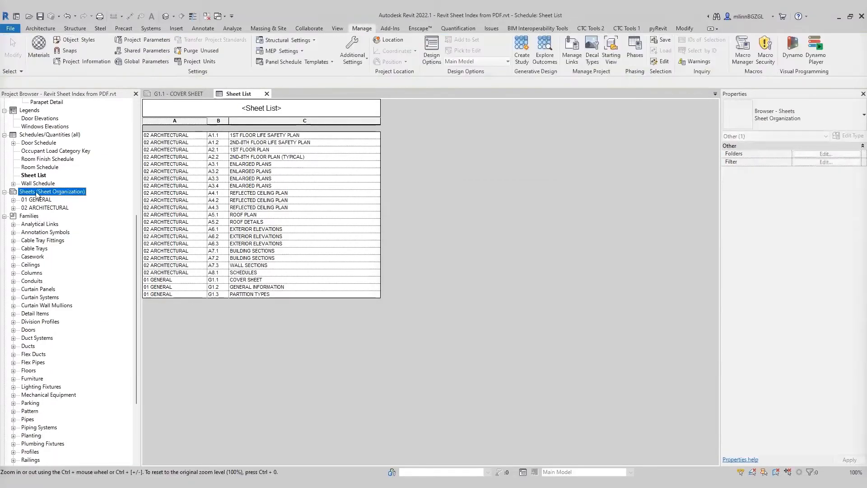
click(14, 200)
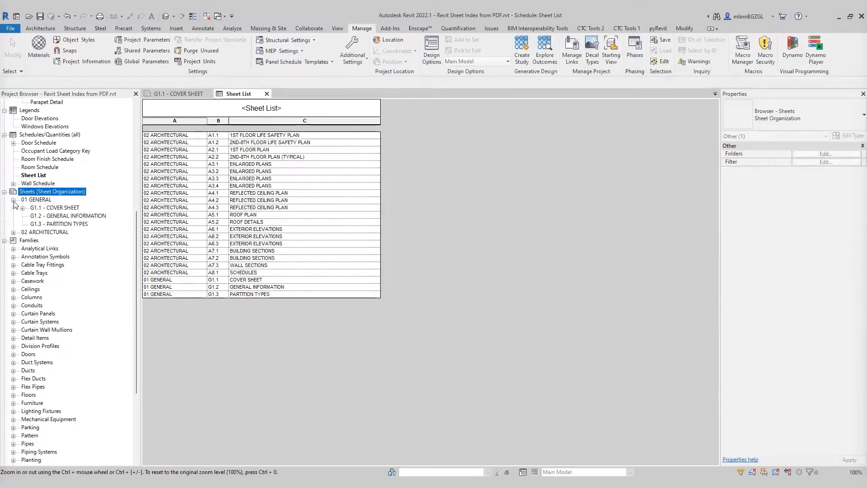
click(13, 233)
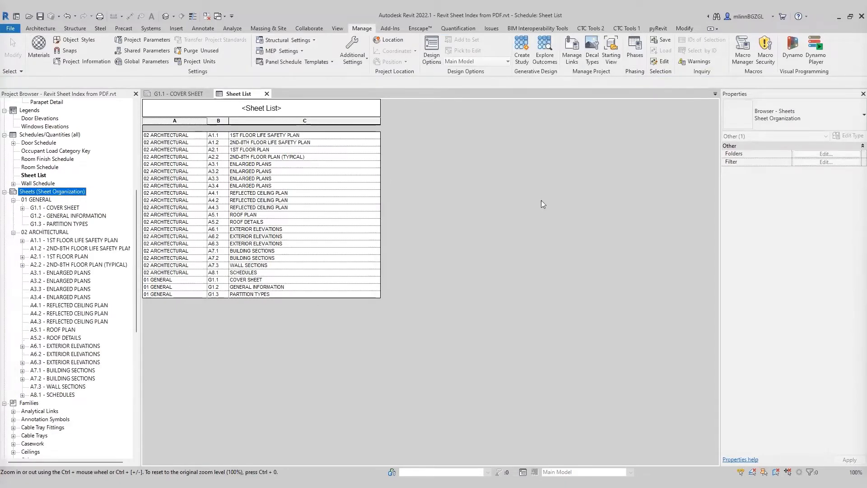
Step: Sort the Sheet List schedule by Sheet Organization, then by Sheet Number, both ascending
click(451, 190)
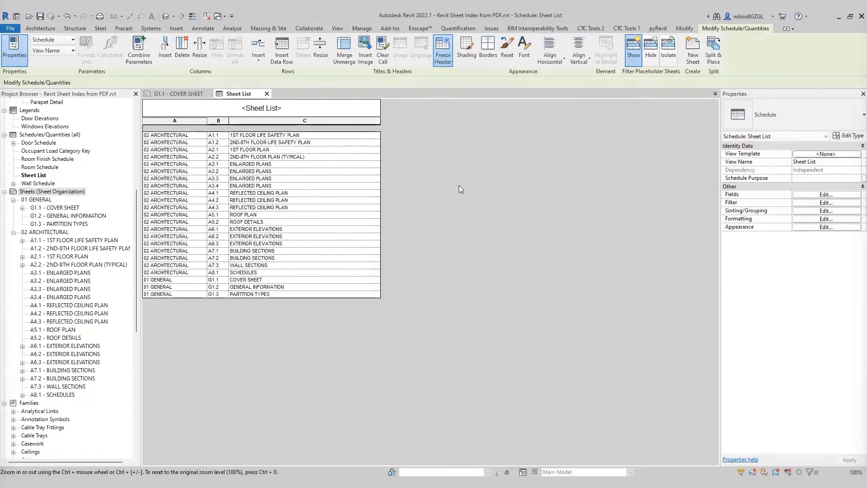
click(808, 195)
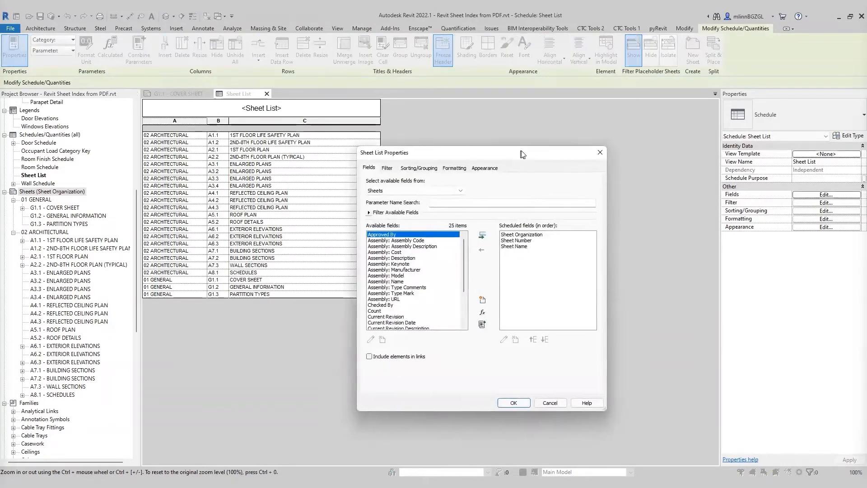
click(419, 169)
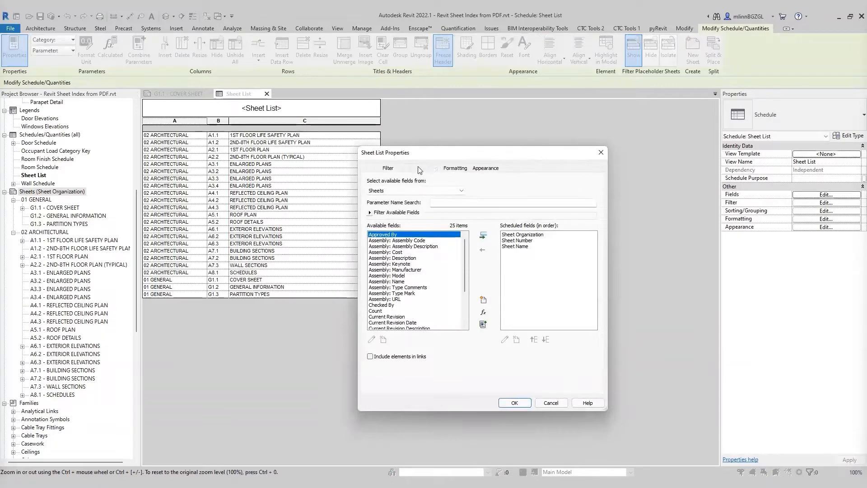
click(442, 183)
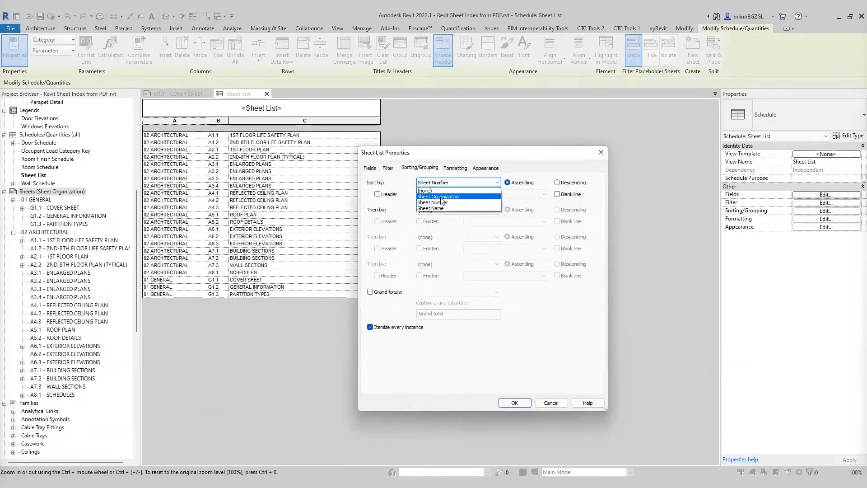
click(441, 198)
click(439, 210)
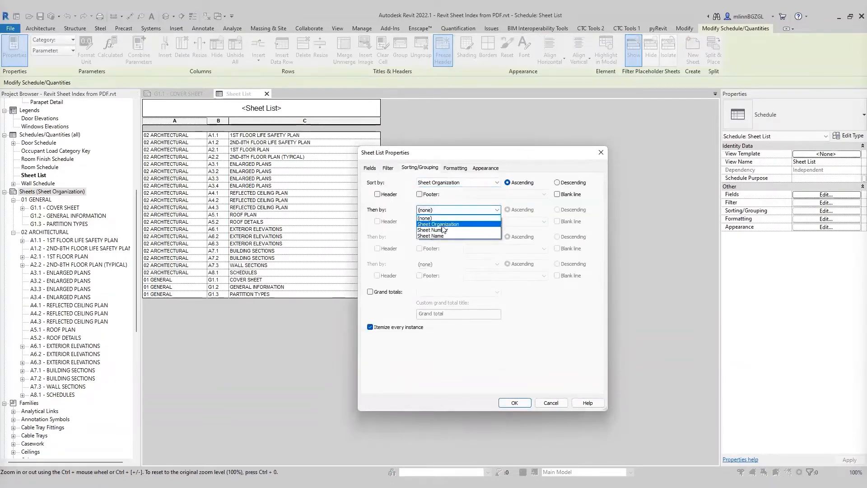
click(443, 230)
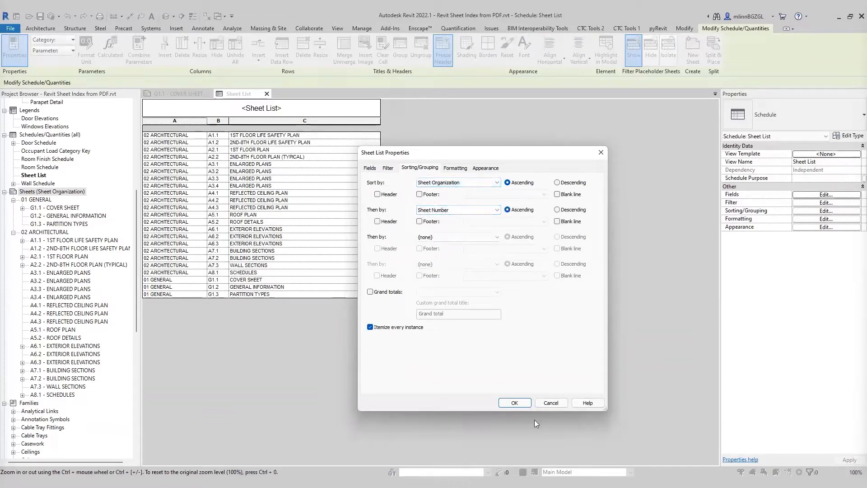
click(514, 403)
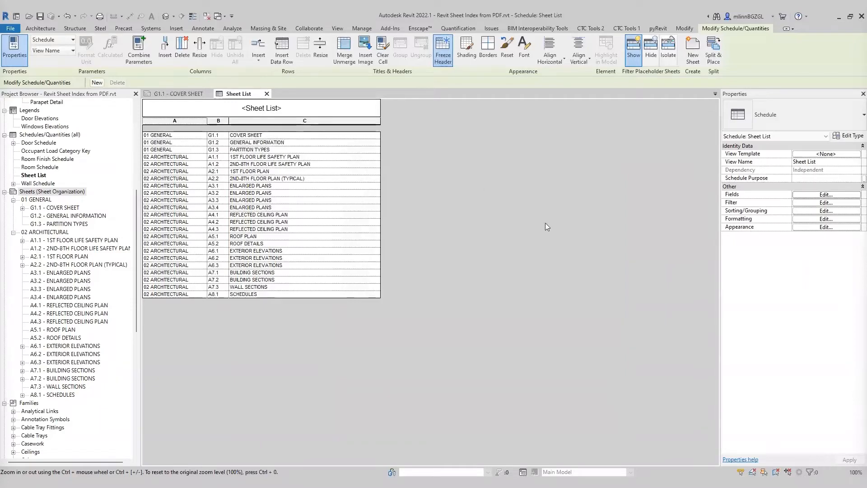
Step: Add a header to the Sheet Organization sort grouping in the Sheet List schedule
click(826, 210)
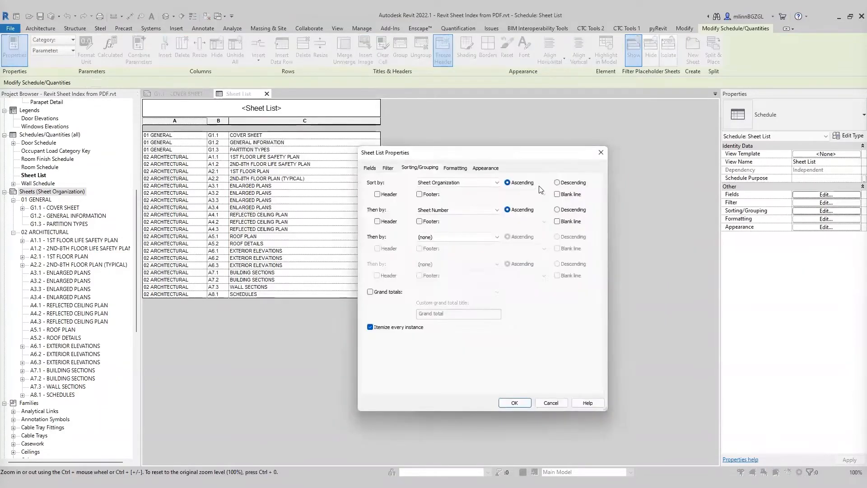
drag(507, 154, 535, 153)
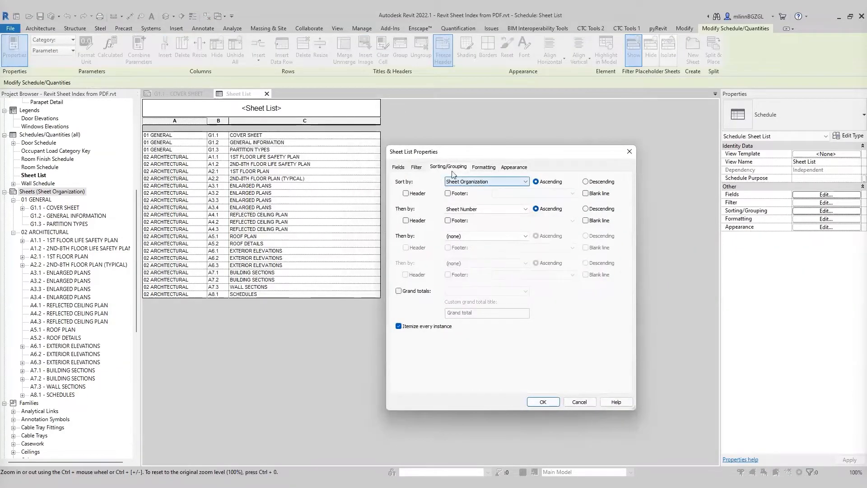
click(406, 193)
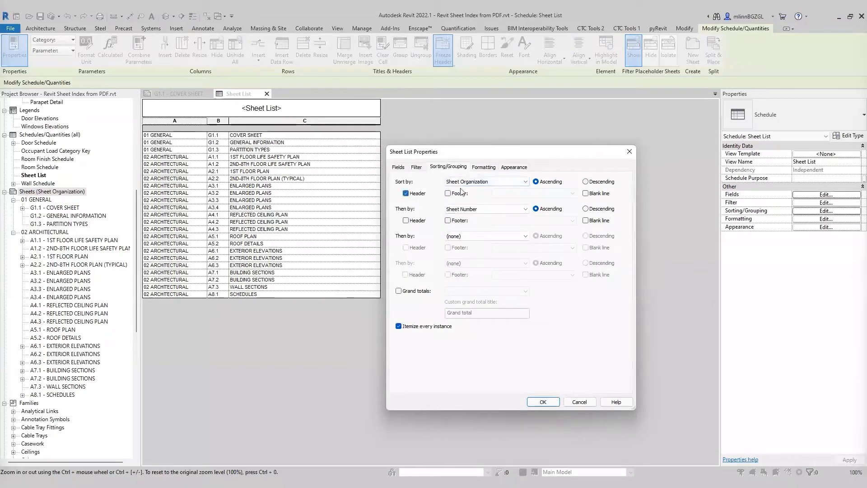
click(543, 402)
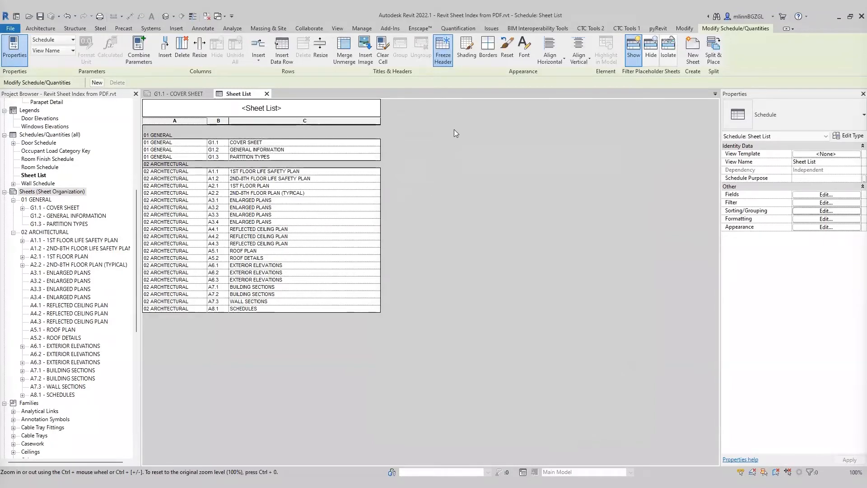
Step: Open the default 3D view and link rme_advanced_sample_project.rvt from the Revit Sheet Index from PDF folder
click(166, 17)
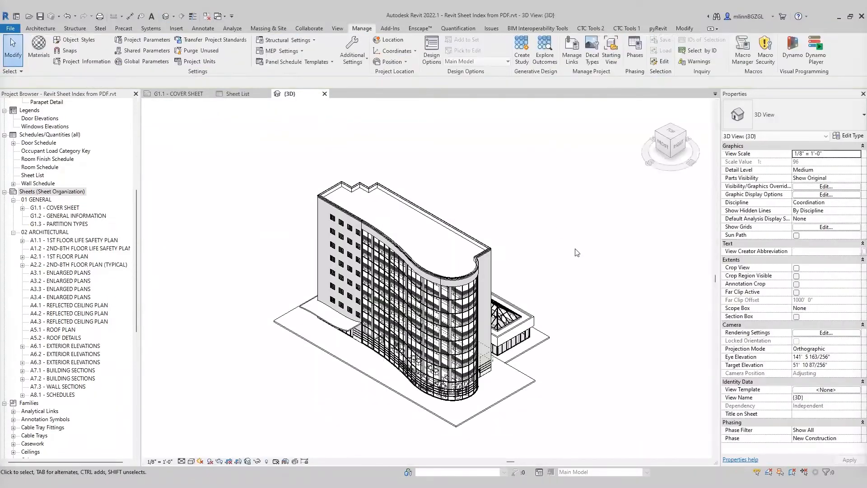
shift+middle_drag(597, 341, 584, 304)
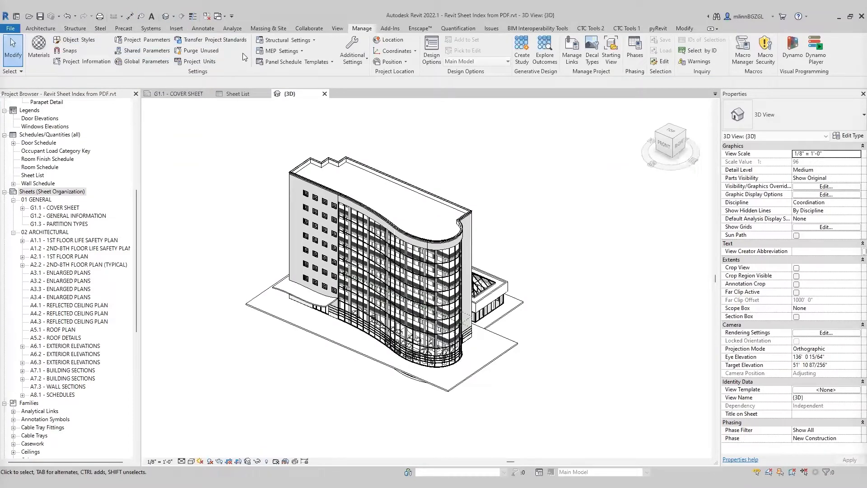
click(176, 29)
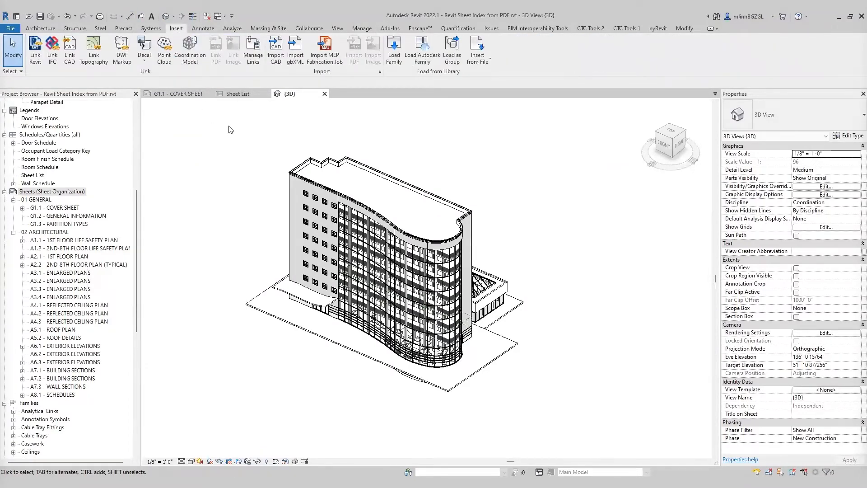
click(36, 50)
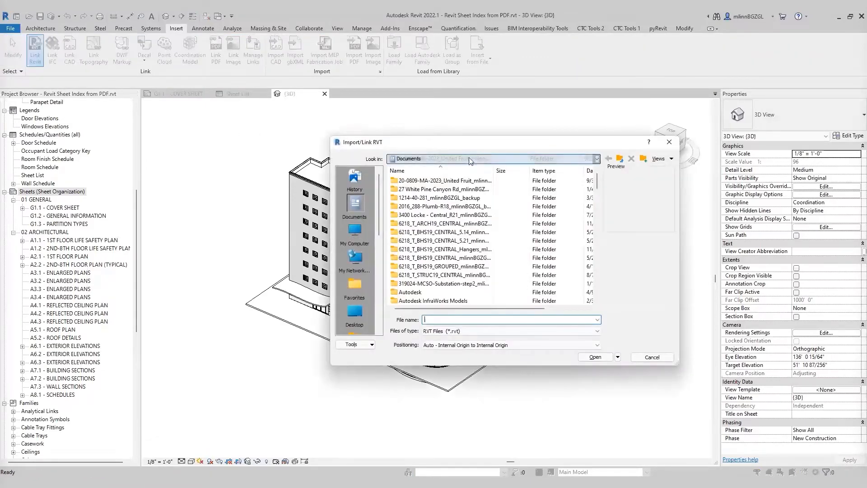
click(471, 159)
click(470, 169)
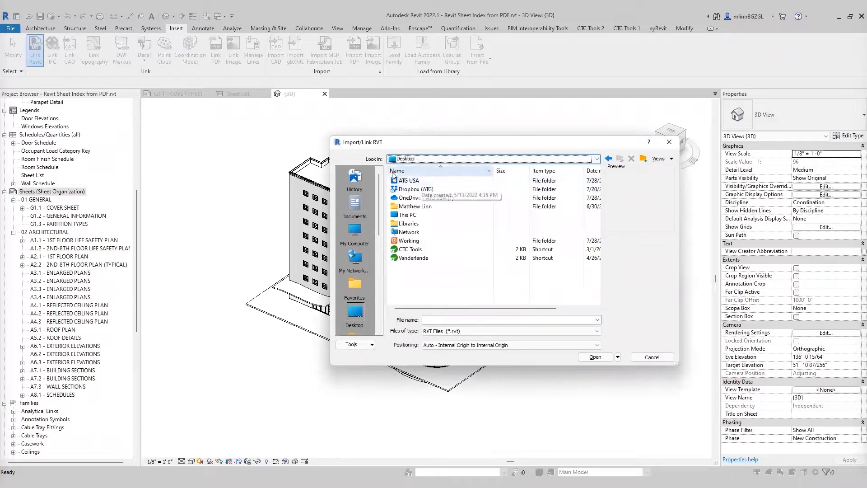
double_click(426, 198)
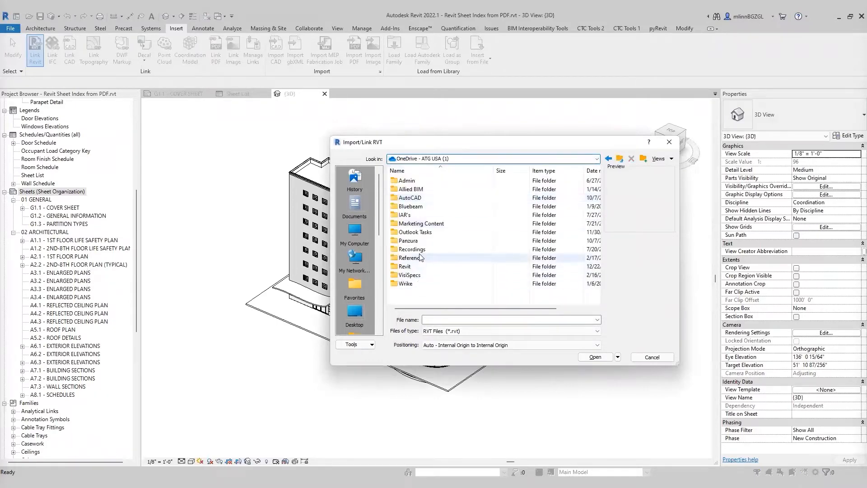
double_click(422, 224)
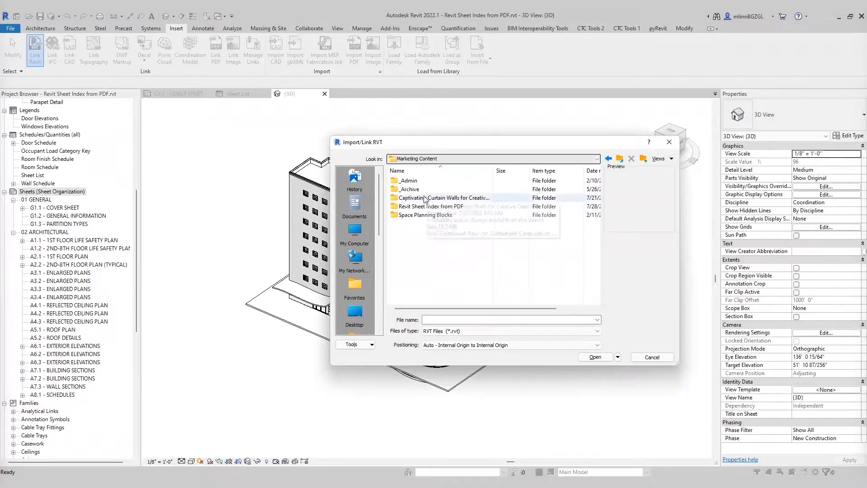
double_click(429, 207)
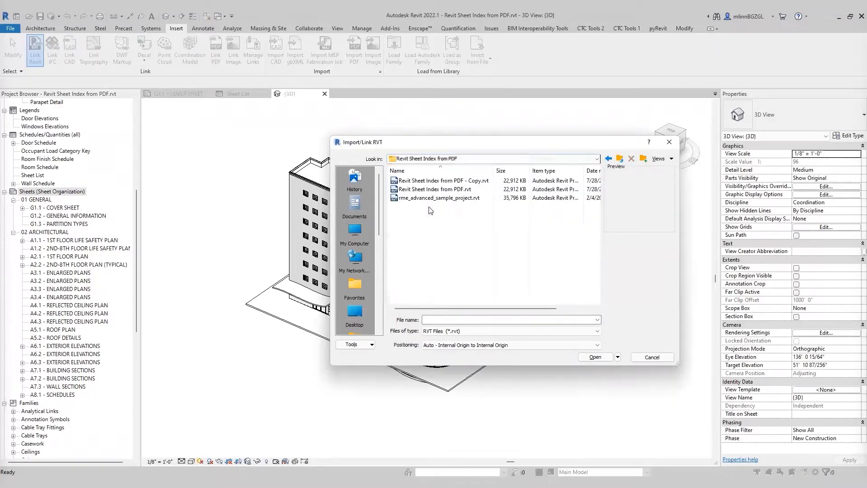
click(432, 199)
click(595, 357)
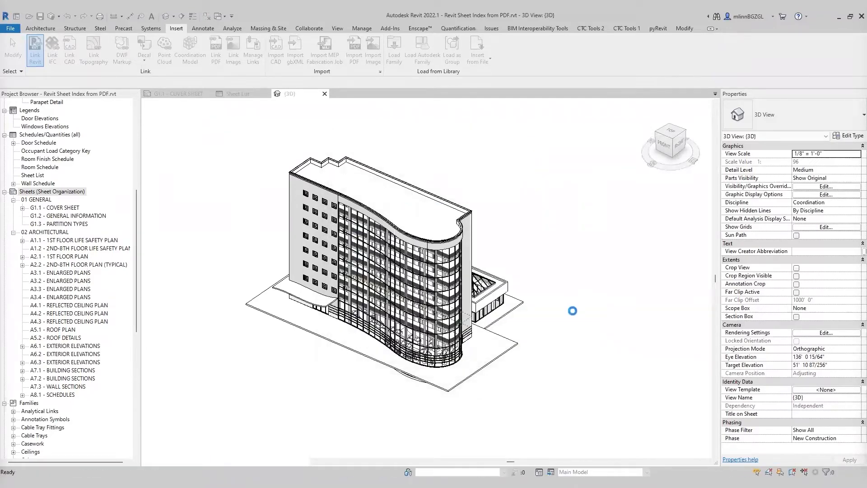
Step: Orbit around the linked model in 3D to inspect it, then close the 3D view
shift+middle_drag(594, 337, 522, 336)
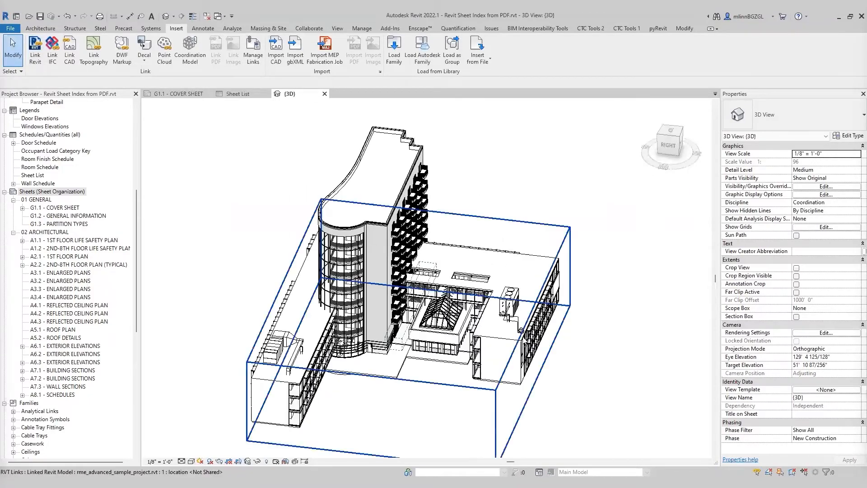
click(522, 331)
shift+middle_drag(607, 372, 707, 375)
click(571, 206)
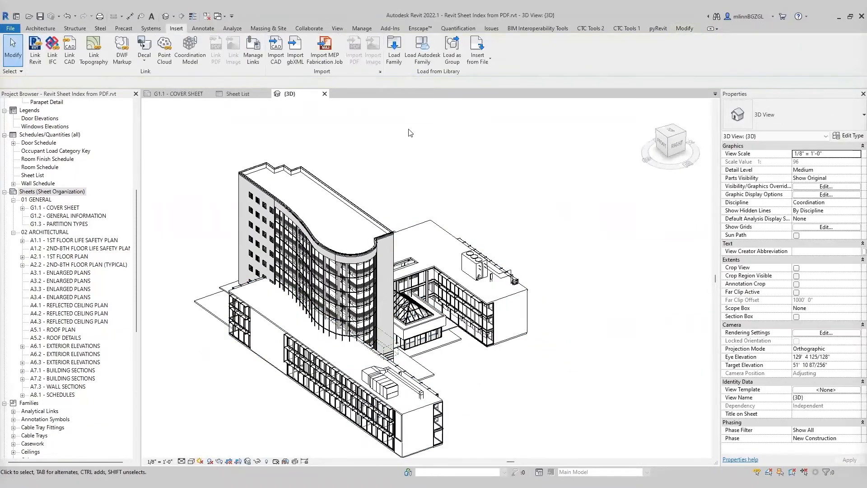
click(324, 93)
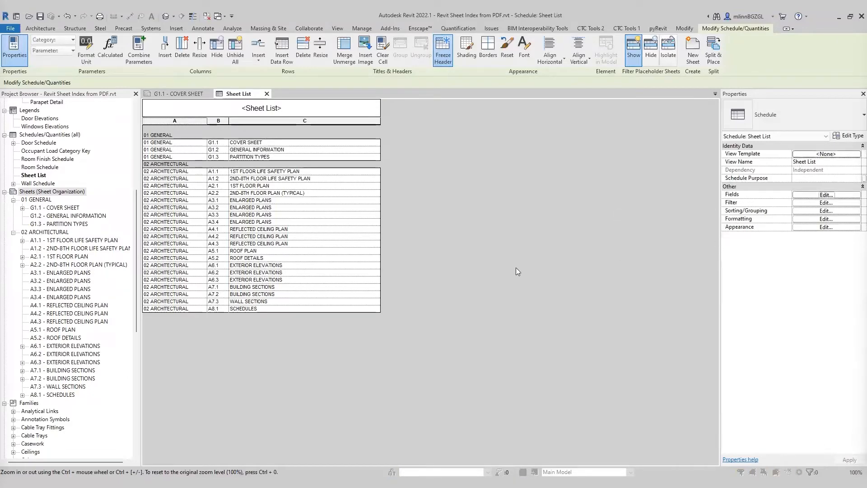
Step: Include elements in links in the Sheet List schedule's fields
drag(514, 153, 517, 144)
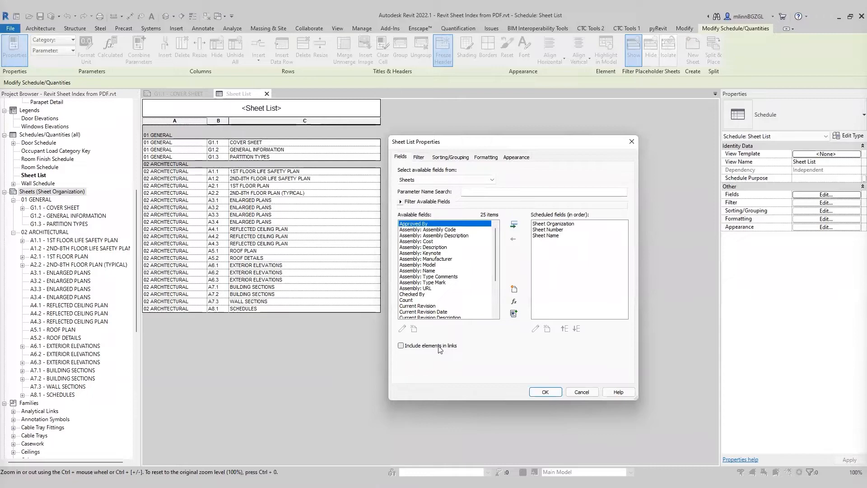
click(401, 345)
click(545, 393)
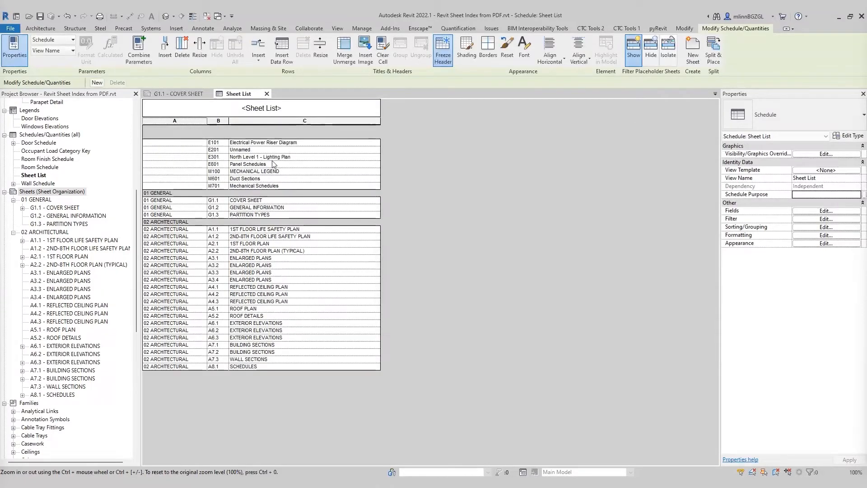
Step: Try to select the Sheet Organization cells of the linked model's sheets in the schedule
click(189, 144)
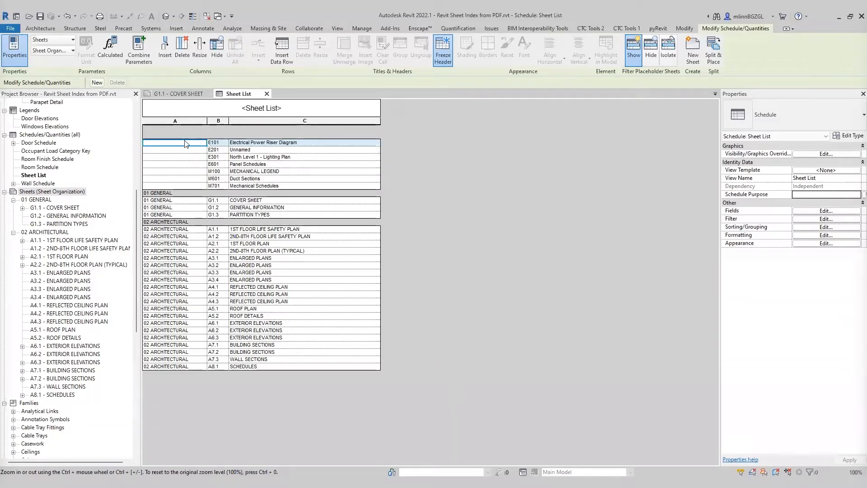
click(181, 157)
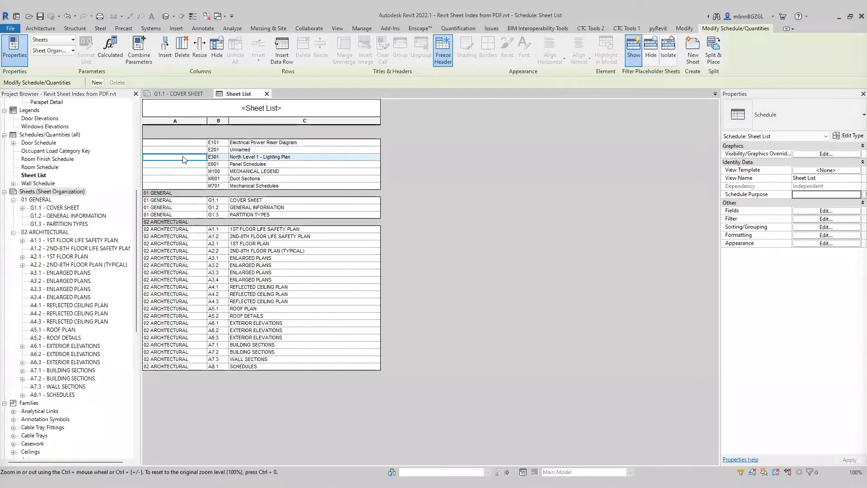
click(181, 165)
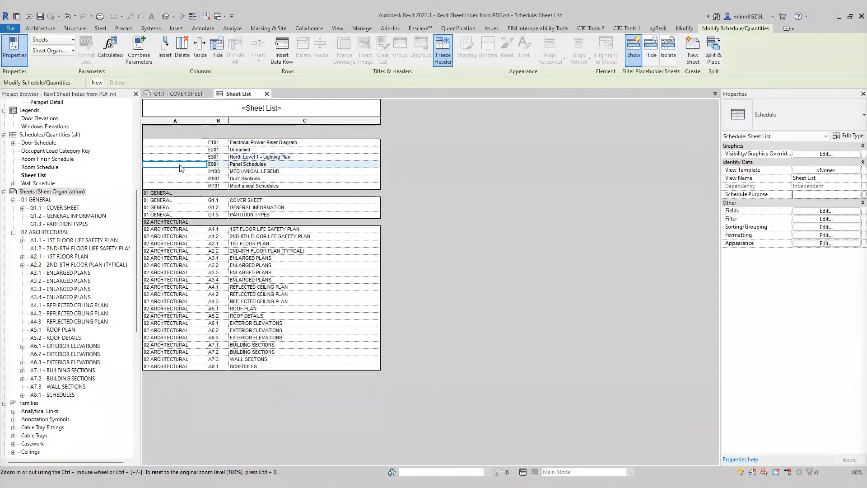
click(182, 172)
click(183, 179)
click(182, 143)
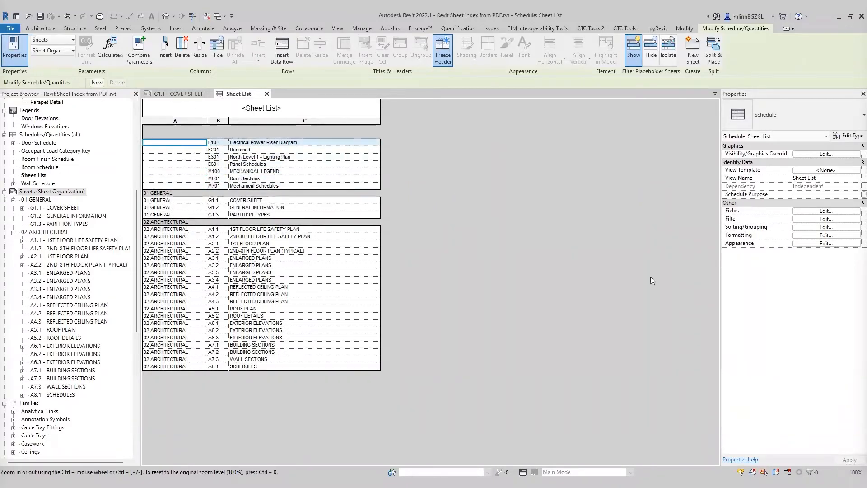
Step: Turn off including elements in links for the Sheet List schedule
click(805, 211)
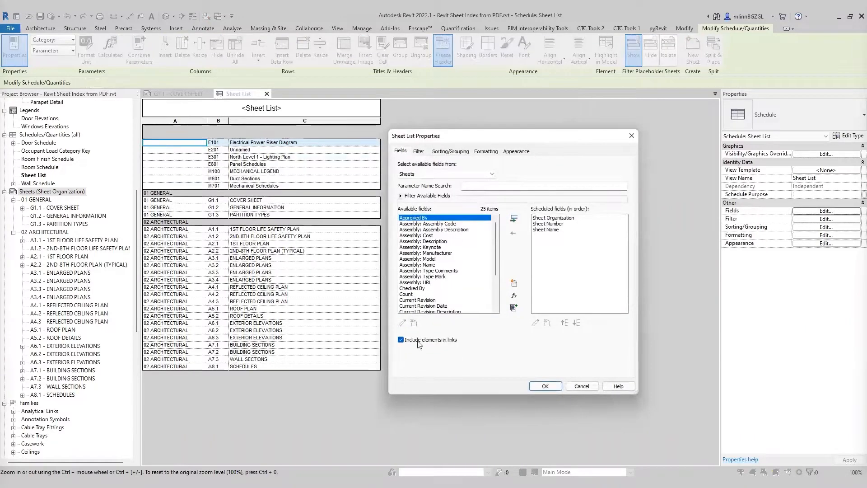
click(400, 340)
click(545, 387)
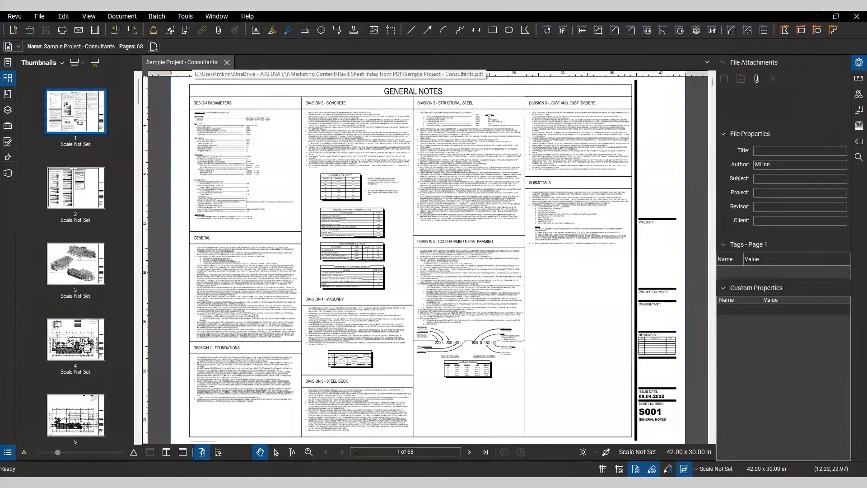
Step: Switch to Revu and zoom into the title block area of the Sample Project - Consultants PDF
click(407, 452)
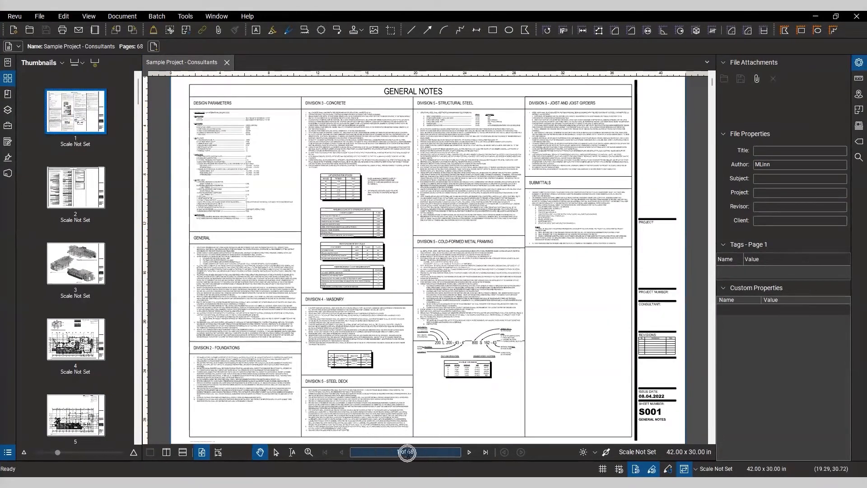
scroll(608, 375, up, 5)
drag(510, 329, 531, 297)
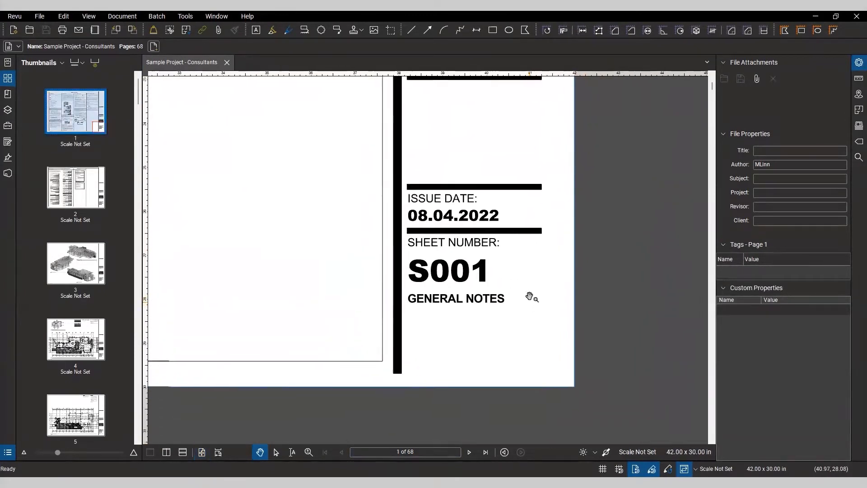
scroll(531, 297, up, 2)
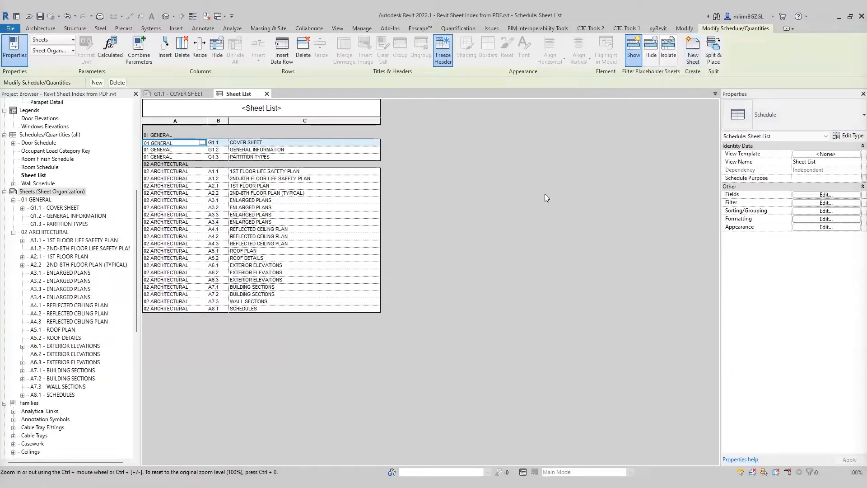
Step: Create a new sheet with no title block from the Sheets browser heading
right_click(57, 192)
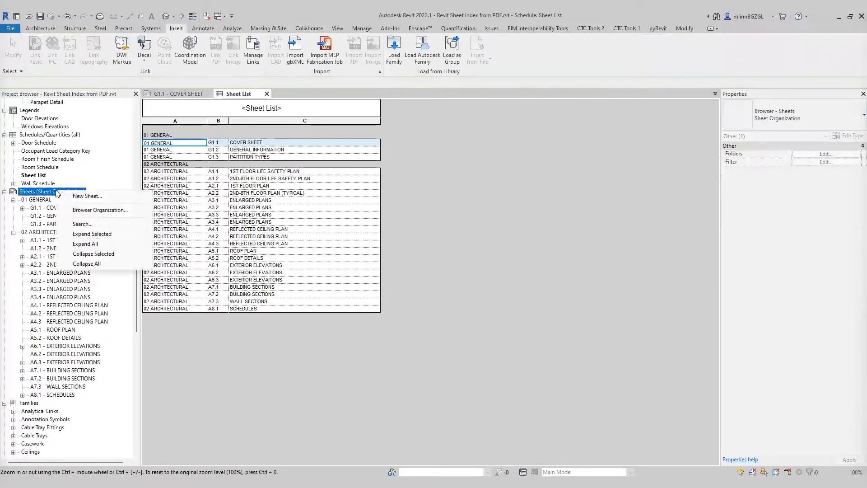
click(87, 195)
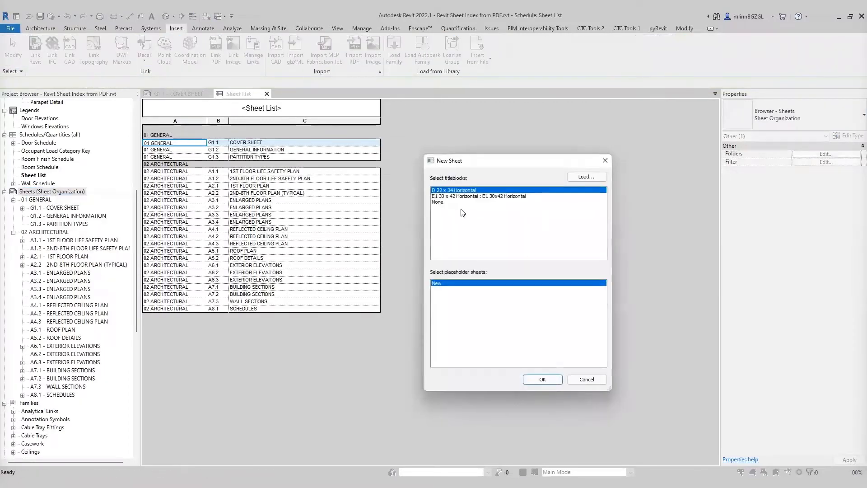
click(439, 203)
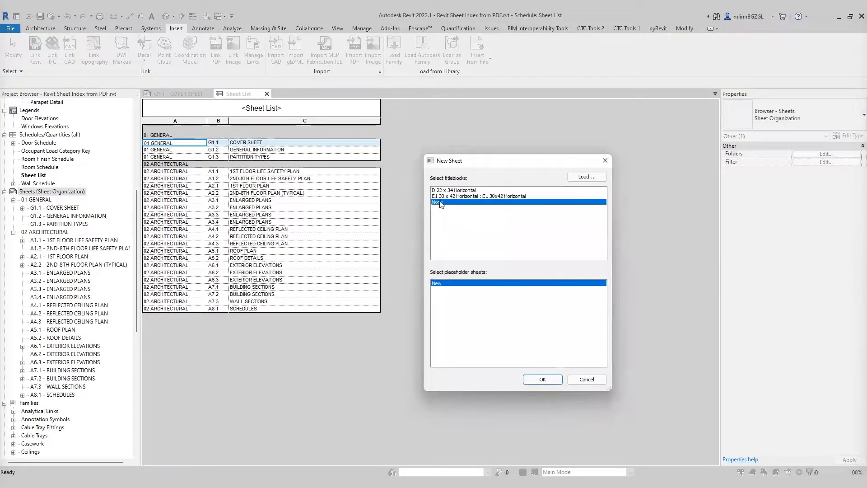
click(543, 380)
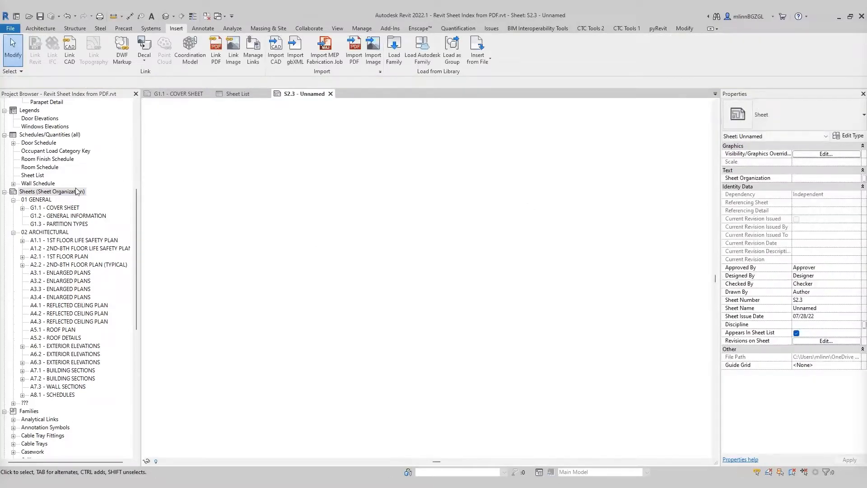
Step: Rename the new untitled sheet to number S001 and name GENERAL NOTES
click(14, 403)
scroll(69, 391, down, 1)
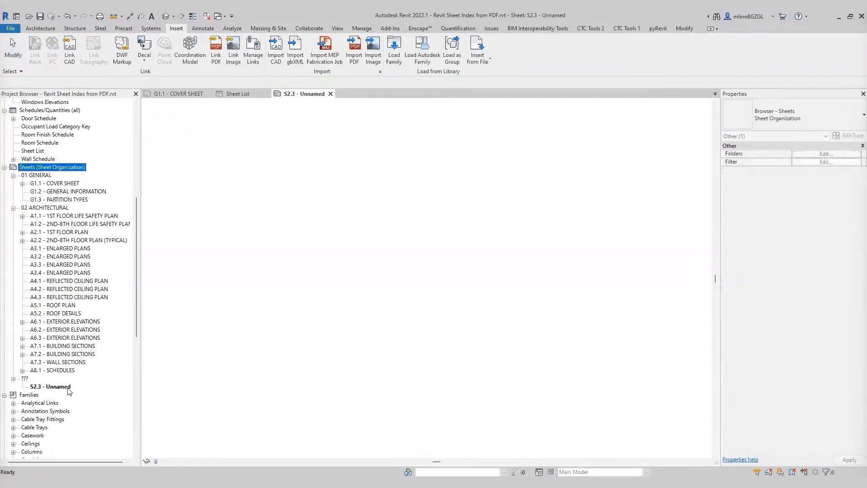
click(67, 388)
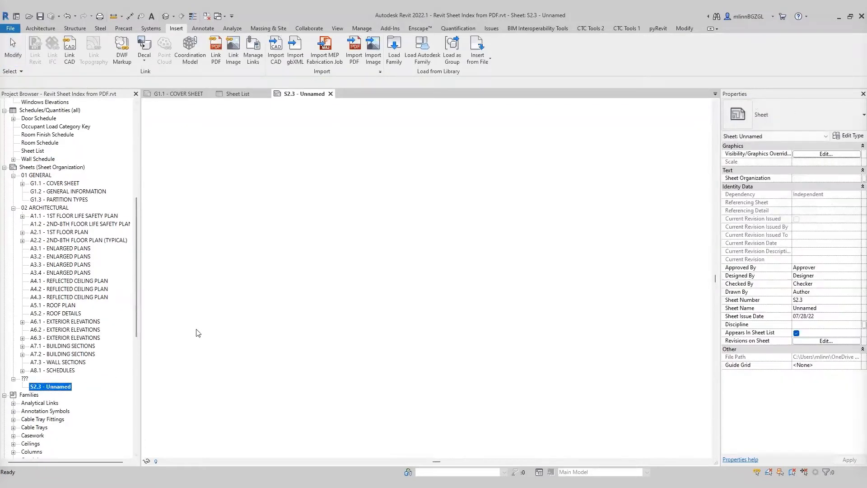
mouse_move(866, 68)
mouse_down()
mouse_move(587, 96)
mouse_move(866, 63)
mouse_up()
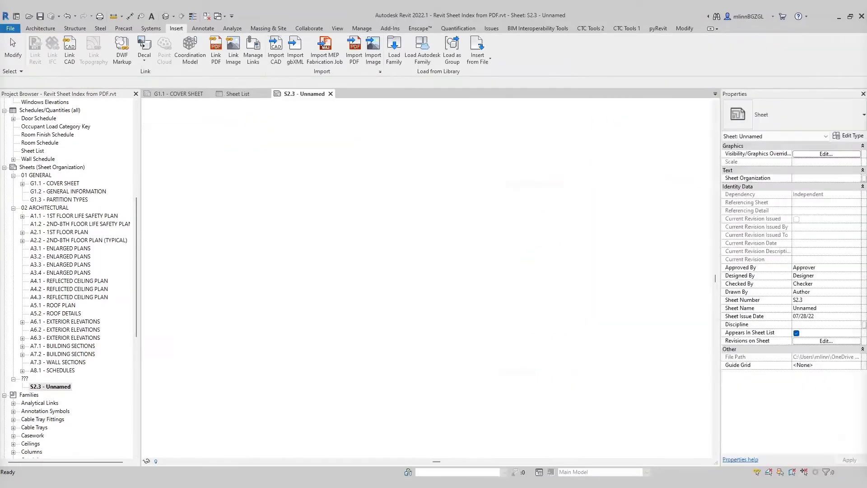
right_click(58, 387)
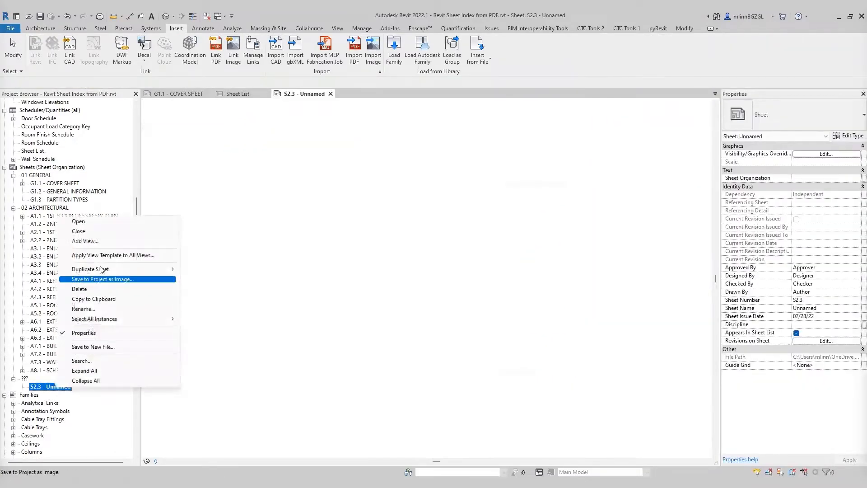
click(92, 310)
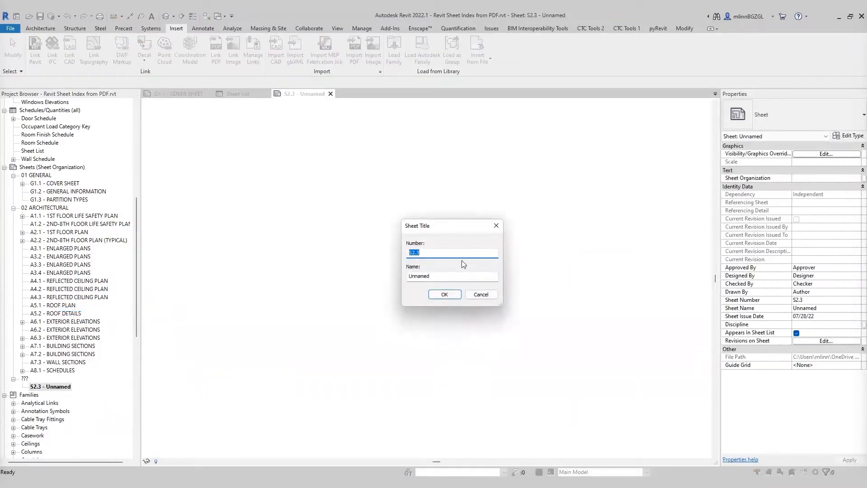
text(S001)
click(465, 276)
double_click(456, 277)
text(GENERAL NOTES)
key(Return)
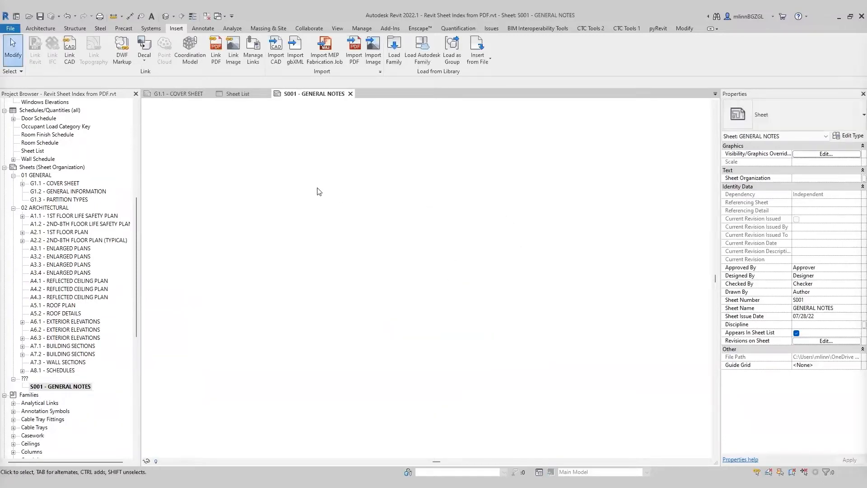
Step: Set the S001 sheet's Sheet Organization to 03 STRUCTURAL
click(61, 388)
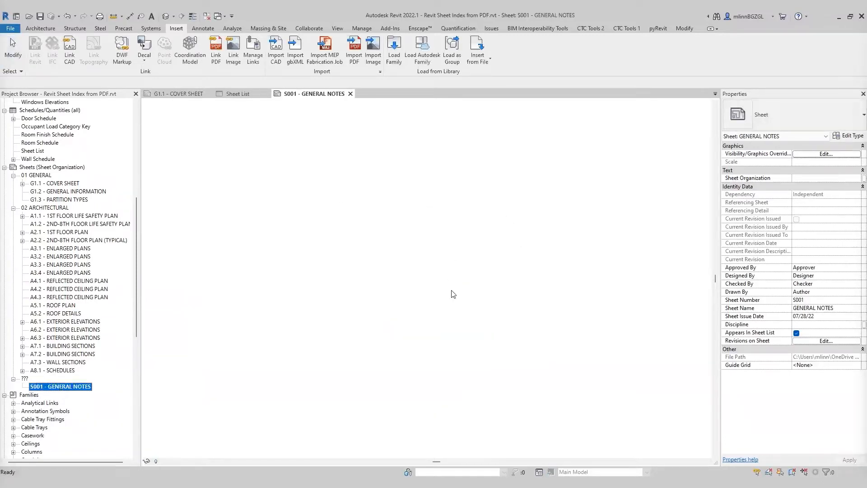
click(808, 178)
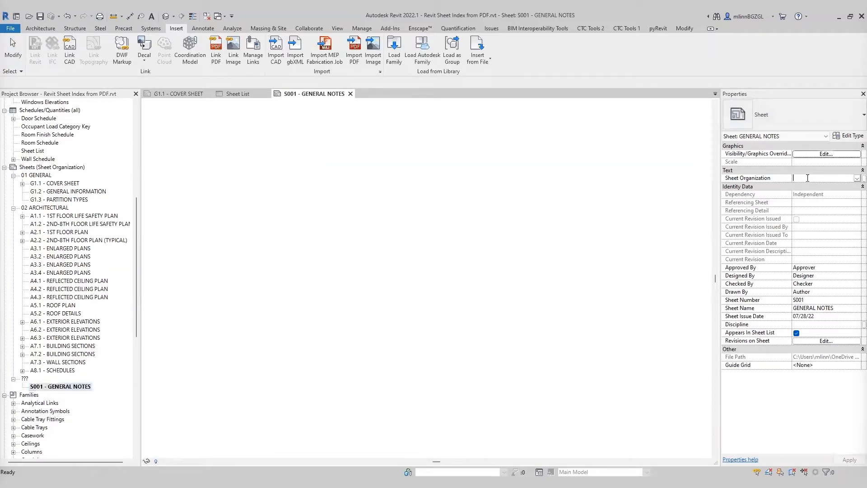
text(03 STRU)
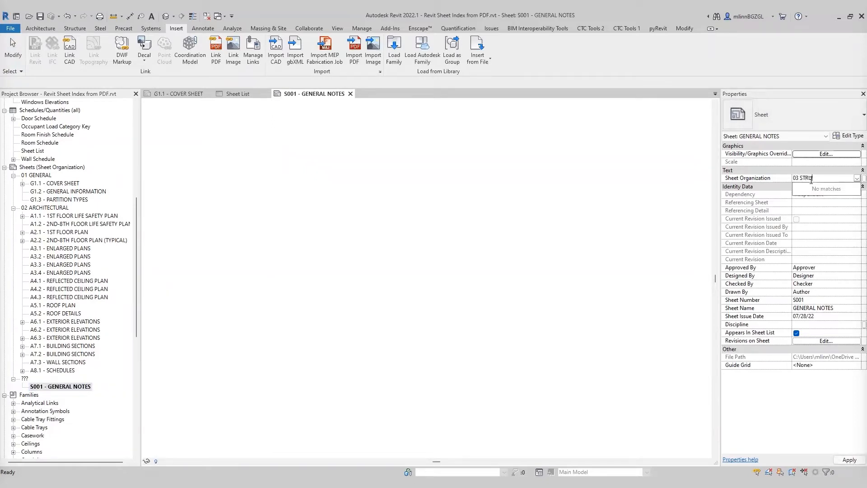
text(CTURAL)
key(Return)
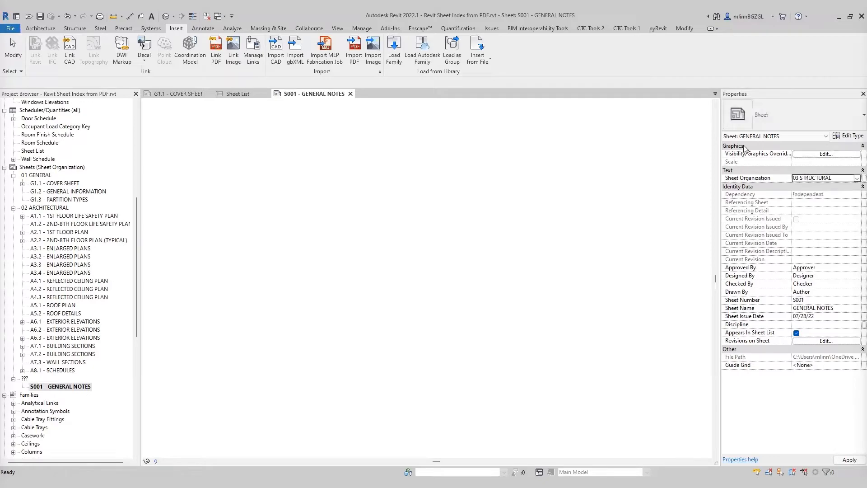
Step: Create a new sheet with no title block from the Sheet List schedule
click(241, 93)
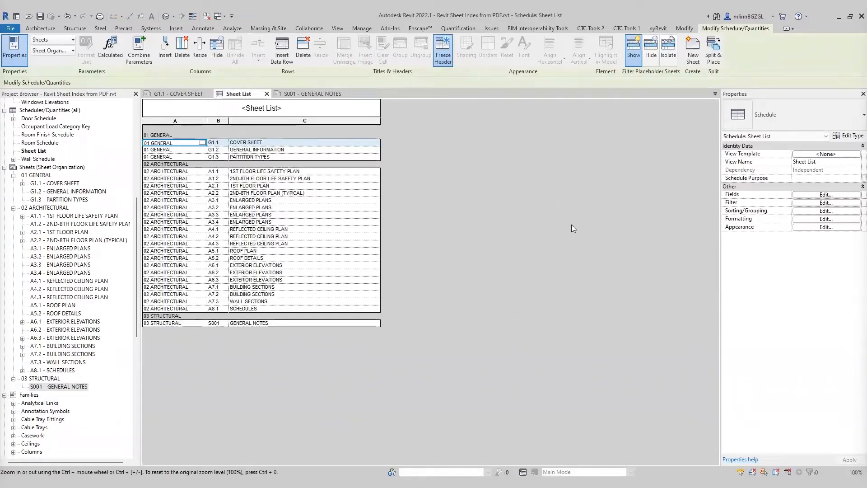
click(693, 50)
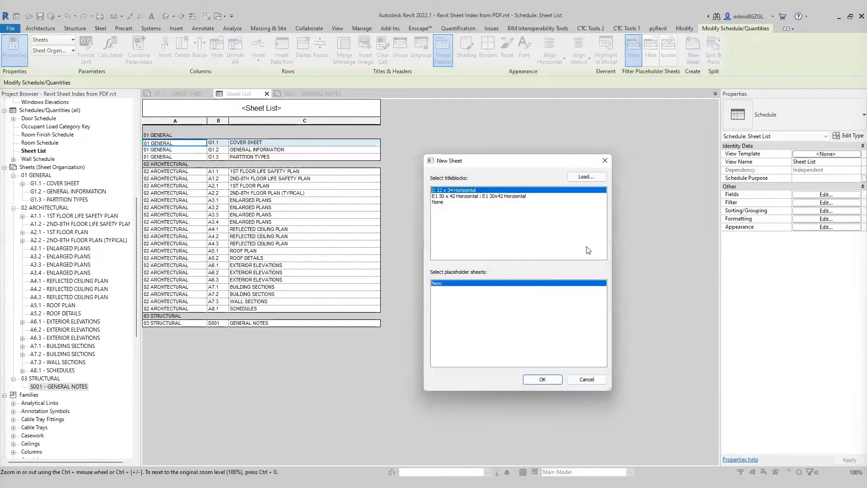
click(443, 203)
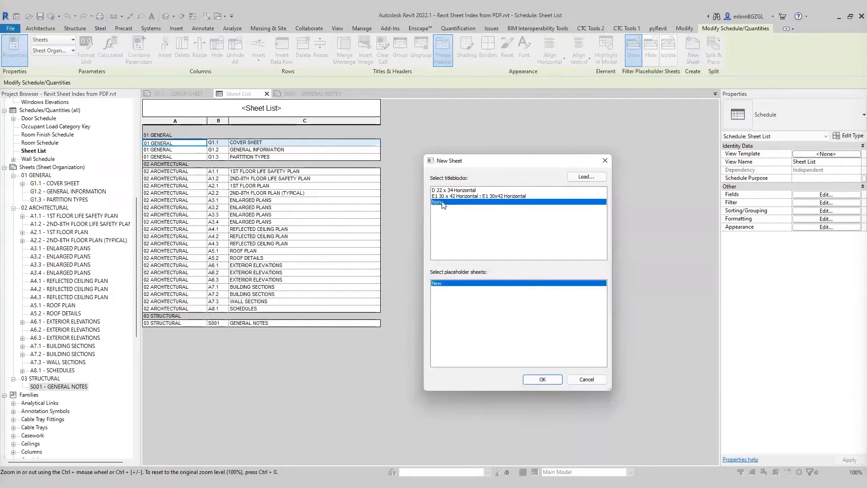
click(543, 379)
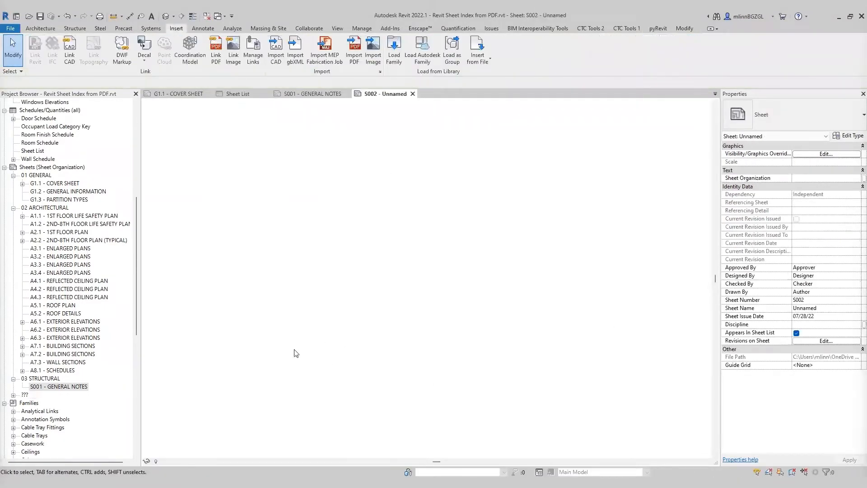
click(14, 394)
right_click(38, 403)
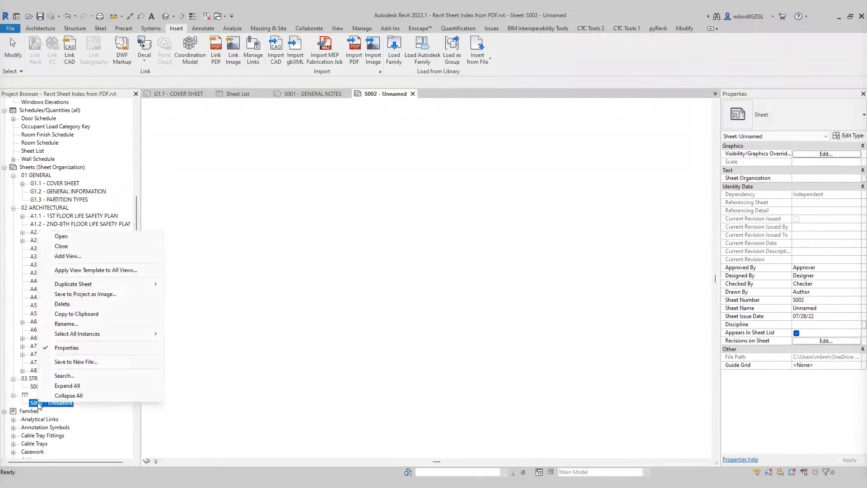
click(66, 323)
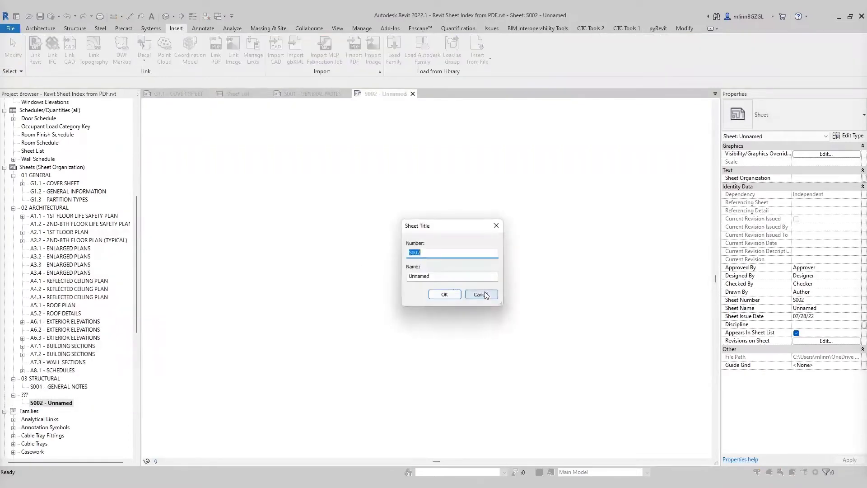
click(482, 295)
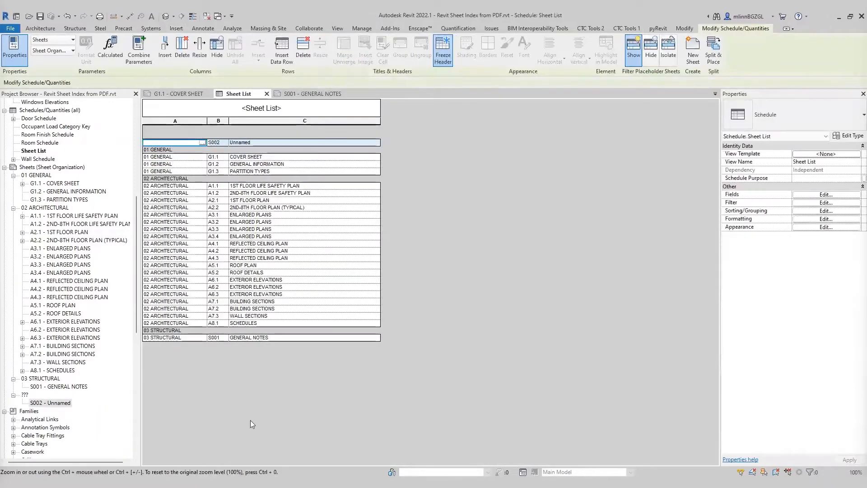
Step: Delete the unnamed S002 sheet from the project browser
click(50, 402)
right_click(50, 402)
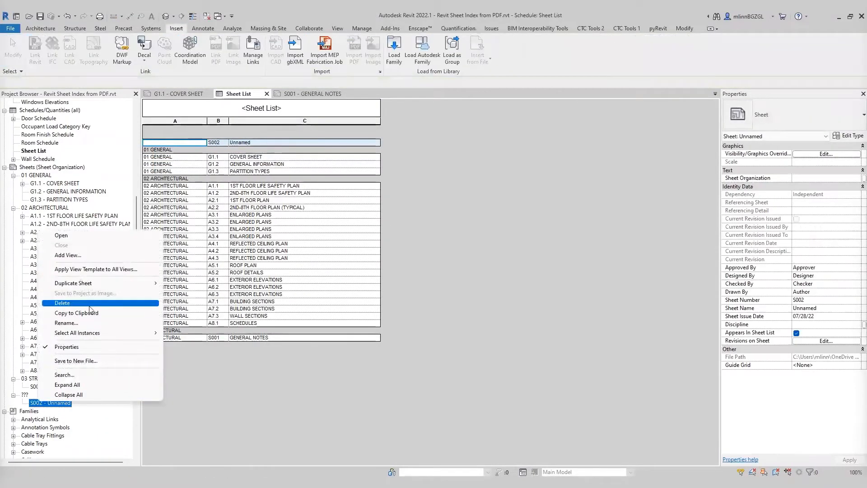
click(62, 302)
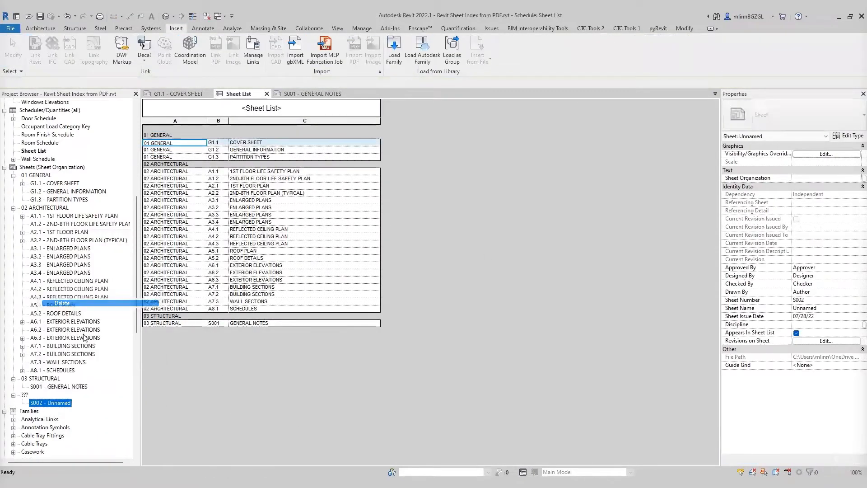
Step: Delete the S001 GENERAL NOTES sheet from the project browser
click(465, 246)
right_click(59, 387)
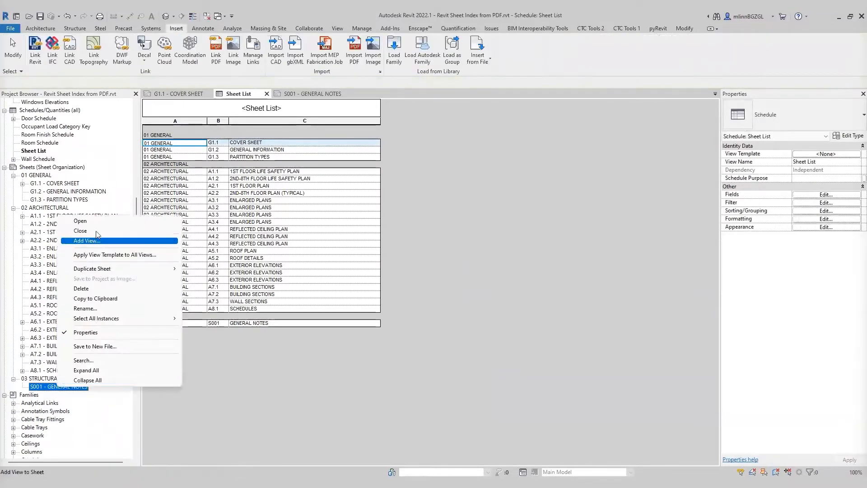
click(90, 291)
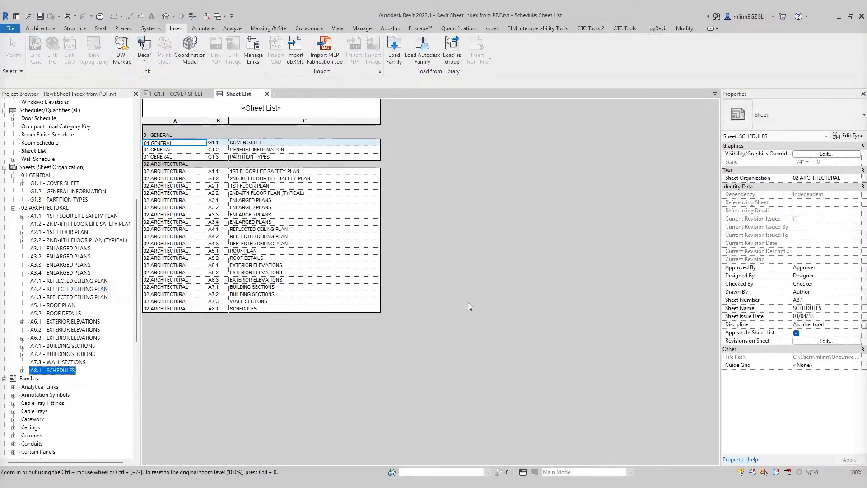
Step: Insert a placeholder sheet row in the Sheet List, numbered S001 and named GENERAL NOTES, checking the consultants PDF in Revu
click(446, 215)
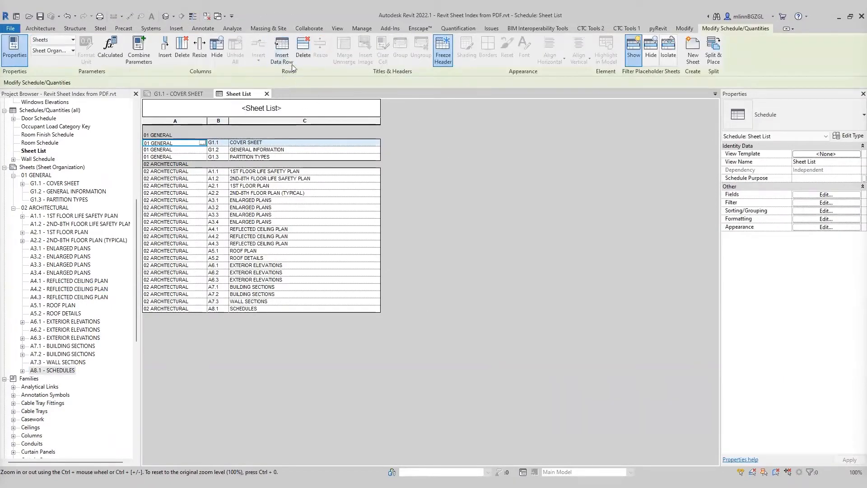
click(282, 48)
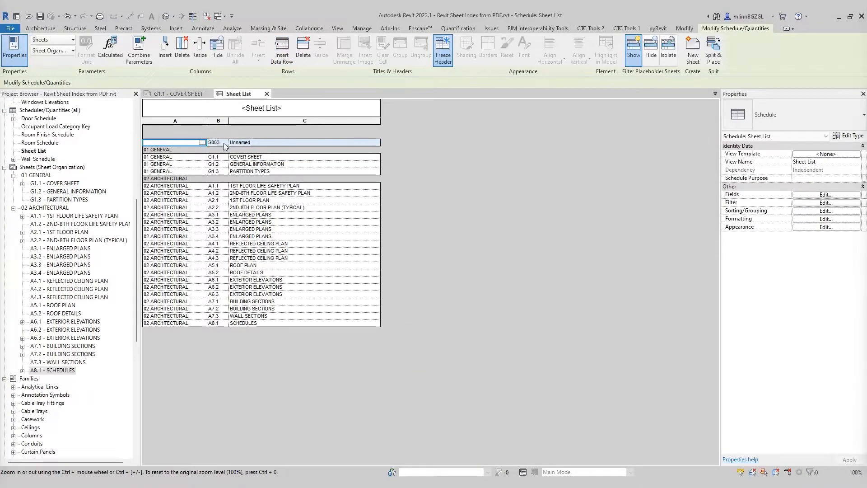
drag(866, 85, 625, 56)
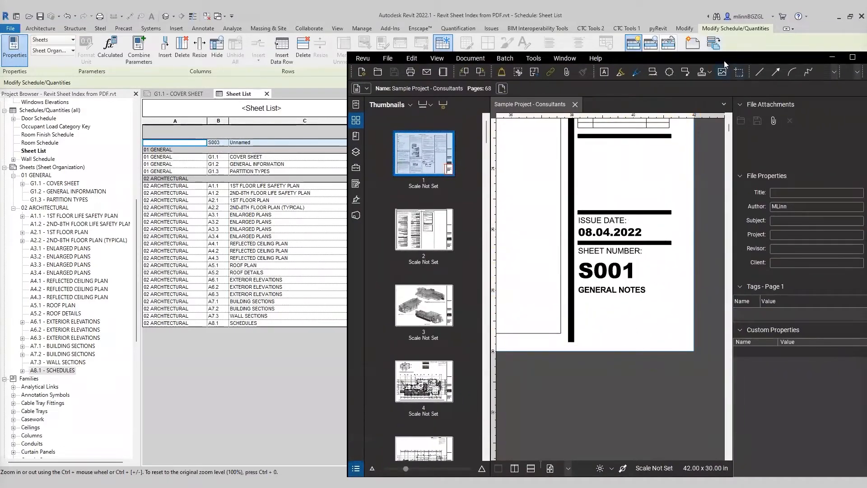
drag(723, 57, 866, 62)
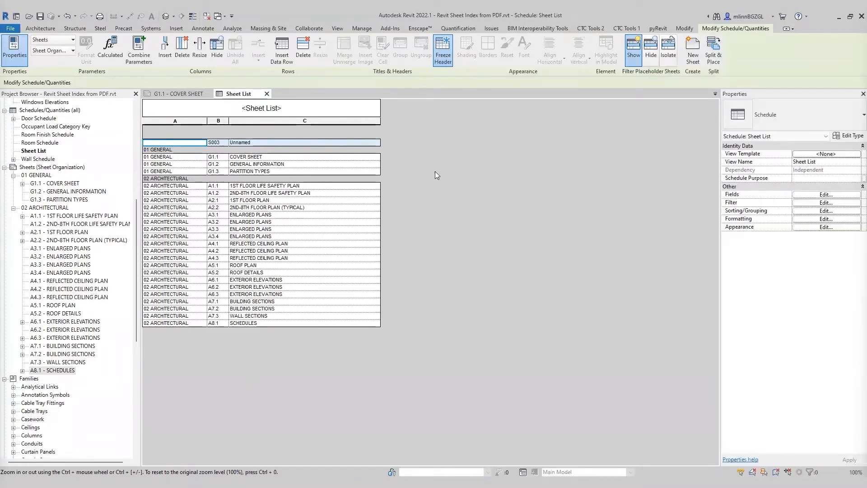
click(223, 143)
double_click(224, 143)
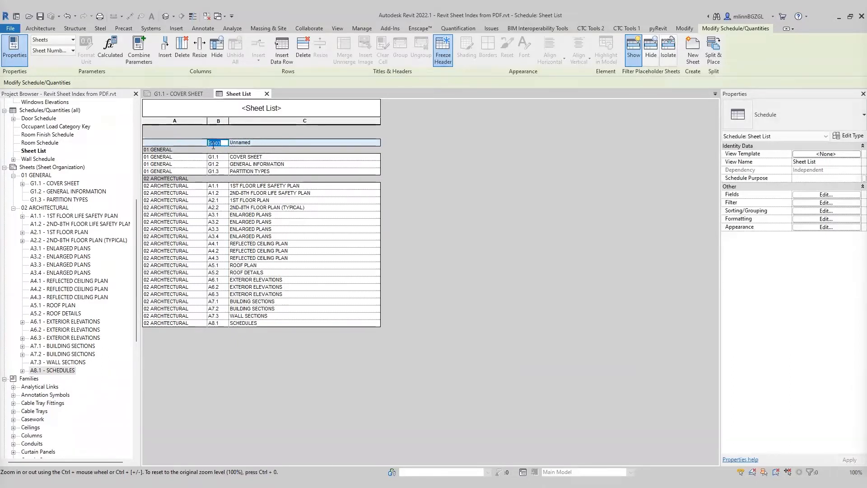
text(ST)
click(270, 141)
text(GENERAL)
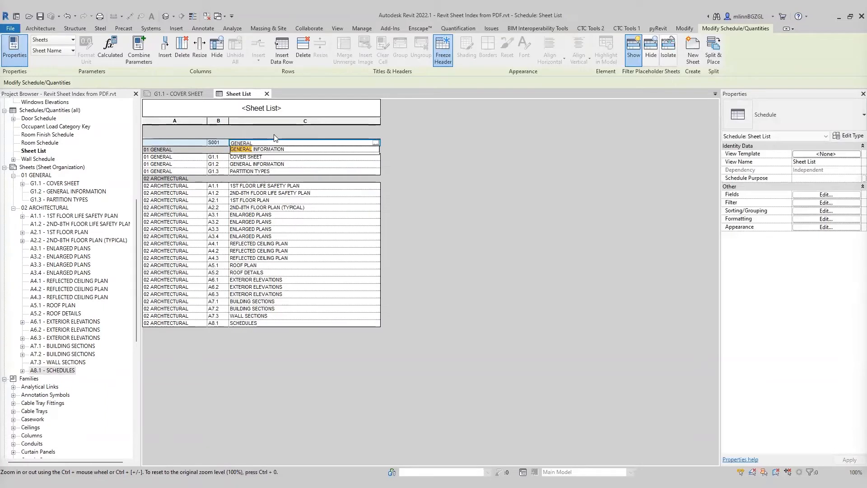
text( NOTES)
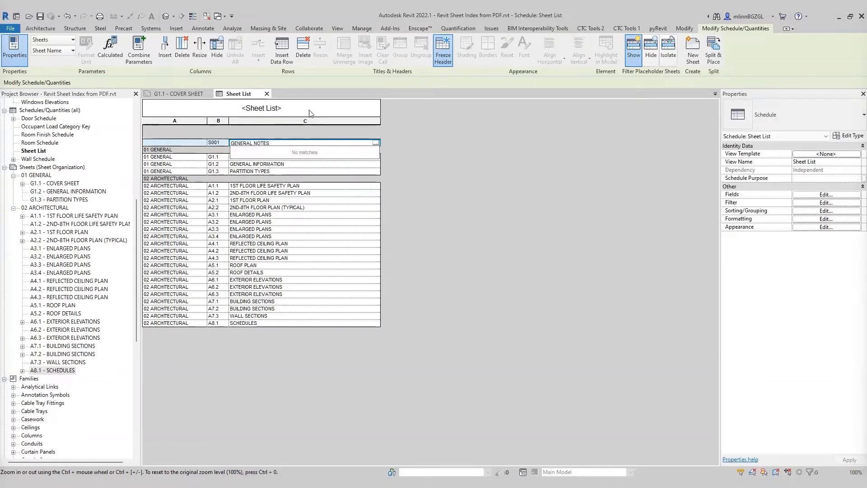
Step: Set the S001 placeholder row's Sheet Organization to 03 STRUCTURAL
click(180, 141)
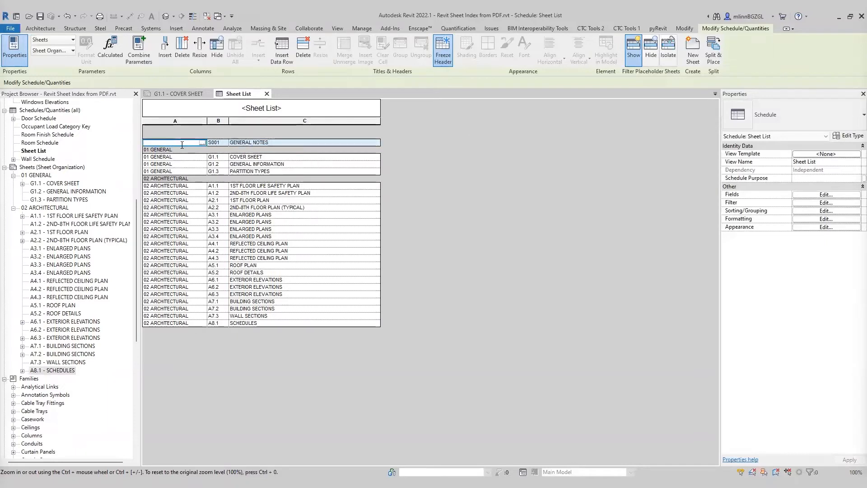
text(03 STRUCTURA)
key(Return)
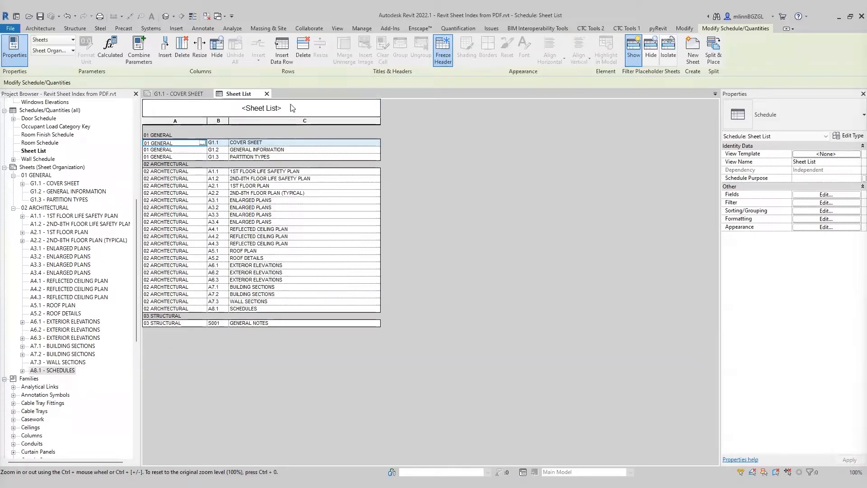
Step: Insert a second placeholder sheet row and view page 2 of the consultants PDF in Revu
click(283, 57)
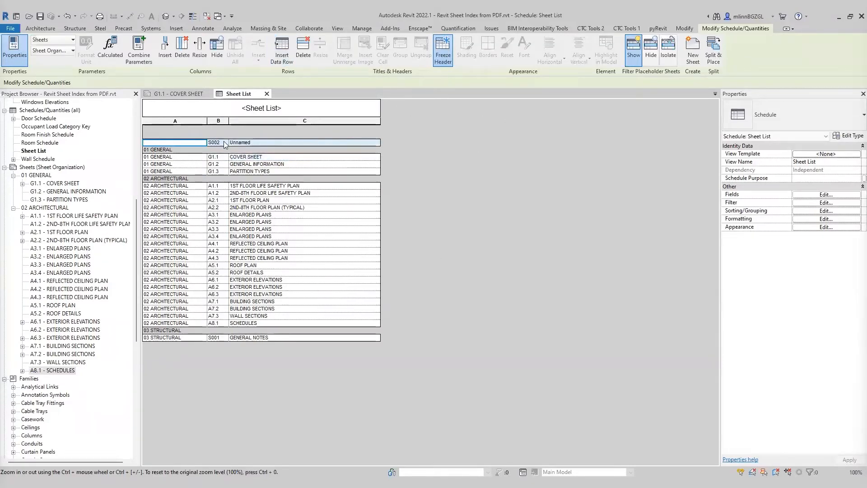
drag(866, 48, 582, 48)
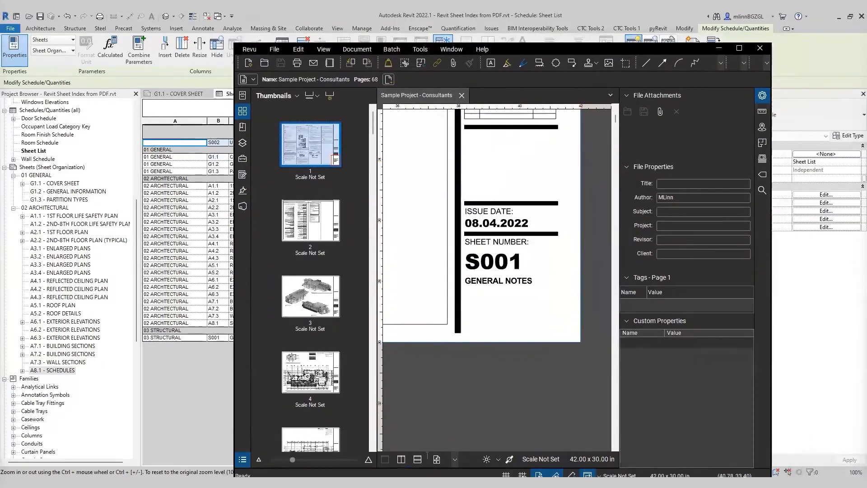
click(315, 214)
drag(582, 45, 866, 48)
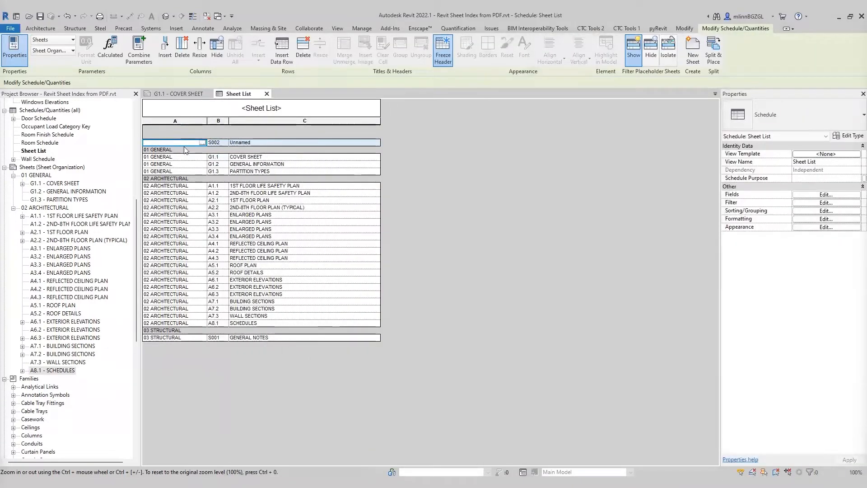
Step: Name the S002 placeholder row SPECIAL INSPECTIONS
text(S)
key(BackSpace)
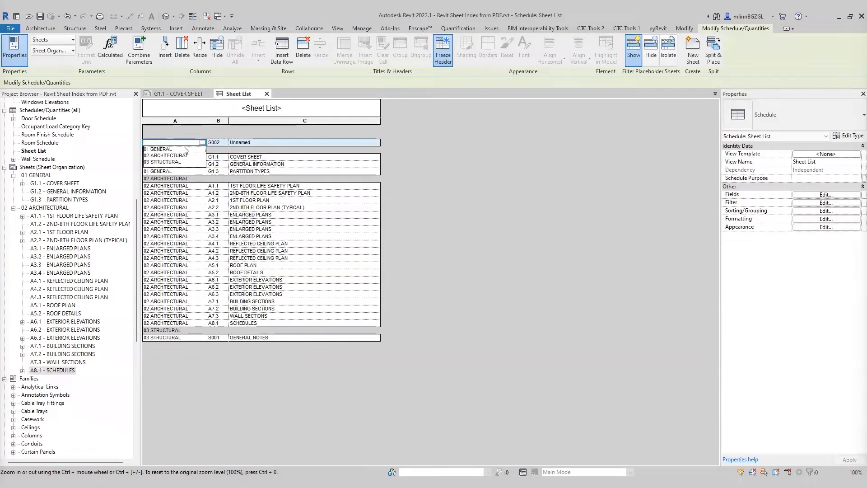
click(515, 193)
key(ctrl)
click(260, 143)
text(SPECIAL)
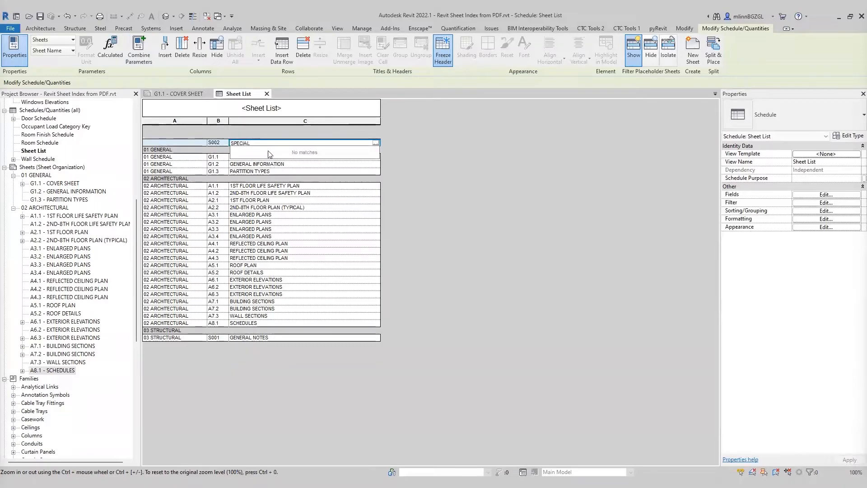
text( INSPECTIONS)
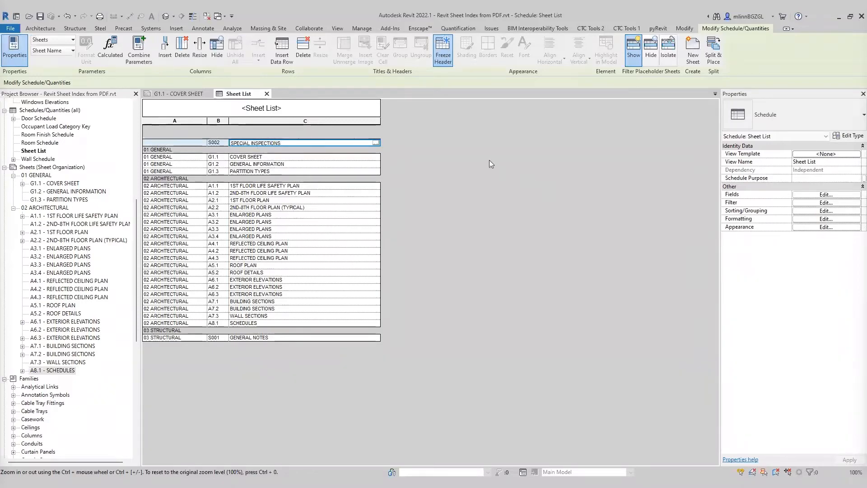
Step: Set the S002 placeholder row's Sheet Organization to 03 STRUCTURAL
click(165, 143)
click(202, 143)
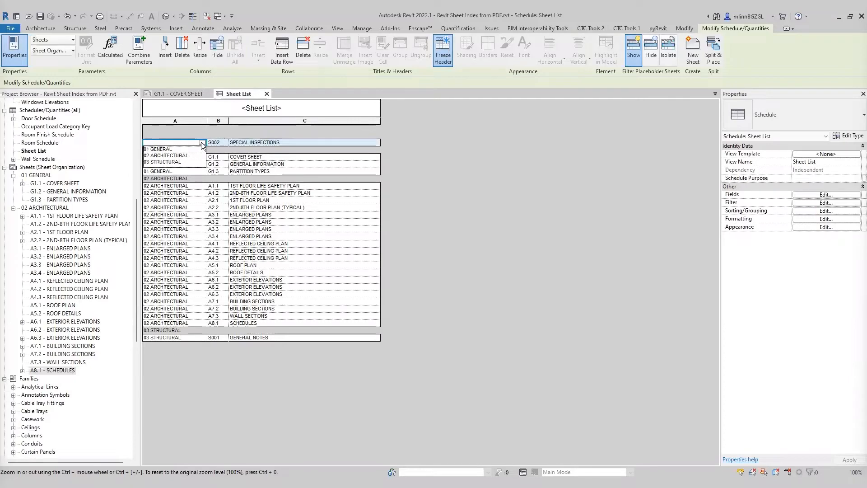
click(167, 162)
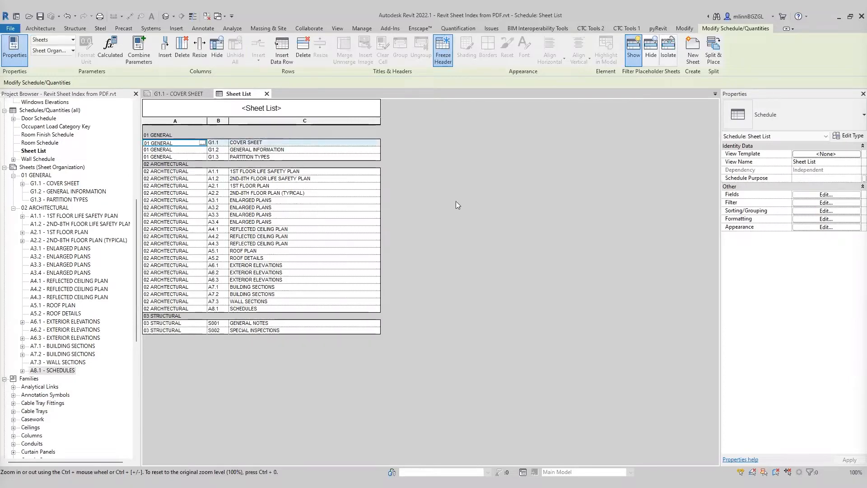
Step: Check the S002 page of the consultants PDF in Revu, then return to the Sheet List
drag(866, 80, 564, 44)
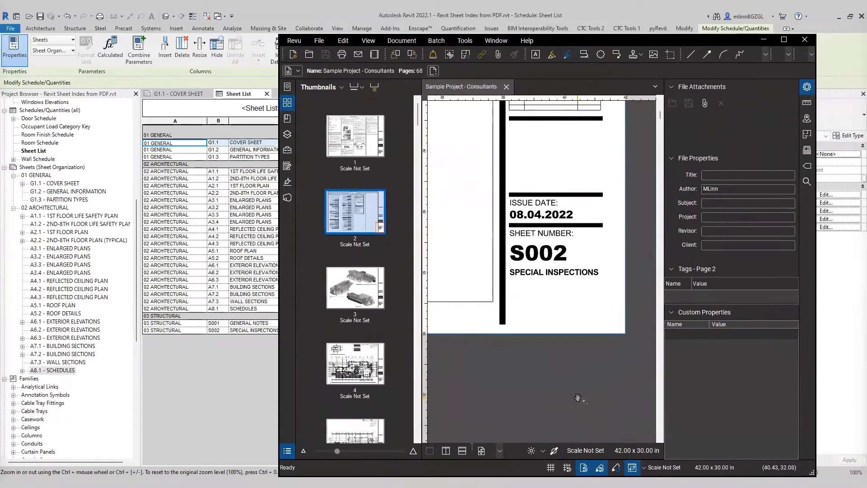
drag(578, 397, 577, 396)
double_click(665, 45)
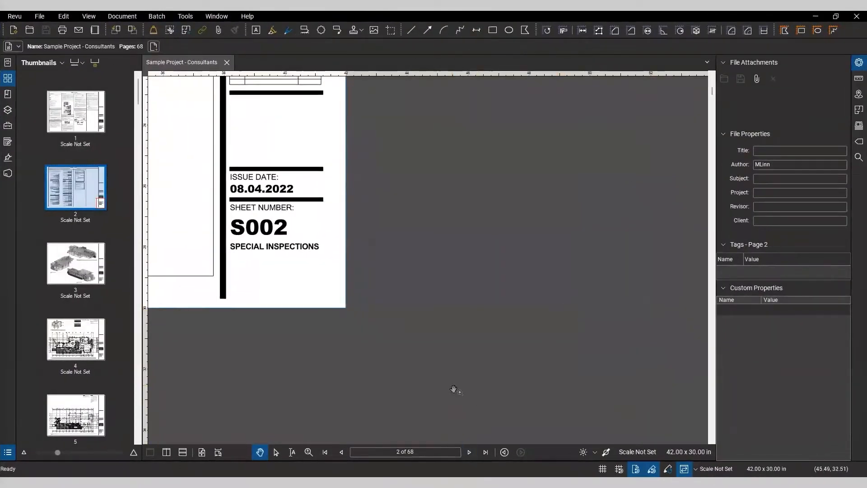
click(407, 452)
double_click(533, 15)
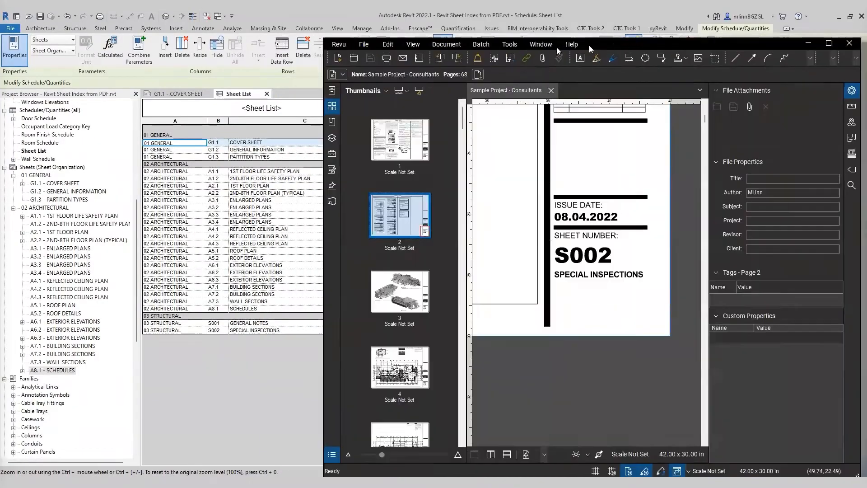
Step: Delete both S001 and S002 placeholder rows from the Sheet List
double_click(557, 45)
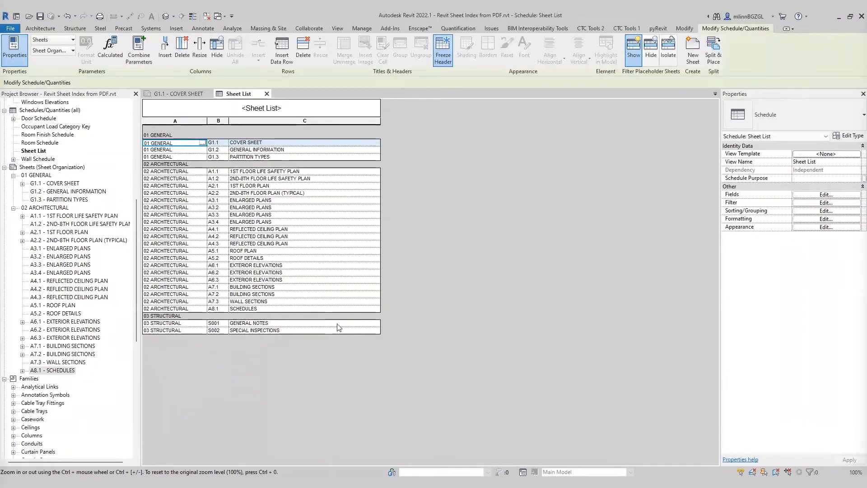
drag(316, 324, 204, 338)
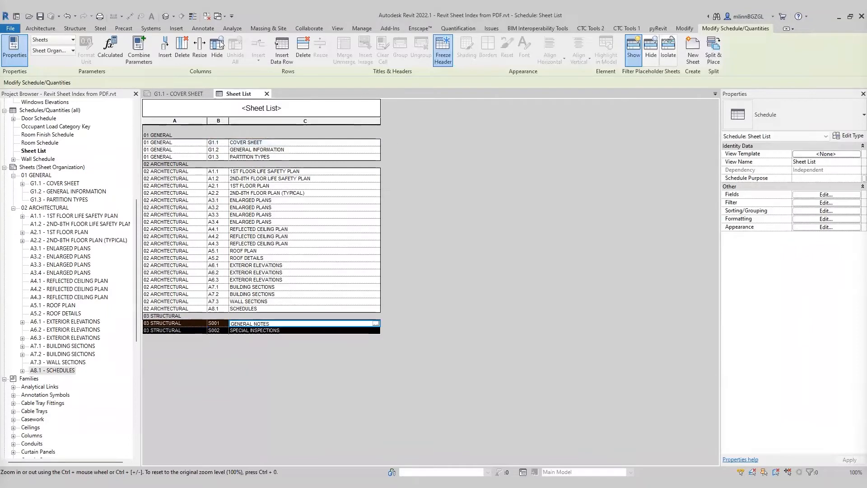
click(305, 49)
click(452, 277)
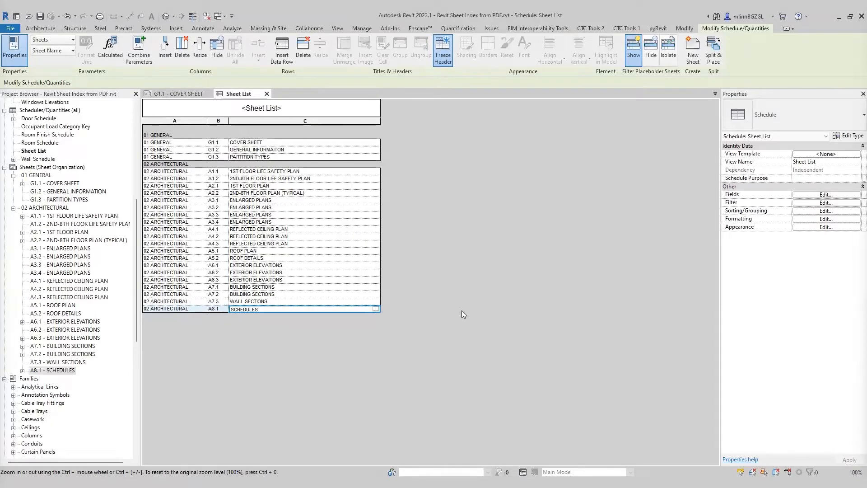
Step: Insert a new placeholder data row and set its sheet number to 1
click(282, 49)
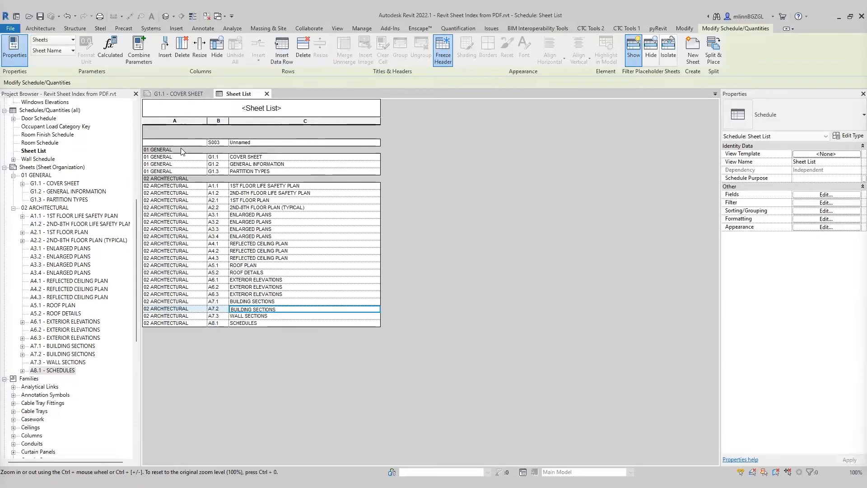
click(221, 144)
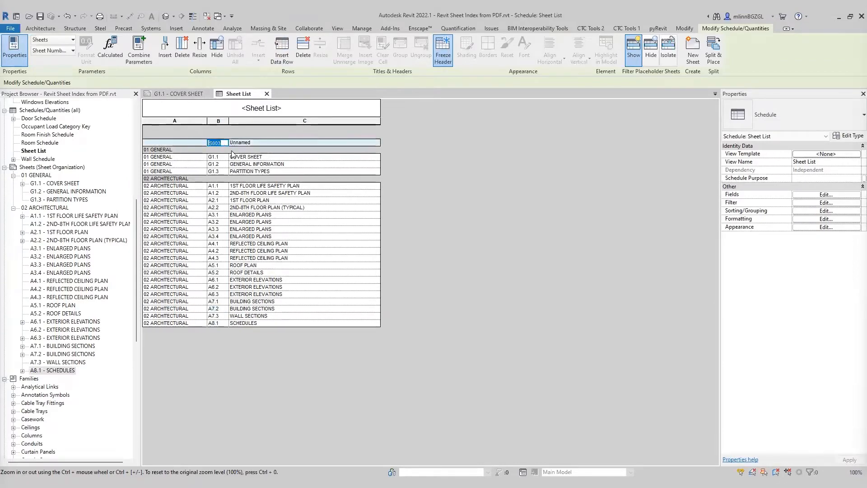
text(1)
click(475, 174)
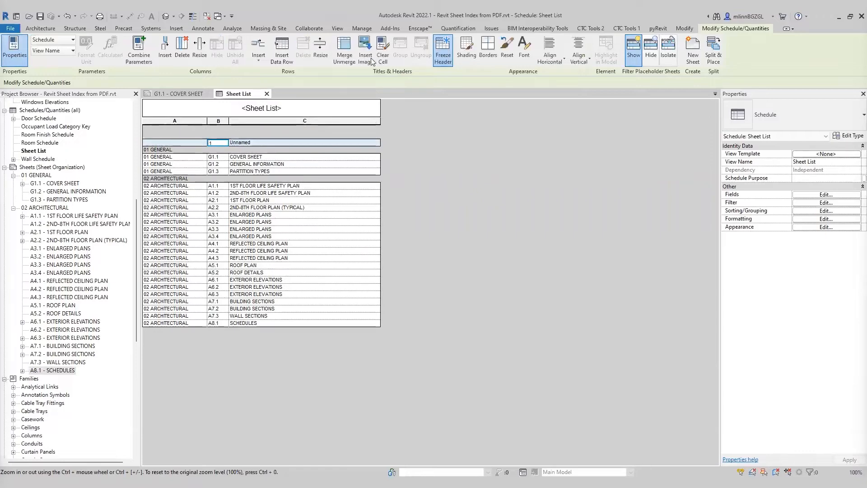
Step: Insert further placeholder data rows until there are 68 rows, numbered 1 through 68
click(282, 49)
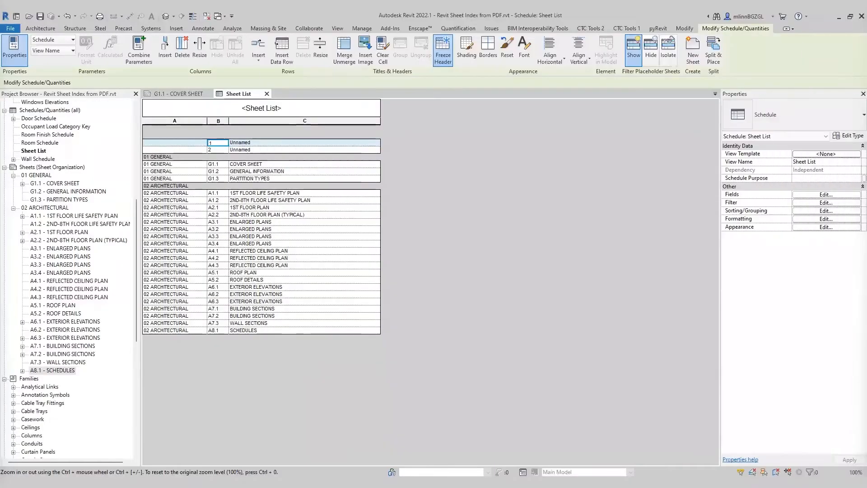
click(282, 54)
click(283, 53)
click(282, 53)
click(283, 53)
click(283, 53)
click(283, 54)
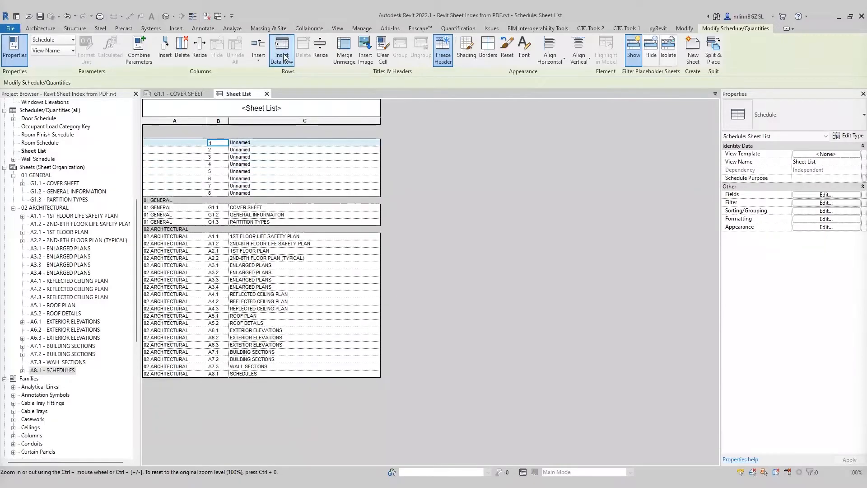
click(283, 54)
click(283, 53)
click(283, 54)
click(283, 53)
click(283, 54)
click(283, 54)
click(282, 54)
click(283, 53)
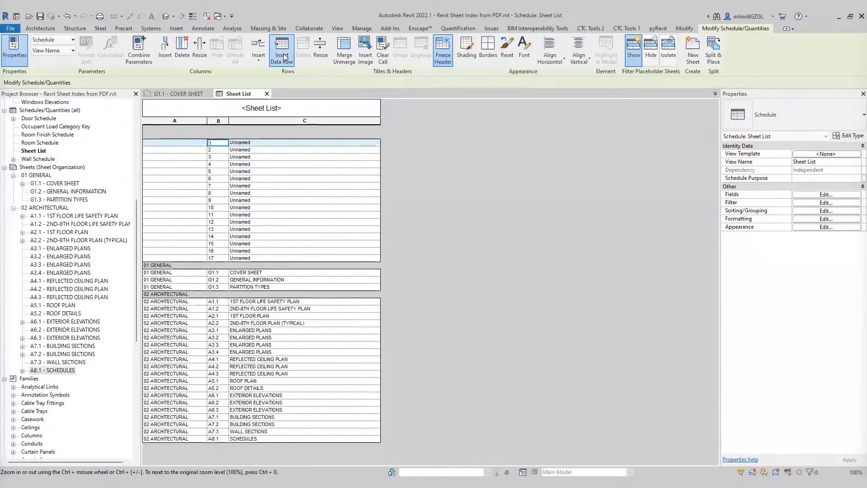
click(283, 54)
click(283, 53)
click(282, 53)
click(282, 53)
click(283, 54)
click(283, 53)
click(283, 53)
click(282, 53)
click(283, 53)
click(283, 54)
click(283, 56)
click(283, 55)
click(284, 55)
click(284, 55)
click(283, 55)
click(283, 55)
click(284, 55)
click(283, 55)
click(284, 55)
click(283, 55)
click(284, 55)
click(283, 55)
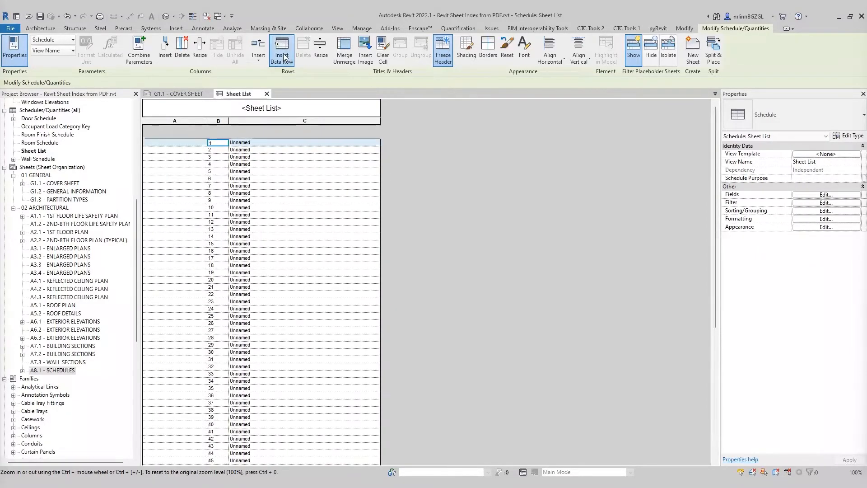
scroll(413, 229, down, 10)
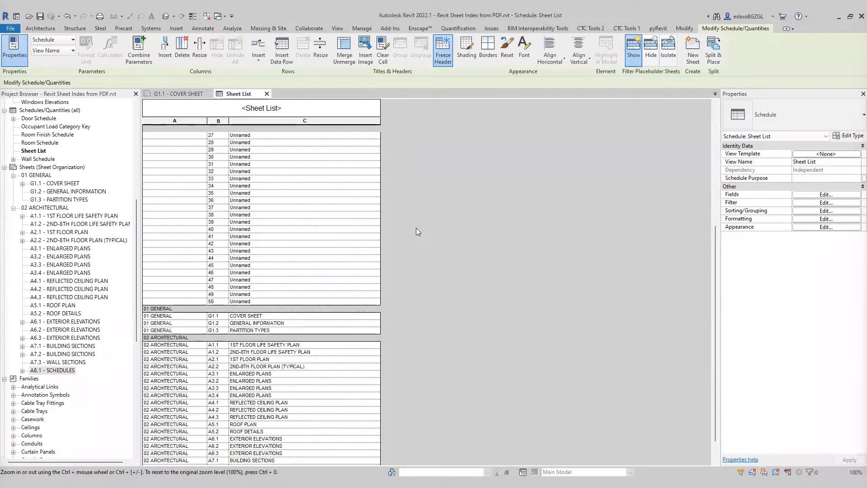
click(282, 62)
click(282, 62)
click(282, 62)
click(282, 61)
click(281, 61)
click(281, 61)
click(282, 60)
click(281, 60)
click(282, 61)
click(281, 61)
click(282, 61)
click(282, 60)
click(282, 60)
click(282, 60)
click(282, 61)
click(282, 60)
click(282, 60)
scroll(454, 201, up, 10)
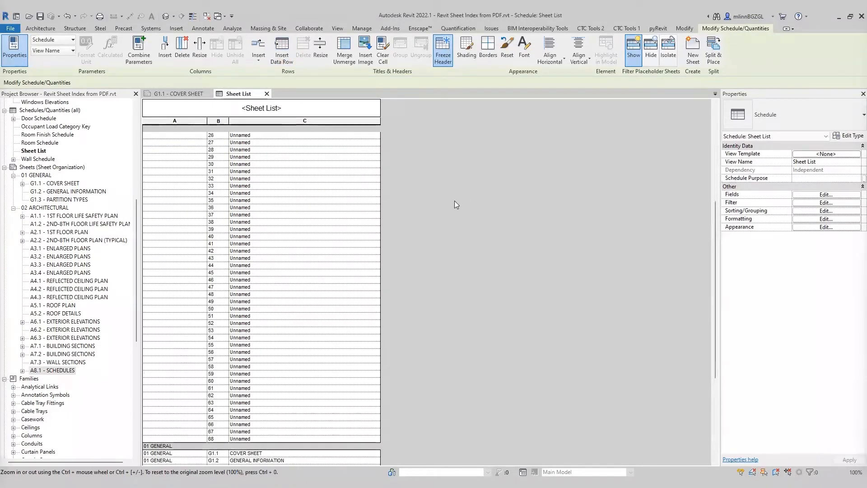
scroll(453, 190, up, 1)
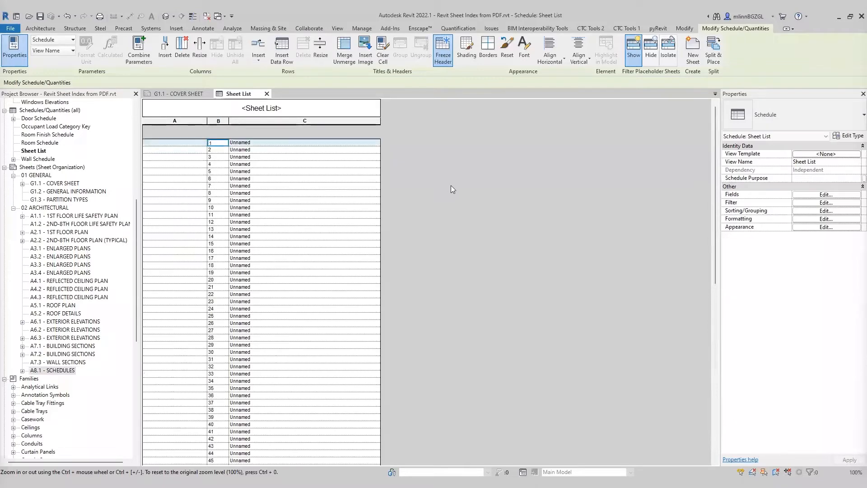
Step: Switch to the consultants PDF in Revu and zoom into page 1's title block
drag(716, 148, 493, 141)
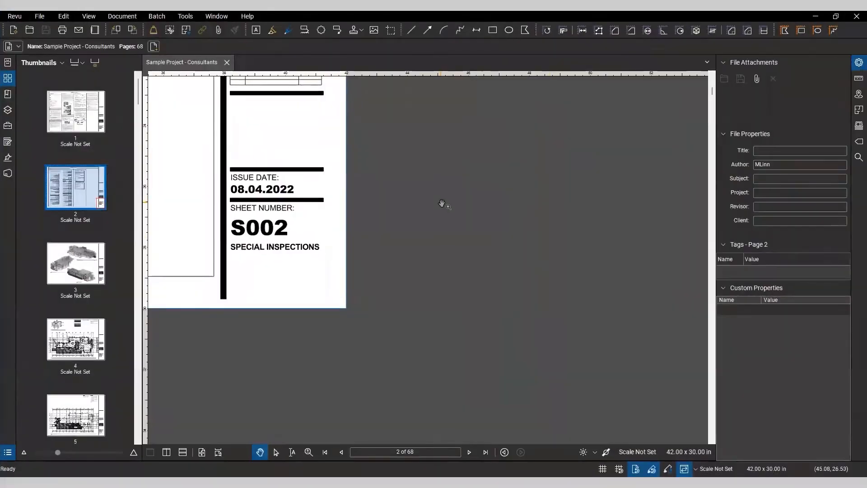
key(ctrl+9)
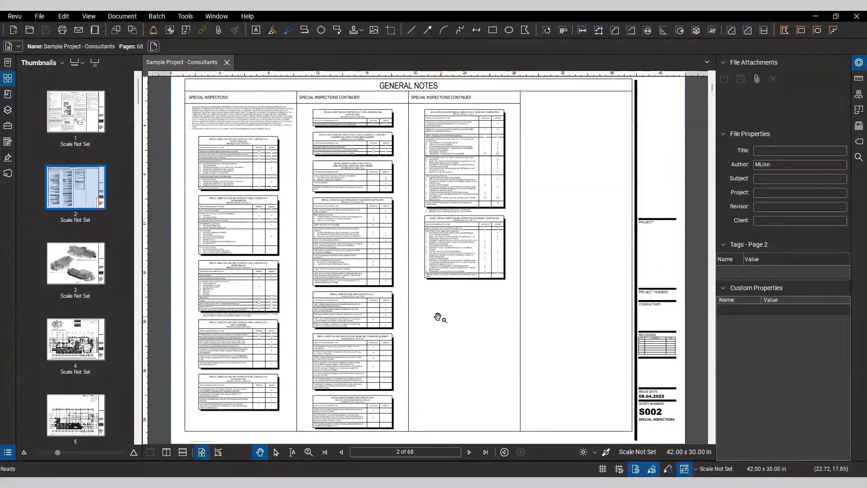
click(81, 116)
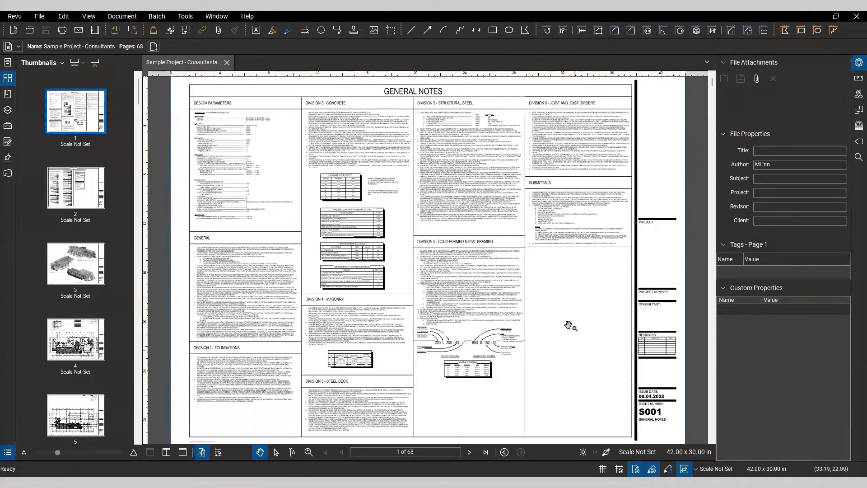
click(8, 63)
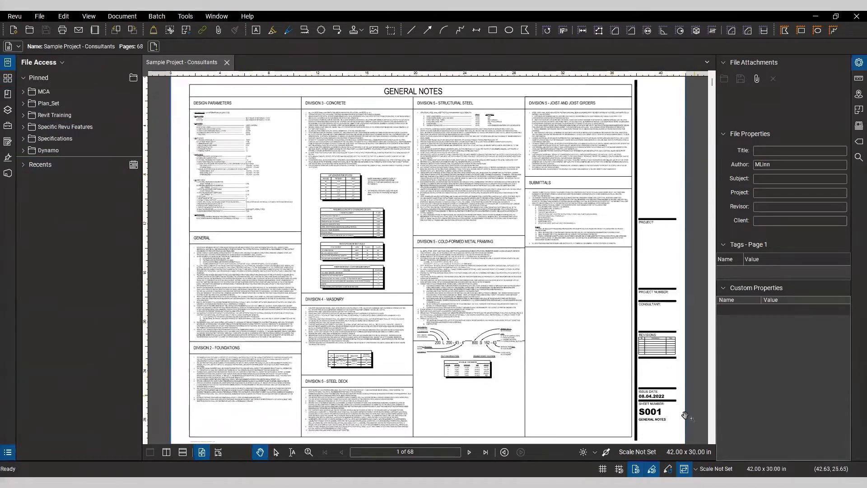
key(ctrl)
key(ctrl)
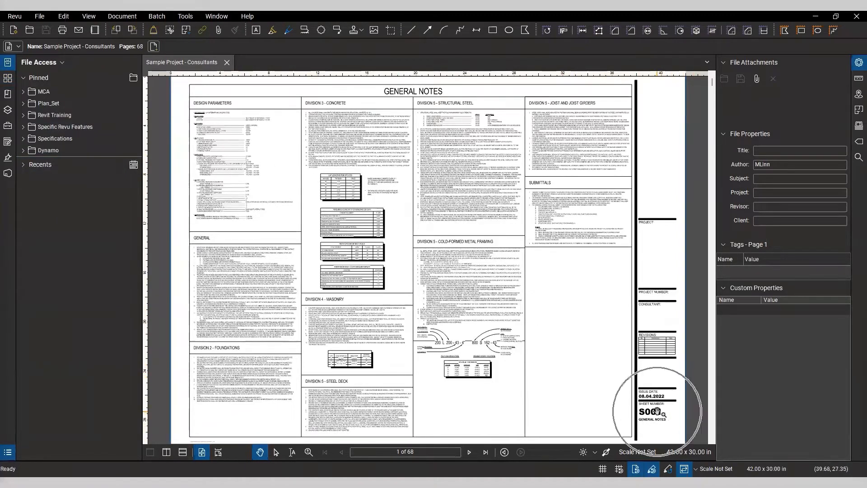
drag(670, 393, 560, 337)
scroll(560, 336, up, 1)
scroll(560, 311, up, 7)
drag(565, 272, 594, 275)
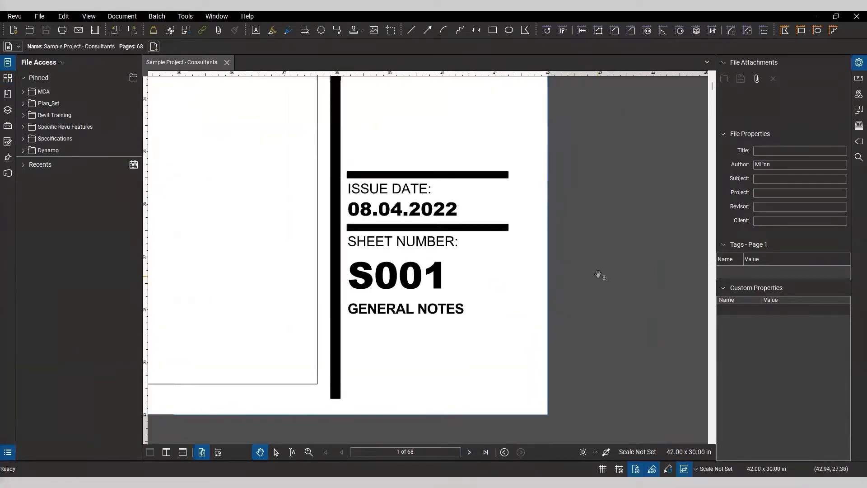
Step: Page through the consultants PDF to the last page, reviewing each sheet's number and name
click(470, 452)
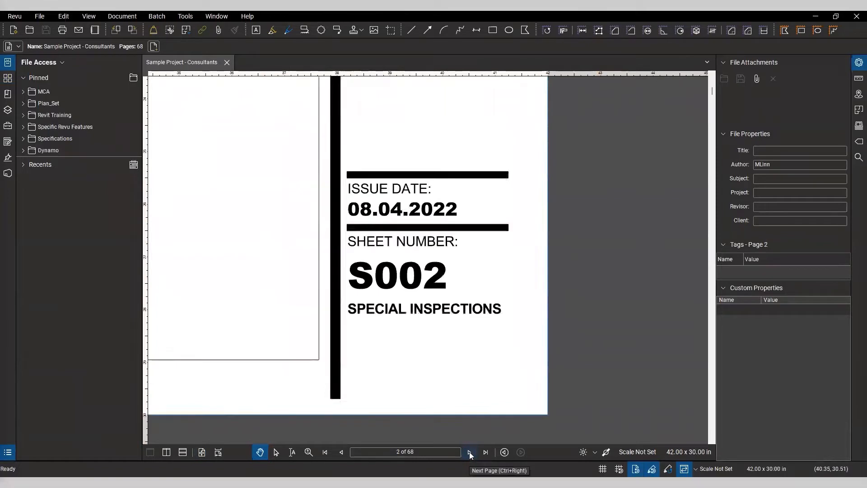
click(470, 452)
click(470, 453)
click(470, 452)
click(469, 452)
click(470, 452)
click(469, 452)
click(469, 452)
click(470, 452)
click(470, 452)
click(470, 452)
click(470, 452)
click(470, 452)
click(469, 452)
click(470, 452)
click(470, 452)
click(470, 452)
click(470, 453)
click(469, 452)
click(470, 452)
click(470, 452)
click(469, 453)
click(470, 452)
click(470, 452)
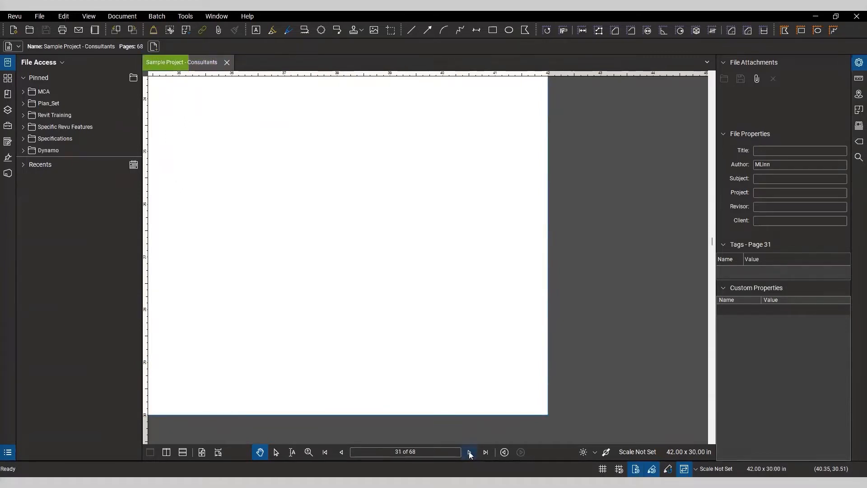
click(470, 452)
click(470, 452)
click(469, 452)
click(470, 452)
click(470, 452)
click(470, 452)
click(469, 452)
click(470, 452)
click(470, 452)
click(470, 452)
click(469, 452)
click(470, 452)
click(470, 452)
click(470, 452)
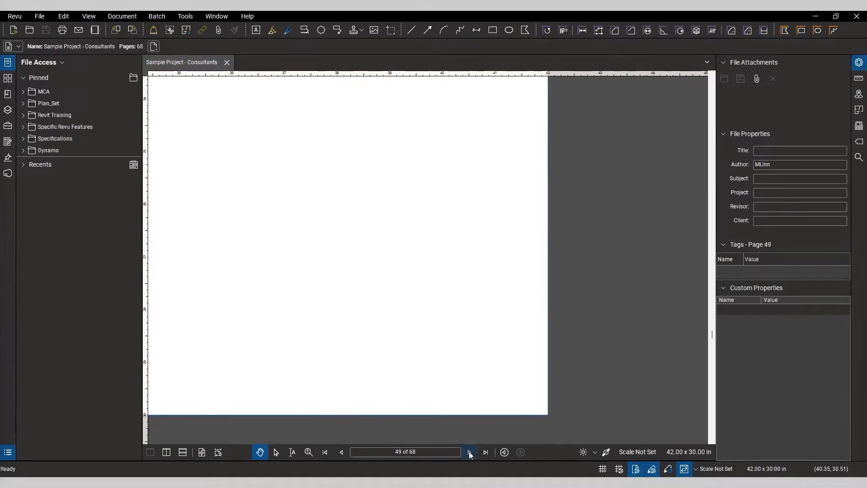
click(469, 453)
click(470, 452)
click(469, 452)
click(470, 453)
click(470, 452)
click(470, 453)
click(470, 452)
click(469, 452)
click(470, 452)
click(470, 452)
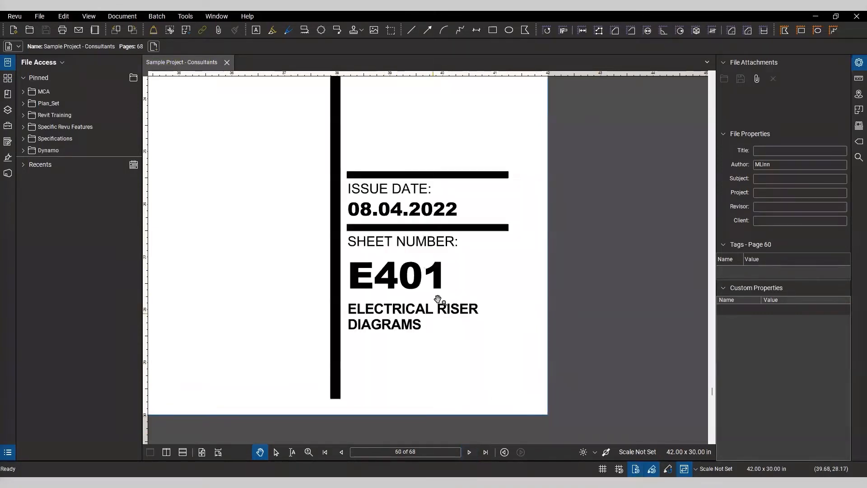
click(469, 453)
click(470, 452)
click(470, 452)
click(469, 453)
click(470, 452)
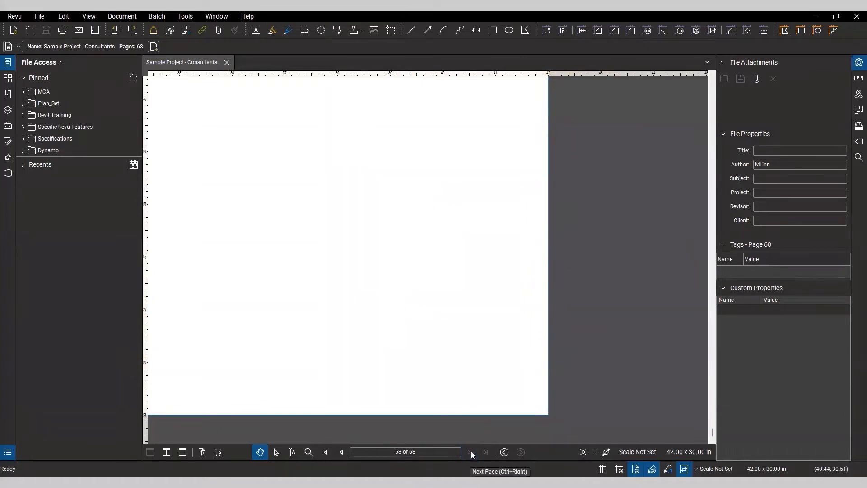
Step: Return to the first page of the consultants PDF and reopen the page thumbnails
click(325, 452)
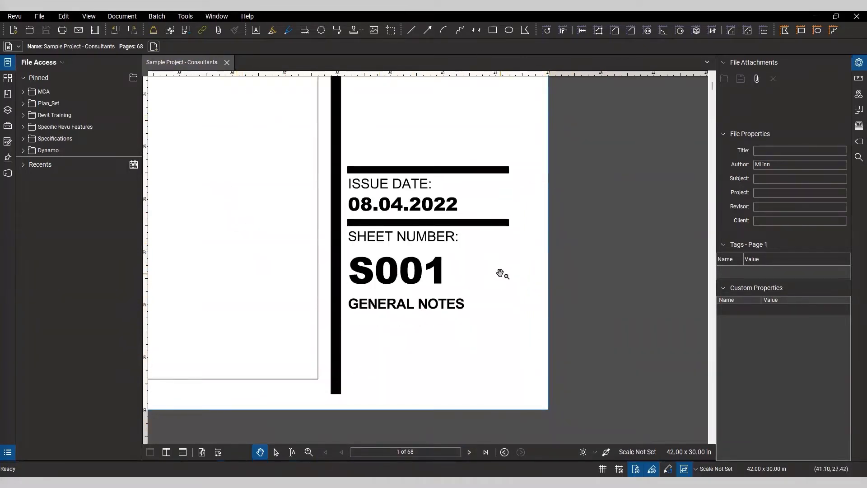
drag(482, 264, 495, 268)
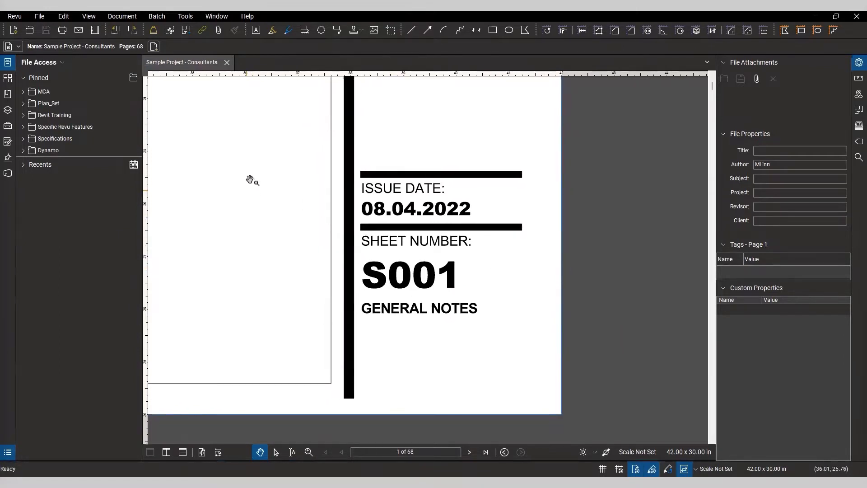
click(8, 94)
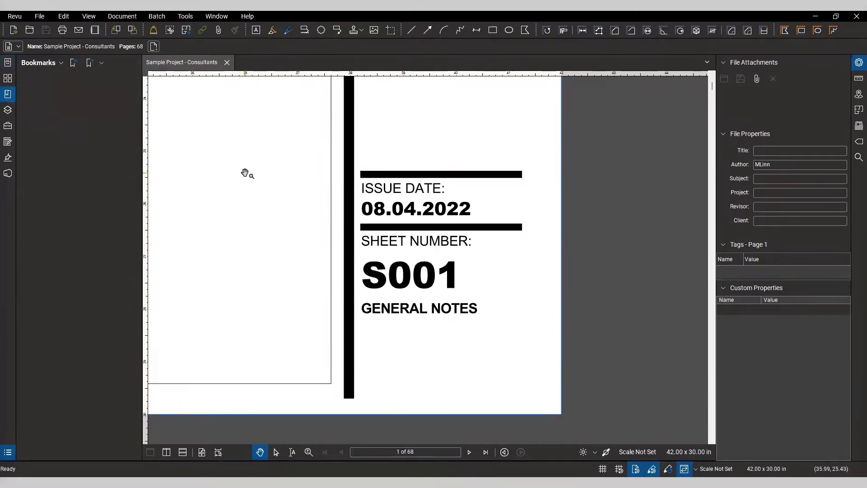
click(8, 78)
click(76, 144)
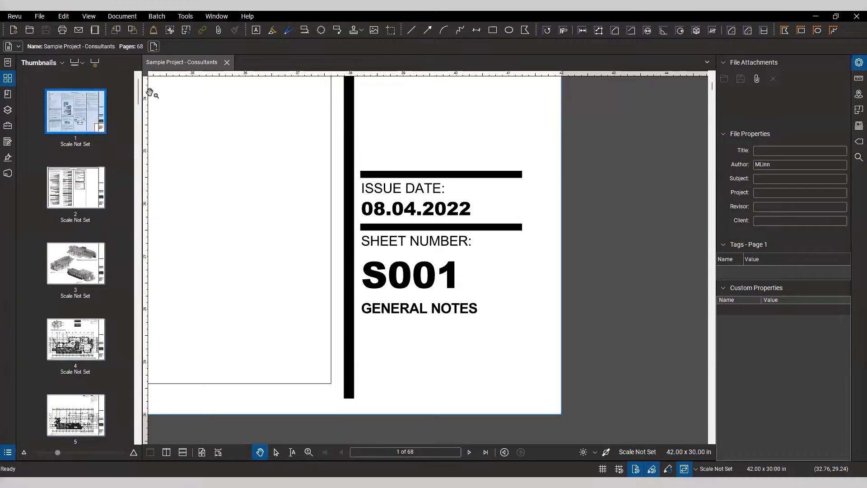
Step: Start creating bookmarks from a page region and select the sheet number area in page 1's title block
click(7, 94)
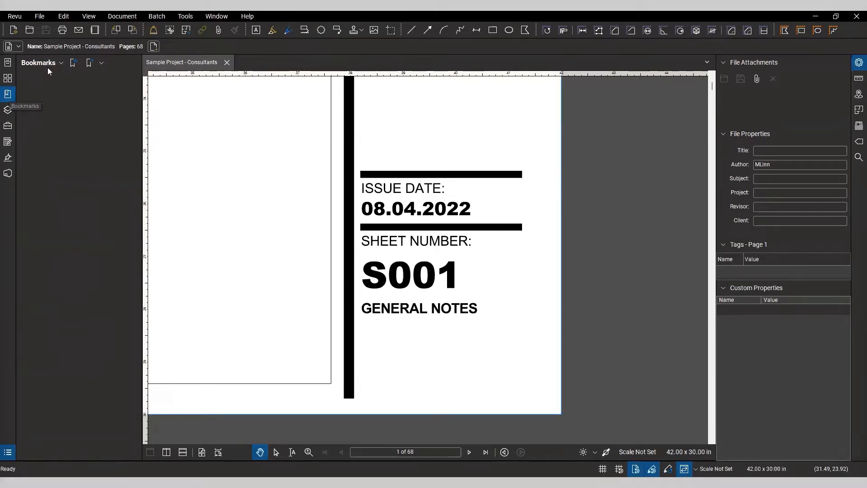
click(74, 63)
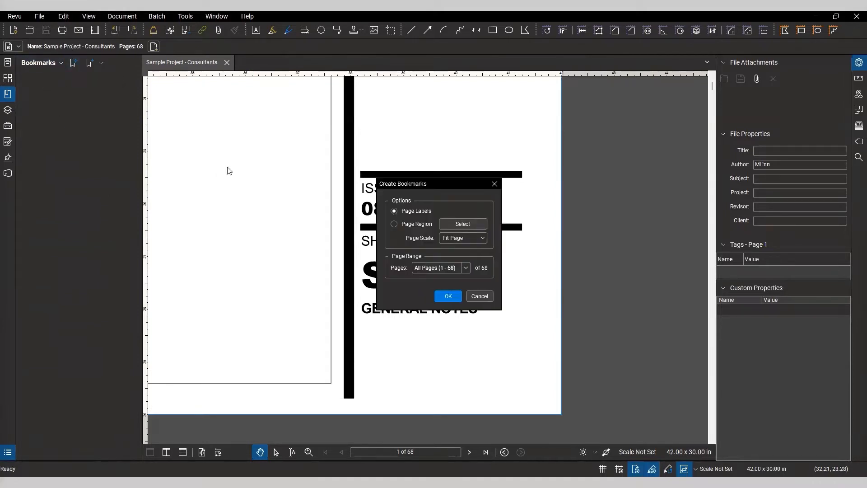
drag(442, 184, 252, 158)
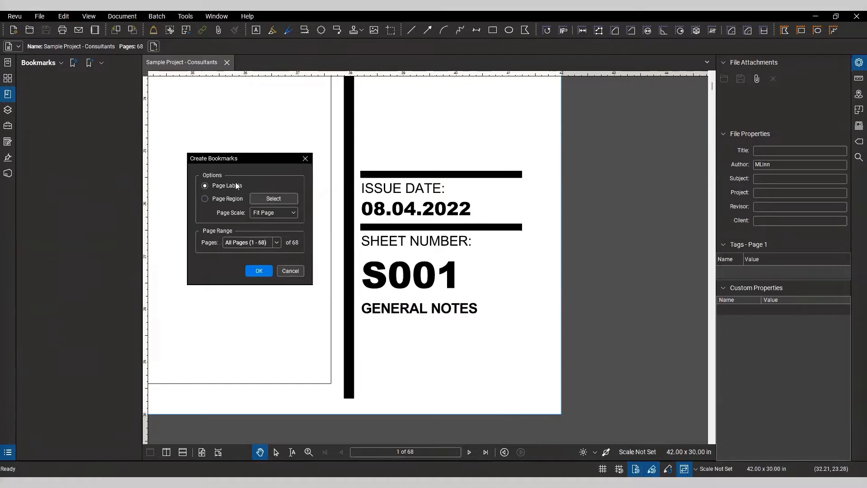
click(230, 201)
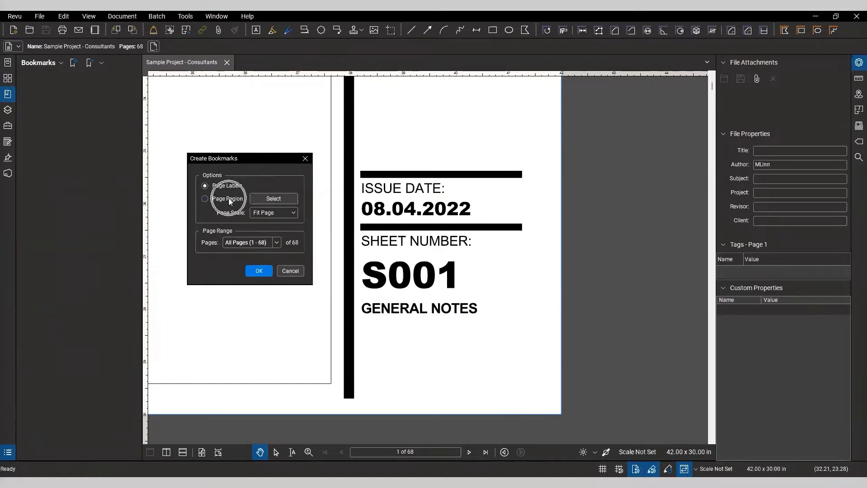
click(205, 198)
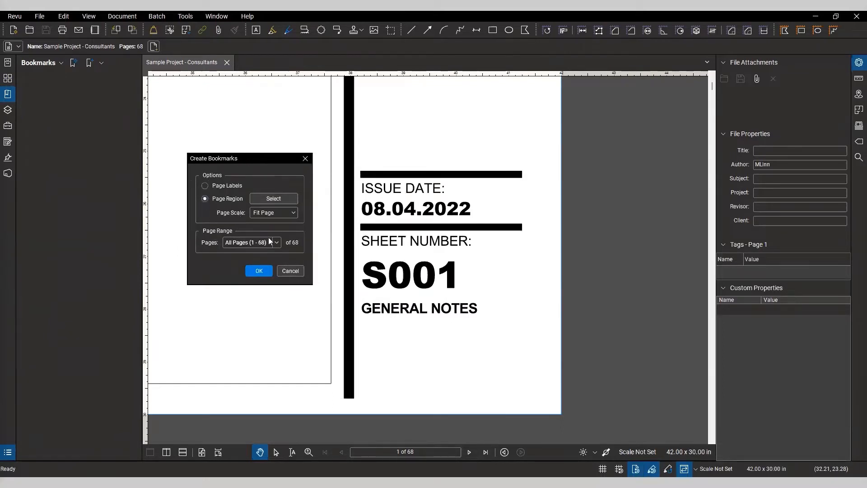
click(274, 200)
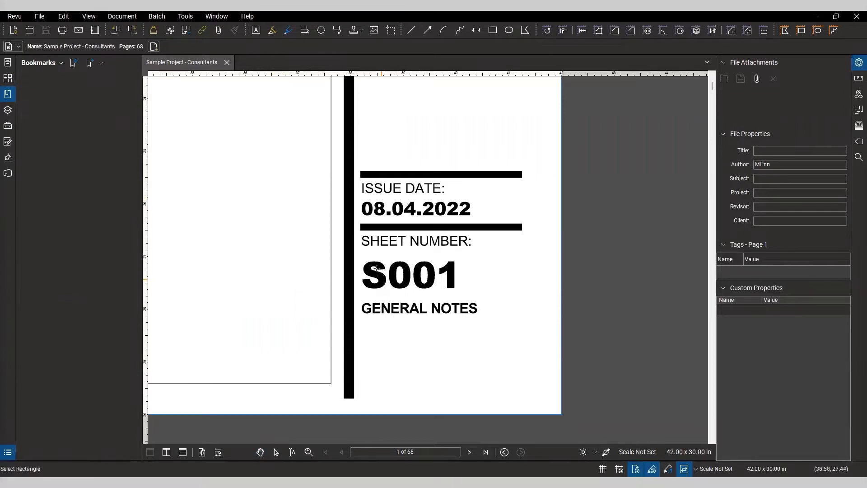
drag(355, 253, 560, 301)
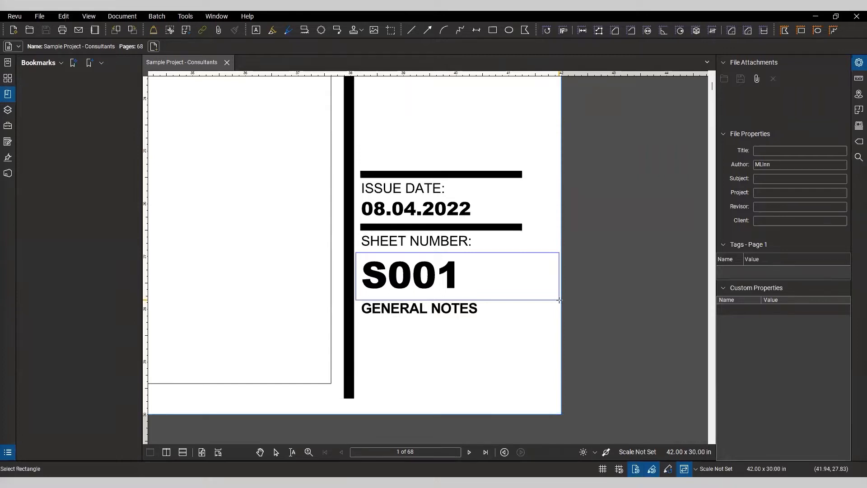
key(Escape)
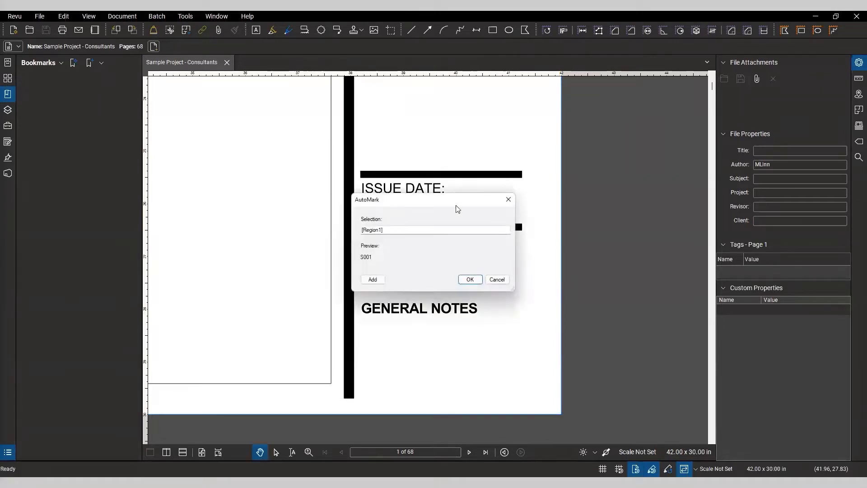
Step: Add the sheet name area as a second region and join both regions with an underscore in the AutoMark selection
drag(447, 202, 269, 150)
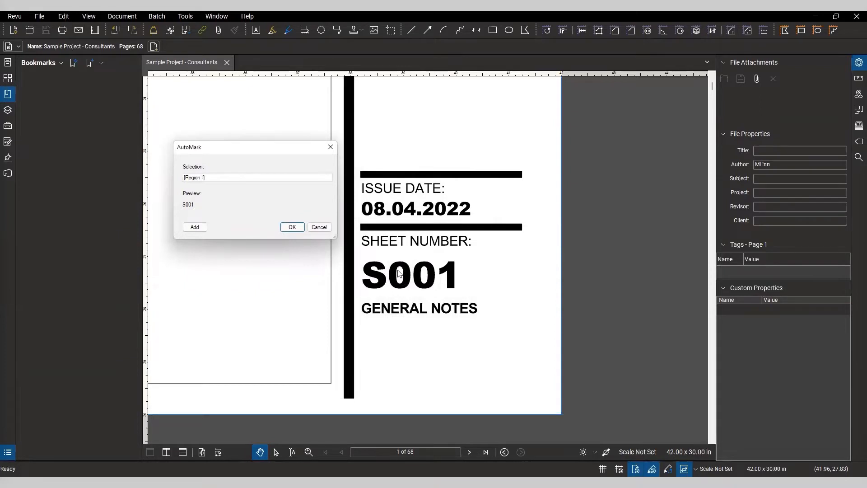
key(ctrl)
key(ctrl)
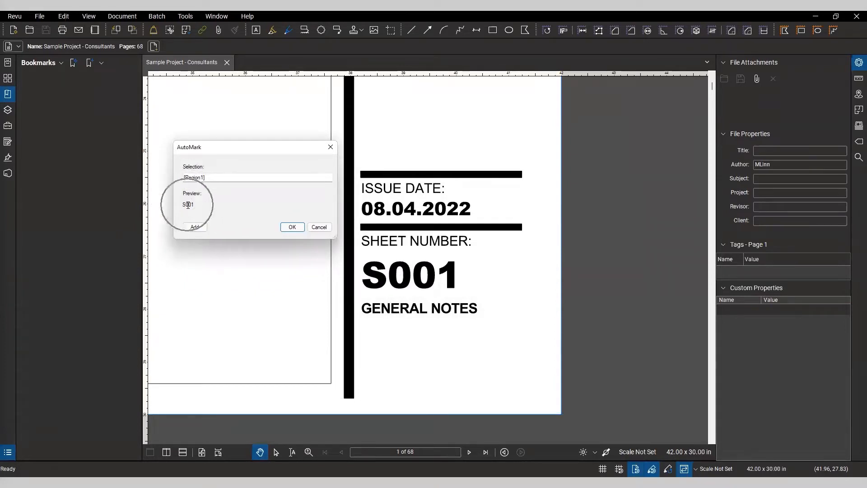
click(225, 178)
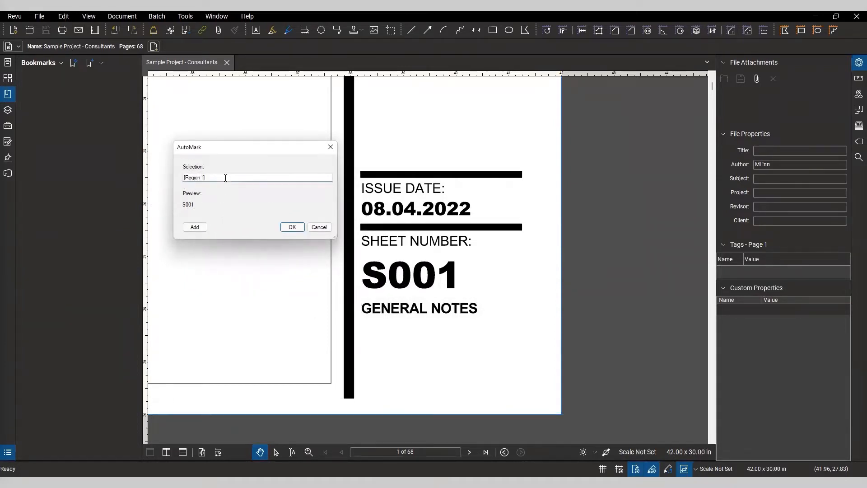
click(195, 227)
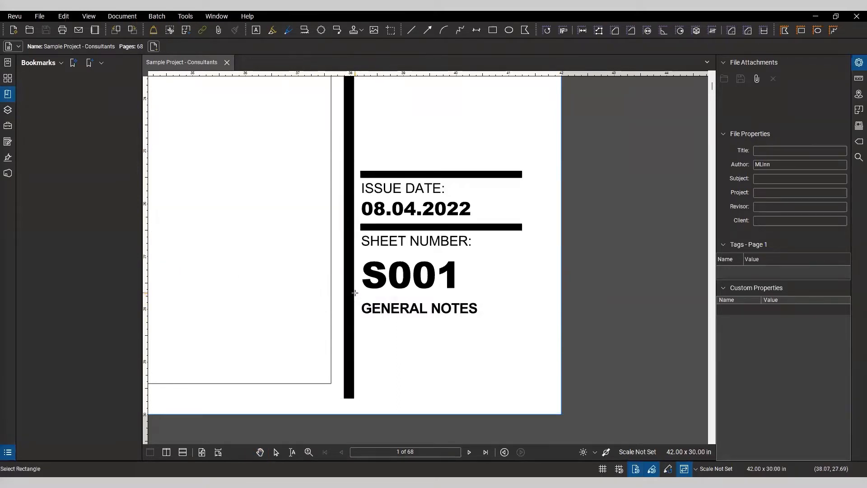
drag(354, 292, 560, 408)
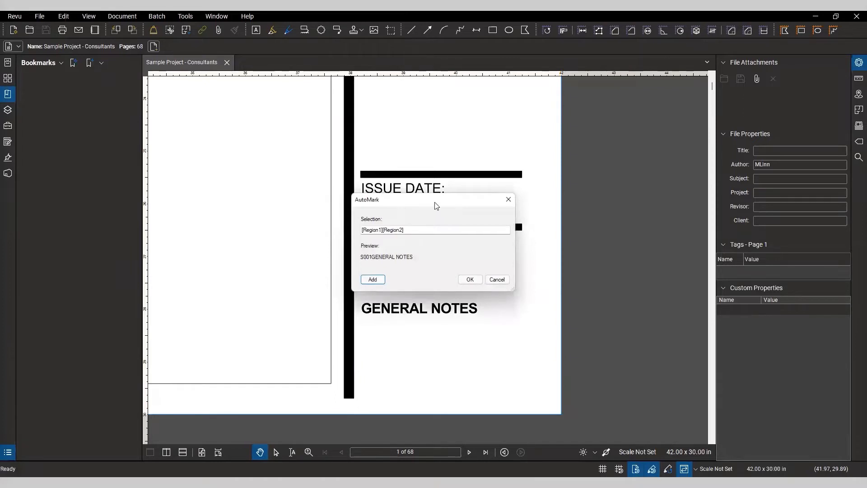
drag(433, 196, 295, 188)
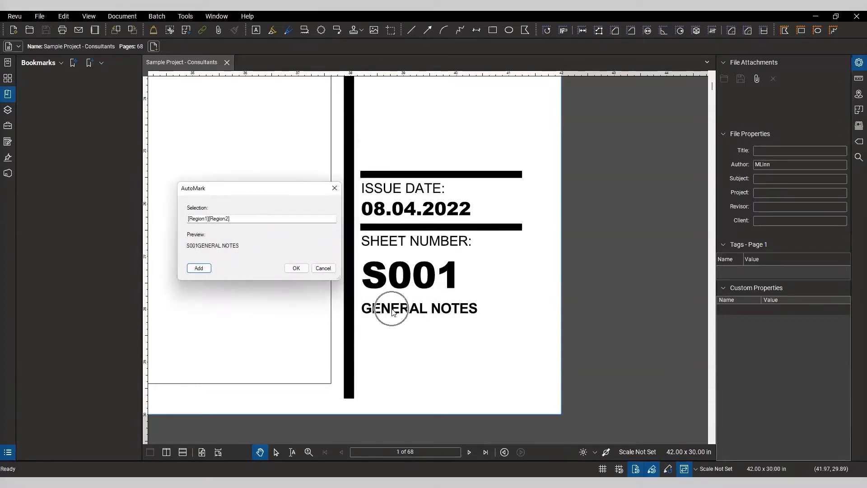
click(235, 219)
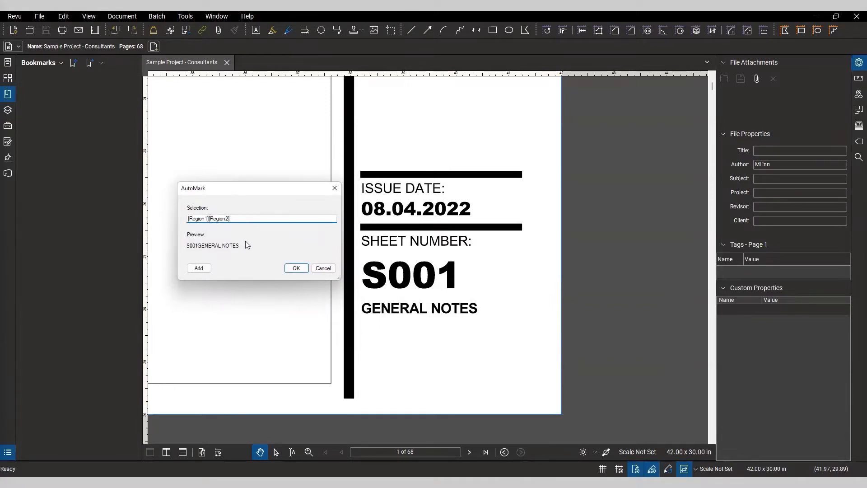
text(_)
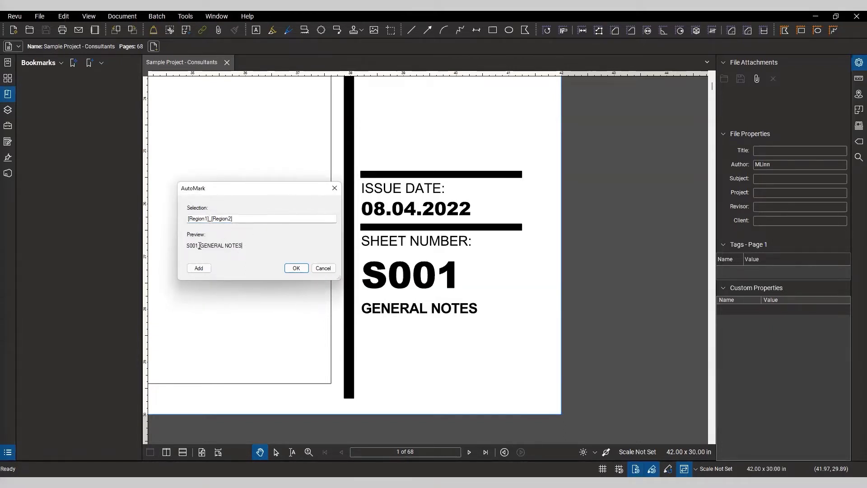
click(296, 268)
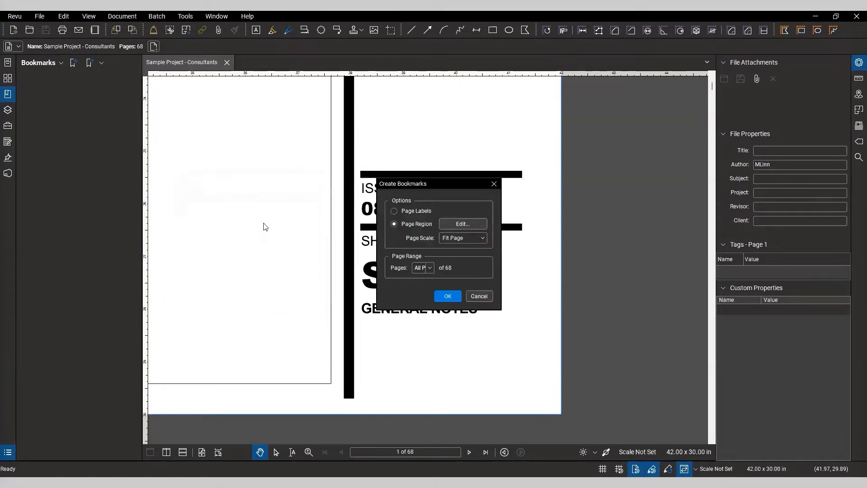
Step: Apply the bookmarks to all pages (1 - 68) and create them
drag(440, 186, 280, 184)
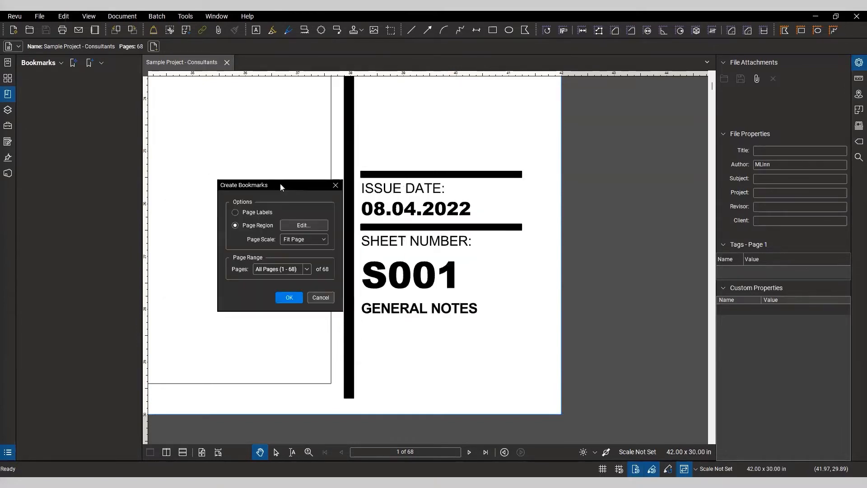
click(306, 269)
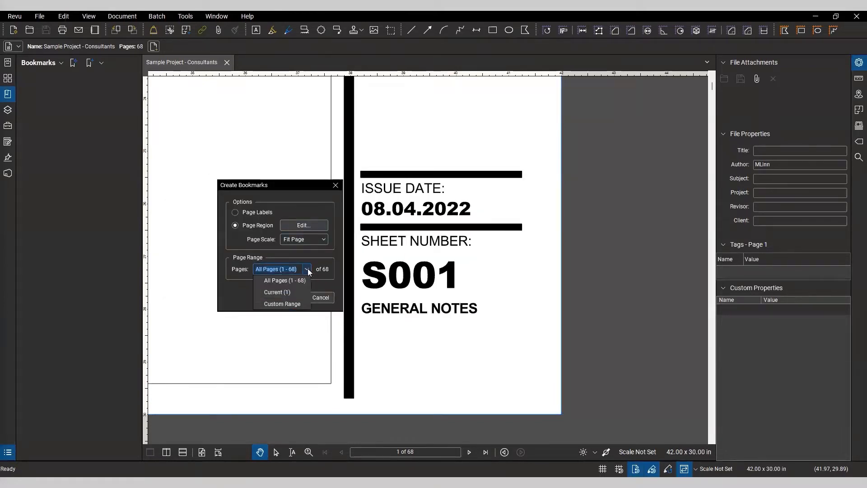
click(279, 281)
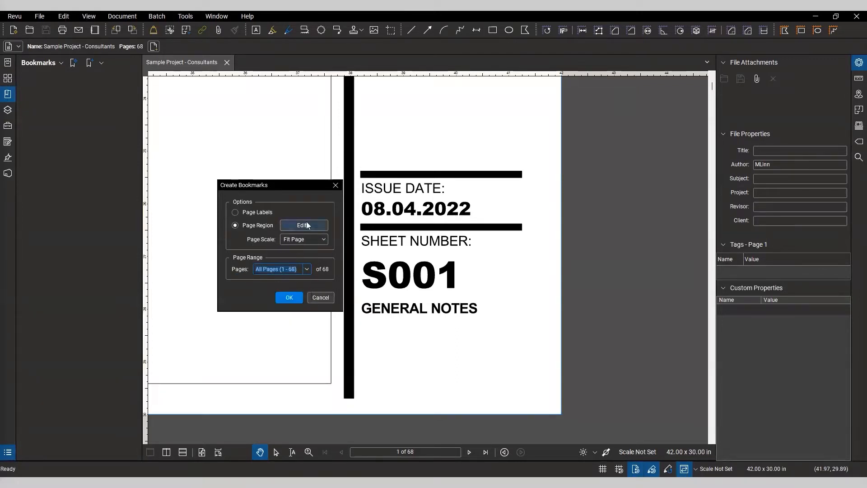
click(288, 297)
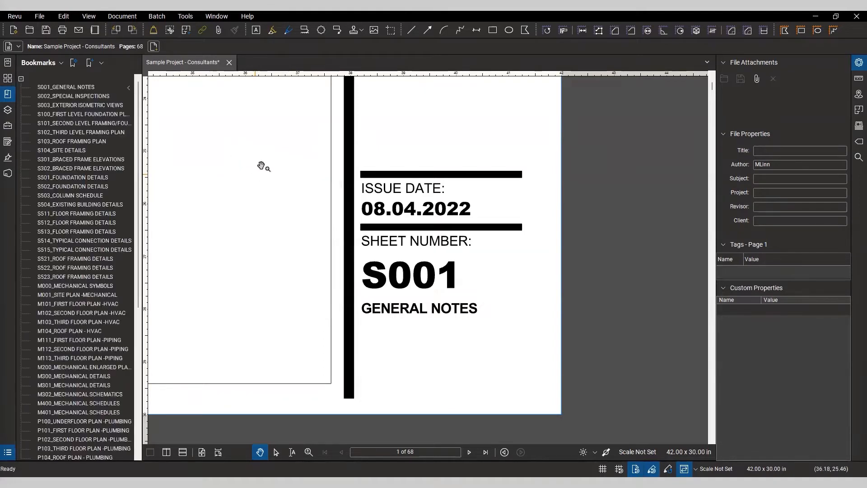
Step: Check the generated bookmarks by jumping to several sheets and back to the first page
drag(145, 112, 176, 112)
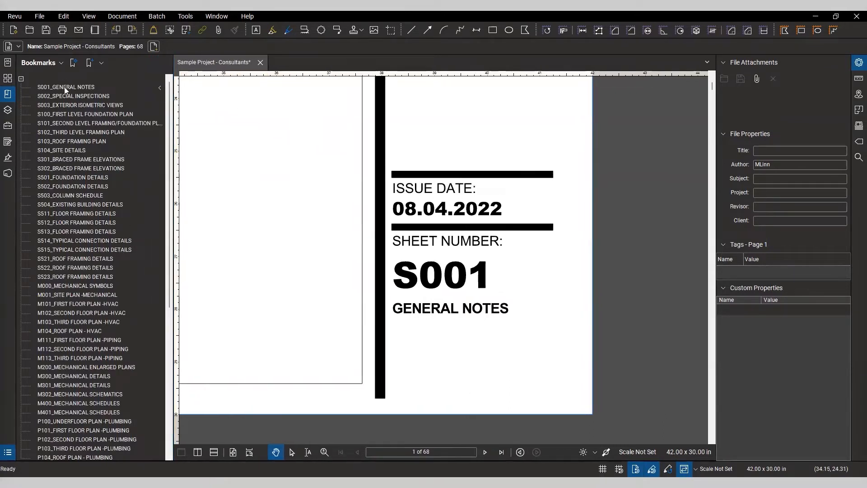
click(73, 315)
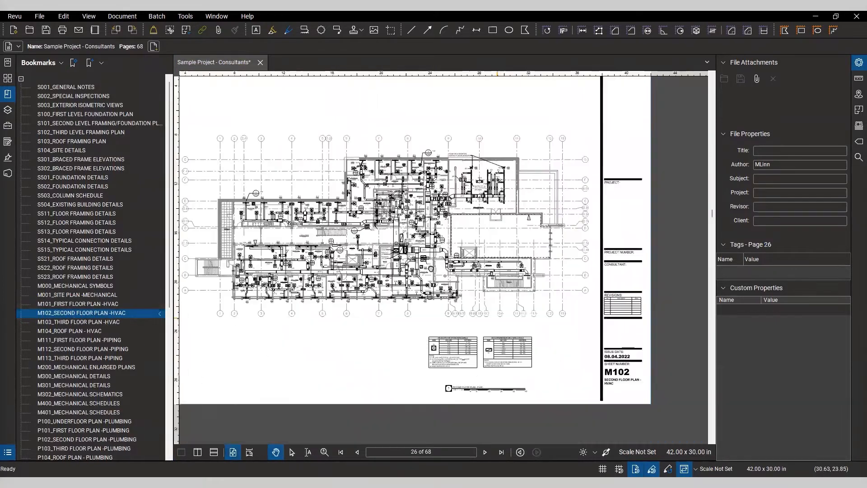
scroll(524, 337, up, 6)
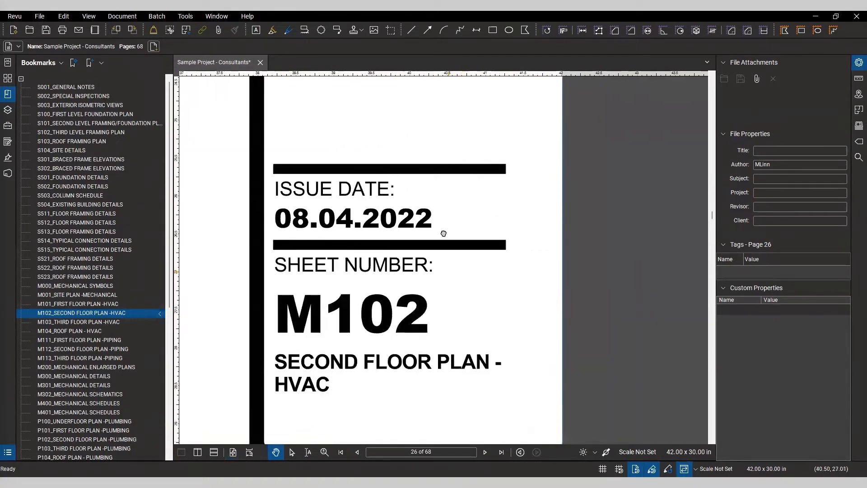
click(92, 224)
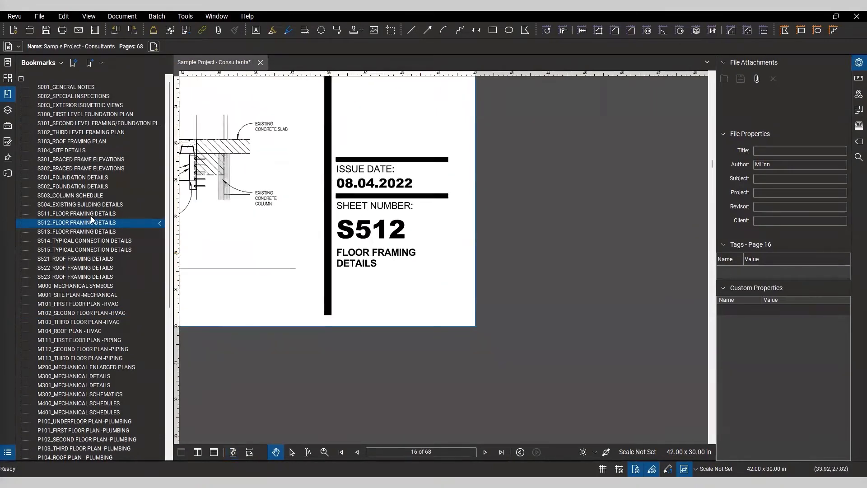
scroll(83, 253, down, 3)
scroll(80, 280, down, 6)
drag(170, 356, 167, 205)
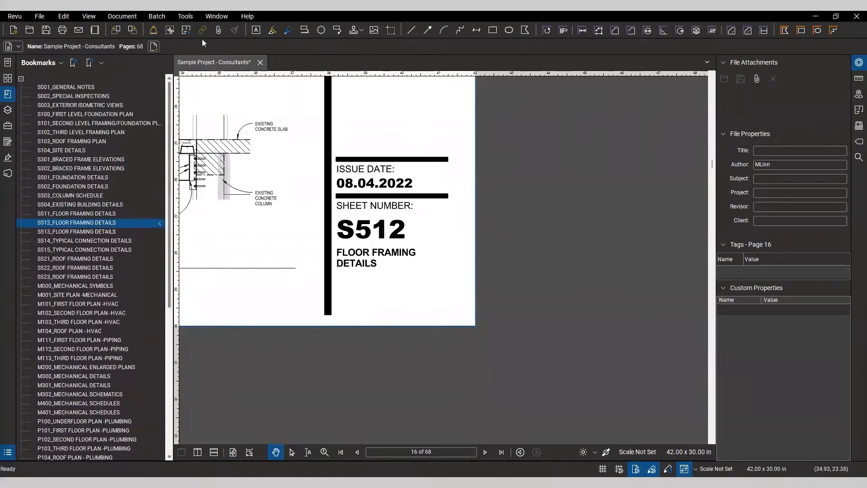
click(340, 452)
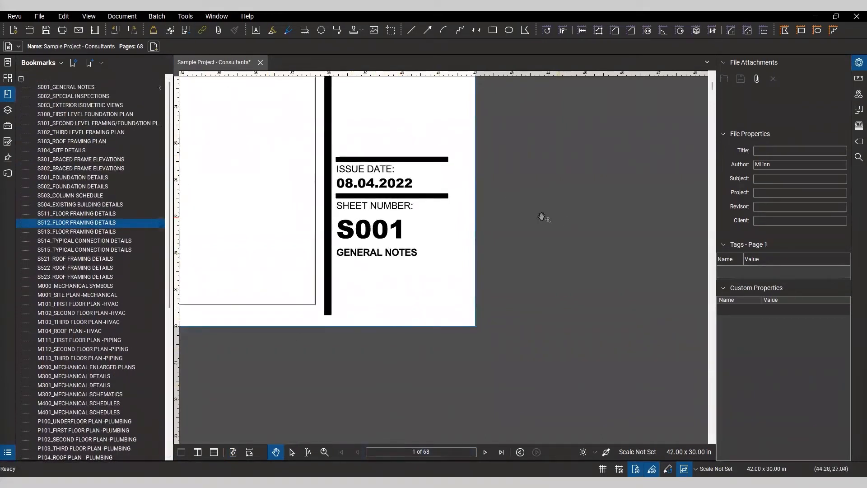
drag(253, 155, 259, 162)
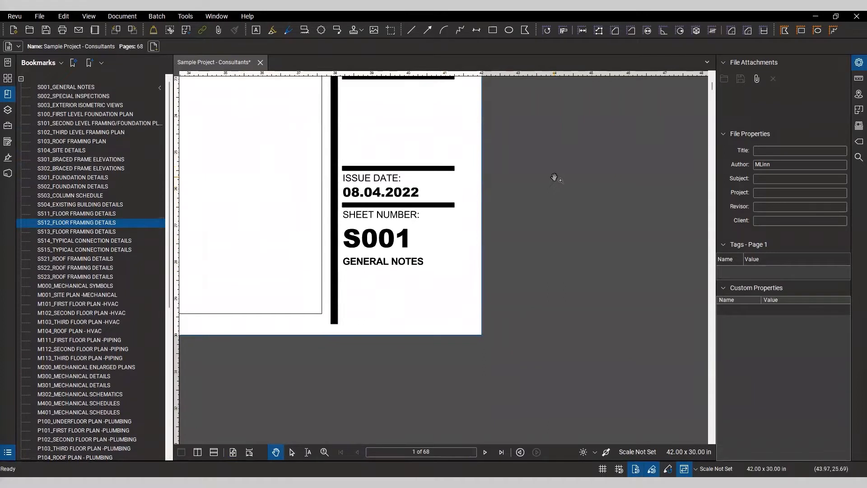
Step: Open Export Bookmarks and set the export format to CSV with column headers included
click(36, 64)
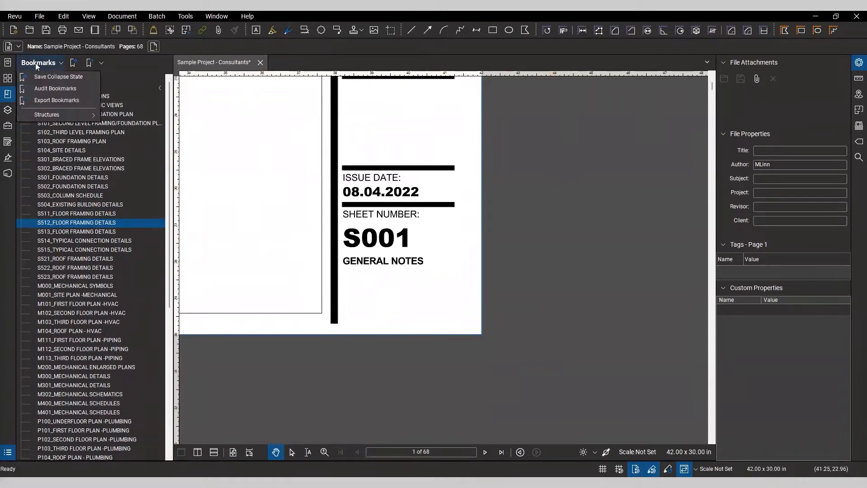
click(39, 64)
click(39, 64)
click(55, 100)
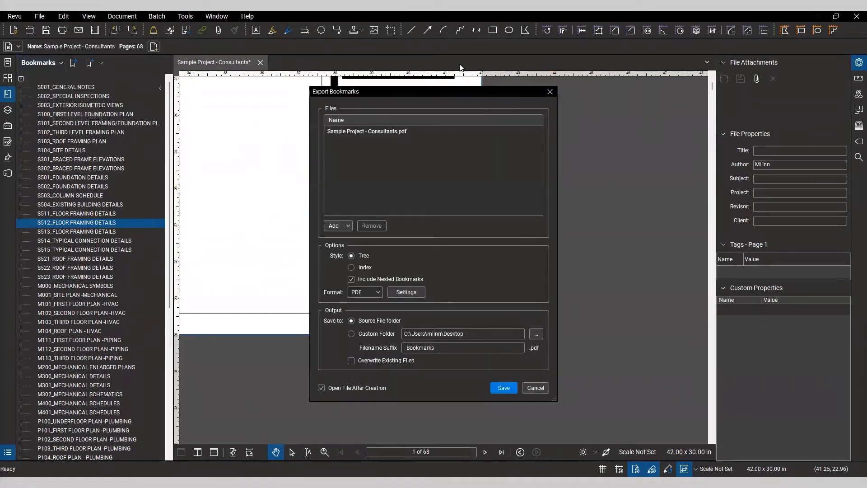
drag(461, 94, 473, 94)
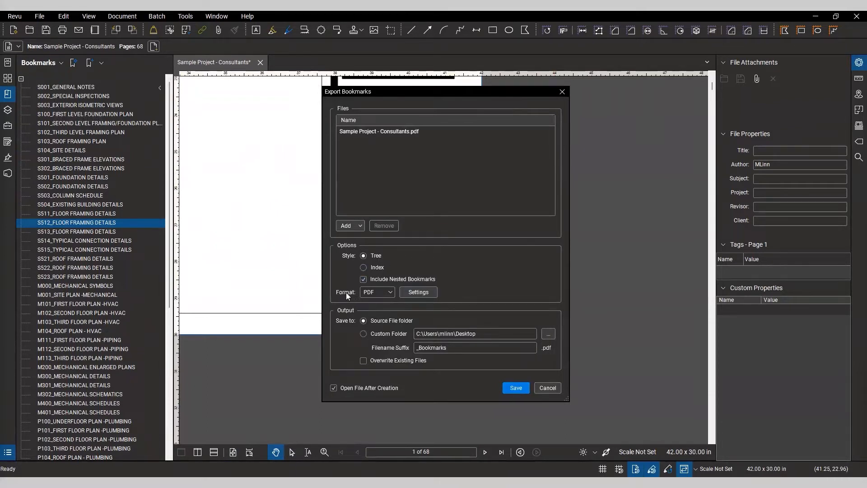
click(391, 293)
click(422, 292)
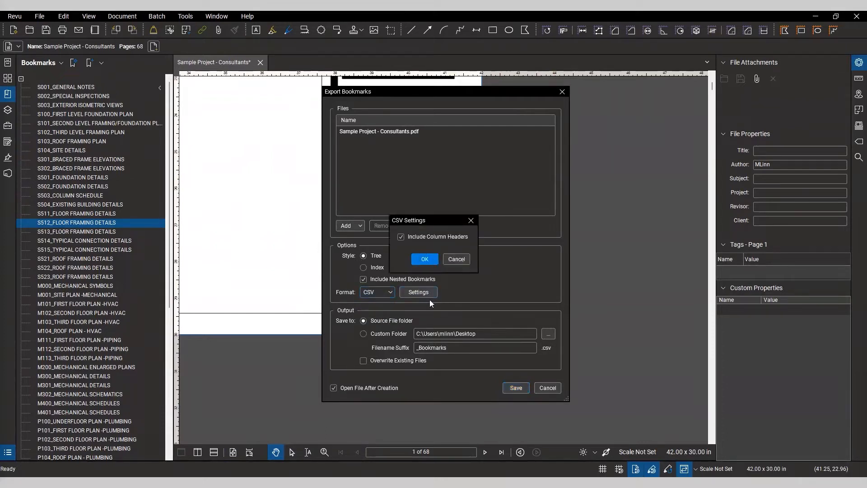
click(427, 260)
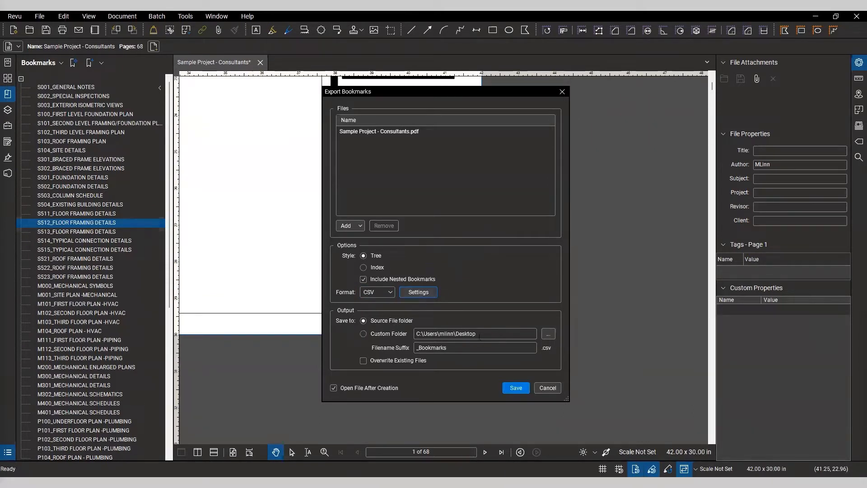
Step: Set the filename suffix to Consultant Sheets, save the CSV export and maximize the opened spreadsheet in Excel
click(466, 333)
drag(450, 350, 408, 347)
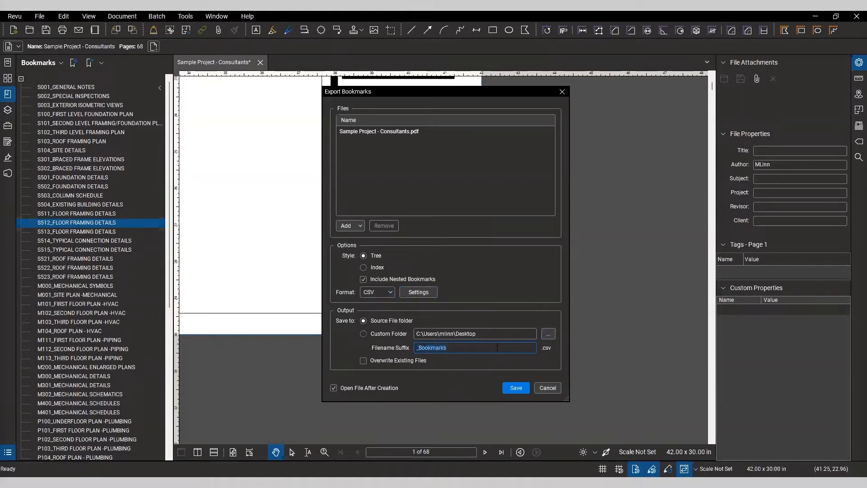
text(consultant Sheets)
click(516, 388)
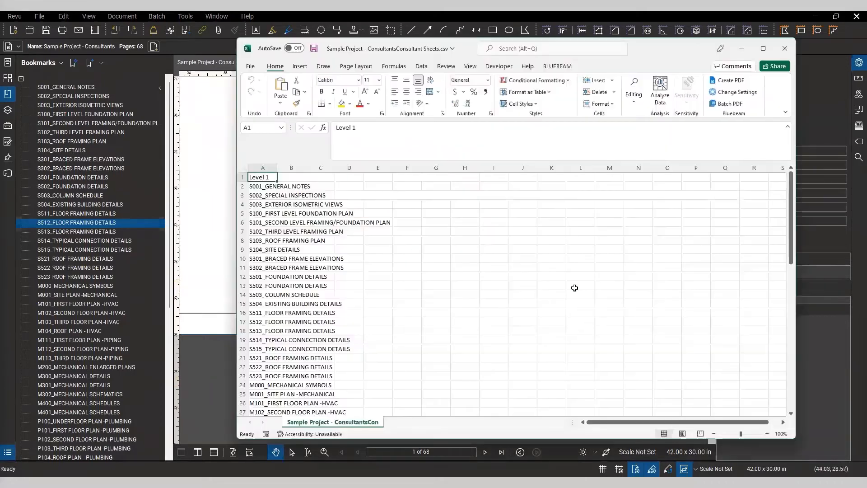
double_click(639, 45)
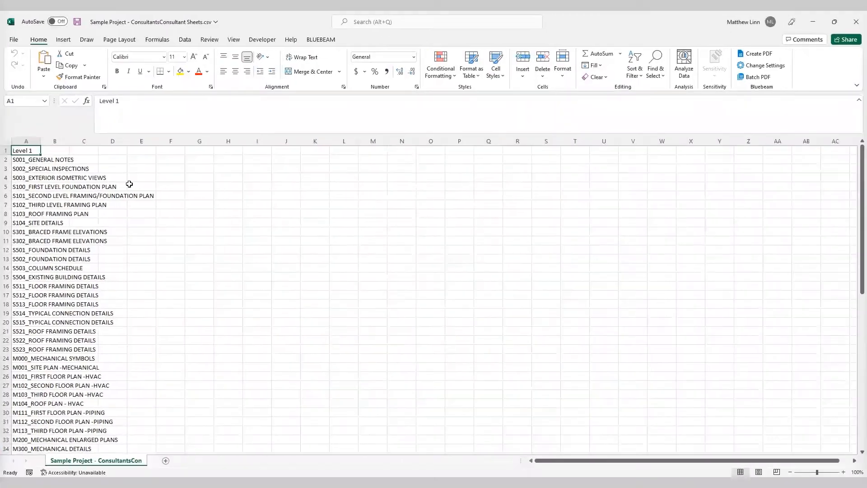
Step: Autofit column A to the sheet entries and restore the spreadsheet window beside the PDF
double_click(40, 141)
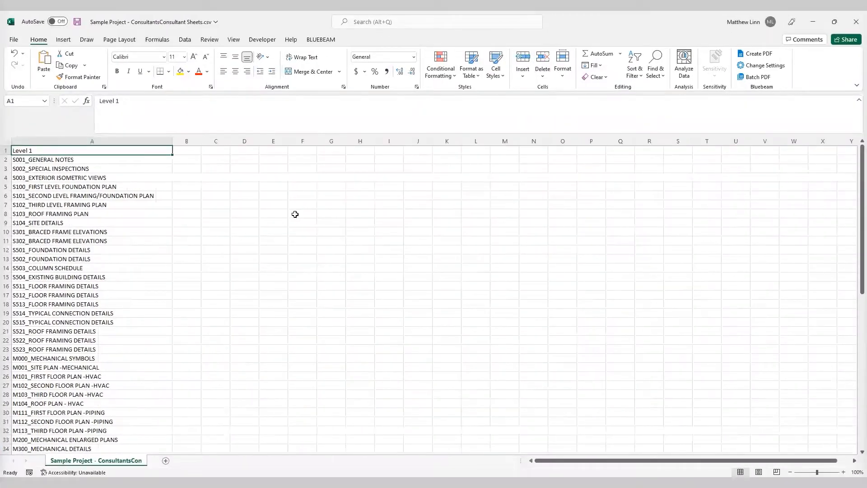
double_click(671, 21)
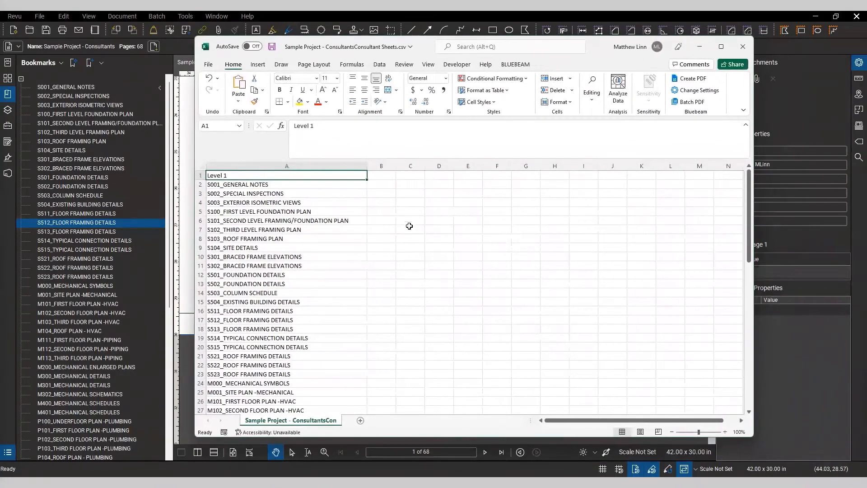
drag(592, 51, 585, 52)
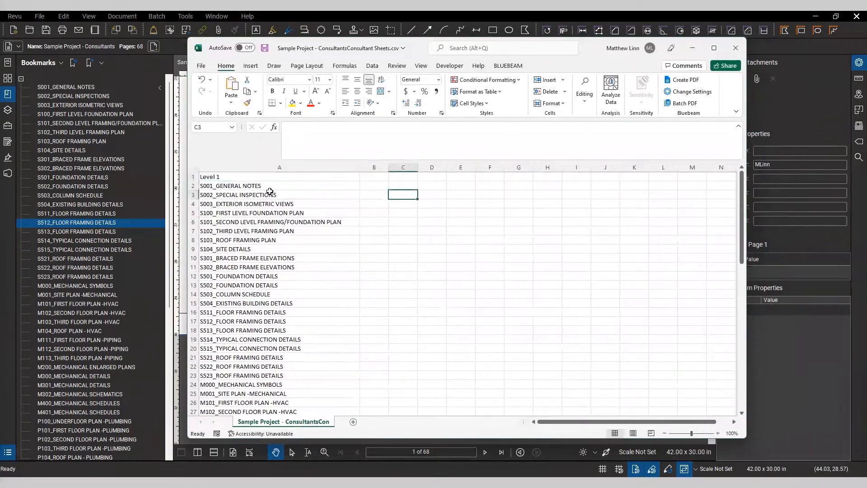
drag(277, 177, 279, 349)
click(408, 282)
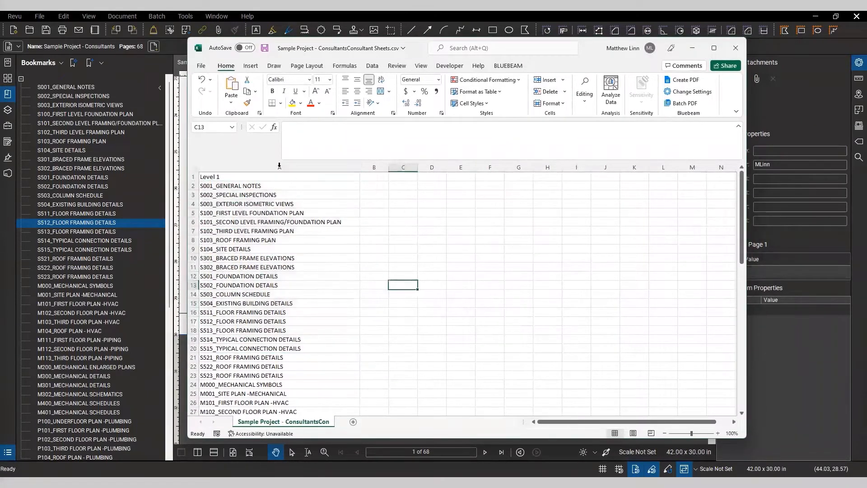
click(436, 211)
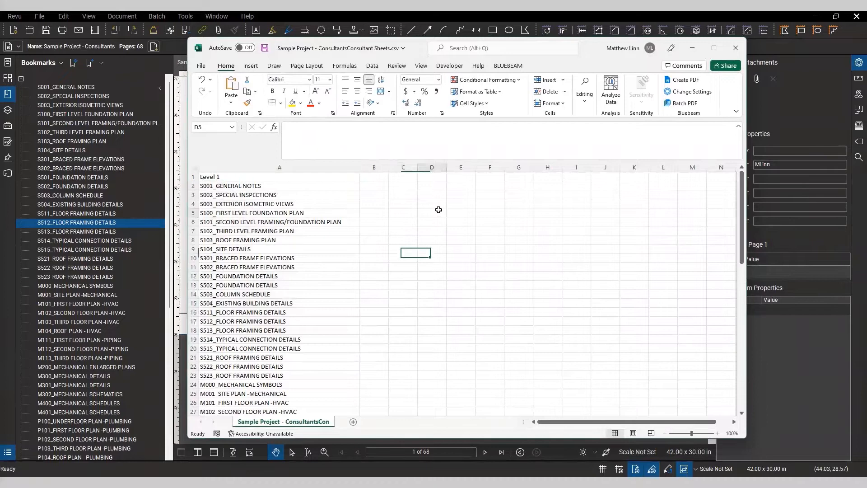
Step: Delete the Level 1 header row from the sheet list
click(194, 176)
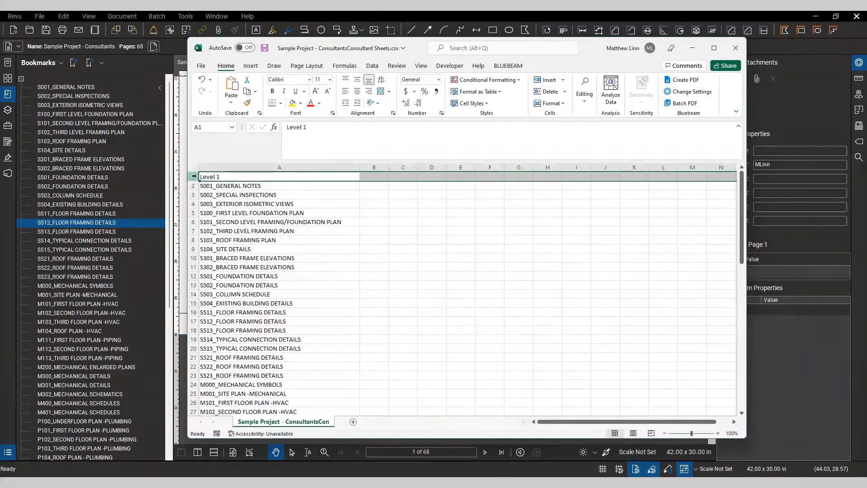
right_click(194, 176)
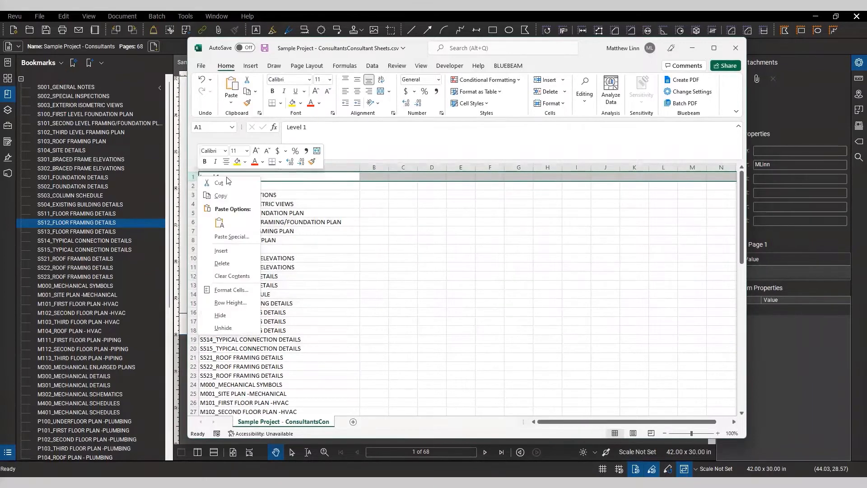
click(229, 263)
Step: Scroll to the end of the sheet list to check the last entries and return to the top
click(452, 247)
drag(742, 218, 752, 362)
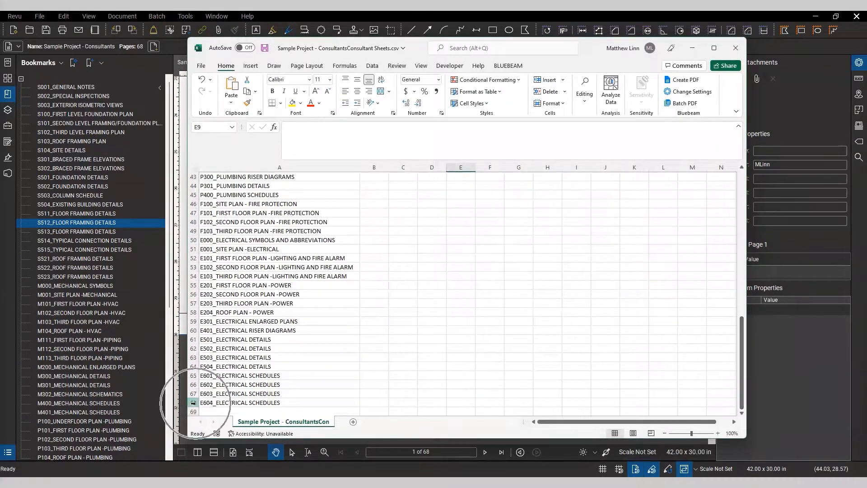
click(221, 405)
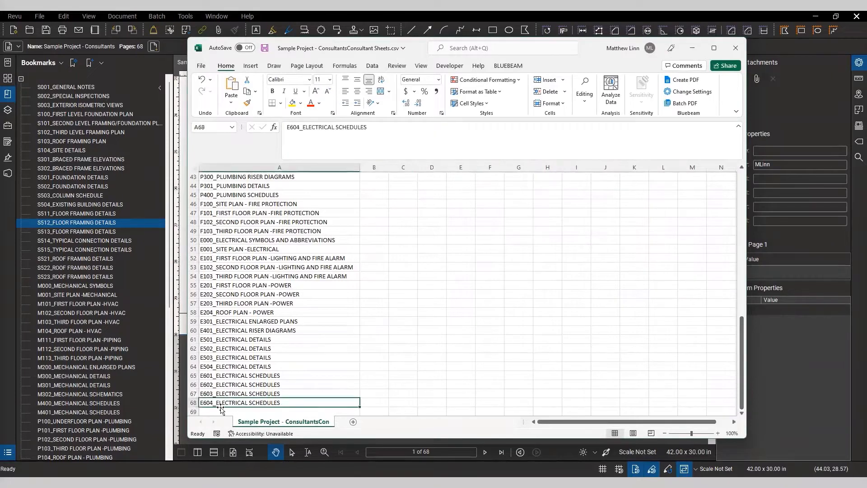
drag(744, 366, 749, 203)
click(481, 246)
click(457, 247)
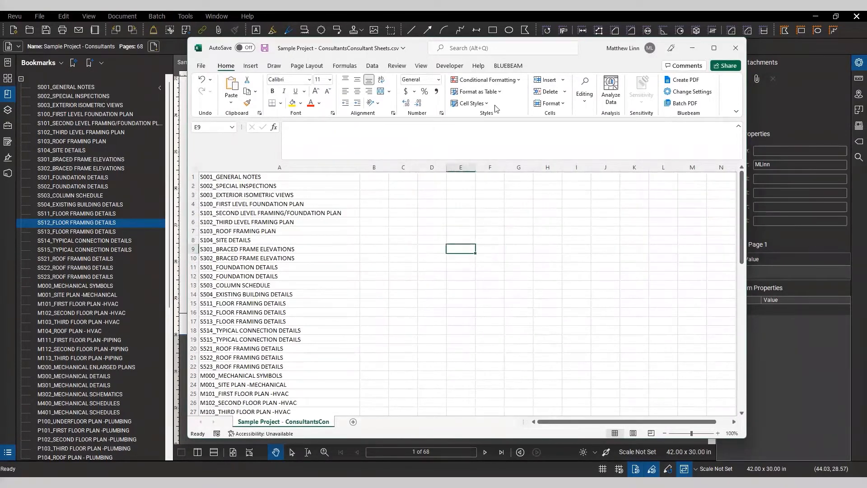
Step: Maximize the spreadsheet, select all sheet entries in column A and open Text to Columns as delimited data
click(371, 66)
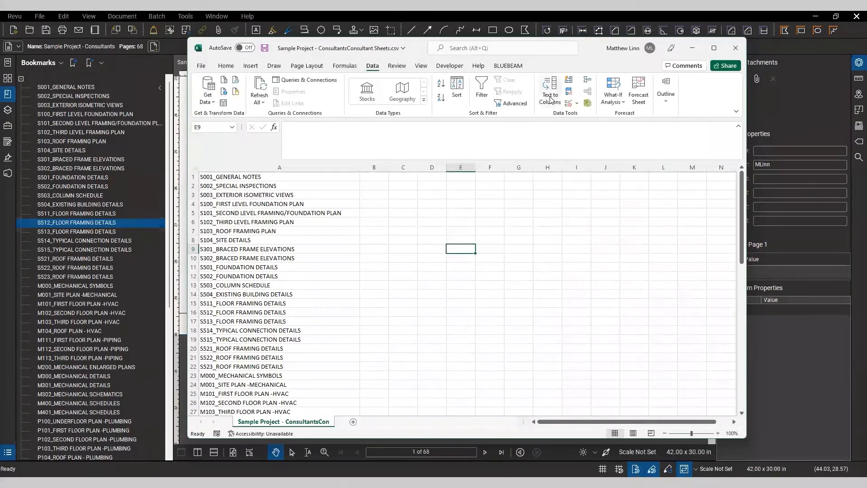
drag(548, 255, 543, 251)
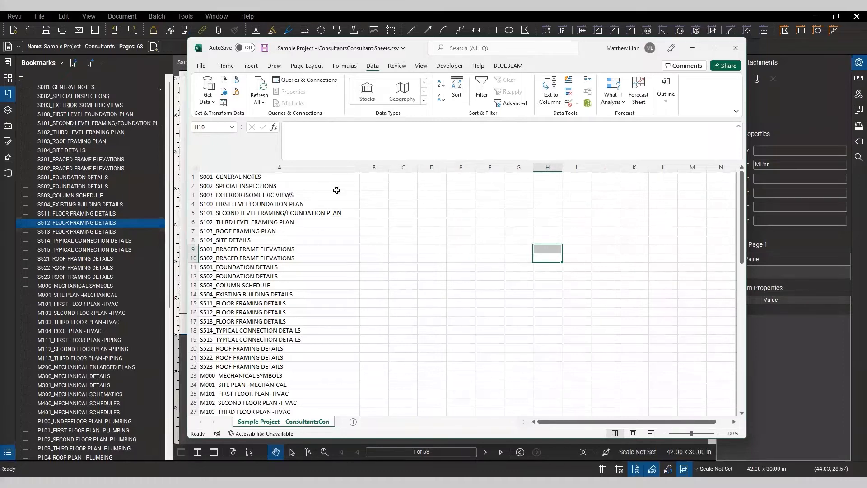
double_click(587, 53)
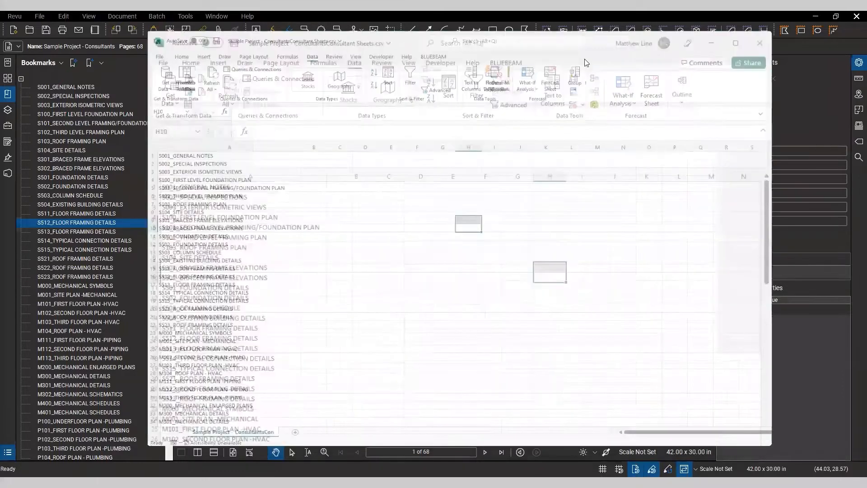
click(217, 276)
drag(134, 151, 110, 442)
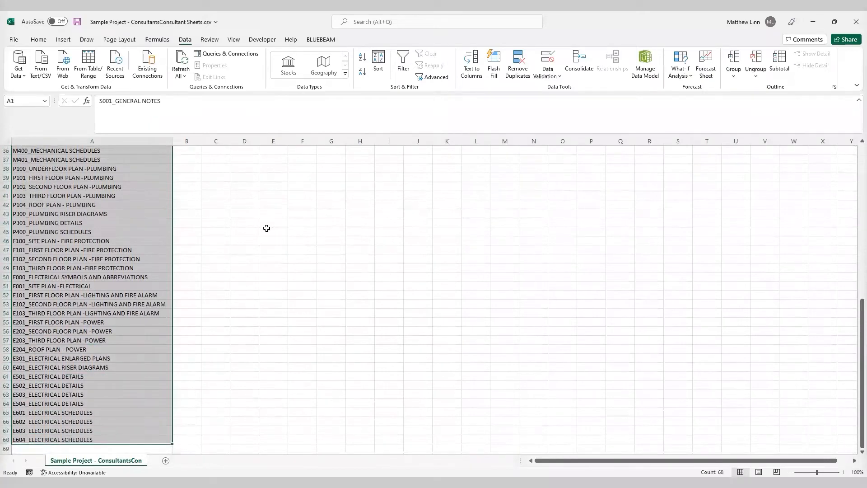
scroll(230, 268, up, 5)
scroll(228, 270, up, 7)
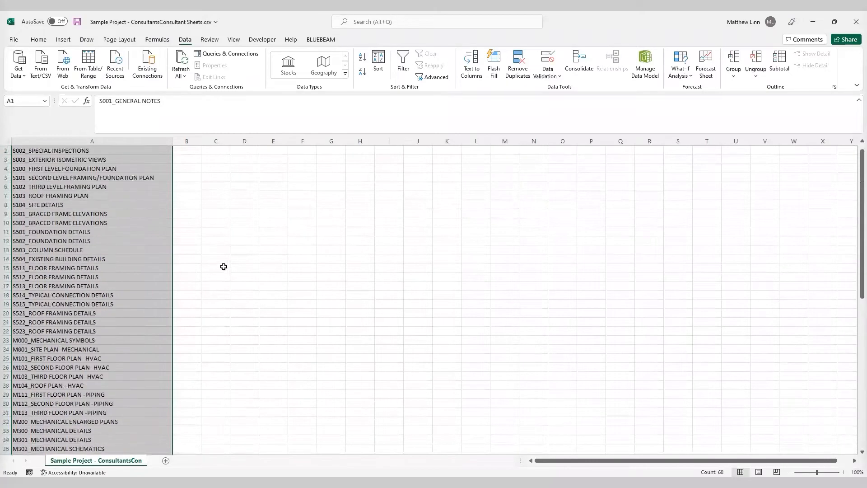
key(ctrl+q)
click(471, 73)
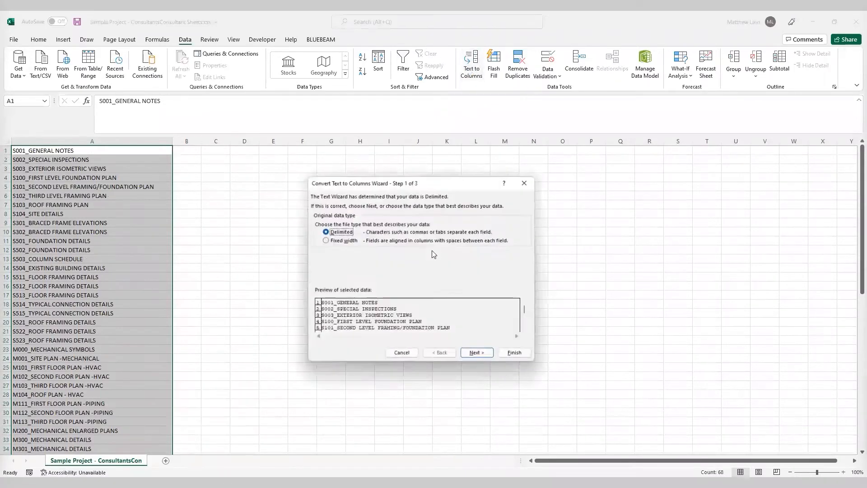
drag(464, 186, 454, 183)
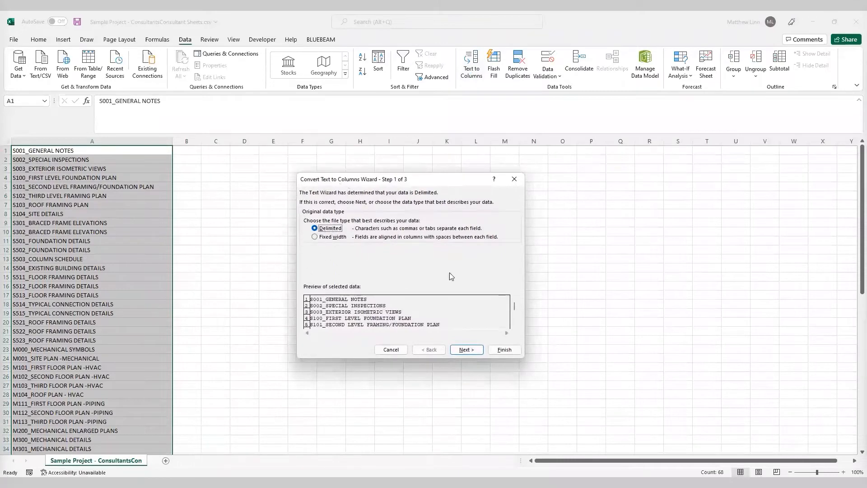
Step: Split the entries into sheet number and sheet name columns using an underscore as the Other delimiter
click(465, 350)
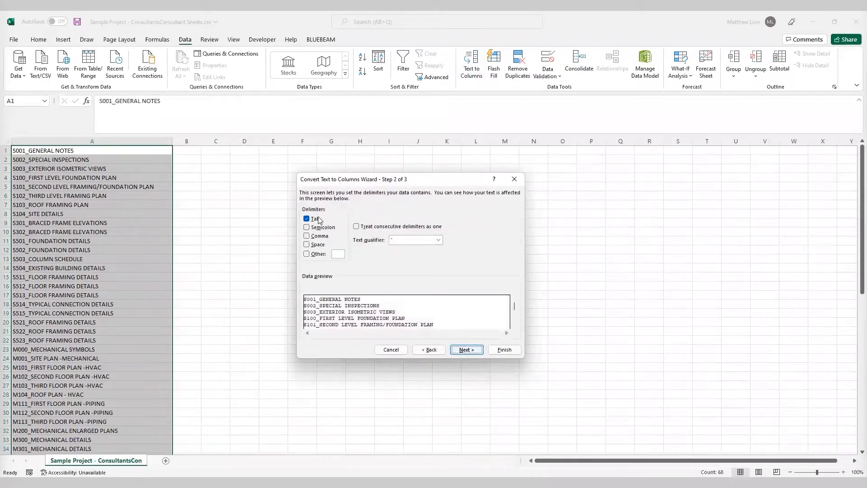
click(316, 255)
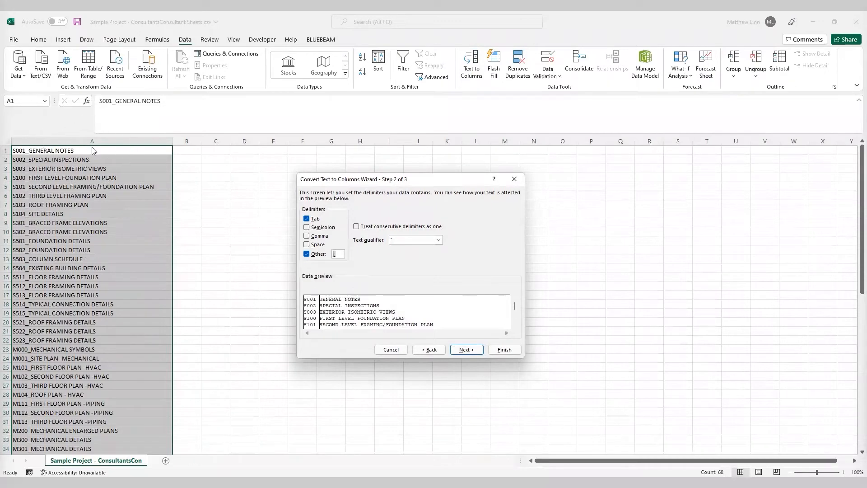
click(467, 350)
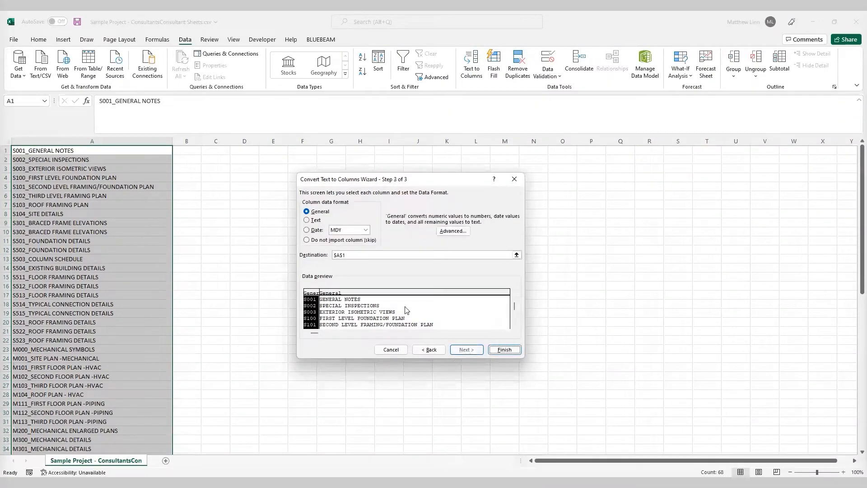
click(504, 350)
click(386, 215)
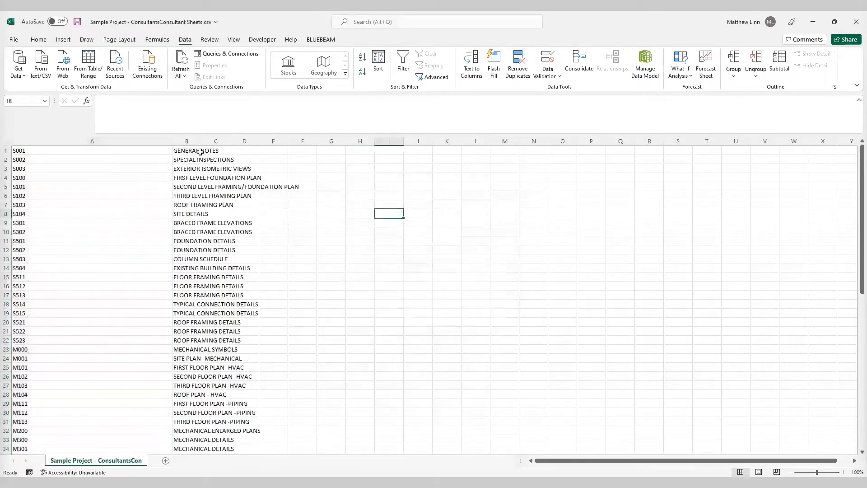
Step: Autofit the sheet number and sheet name columns
double_click(174, 142)
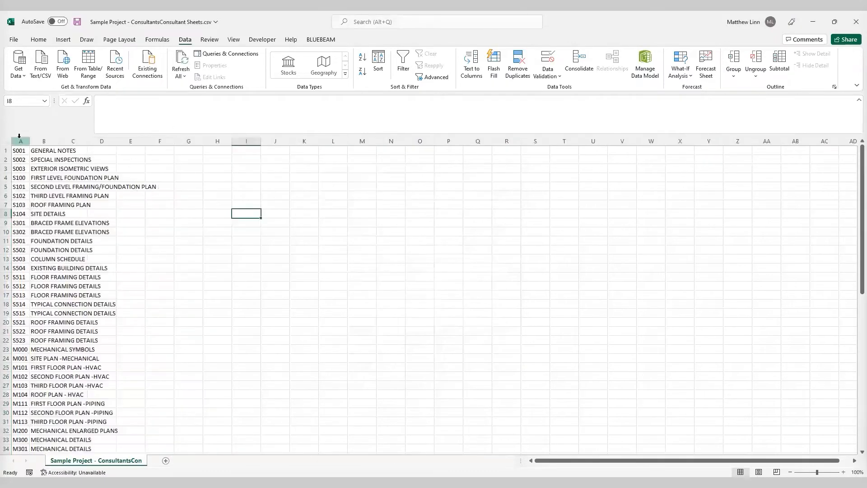
double_click(58, 142)
click(246, 232)
click(199, 188)
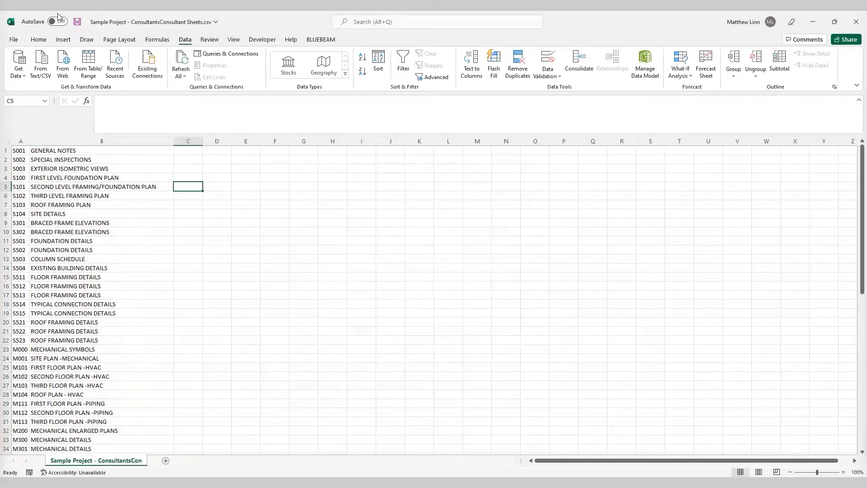
Step: Save the workbook to the Desktop as an Excel Workbook (*.xlsx)
click(15, 40)
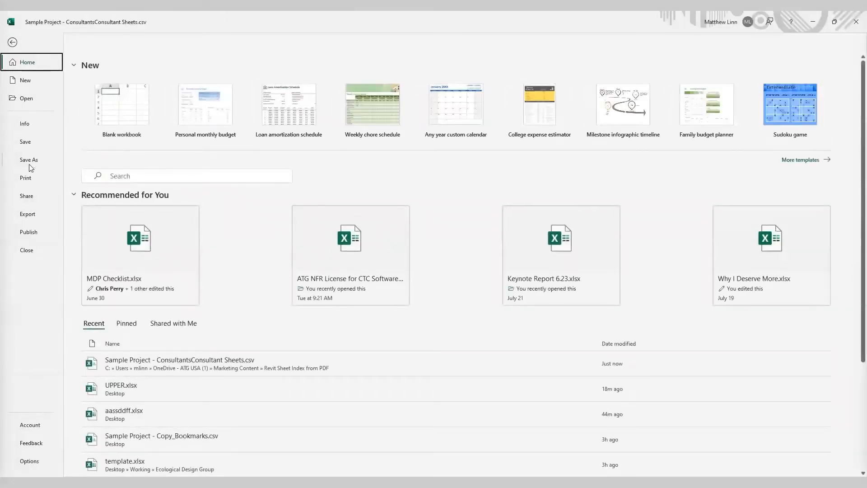
click(29, 160)
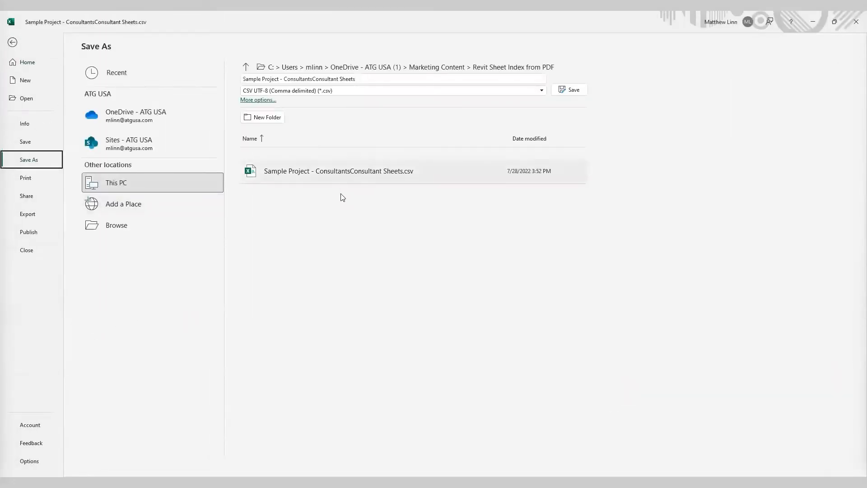
click(119, 226)
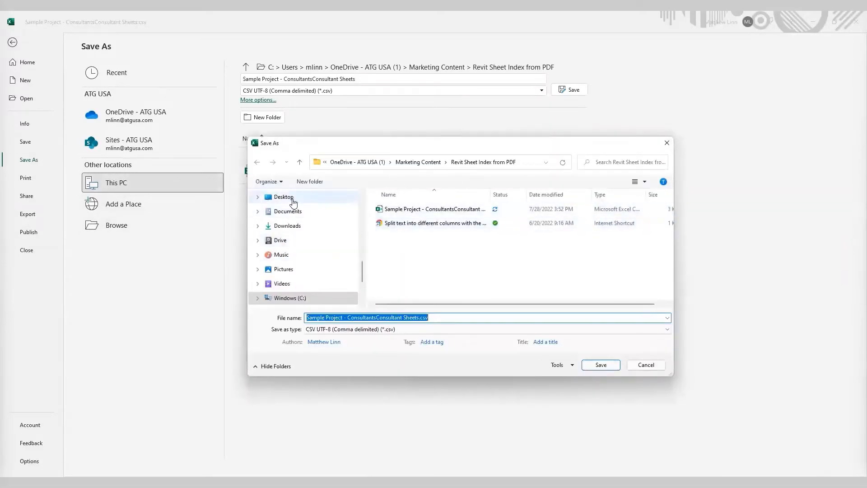
click(280, 198)
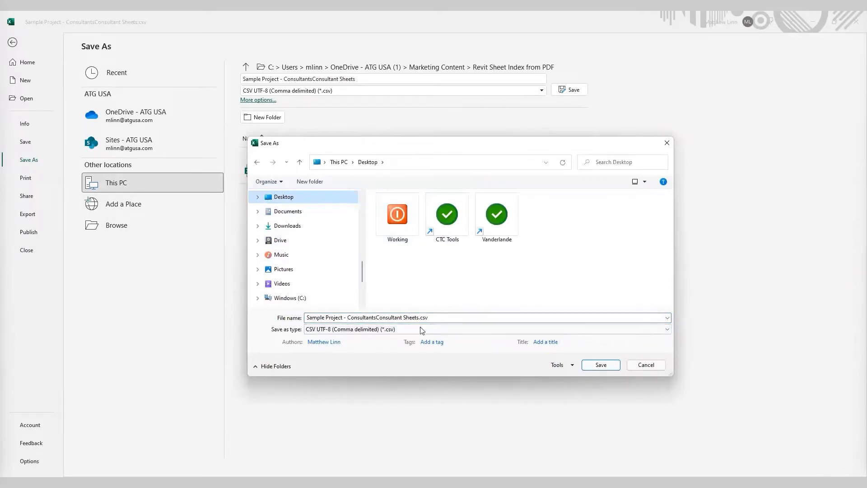
click(377, 330)
click(336, 132)
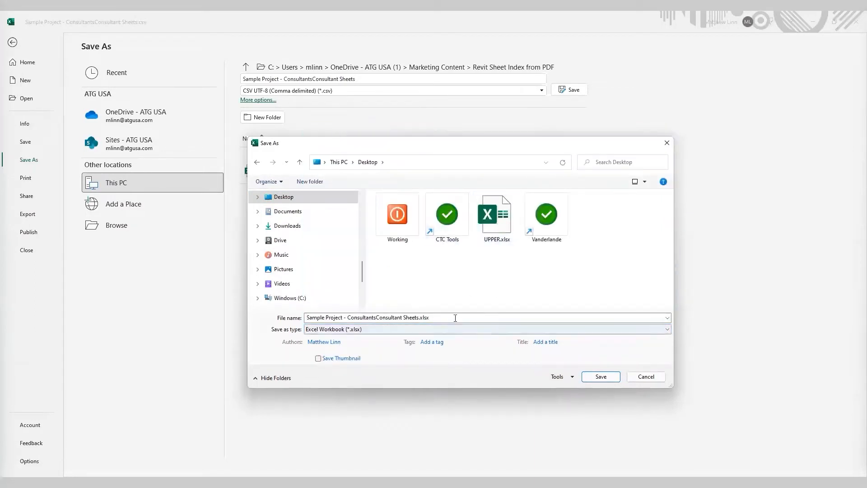
key(shift+Tab)
click(600, 376)
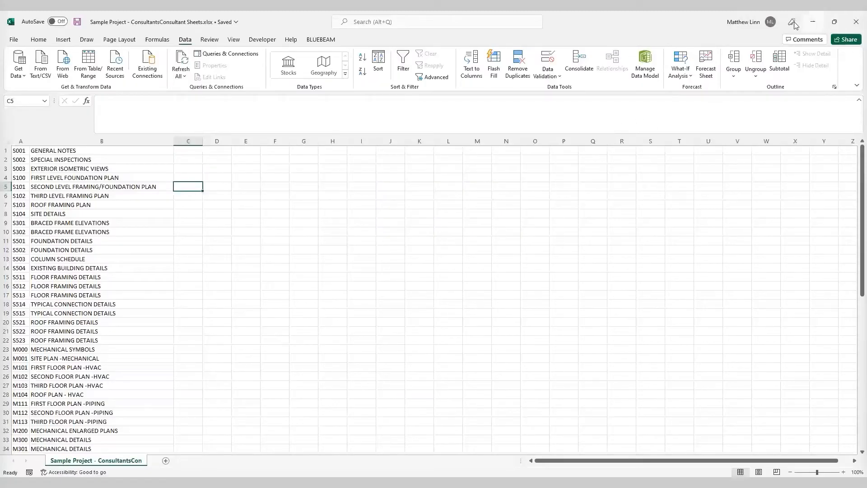
Step: Minimize Excel and Revu to return to the Sheet List schedule in Revit
click(812, 22)
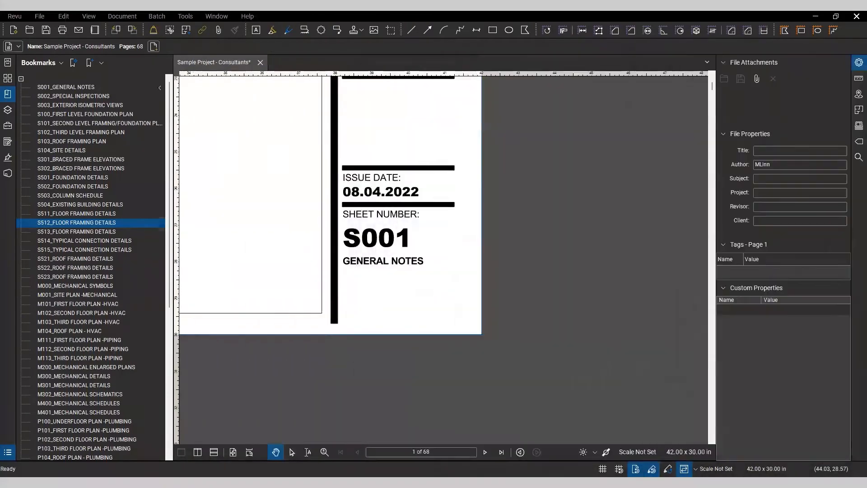
drag(544, 194, 542, 193)
drag(537, 146, 534, 172)
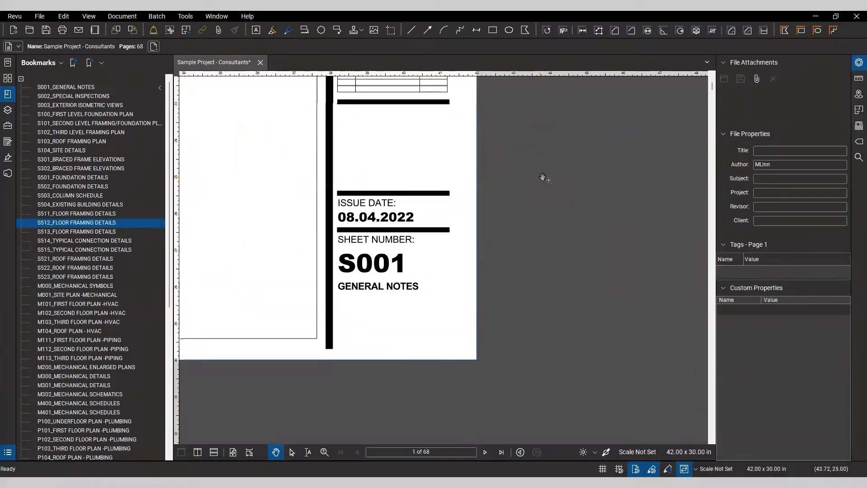
click(817, 17)
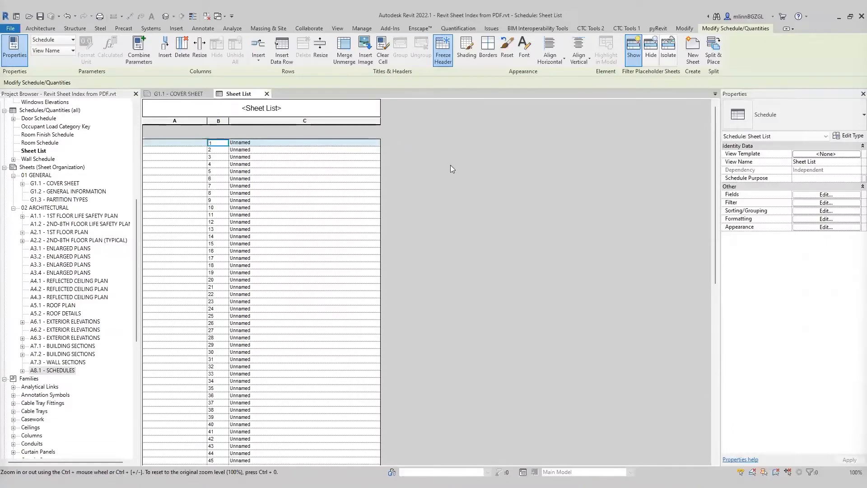
Step: Launch the Spreadsheet Link tool from the CTC Tools suite
scroll(441, 218, down, 5)
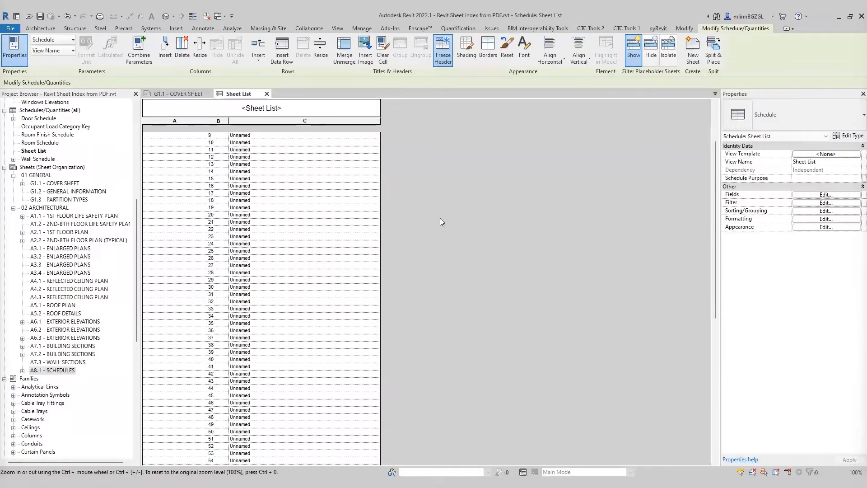
drag(716, 194, 708, 130)
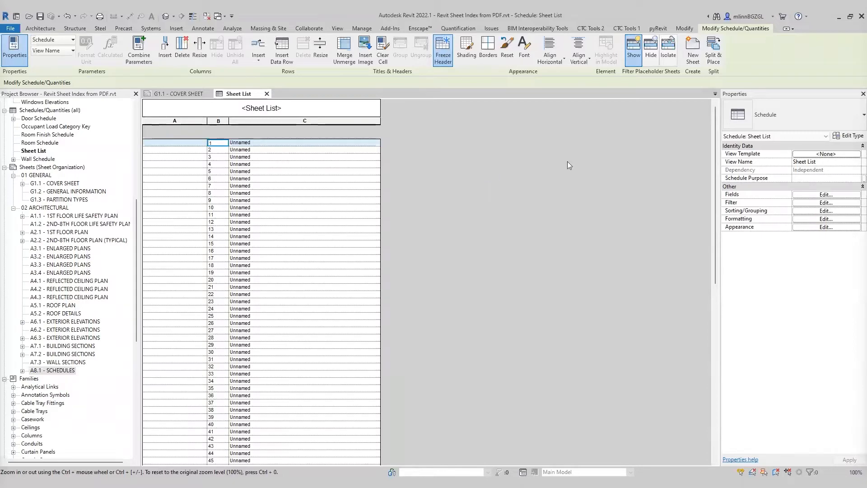
click(622, 29)
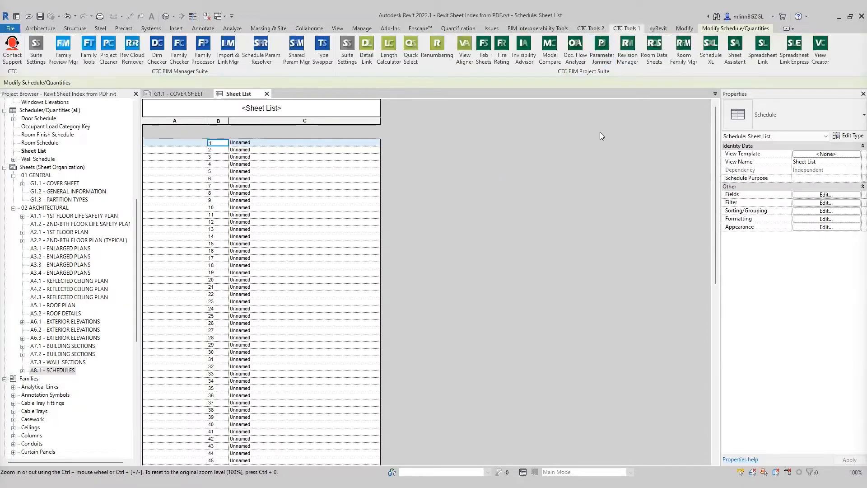
click(762, 49)
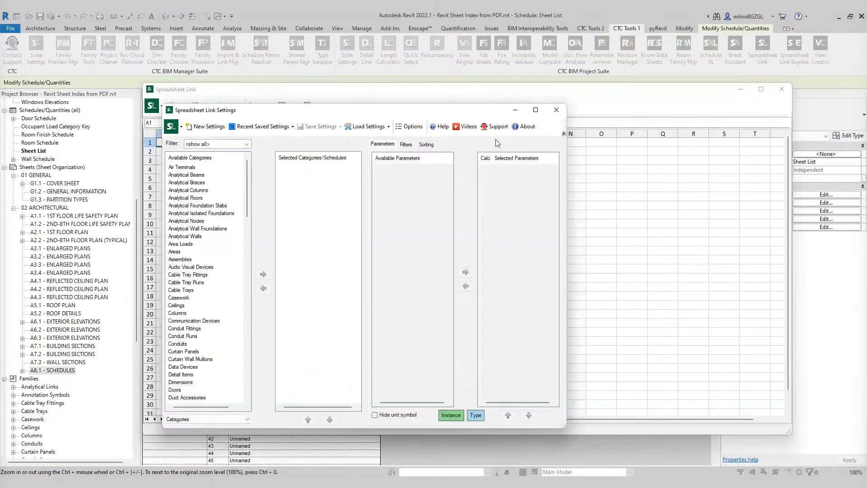
Step: Select the Sheets category and add the Sheet Number and Sheet Name parameters to the link
drag(247, 175, 249, 304)
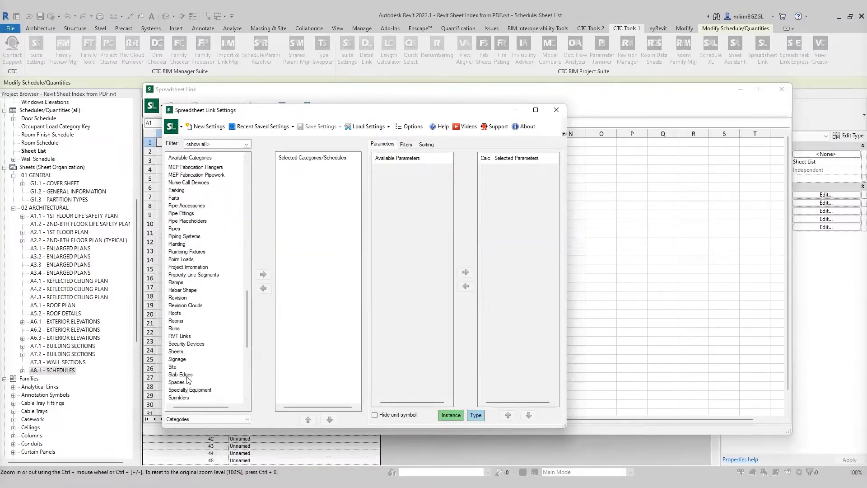
click(182, 352)
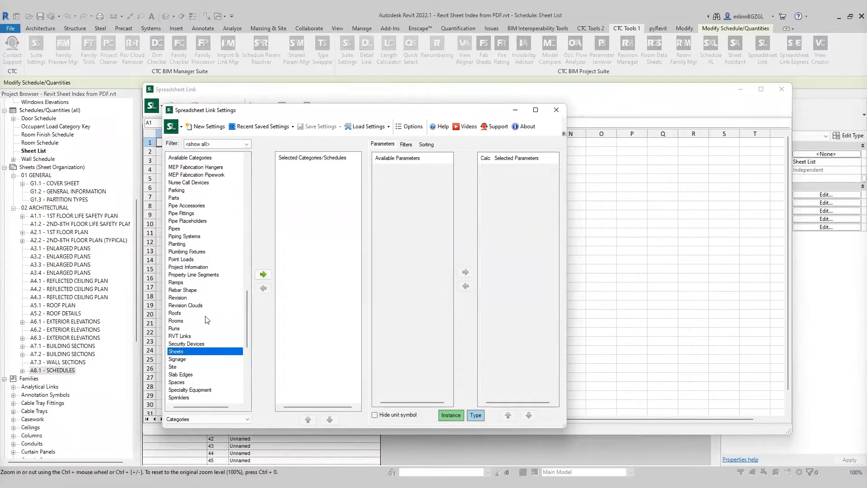
click(263, 274)
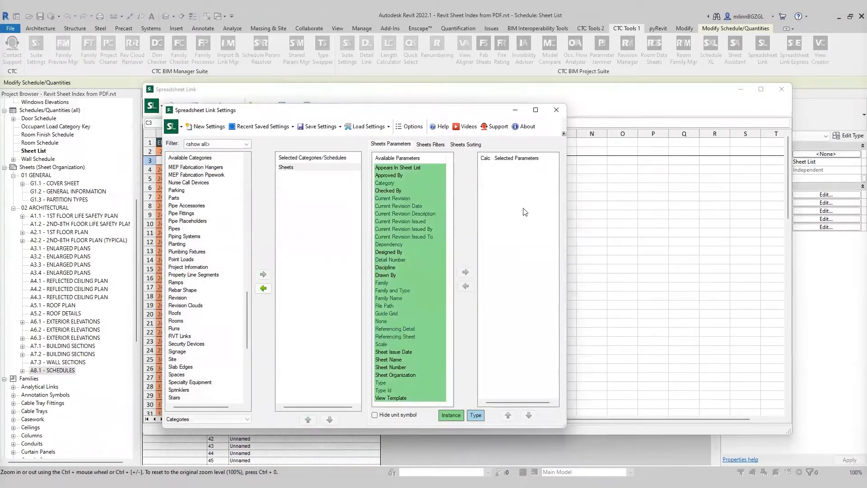
double_click(391, 366)
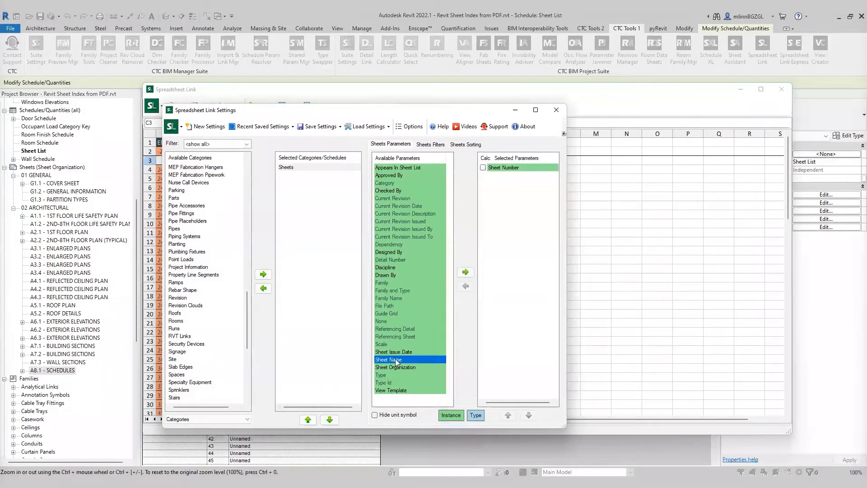
double_click(395, 359)
click(658, 100)
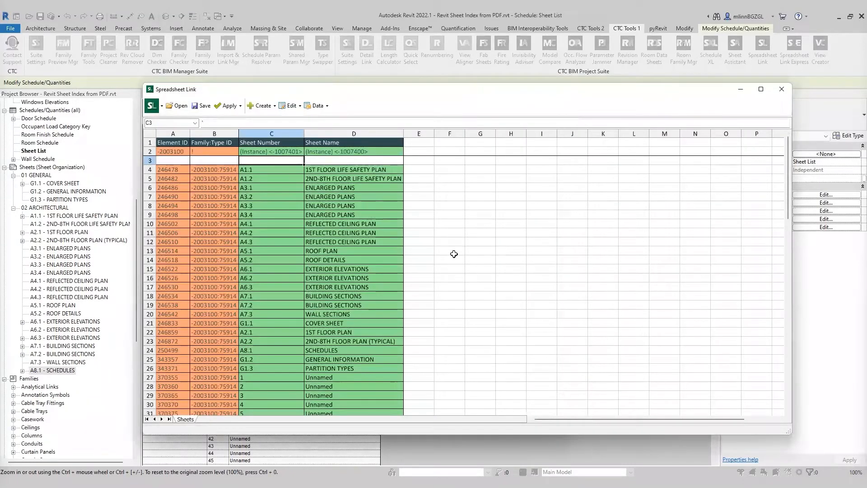
Step: Add the Sheet Organization parameter to the selected Sheets parameters
drag(595, 95, 565, 92)
drag(768, 159, 763, 140)
click(509, 203)
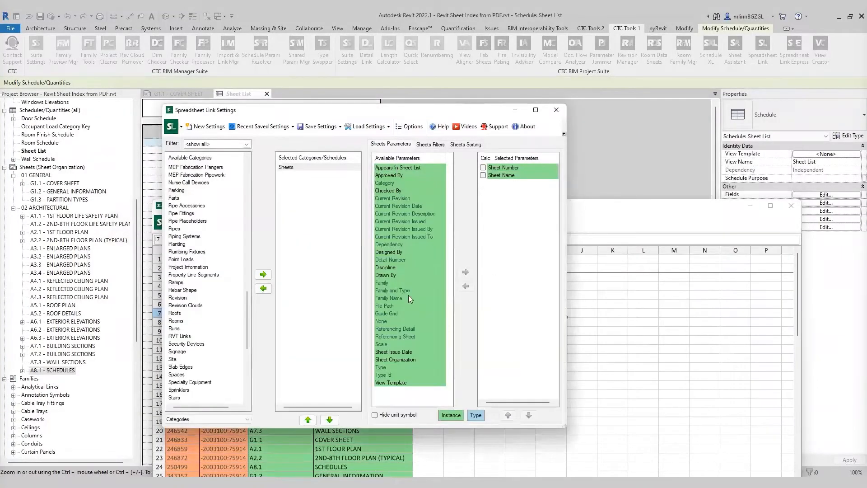
click(410, 360)
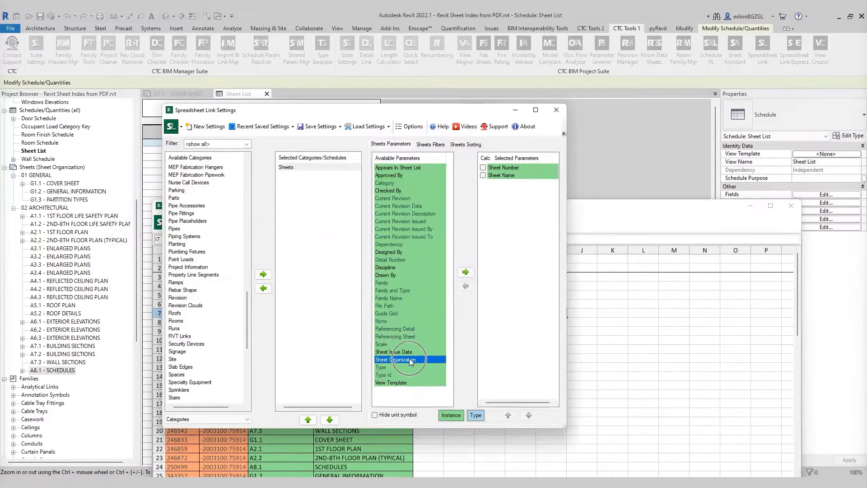
click(466, 273)
Step: Move Sheet Organization to the top of the selected parameters list
click(513, 183)
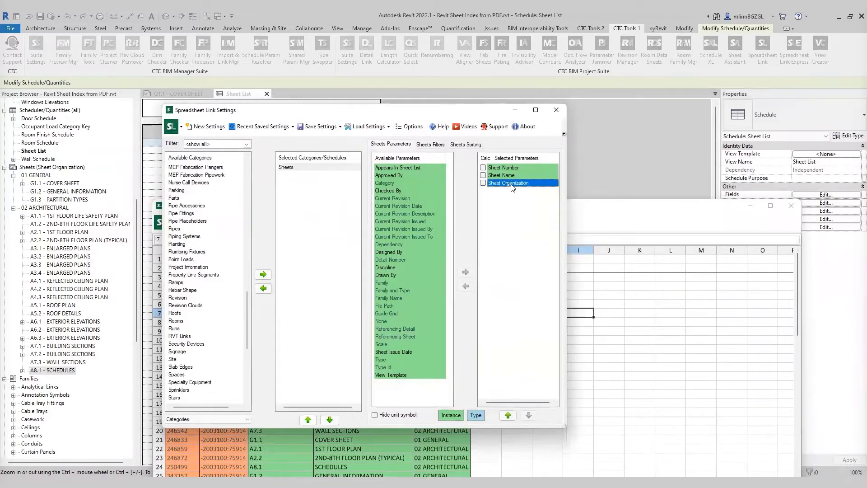
click(508, 414)
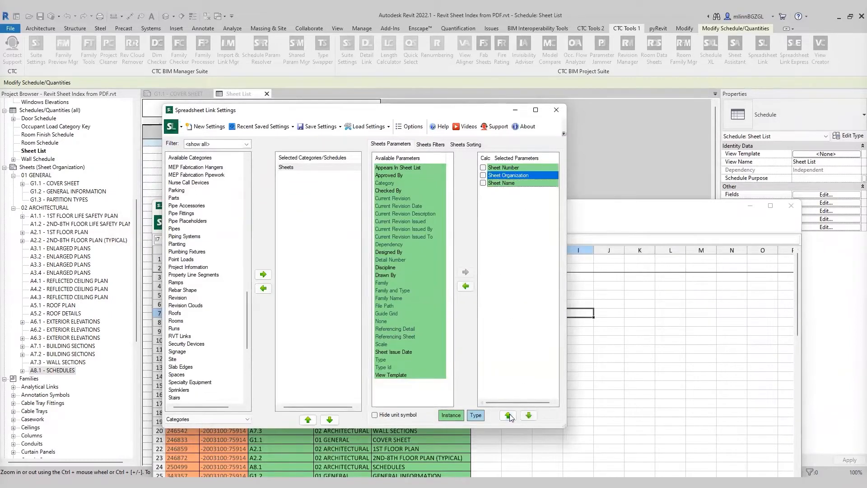
click(508, 415)
click(630, 208)
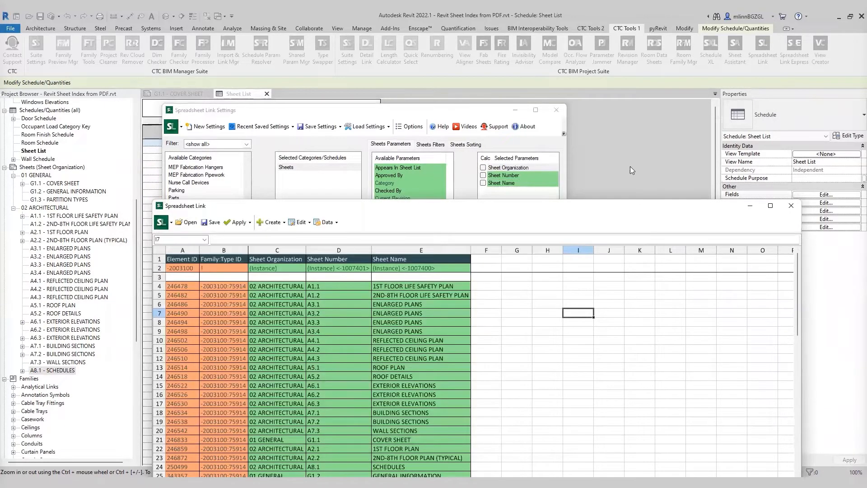
Step: Sort the linked sheets by Sheet Organization in ascending order
drag(586, 216, 597, 124)
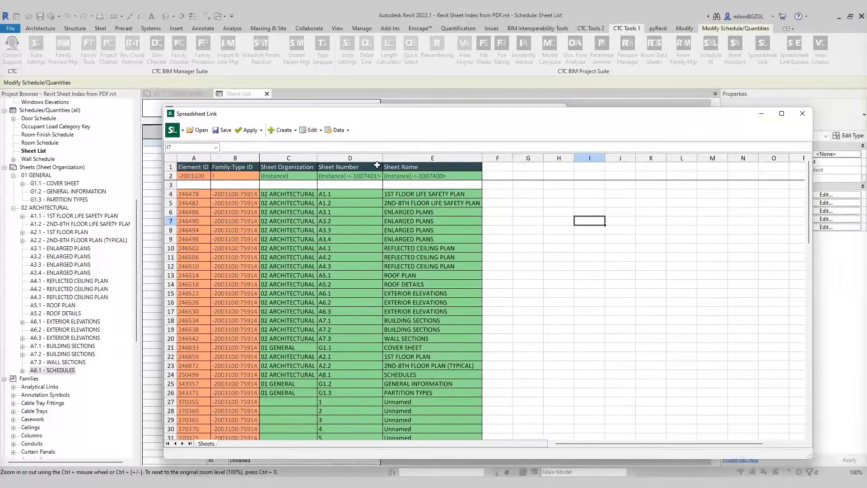
click(321, 157)
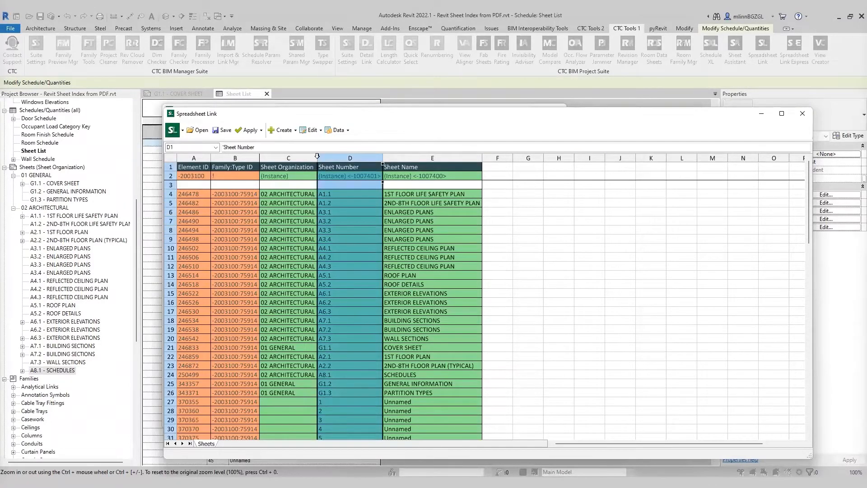
click(317, 157)
click(527, 284)
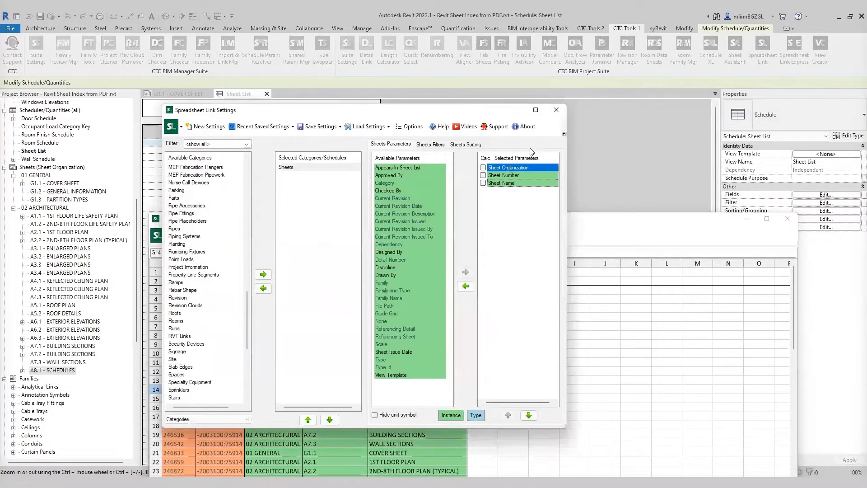
click(525, 222)
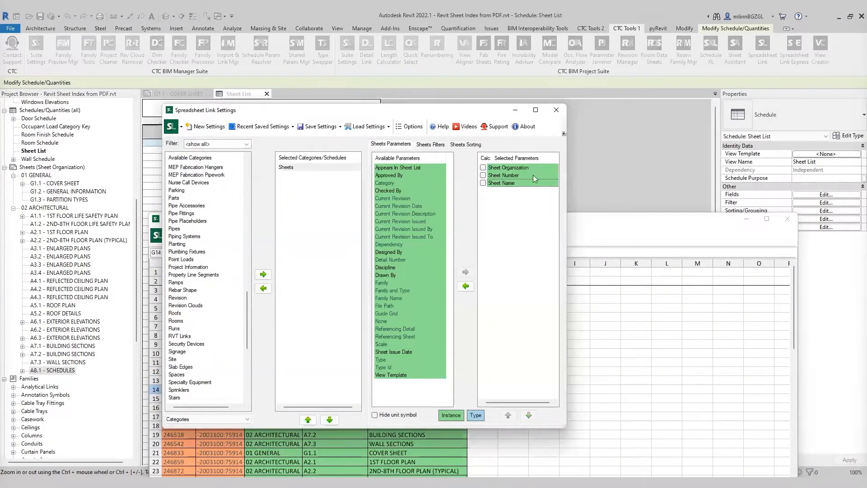
click(431, 144)
click(467, 144)
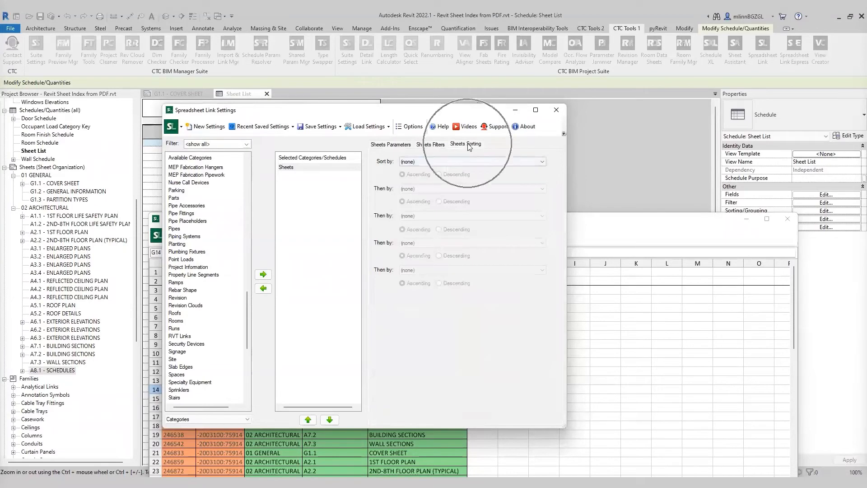
click(430, 162)
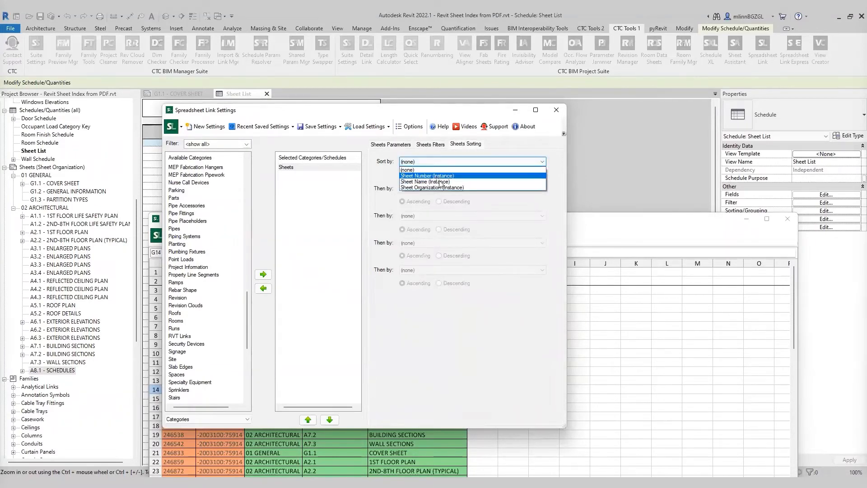
click(432, 188)
click(620, 229)
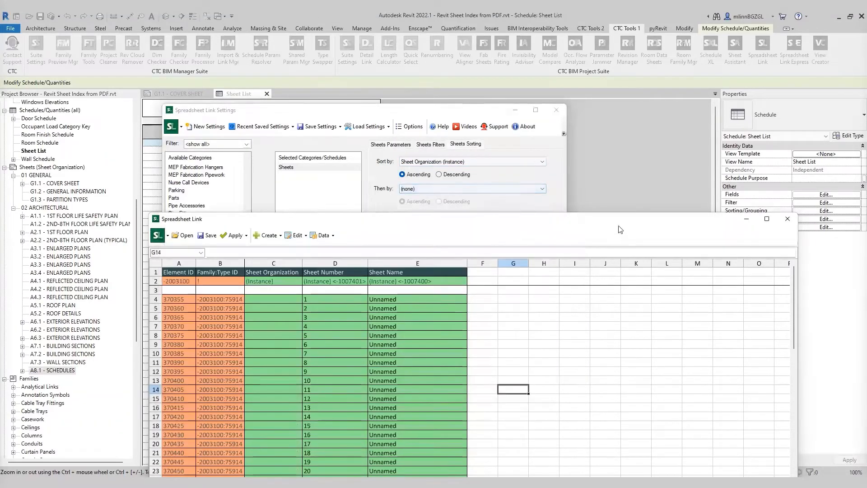
Step: Unprotect the Sheets worksheet in the Spreadsheet Link
drag(606, 224, 605, 97)
scroll(547, 269, down, 8)
scroll(538, 263, down, 14)
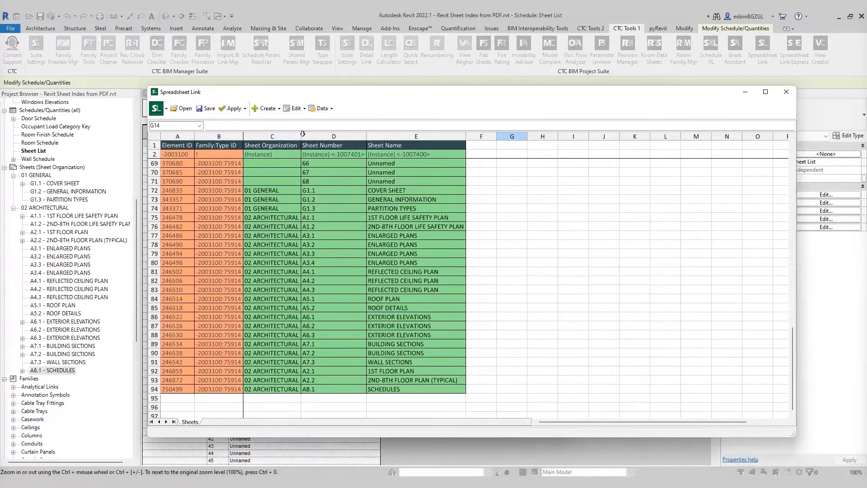
click(322, 108)
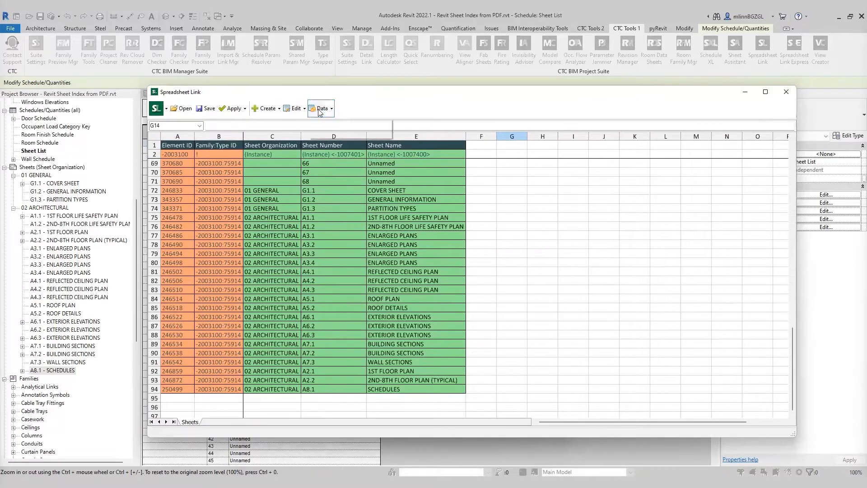
click(343, 134)
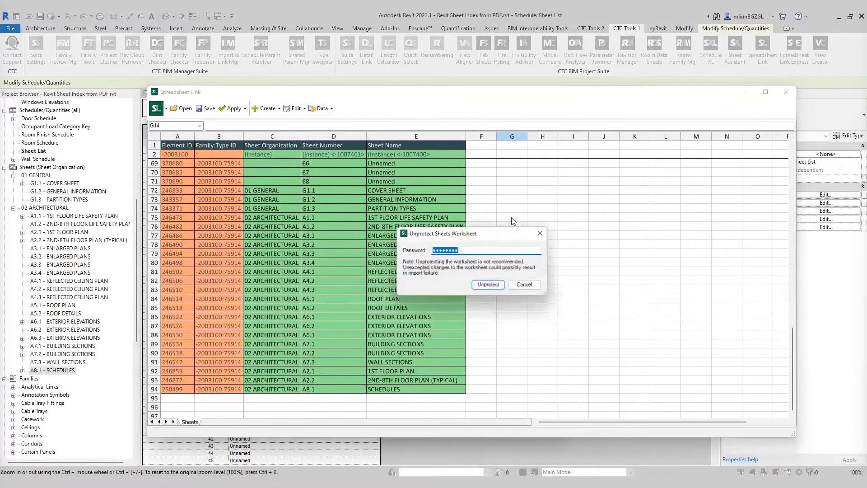
click(488, 284)
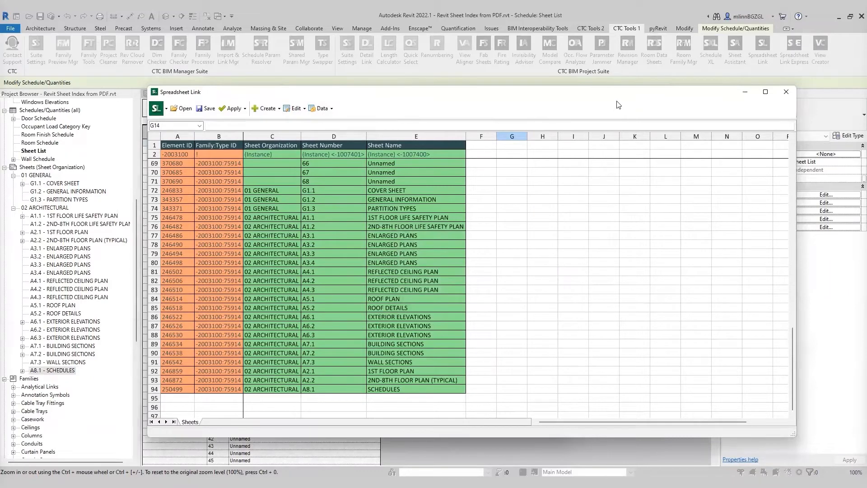
Step: Copy the consultant sheet numbers from column A of the Consultant Sheets workbook
drag(617, 101, 513, 97)
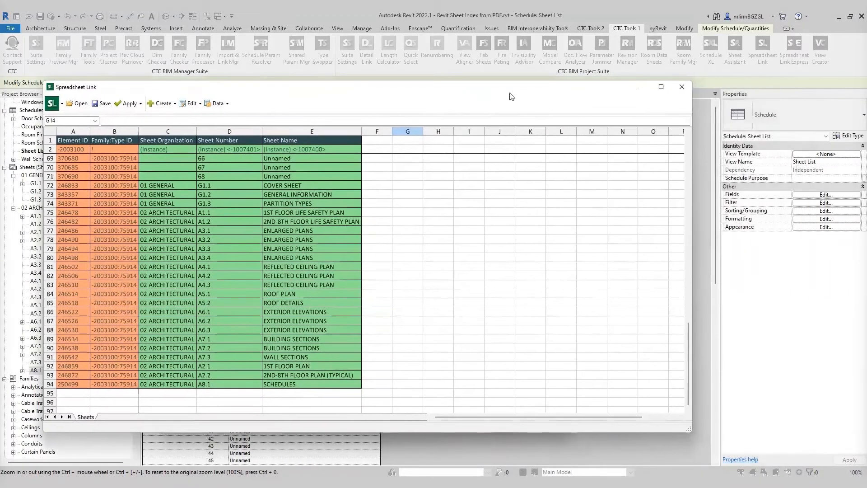
drag(692, 227, 419, 227)
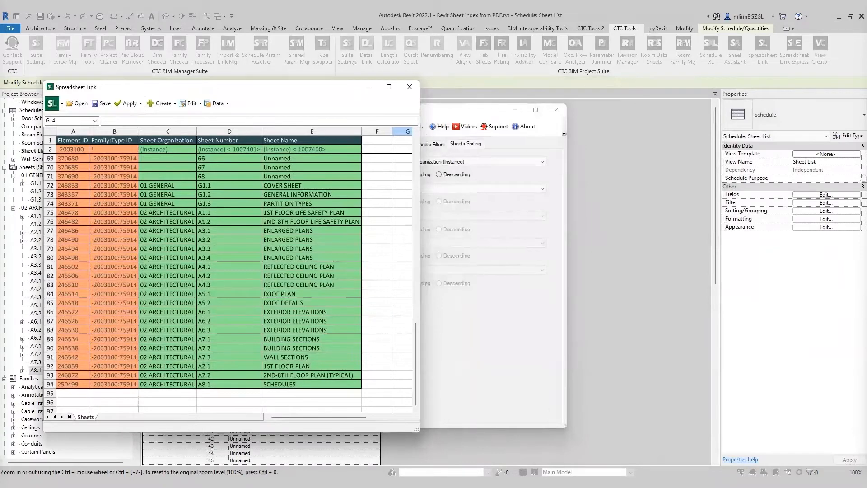
drag(866, 51, 642, 67)
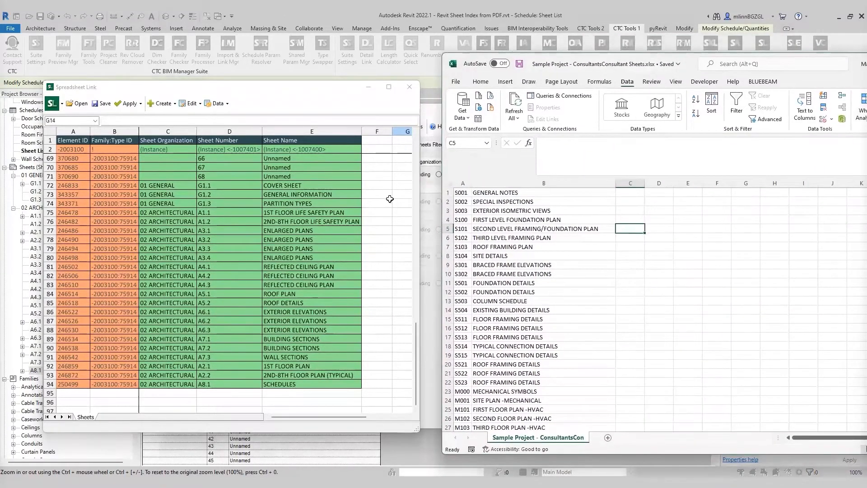
click(651, 246)
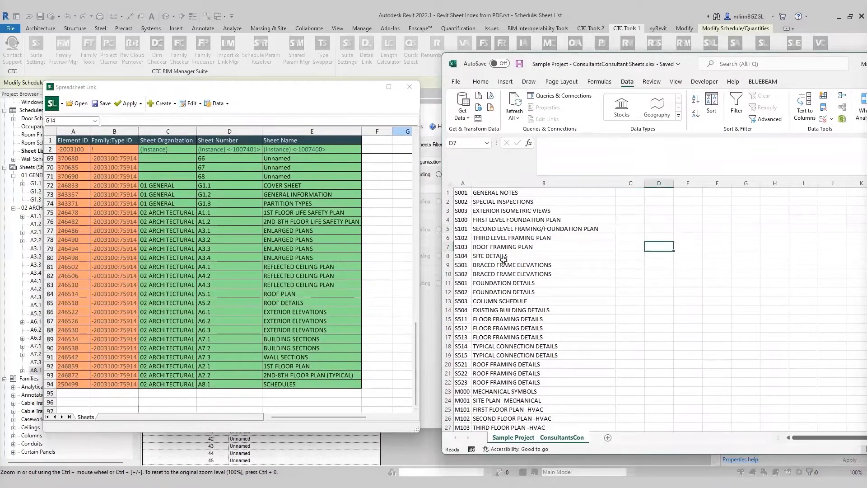
drag(462, 192, 466, 421)
right_click(464, 355)
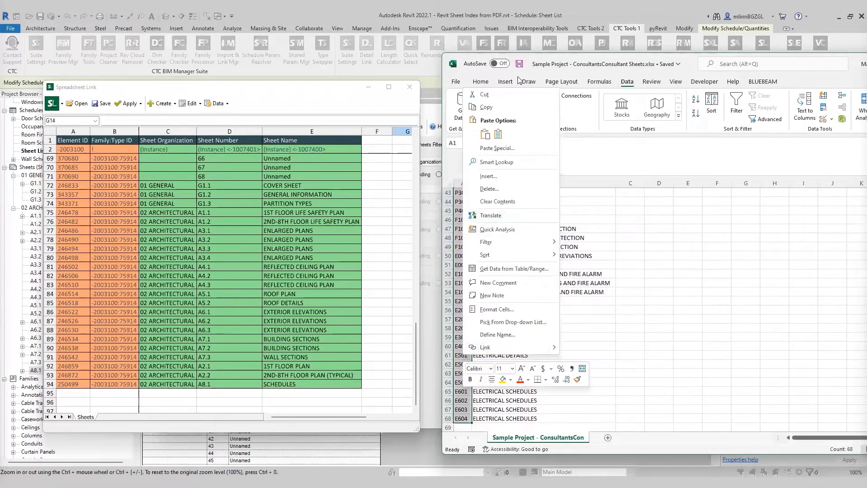
click(497, 107)
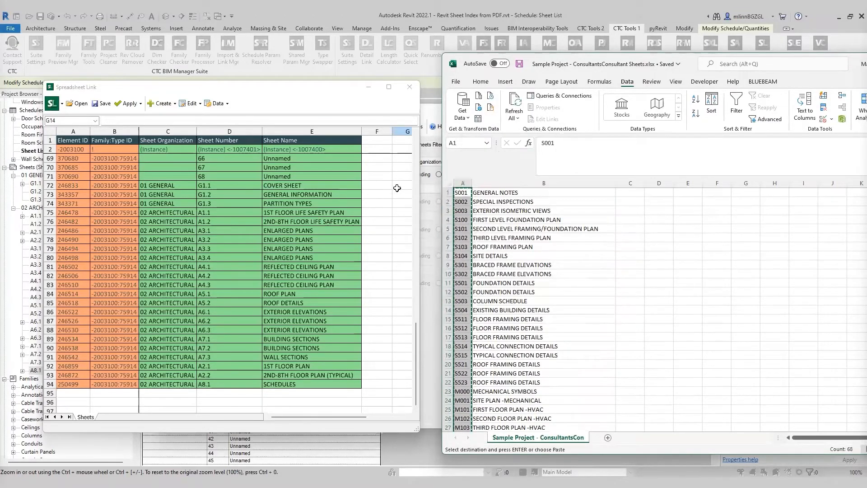
Step: Paste the consultant sheet numbers into the Sheet Number column starting at row 4
drag(415, 336, 412, 150)
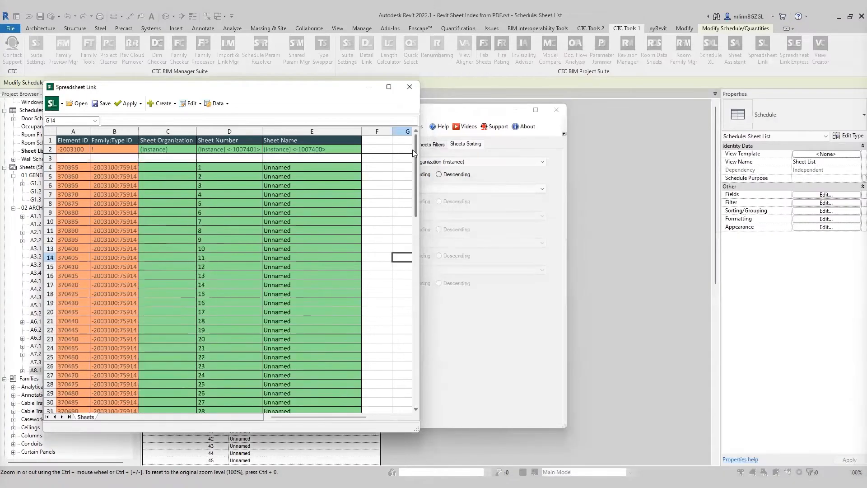
click(237, 186)
click(218, 168)
right_click(220, 168)
click(244, 192)
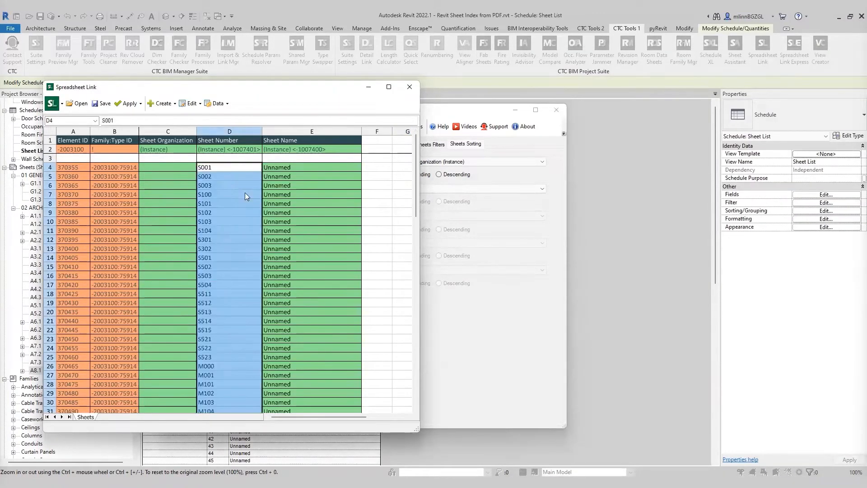
click(376, 212)
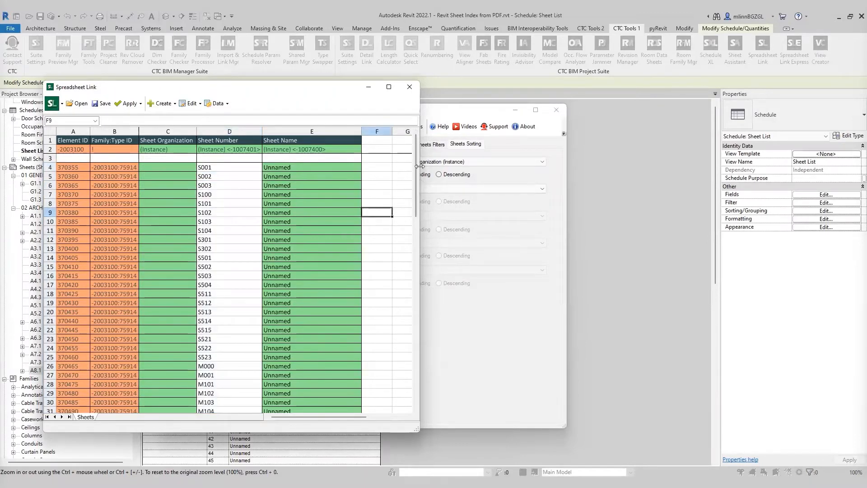
drag(415, 167, 414, 308)
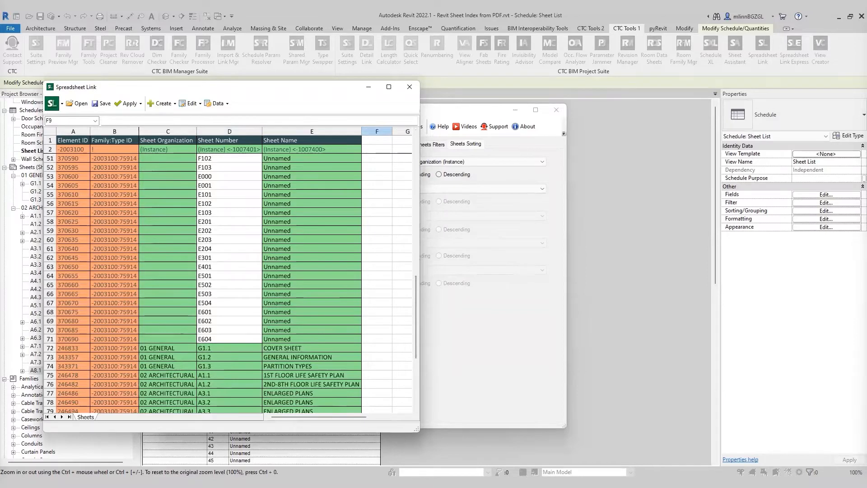
Step: Copy the consultant sheet names from column B of the Consultant Sheets workbook
key(alt+Tab)
click(630, 238)
click(497, 193)
drag(497, 193, 519, 400)
right_click(524, 305)
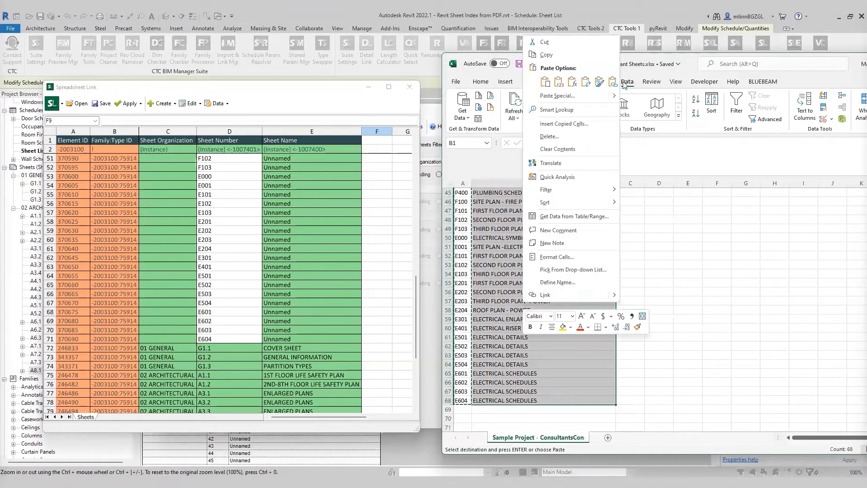
click(548, 55)
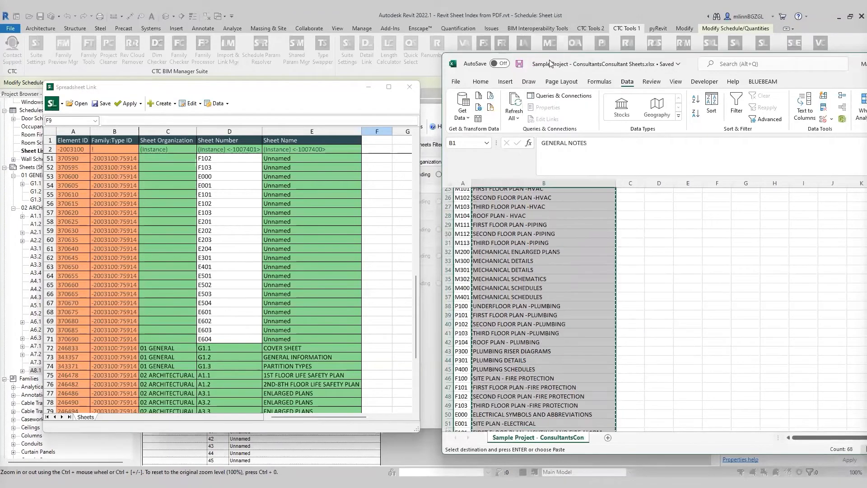
Step: Paste the consultant sheet names into the Sheet Name column starting at row 4
click(251, 194)
scroll(235, 211, up, 2)
drag(414, 295, 421, 166)
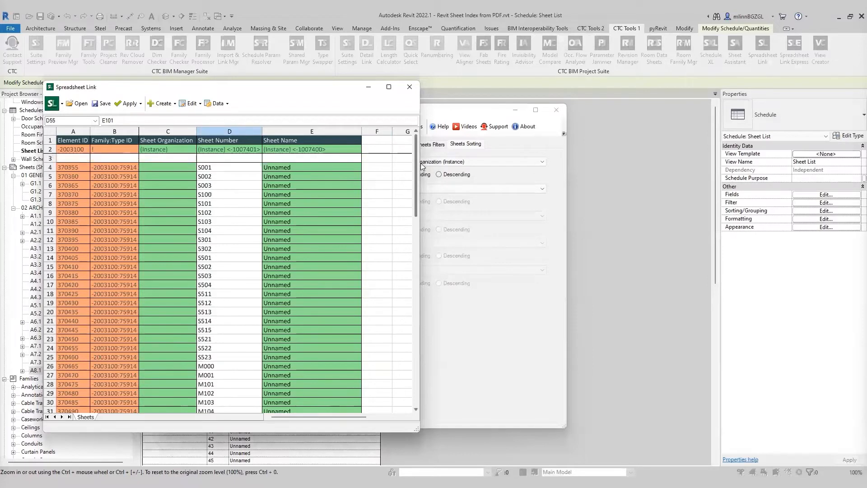
click(236, 203)
click(287, 168)
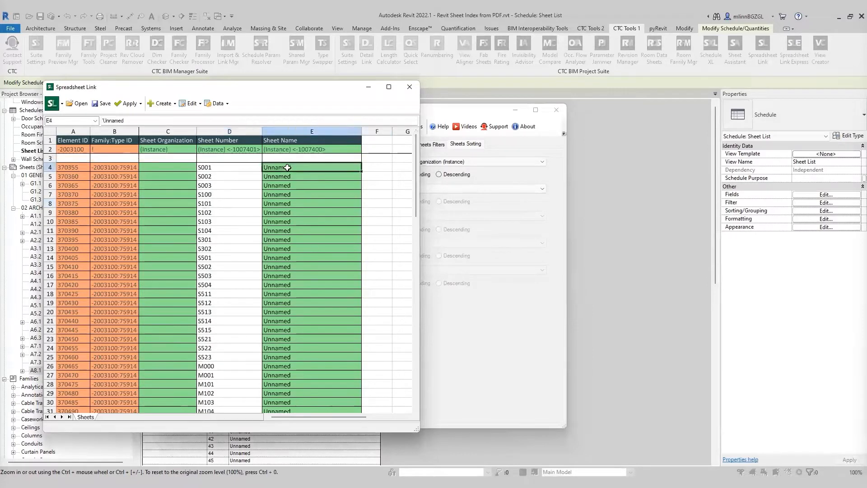
right_click(289, 167)
click(319, 194)
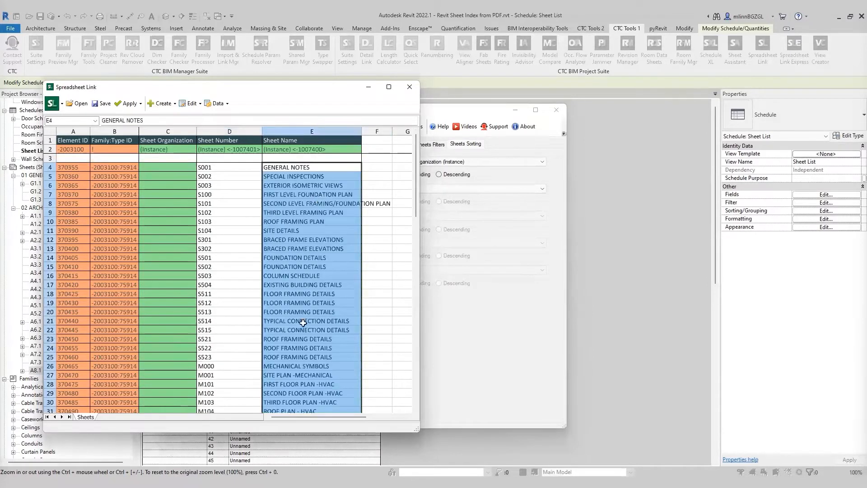
Step: Apply the active Sheets worksheet values to the Revit project and close the Spreadsheet Link window
click(387, 195)
drag(413, 158, 421, 321)
click(479, 307)
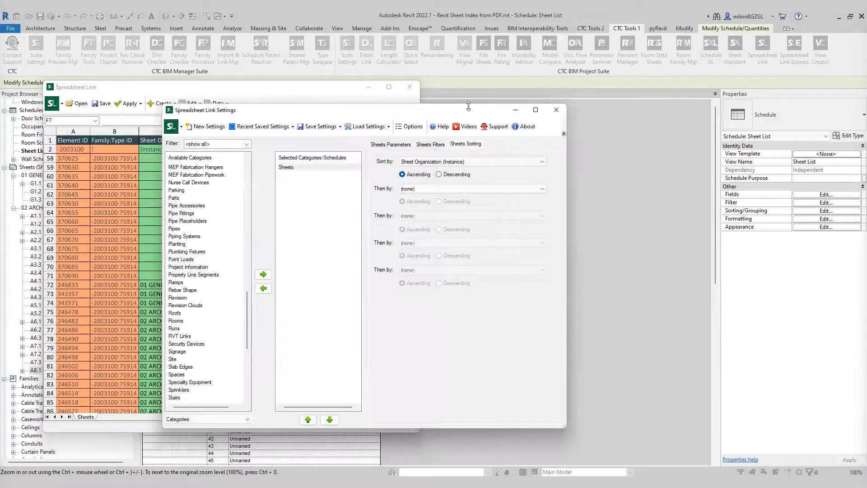
click(357, 92)
drag(348, 88, 575, 102)
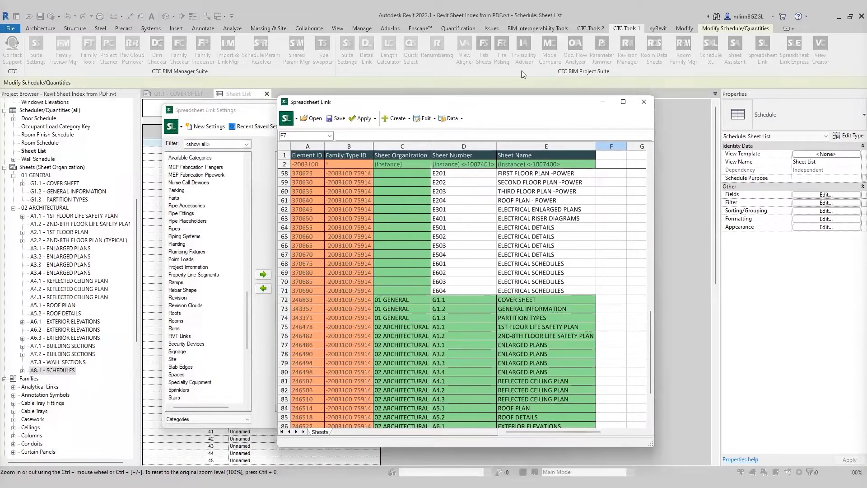
click(362, 122)
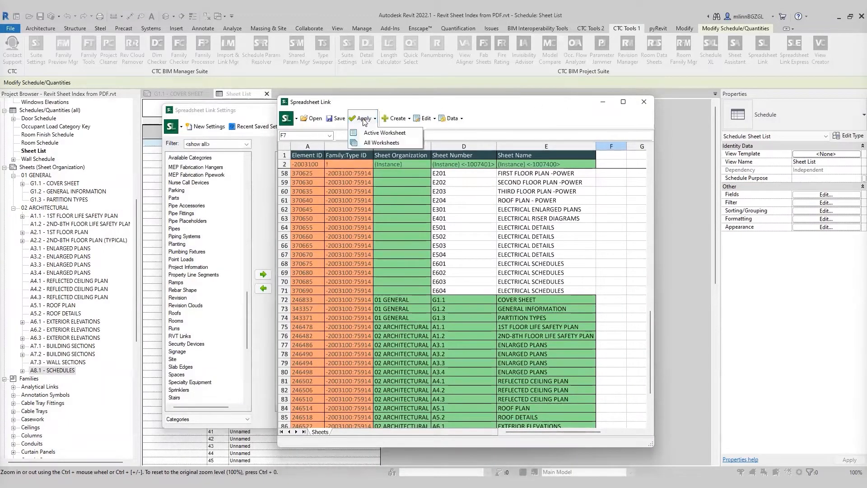
click(384, 133)
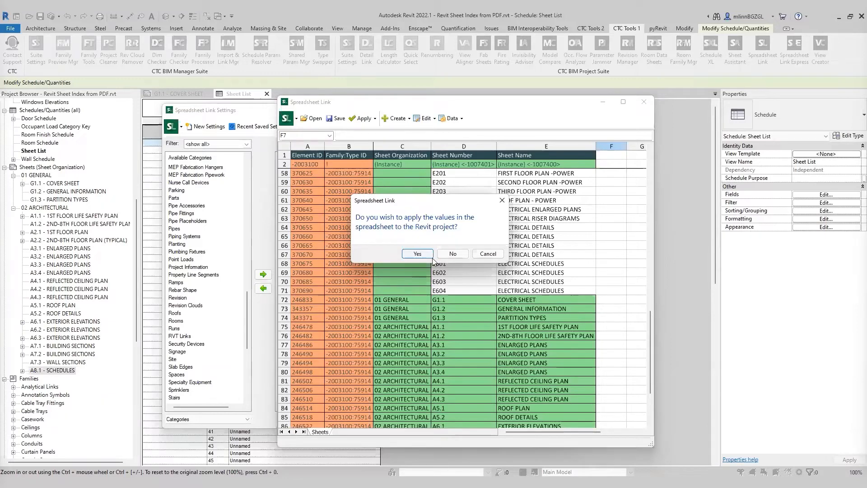
click(424, 252)
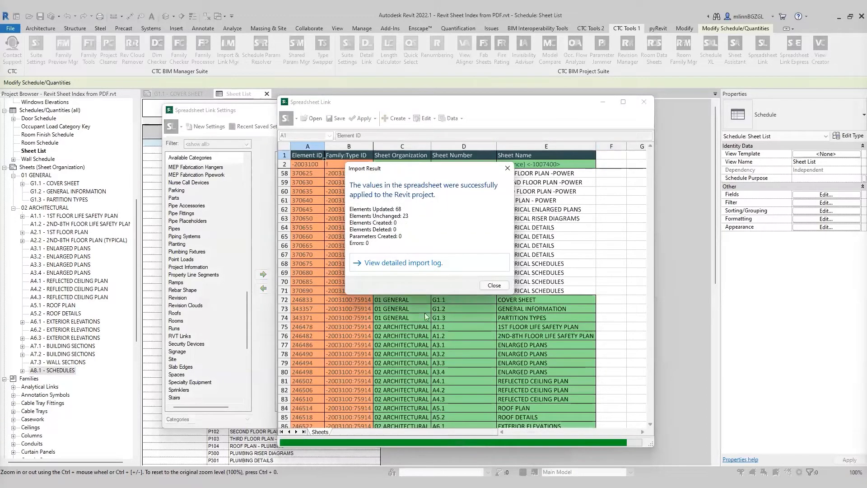
click(494, 285)
click(644, 102)
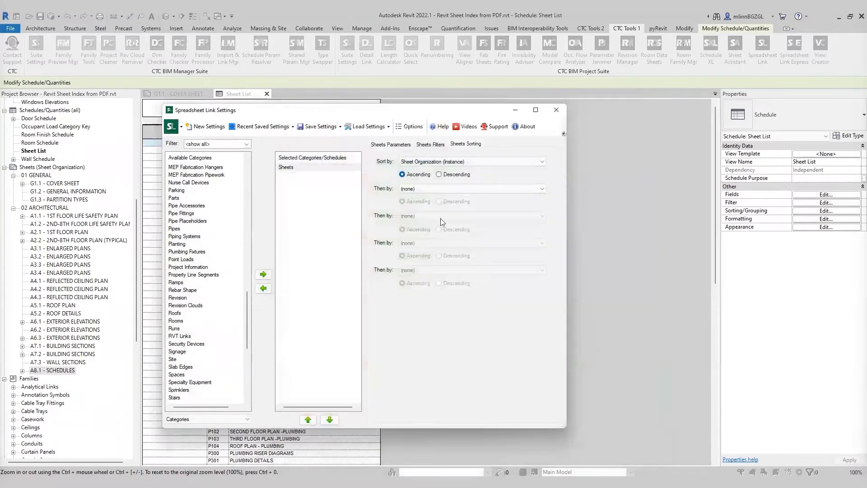
Step: Close the Spreadsheet Link Settings without saving the settings
click(557, 111)
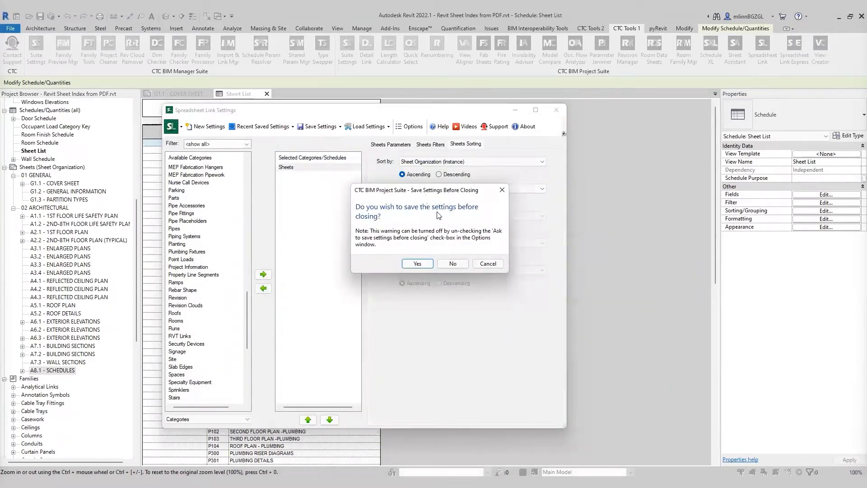
click(453, 263)
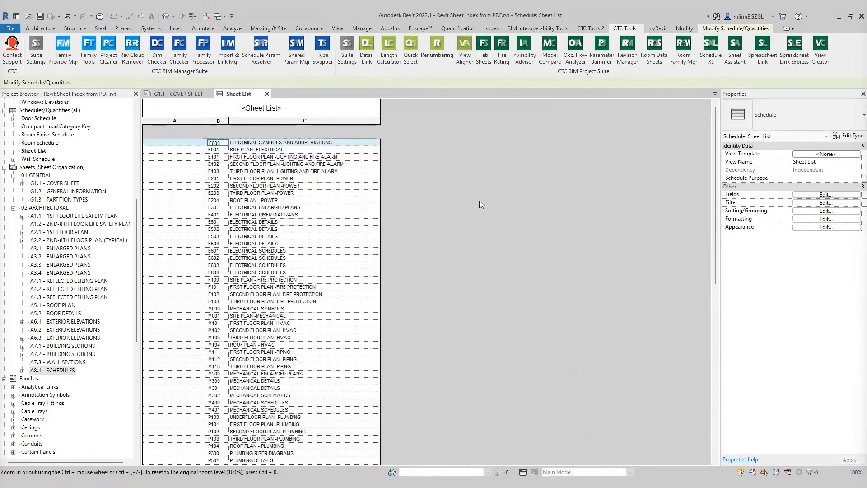
drag(715, 172, 756, 334)
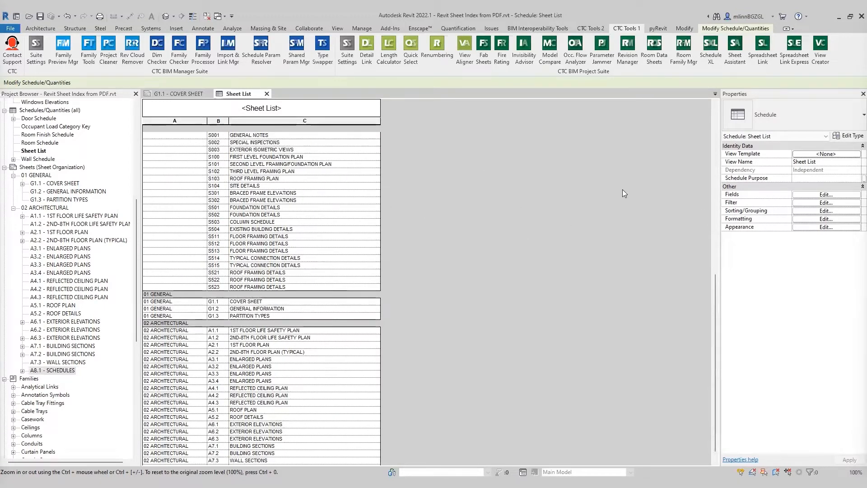
Step: Reopen Spreadsheet Link and add the Sheets category to the selected categories
click(763, 49)
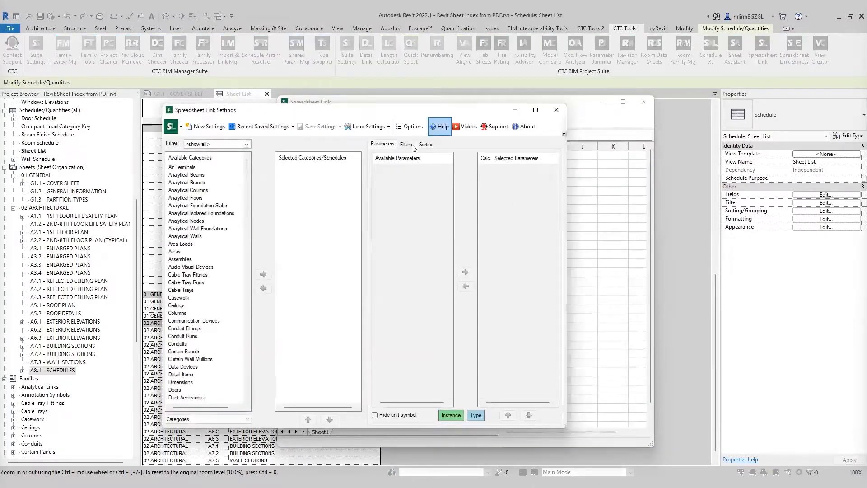
drag(460, 109, 437, 105)
scroll(175, 357, down, 2)
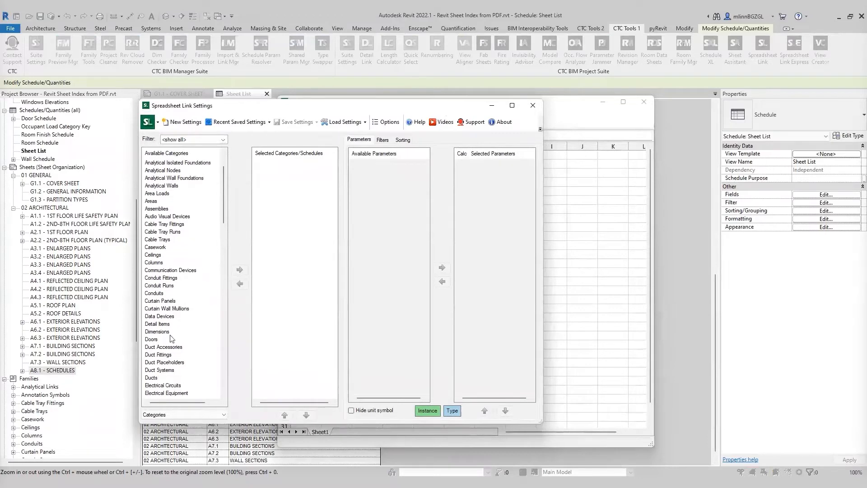
drag(224, 188, 228, 333)
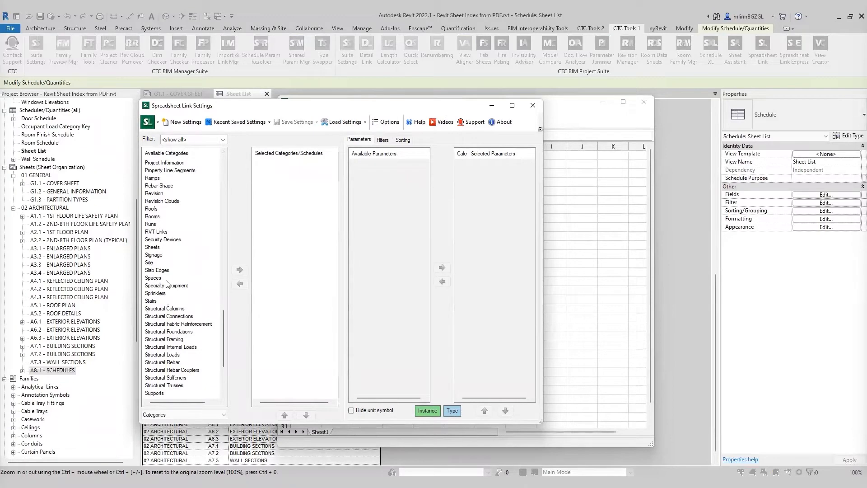
click(156, 247)
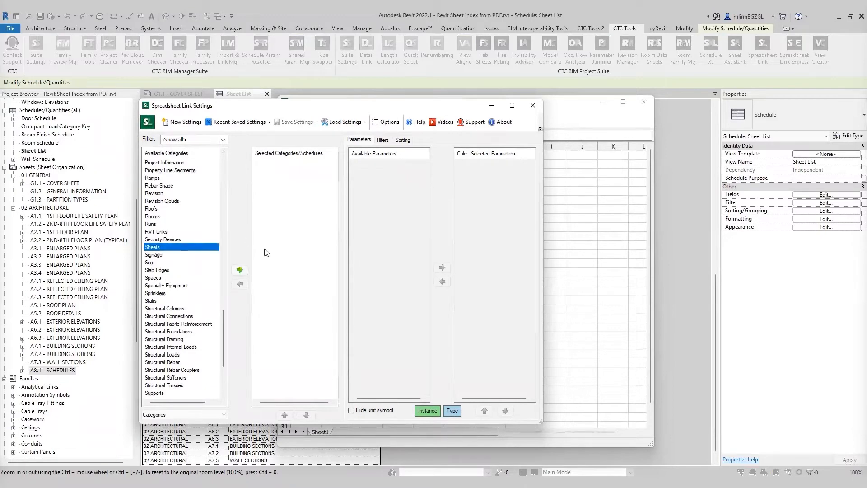
click(239, 270)
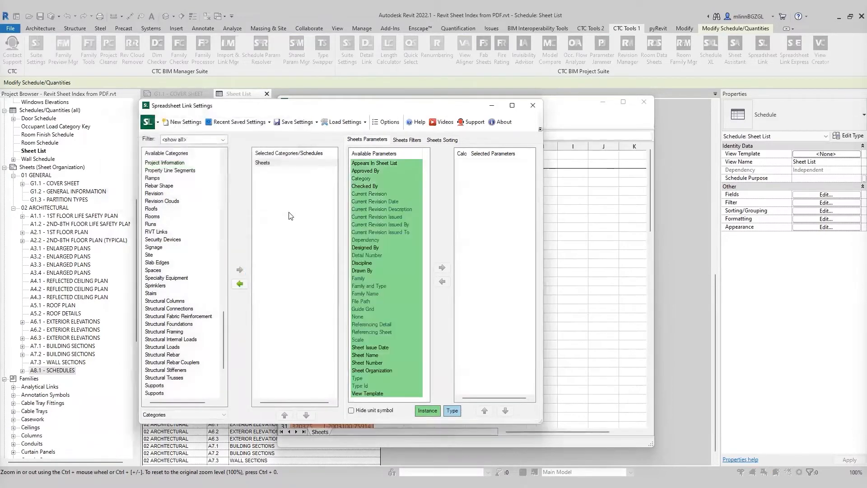
Step: Add the Sheet Organization, Sheet Number and Sheet Name parameters to the selected parameters
click(370, 324)
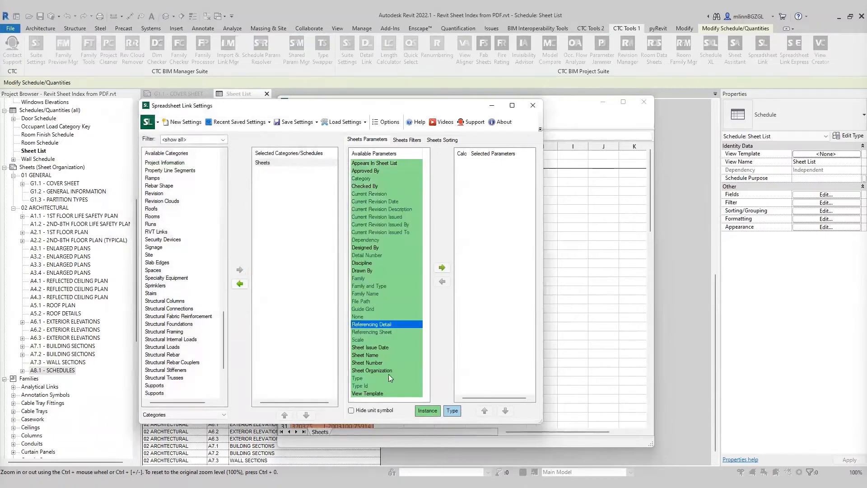
double_click(373, 370)
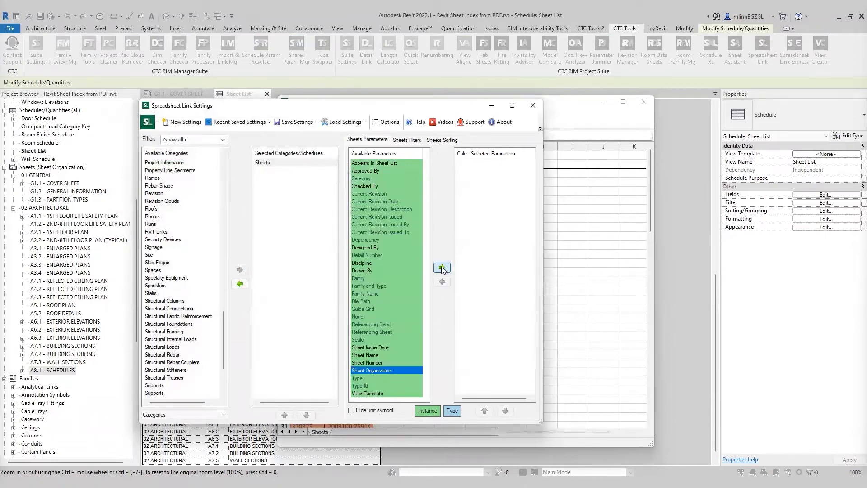
double_click(376, 364)
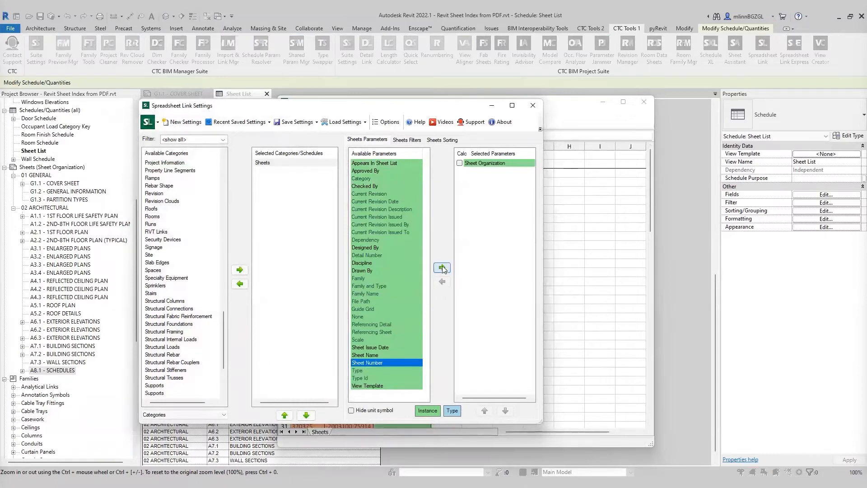
double_click(370, 355)
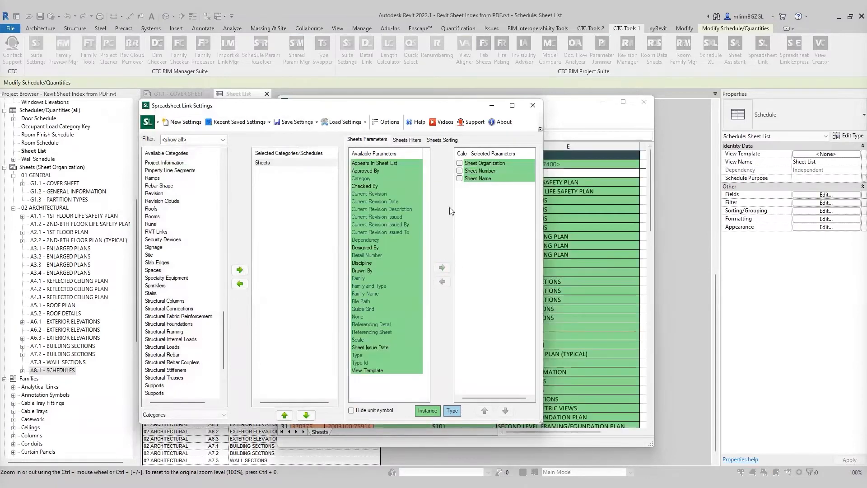
Step: Tick the checkbox beside Sheet Organization in the selected parameters list
click(566, 114)
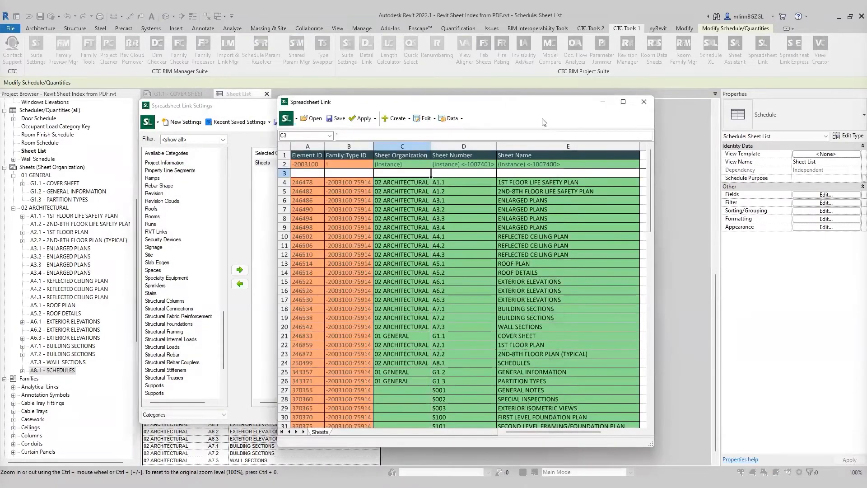
double_click(502, 107)
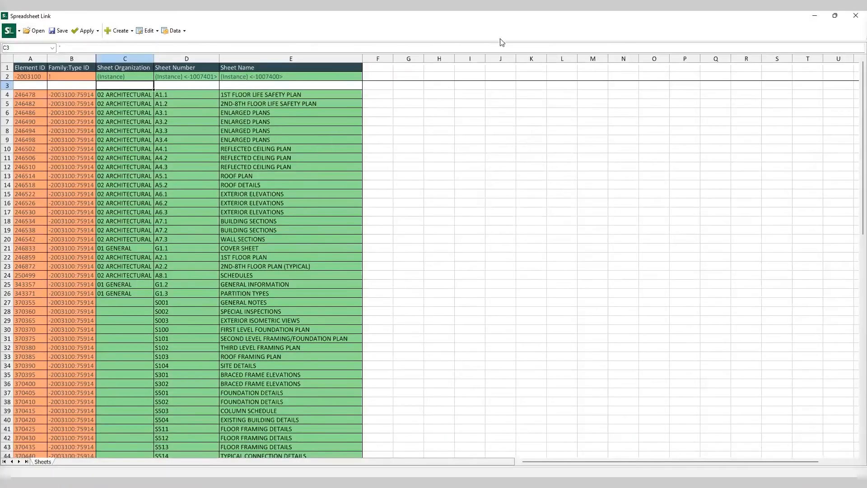
double_click(505, 21)
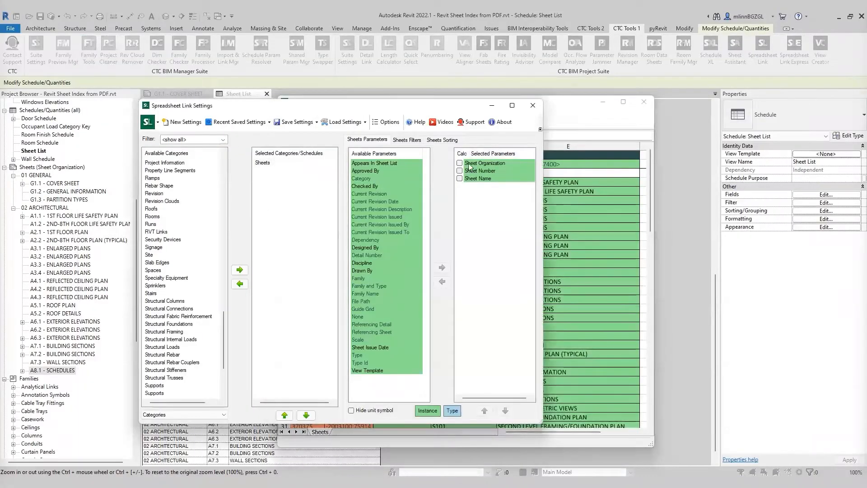
click(459, 163)
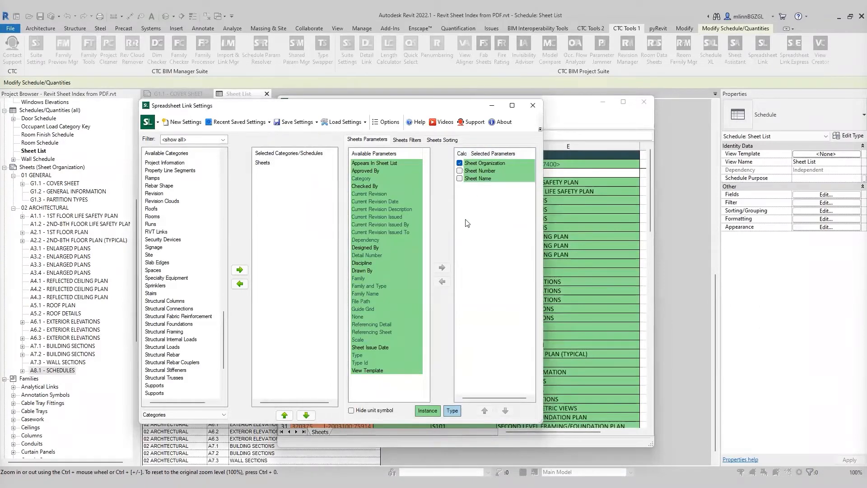
click(460, 171)
click(460, 170)
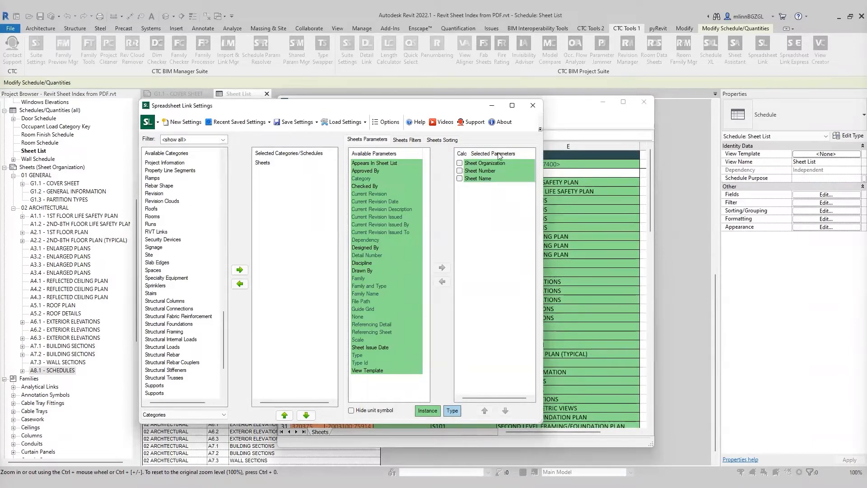
Step: Sort the sheets by Sheet Organization, then by Sheet Number, both ascending
click(441, 140)
click(411, 159)
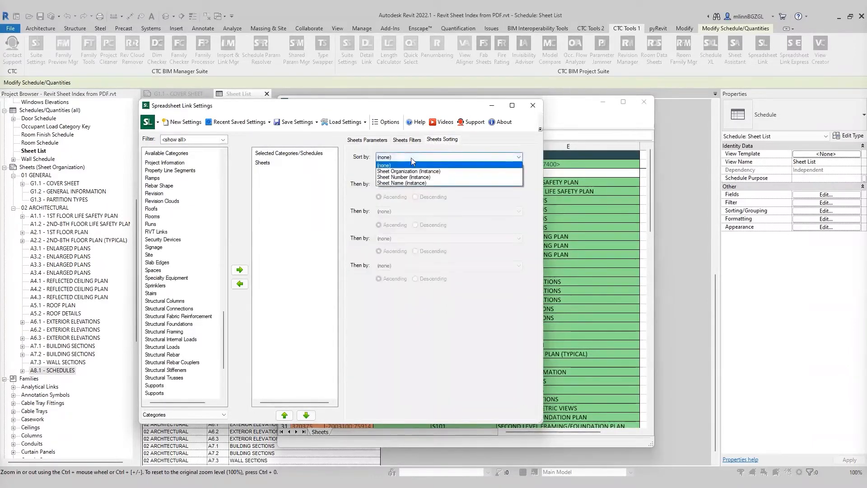
click(446, 181)
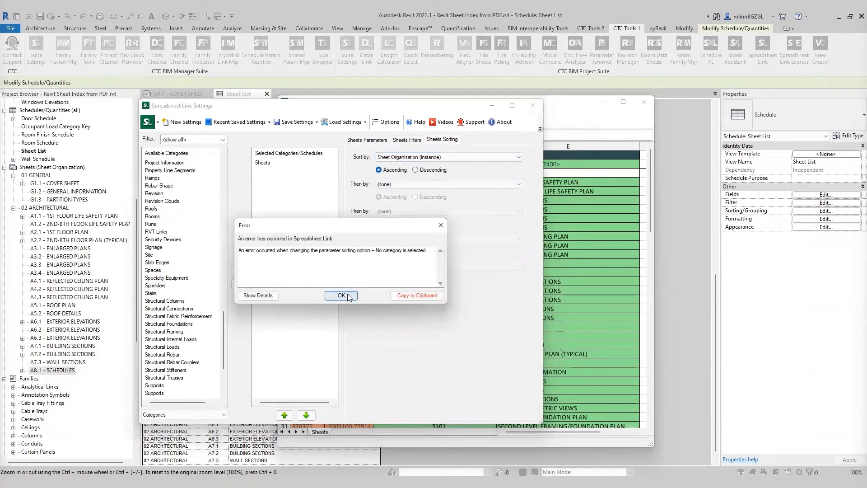
click(341, 296)
click(414, 183)
click(414, 198)
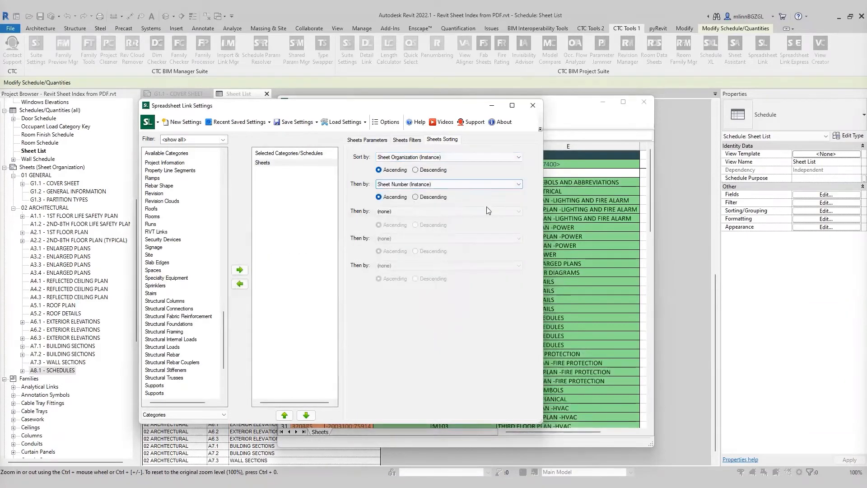
Step: Review the re-sorted sheet rows in the maximized Spreadsheet Link window
click(582, 122)
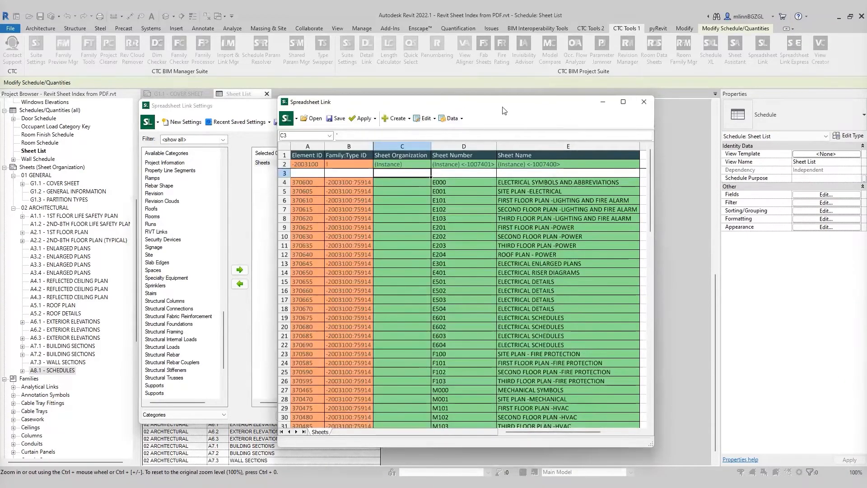
drag(502, 104, 488, 101)
drag(642, 258, 804, 257)
drag(608, 103, 582, 97)
double_click(582, 97)
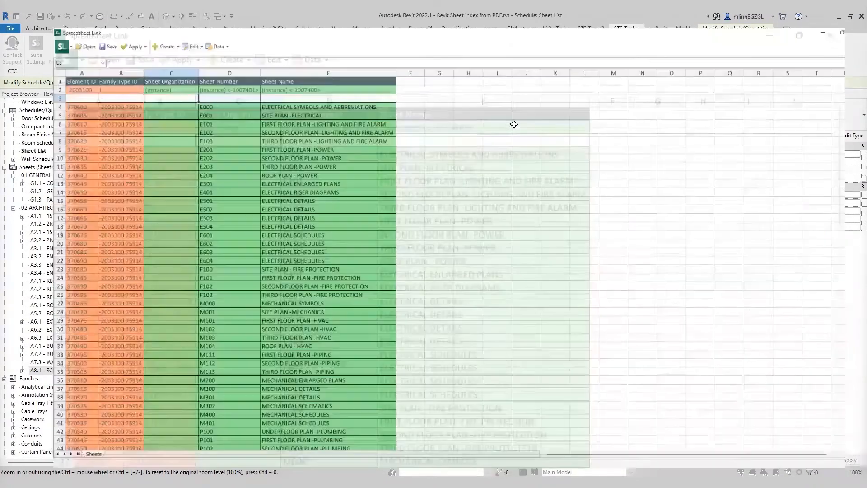
scroll(428, 231, down, 12)
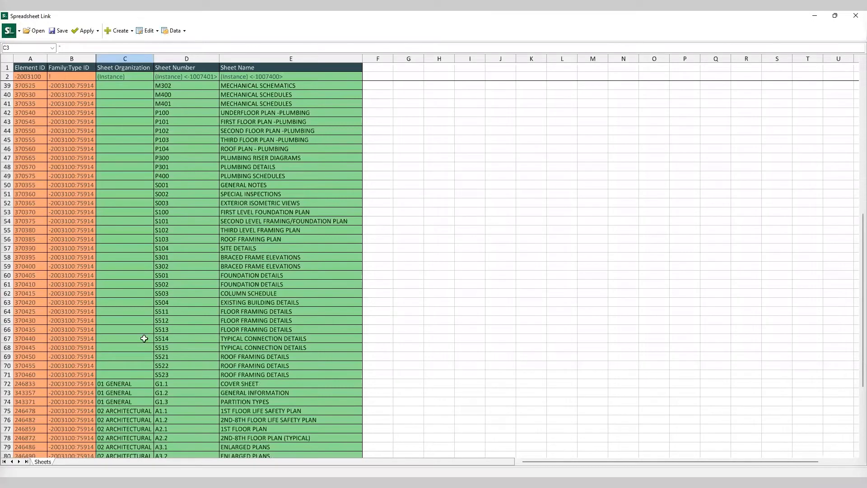
scroll(135, 361, down, 6)
scroll(236, 271, up, 3)
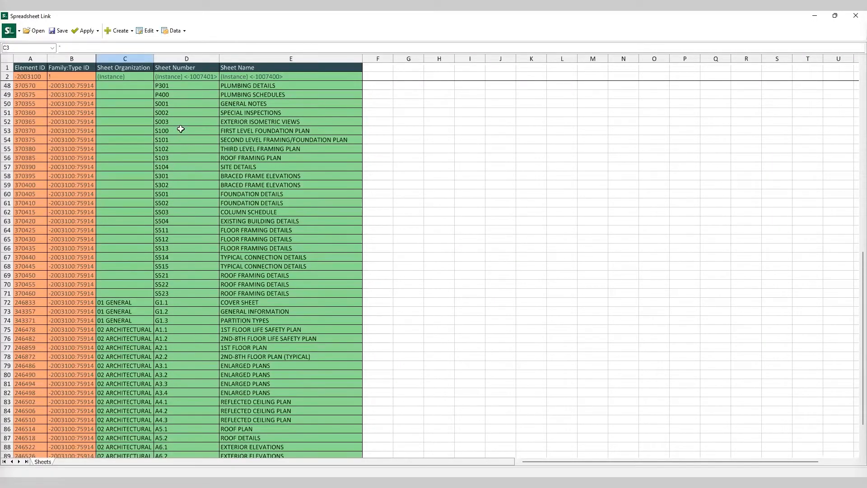
Step: Enter 03 STRUCTURAL as the Sheet Organization for sheet S001
click(135, 107)
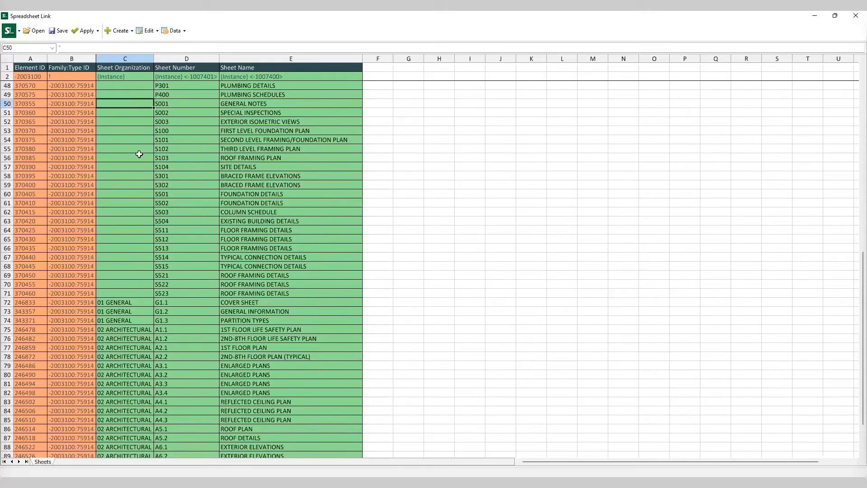
text(03)
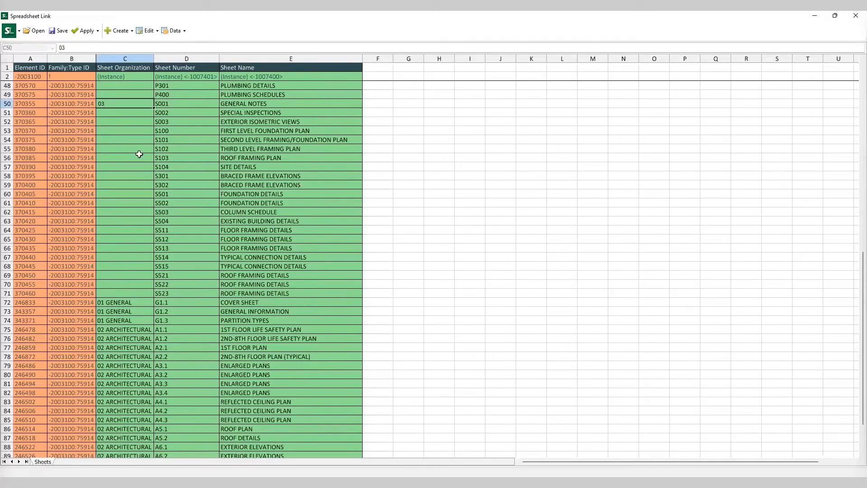
text( STRUCTURAL)
click(445, 166)
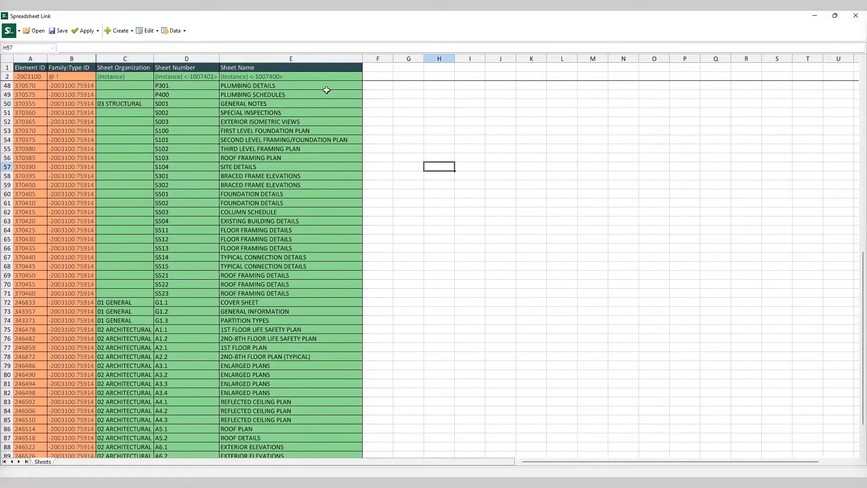
Step: Try to fill 03 STRUCTURAL down the structural sheet rows, then undo the incrementing fill
click(138, 105)
drag(156, 122, 163, 298)
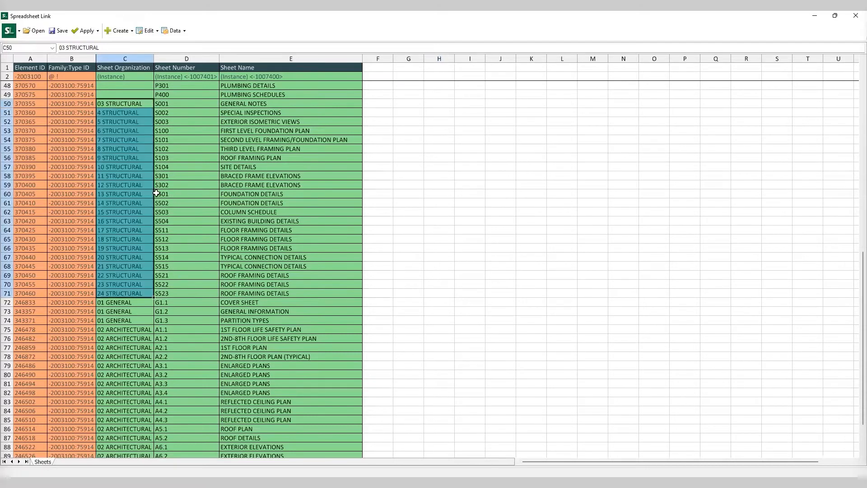
click(422, 178)
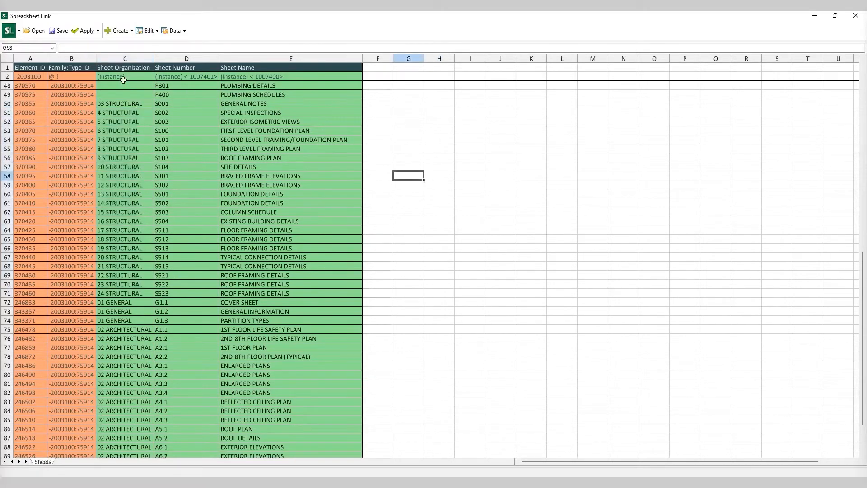
key(ctrl+z)
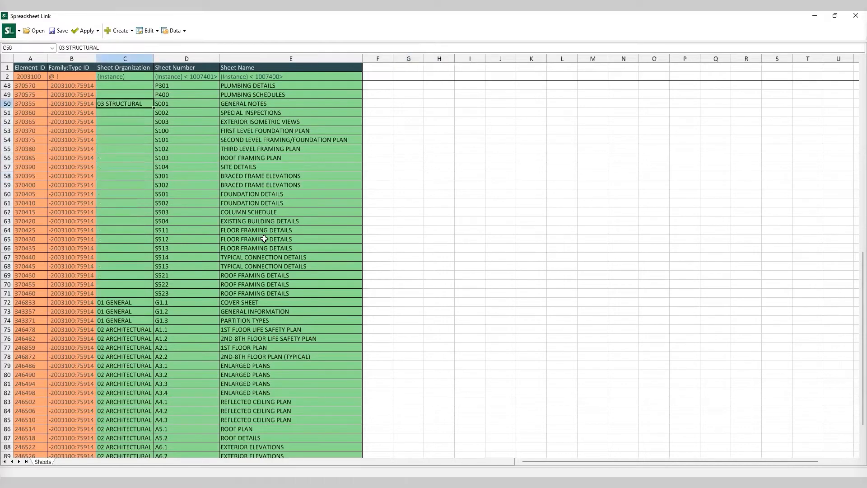
Step: Copy 03 STRUCTURAL unchanged down the Sheet Organization cells through sheet S523
drag(229, 195, 215, 191)
click(137, 106)
drag(154, 107, 158, 299)
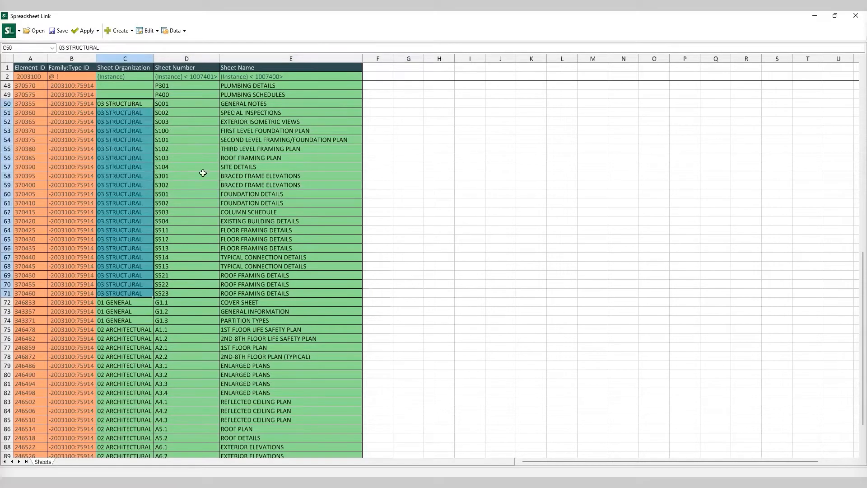
Step: Enter 04 MECHANICAL as Sheet Organization for sheet M000 and copy it down through M401
scroll(151, 190, up, 9)
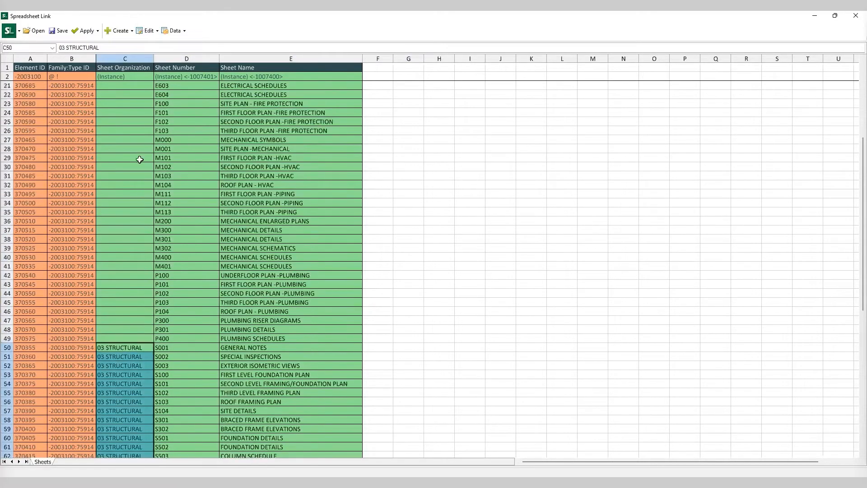
click(401, 225)
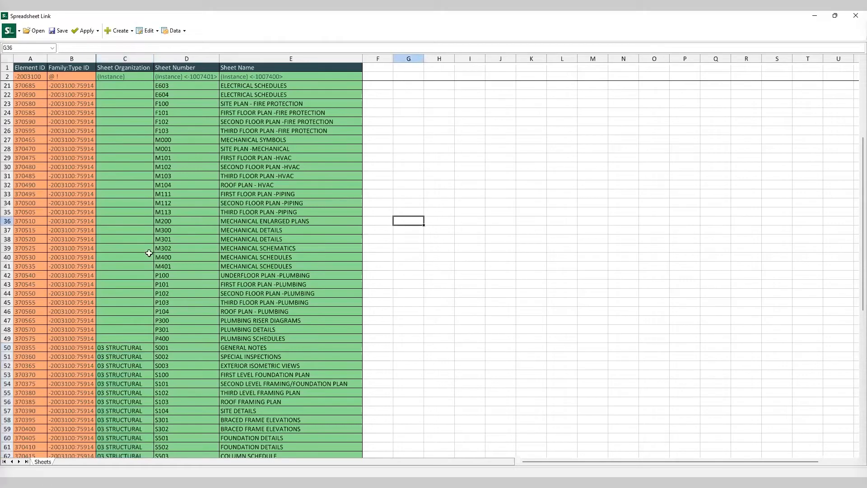
click(132, 141)
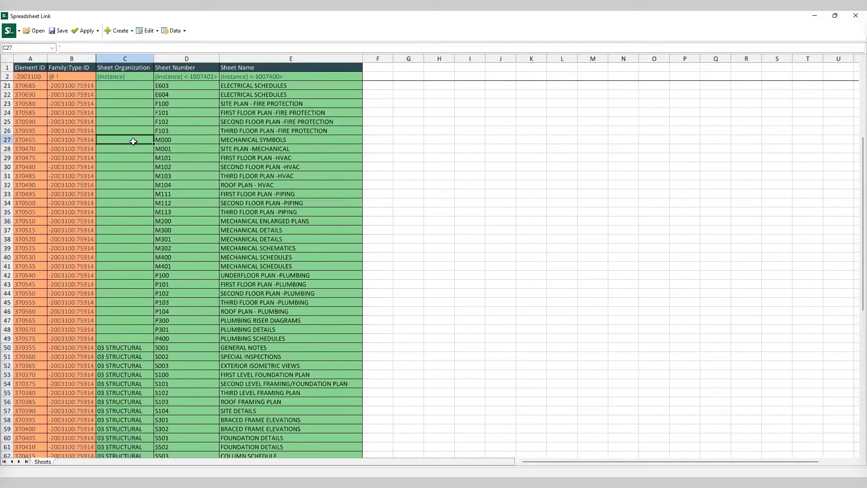
text(04)
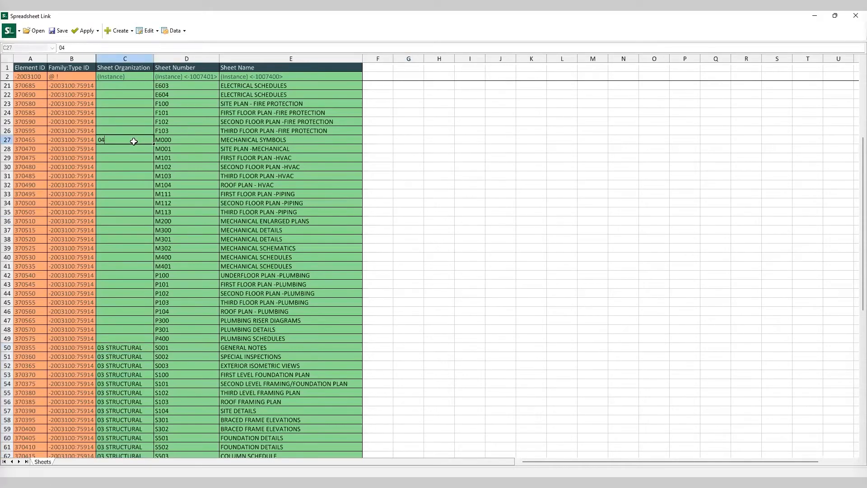
text(J)
text(MECHANICAL)
click(179, 158)
click(139, 140)
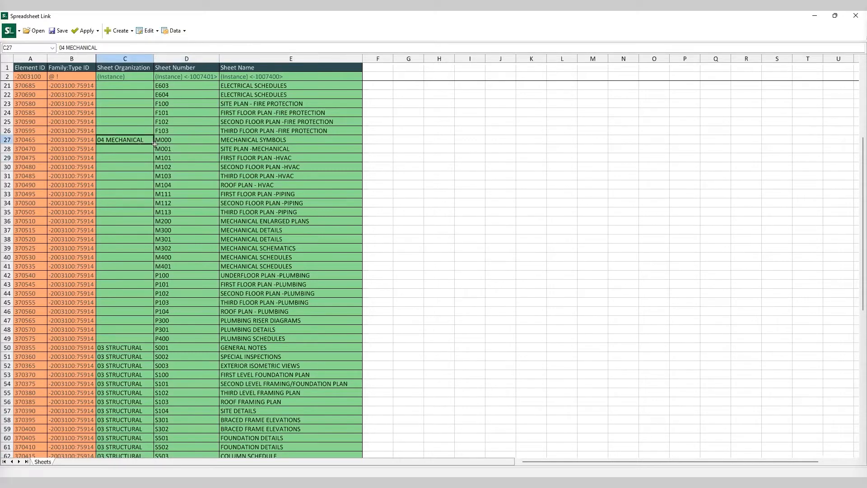
drag(155, 144, 162, 272)
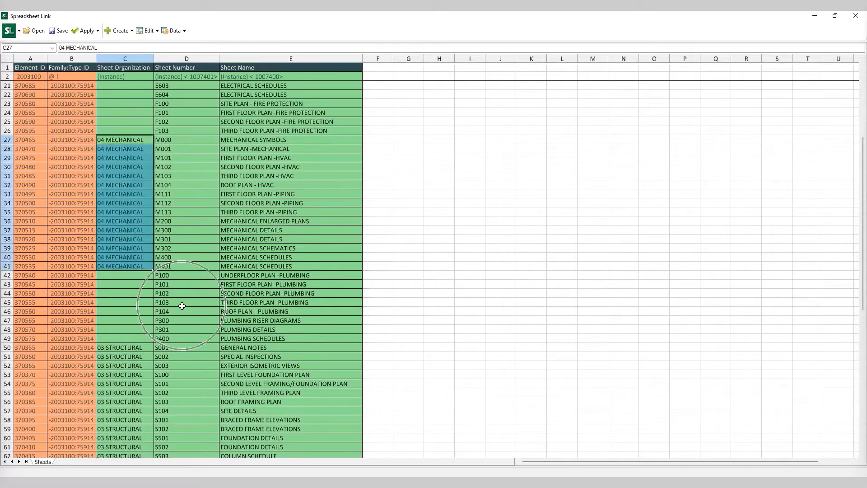
click(182, 295)
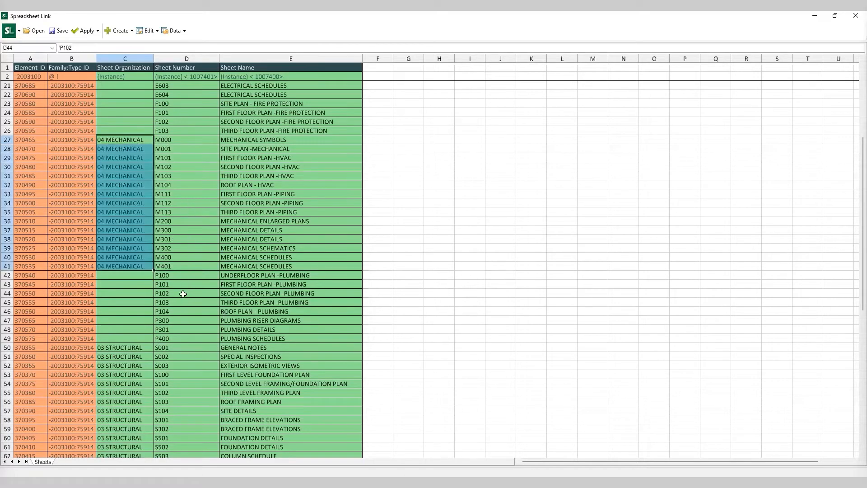
Step: Enter 05 PLUMBING as Sheet Organization for sheet P100 and copy it down through P400
click(122, 275)
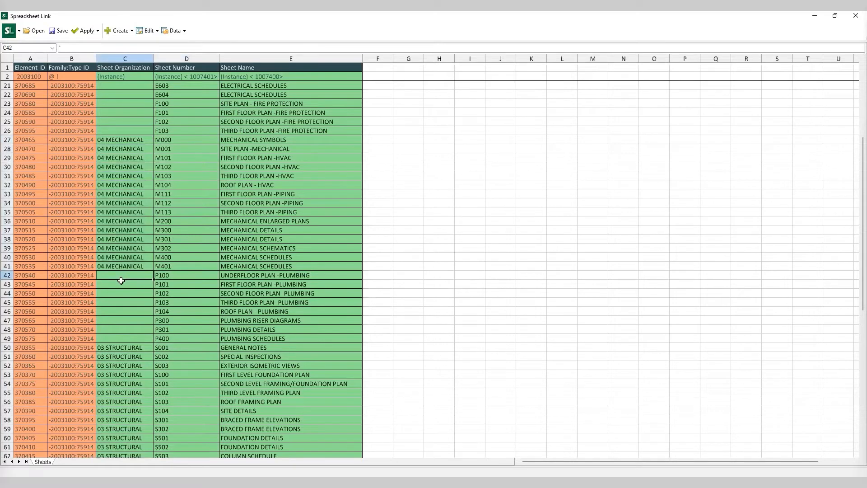
text(05 PLUMBING)
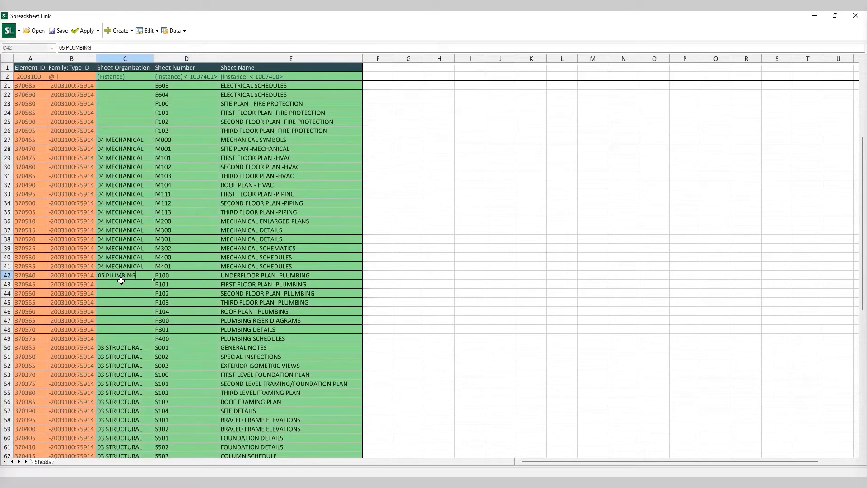
key(Return)
click(207, 283)
click(136, 277)
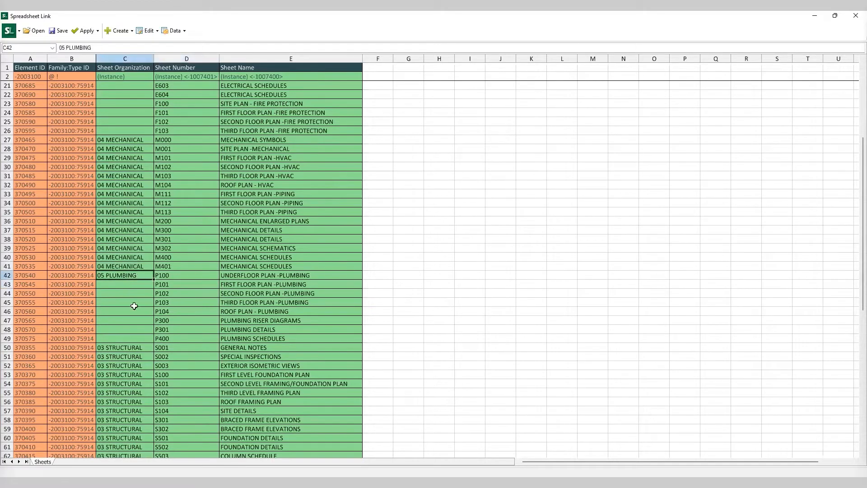
drag(154, 278, 156, 343)
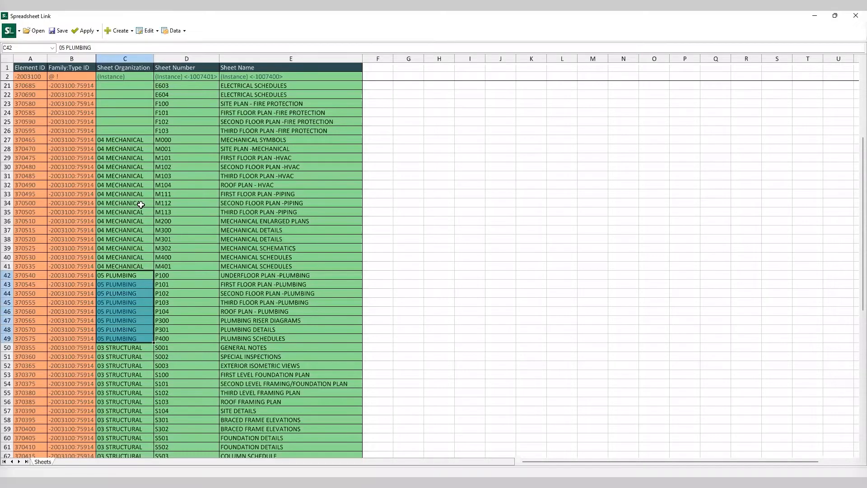
scroll(141, 204, up, 5)
scroll(172, 289, down, 2)
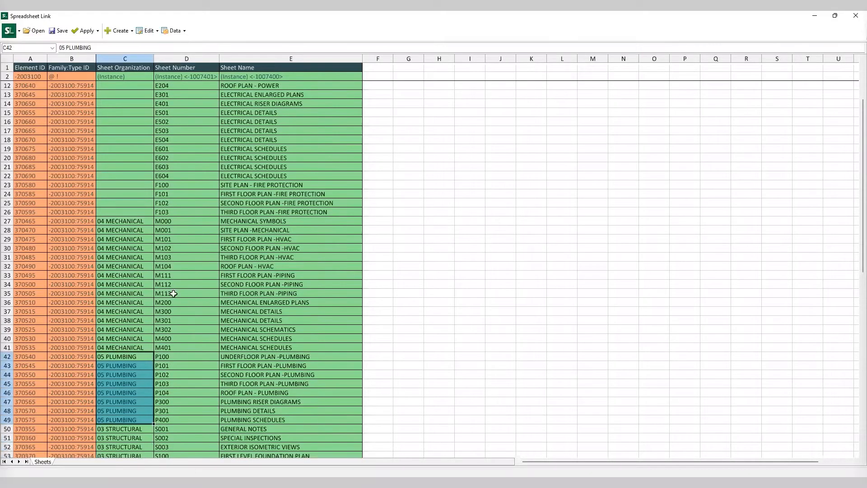
Step: Enter 06 FIRE PROTECTION as Sheet Organization for sheet F100 and copy it down through F103
click(138, 186)
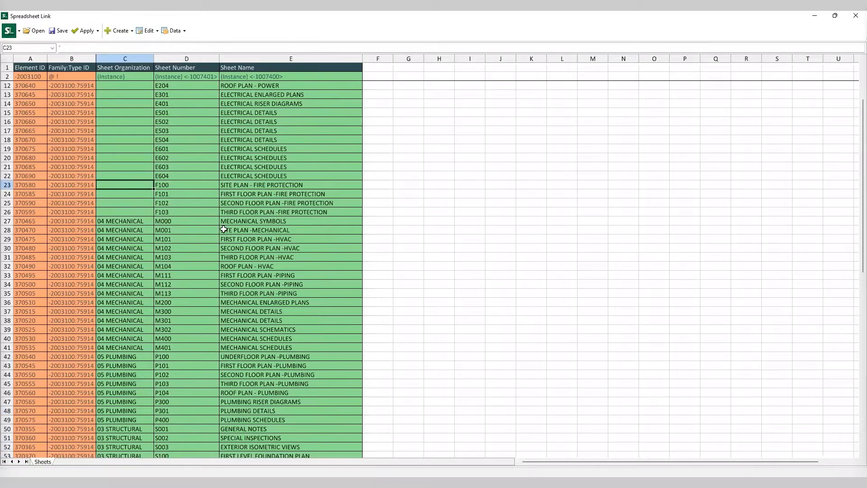
text(06 FIR)
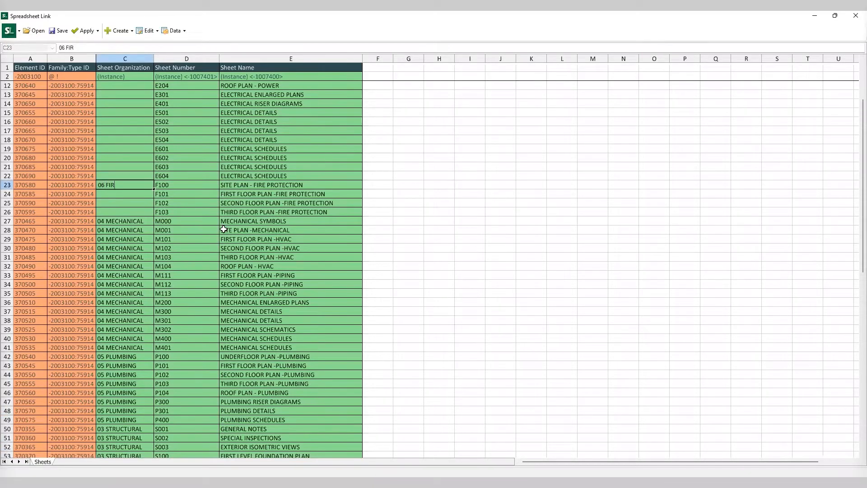
text(E PROTECTION)
key(Return)
click(184, 230)
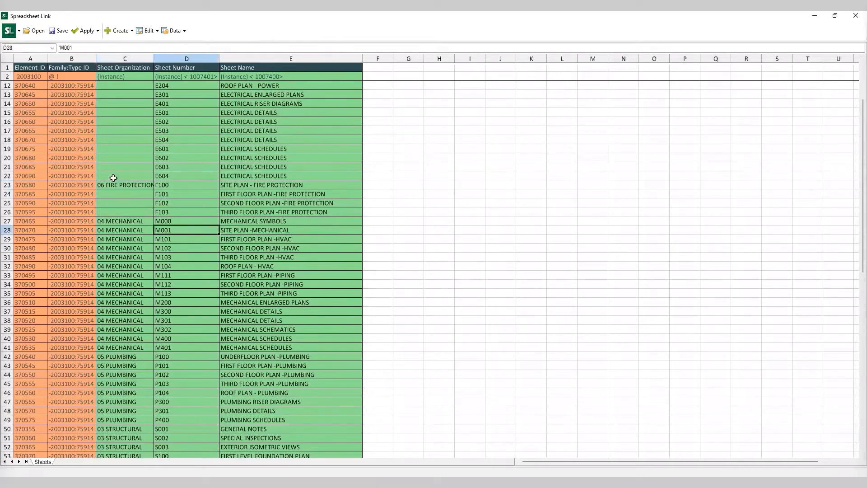
click(114, 185)
drag(155, 194, 155, 212)
Step: Enter 07 ELECTRICAL as Sheet Organization for sheet E000 and copy it down through E604
scroll(177, 223, up, 3)
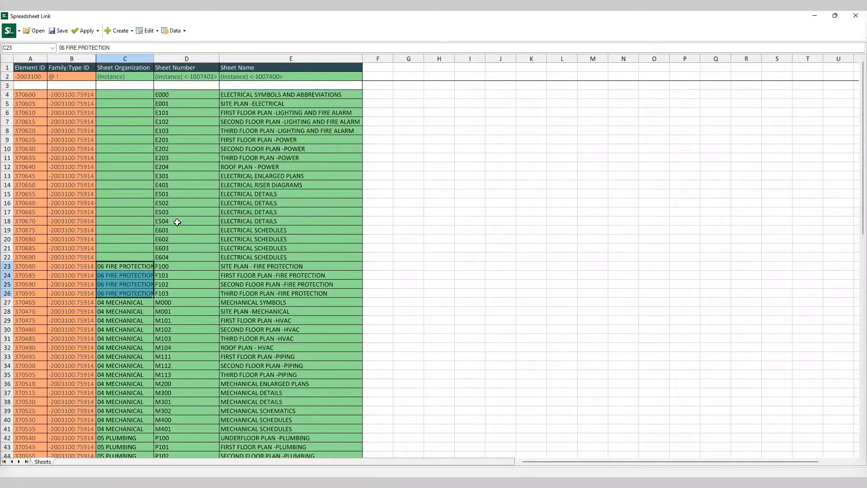
click(137, 95)
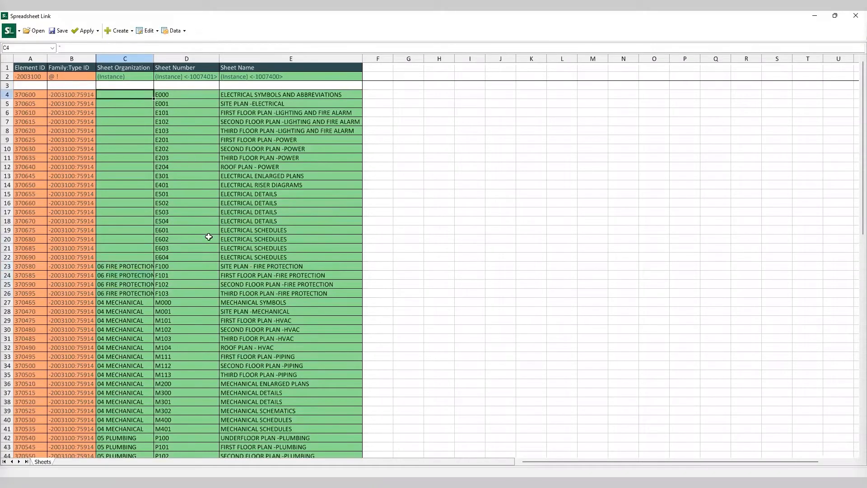
text(07)
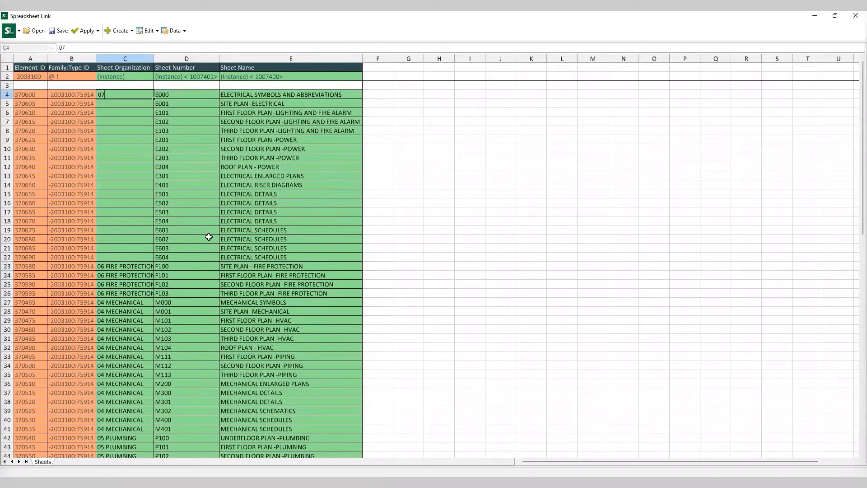
text( ELECTRICAL)
key(Return)
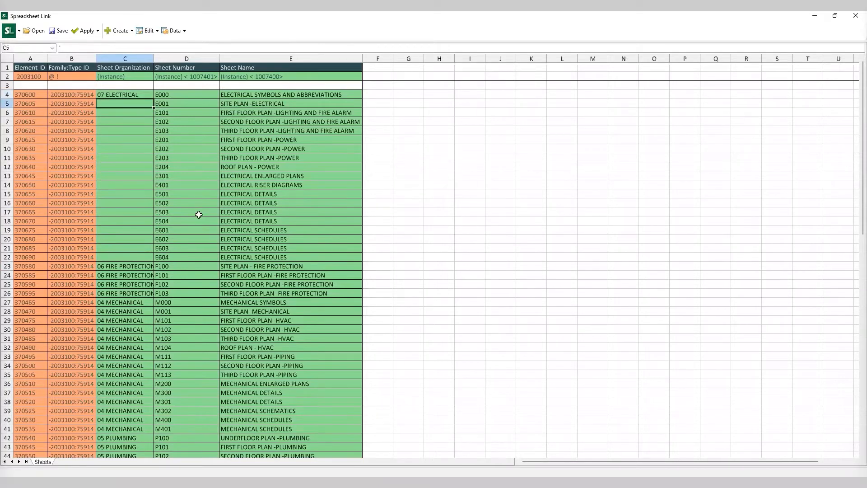
click(199, 185)
click(131, 94)
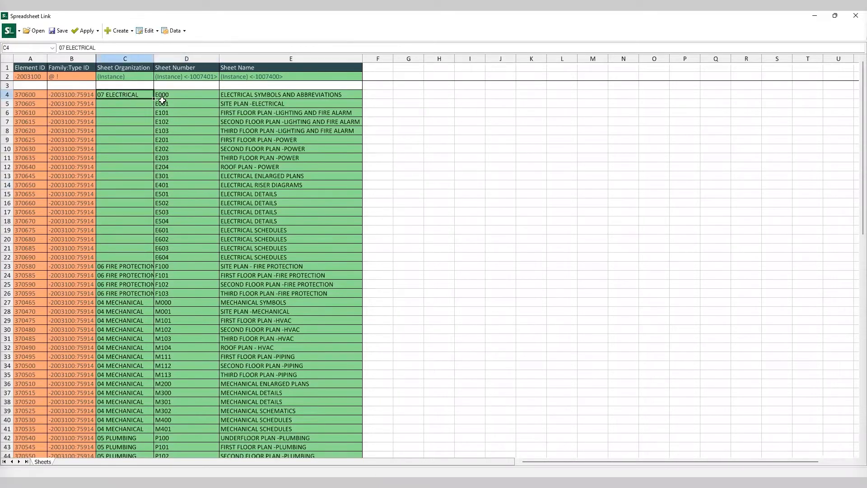
drag(154, 98, 158, 262)
click(439, 166)
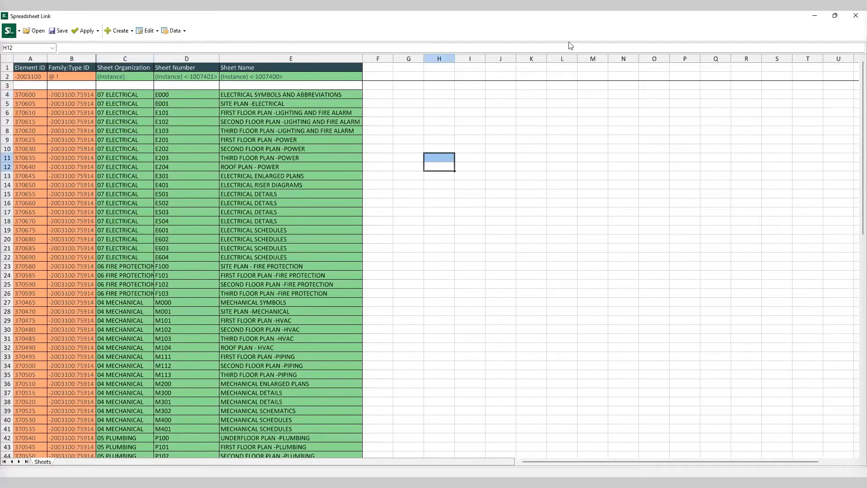
Step: Apply the active worksheet's values to the Revit project and close the import result
click(835, 16)
drag(527, 96, 511, 87)
click(307, 103)
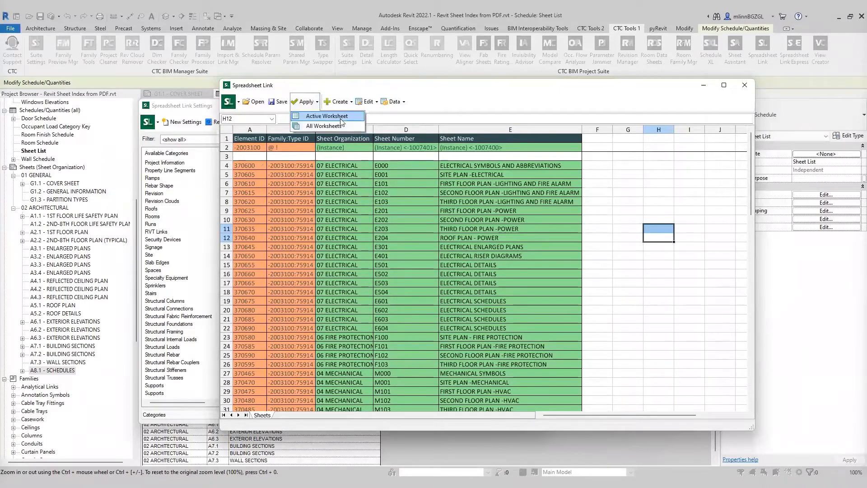
click(327, 116)
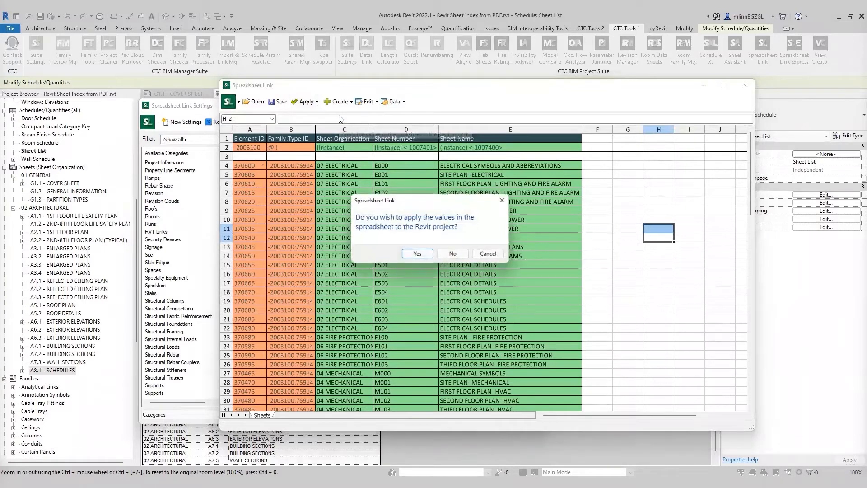
click(419, 254)
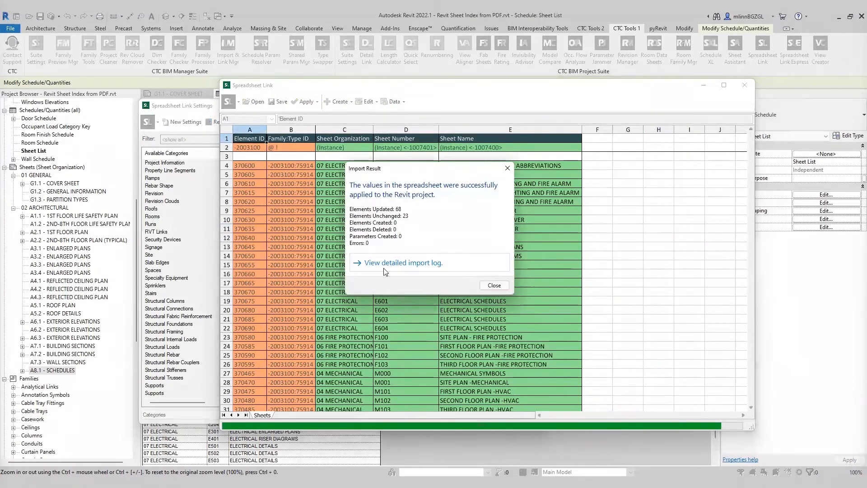
click(500, 286)
Step: Close Spreadsheet Link and its settings window without saving the settings
click(744, 85)
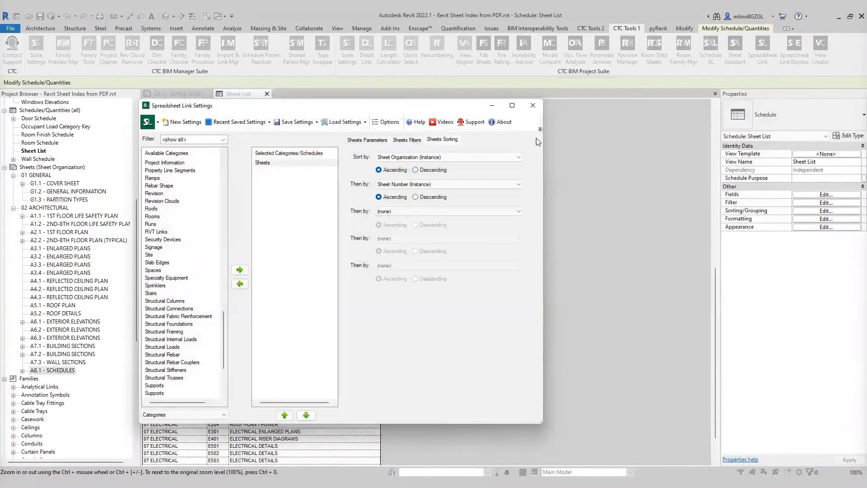
click(533, 105)
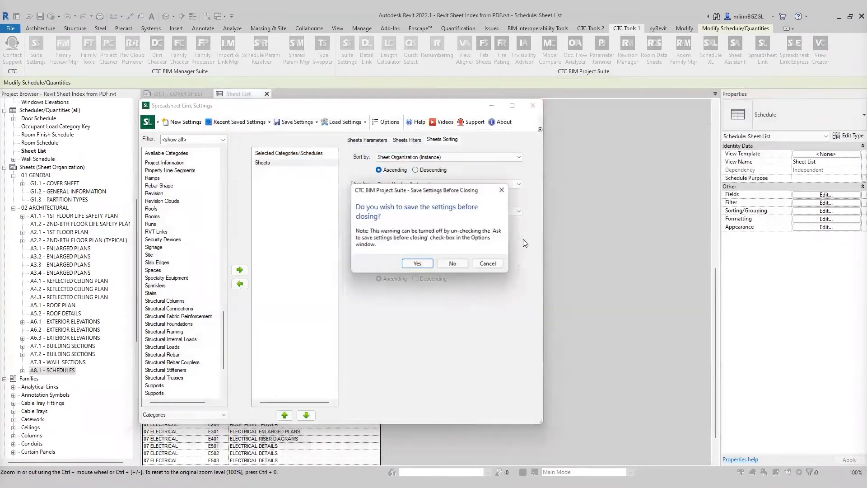
click(448, 264)
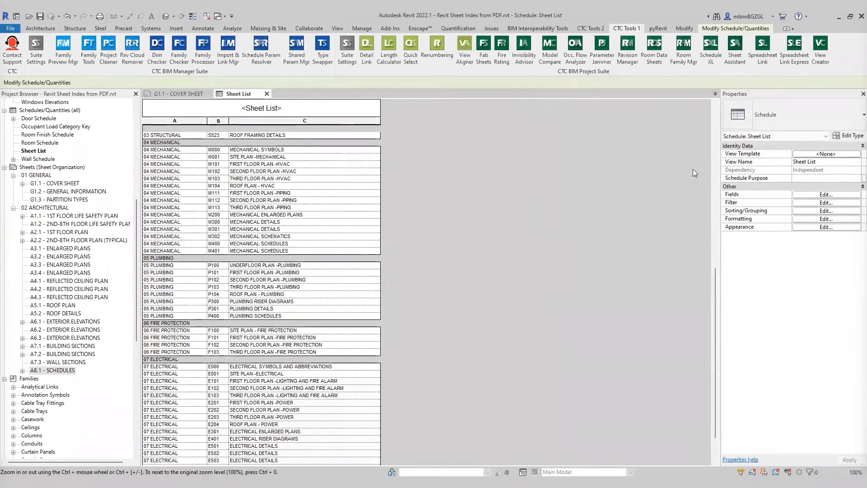
drag(717, 288, 711, 115)
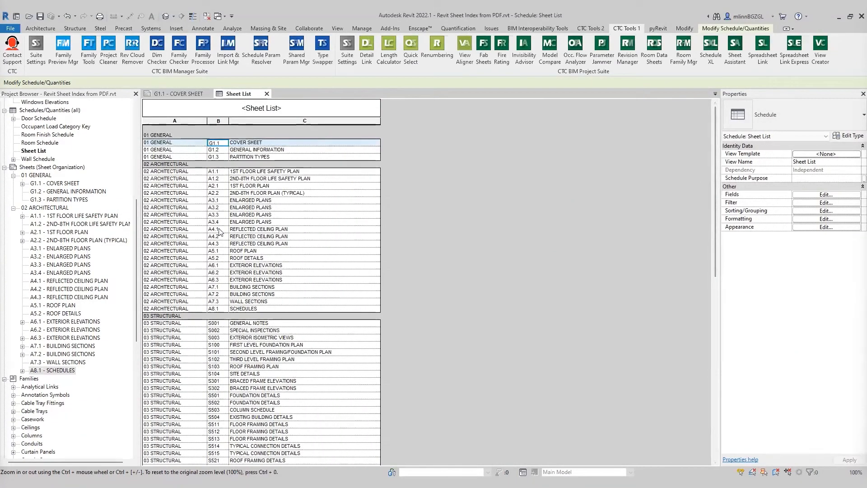
Step: Hide the Sheet Organization column in the Sheet List schedule
drag(715, 167, 731, 373)
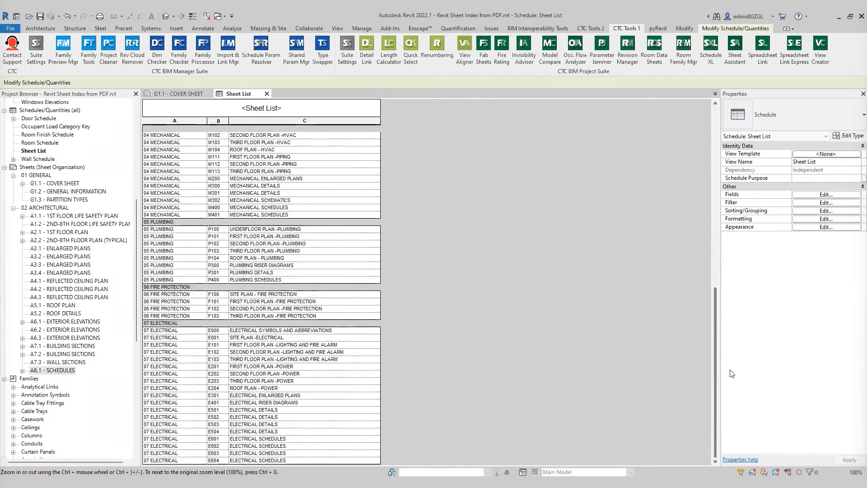
click(180, 94)
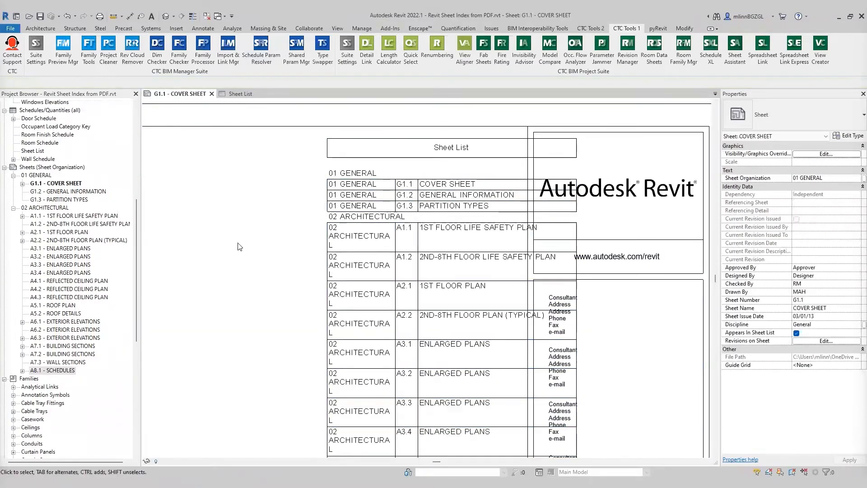
click(243, 93)
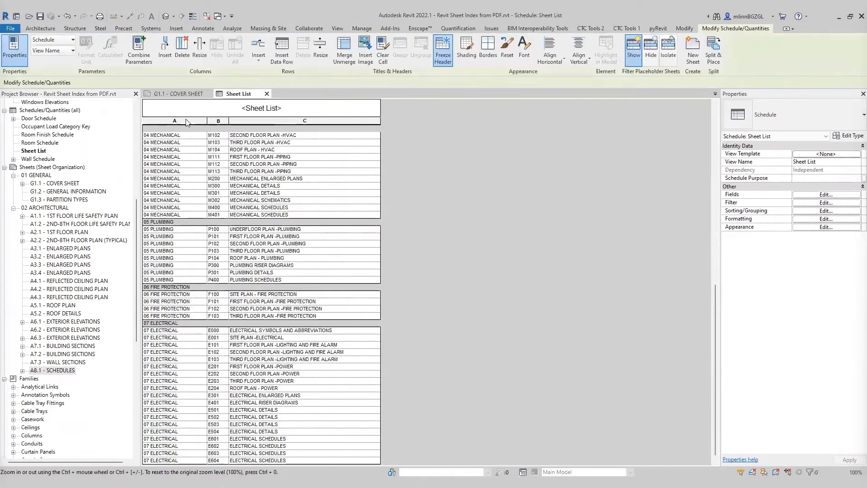
click(186, 123)
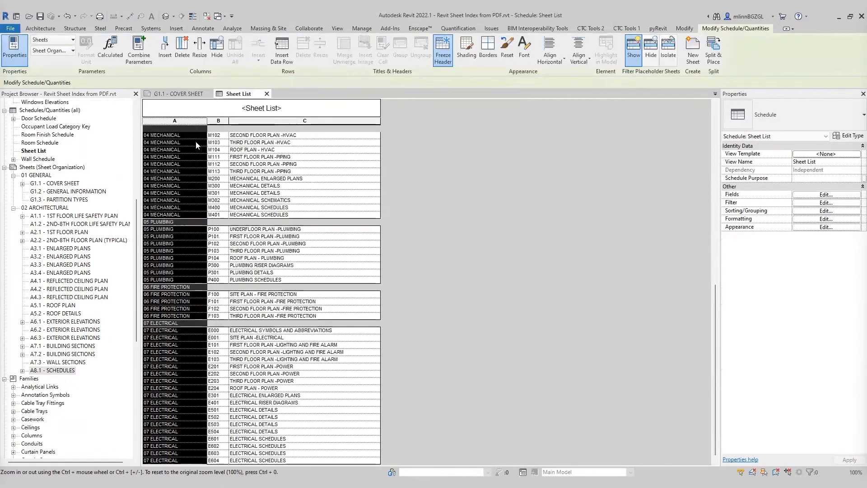
click(217, 49)
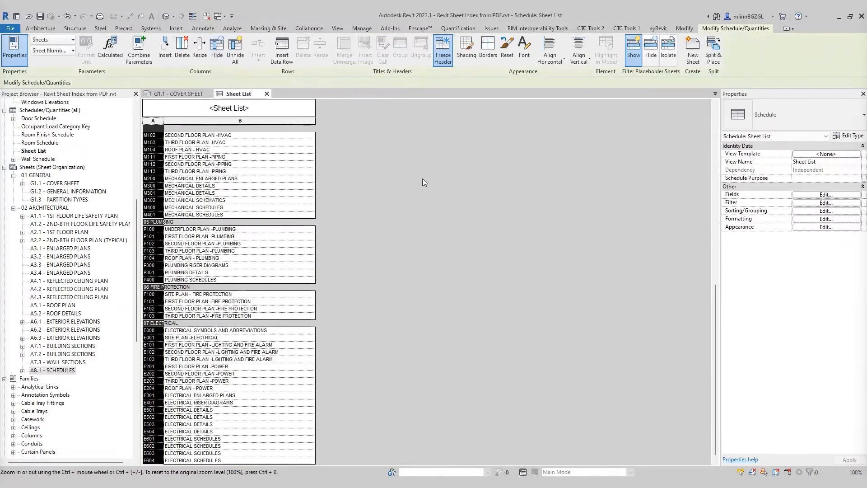
Step: Examine how the sheet list appears on the G1.1 cover sheet
click(196, 90)
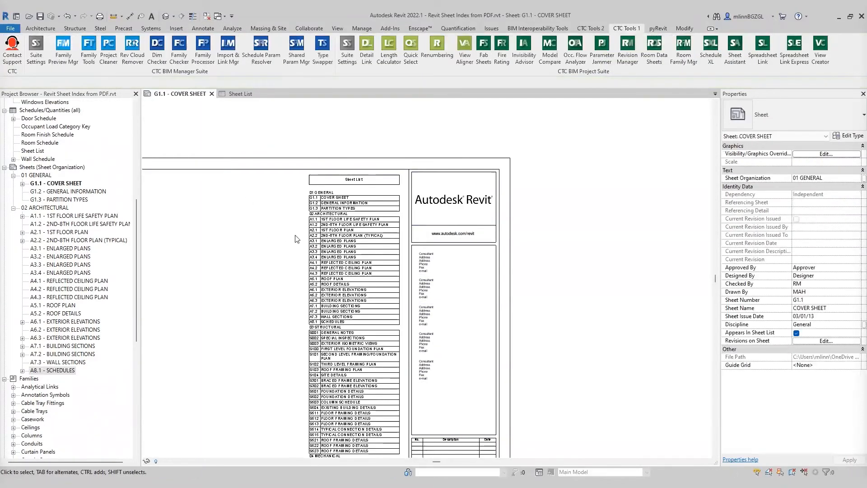
middle_drag(327, 190, 302, 201)
scroll(246, 218, up, 1)
mouse_move(245, 219)
middle_down()
mouse_move(231, 194)
mouse_move(238, 205)
middle_up()
key(ctrl+Tab)
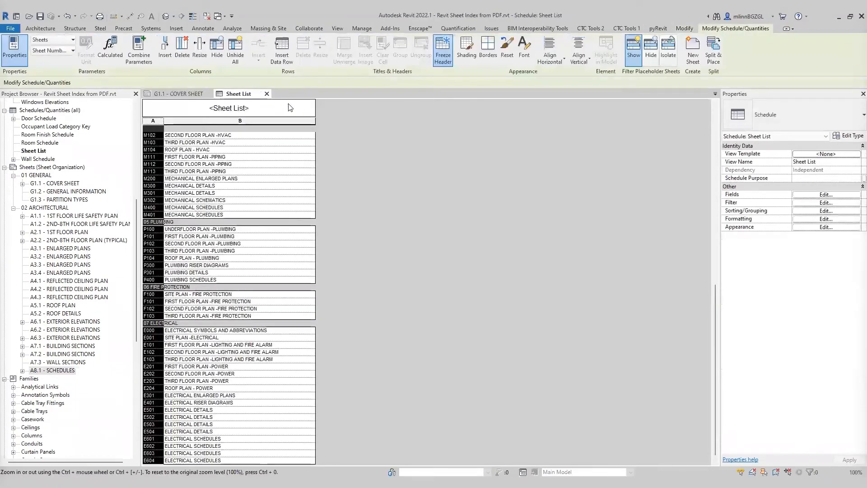
Step: Turn off the title in the Sheet List schedule's appearance properties
key(Up)
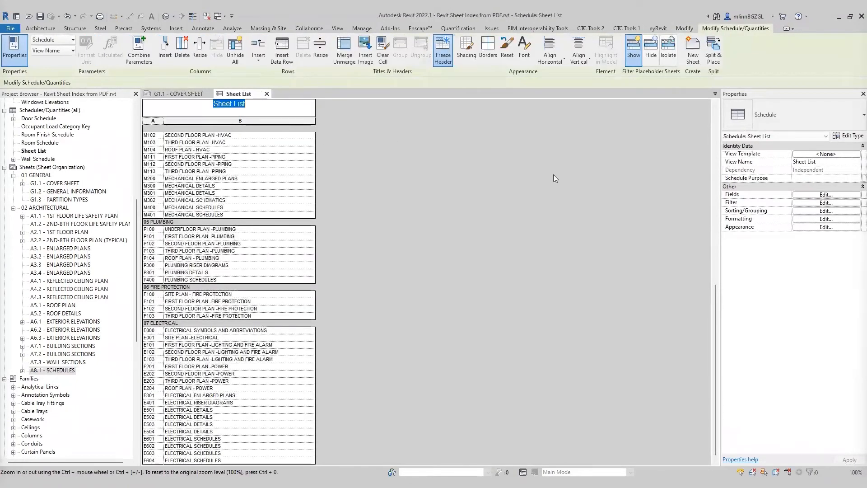
click(827, 227)
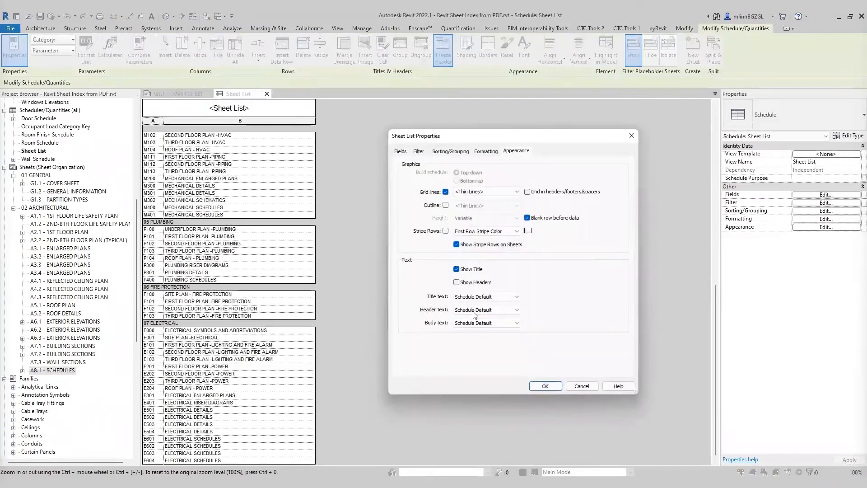
click(473, 270)
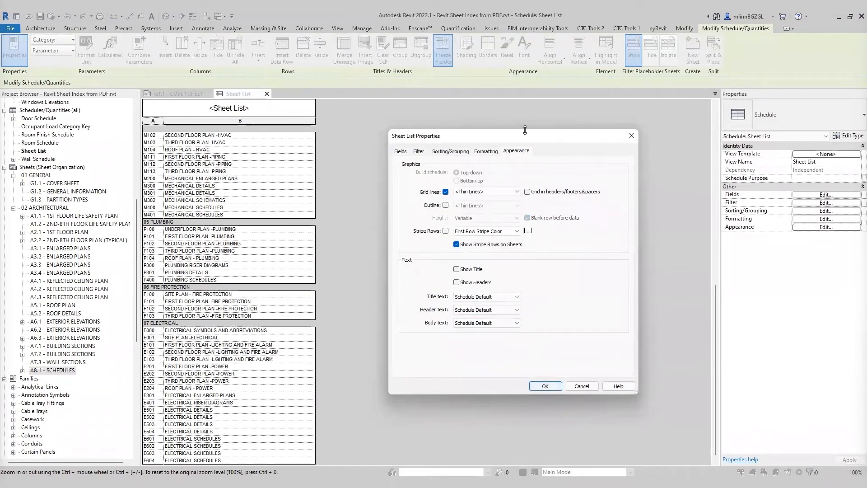
click(457, 153)
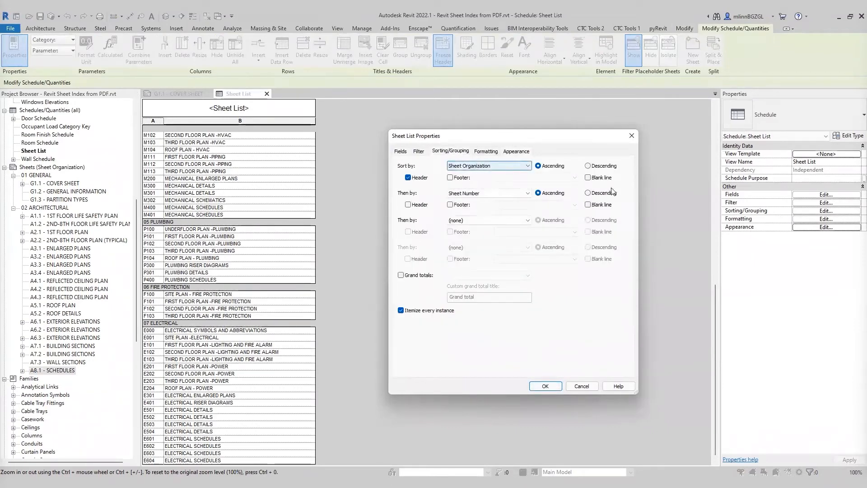
click(554, 386)
Step: Review the untitled sheet list on the G1.1 cover sheet
scroll(406, 154, up, 4)
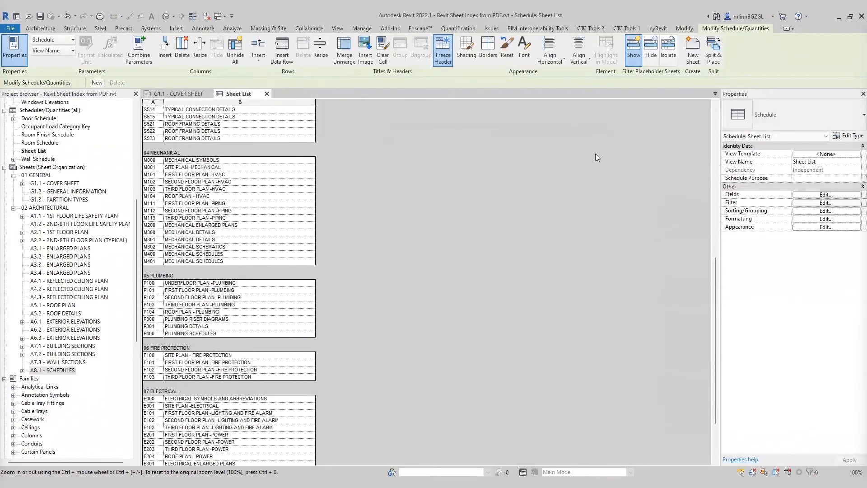
click(267, 94)
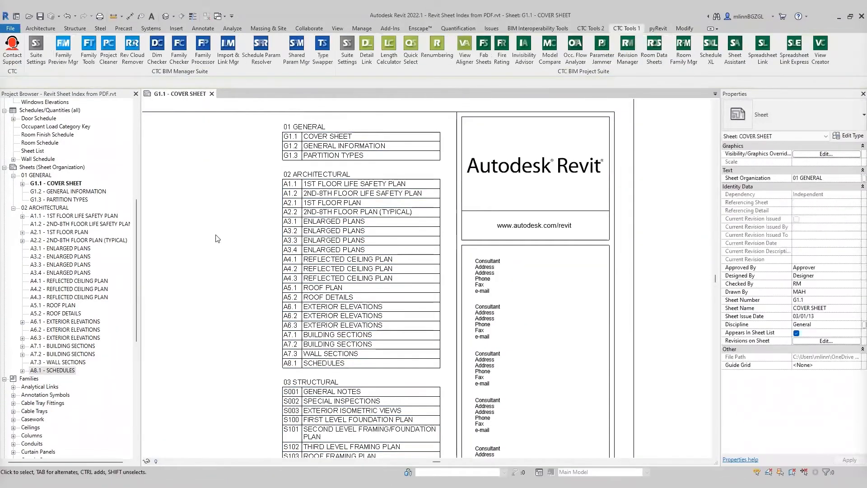
scroll(325, 183, down, 1)
middle_drag(299, 220, 314, 197)
scroll(352, 303, up, 4)
middle_drag(380, 304, 317, 205)
scroll(319, 194, down, 2)
scroll(338, 326, up, 2)
middle_drag(313, 292, 284, 294)
Step: Resize the Sheet List's sheet number column to 0.75"
click(403, 279)
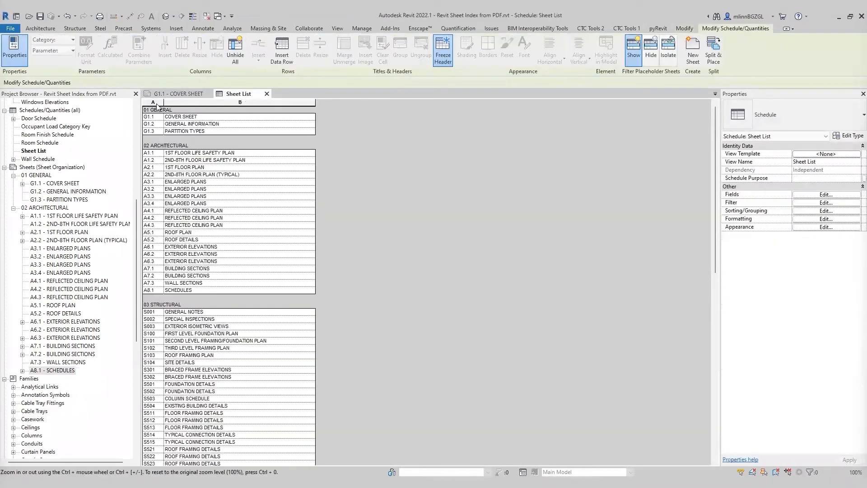
click(156, 103)
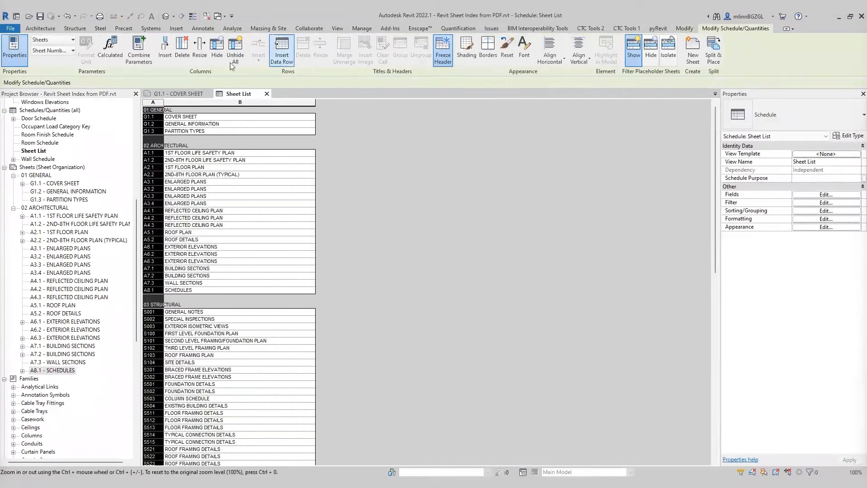
click(200, 49)
drag(430, 244, 401, 254)
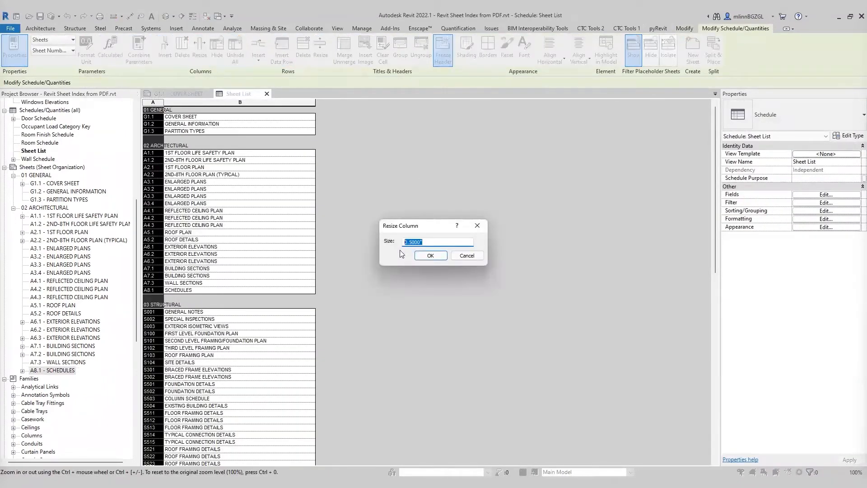
text(.75)
click(446, 256)
Step: Nudge the sheet list on the cover sheet to the left
click(267, 93)
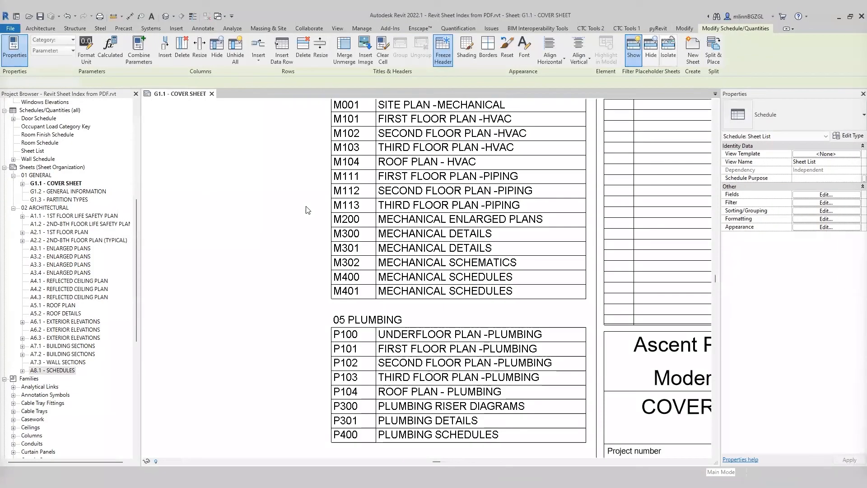
scroll(267, 215, down, 5)
middle_drag(256, 258, 348, 288)
scroll(349, 289, up, 5)
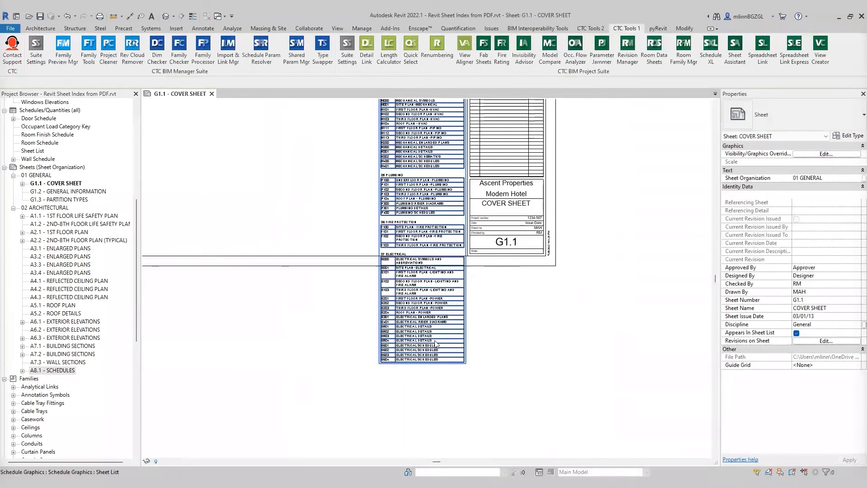
scroll(346, 218, down, 6)
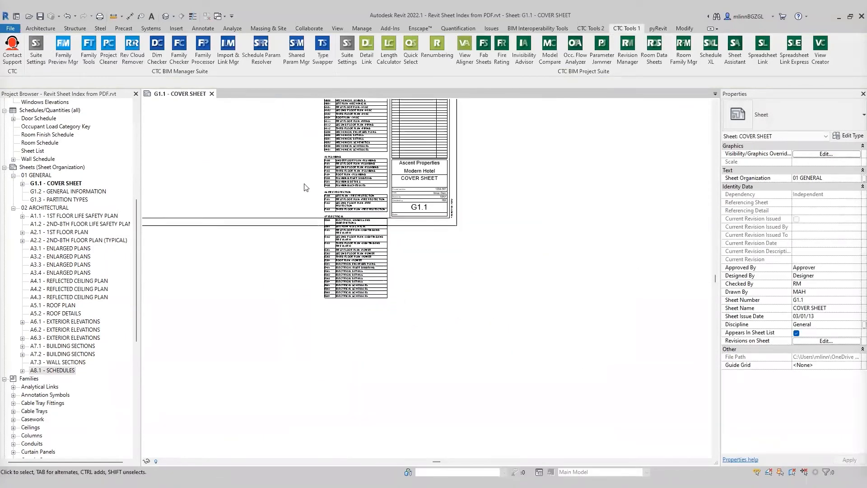
click(452, 216)
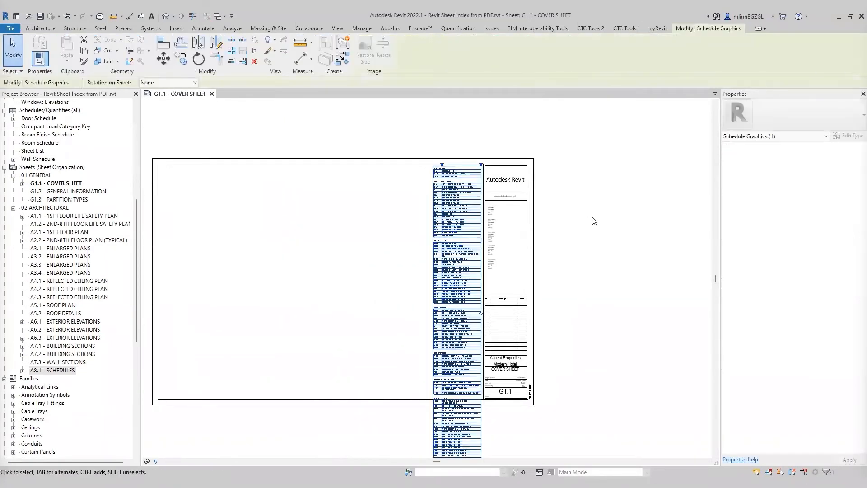
key(Left)
key(Left)
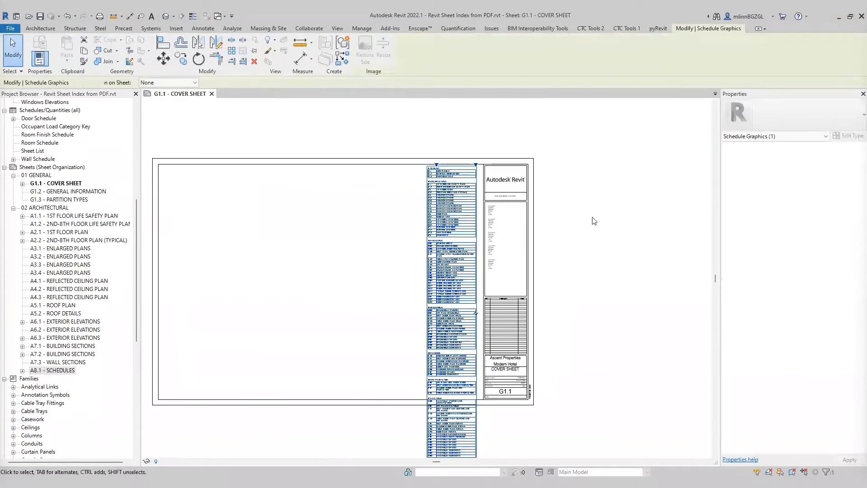
key(Left)
key(Left)
key(Left)
key(Left)
key(Left)
key(Left)
key(Left)
key(Left)
key(Left)
key(Left)
key(Left)
key(Left)
key(Left)
key(Left)
key(Left)
key(Left)
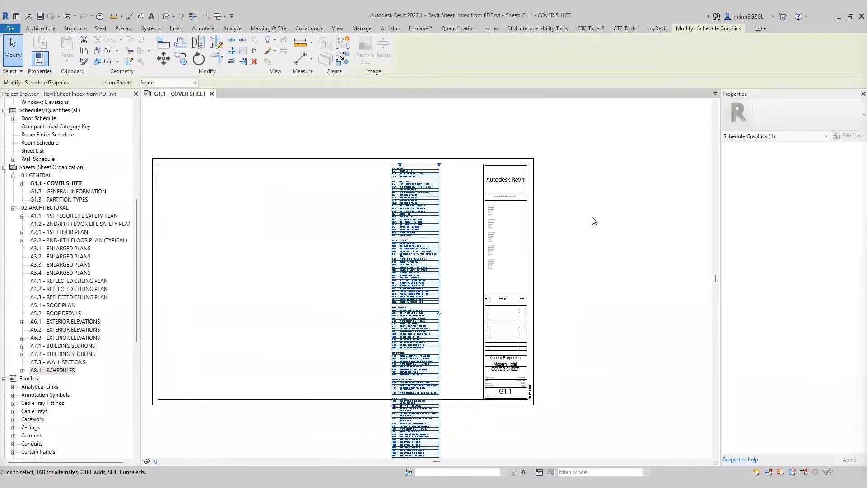
key(Left)
key(Escape)
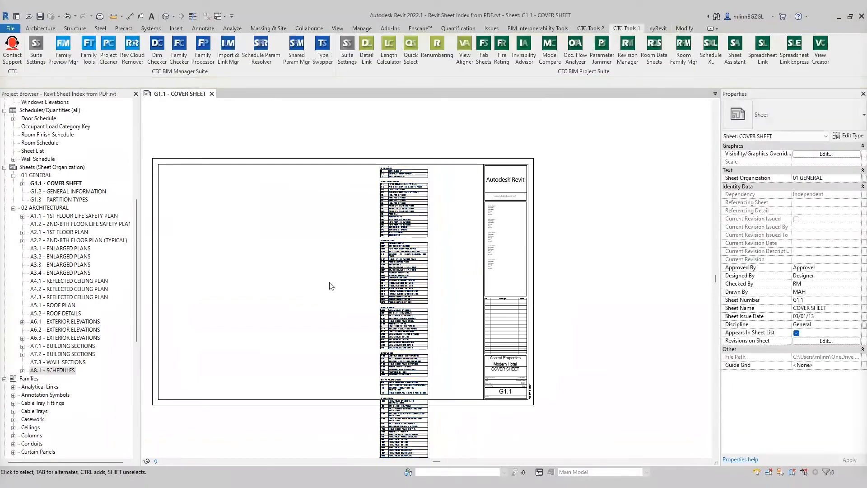
Step: Split the sheet list on the cover sheet into two side-by-side columns
middle_drag(334, 244, 323, 215)
click(419, 252)
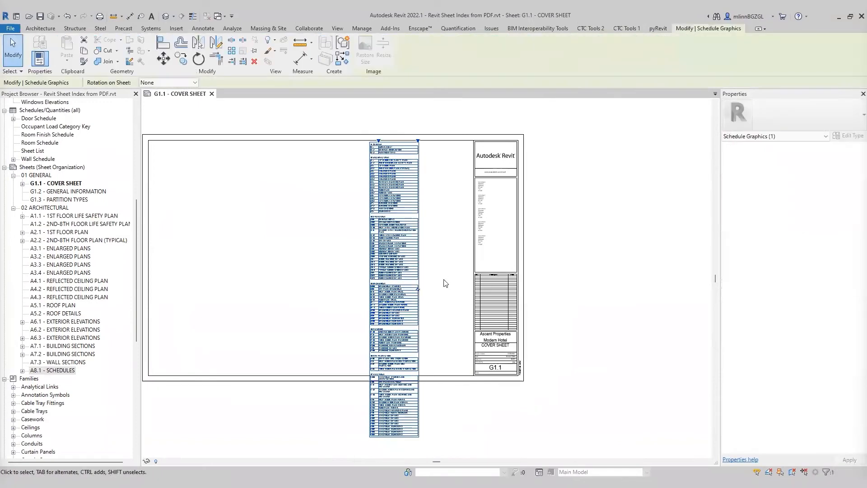
click(417, 288)
key(Escape)
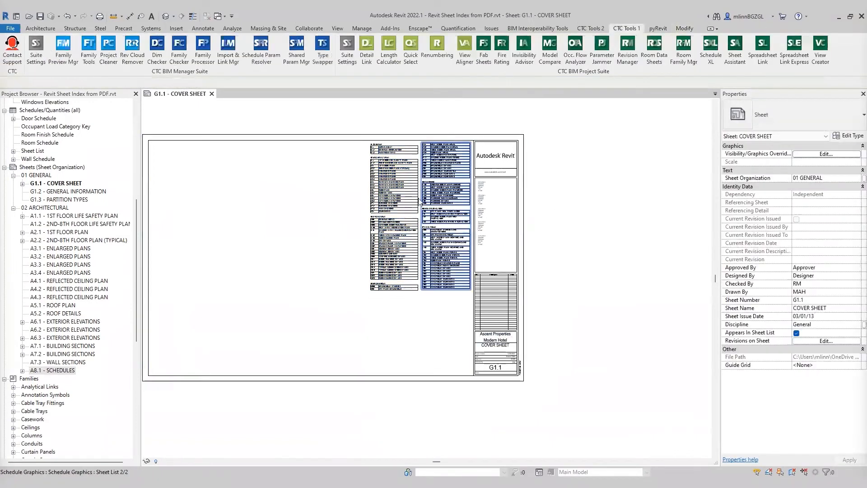
Step: Move the sheet list's split point up so the mechanical group starts the second column
scroll(391, 284, up, 4)
scroll(392, 285, up, 3)
click(380, 288)
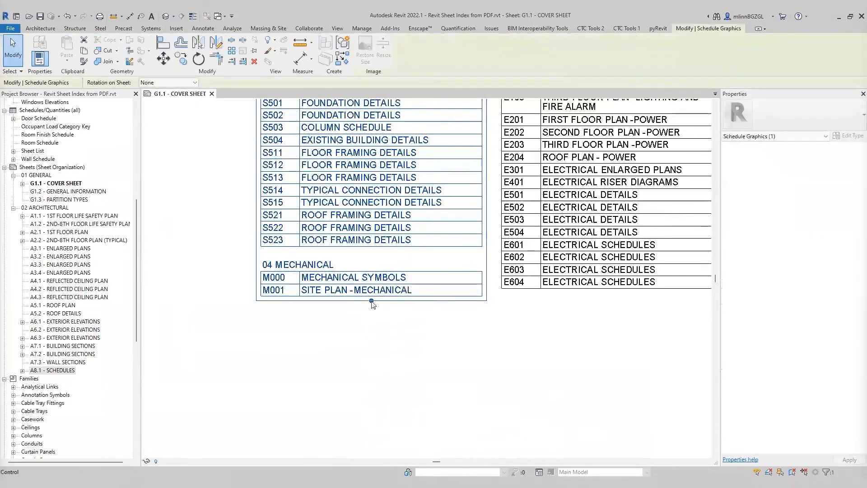
drag(372, 288, 371, 259)
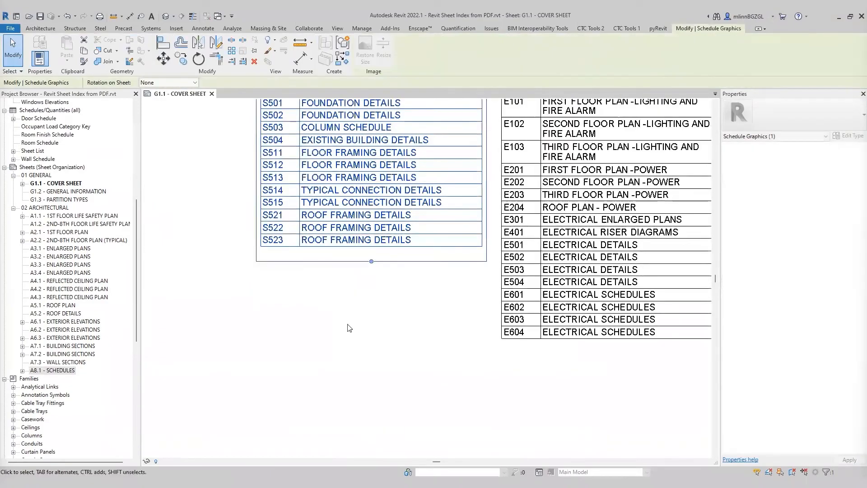
click(348, 327)
Step: Inspect the split sheet list layout across the cover sheet
scroll(414, 398, down, 2)
middle_drag(413, 397, 403, 347)
middle_drag(299, 178, 292, 311)
middle_drag(259, 109, 288, 265)
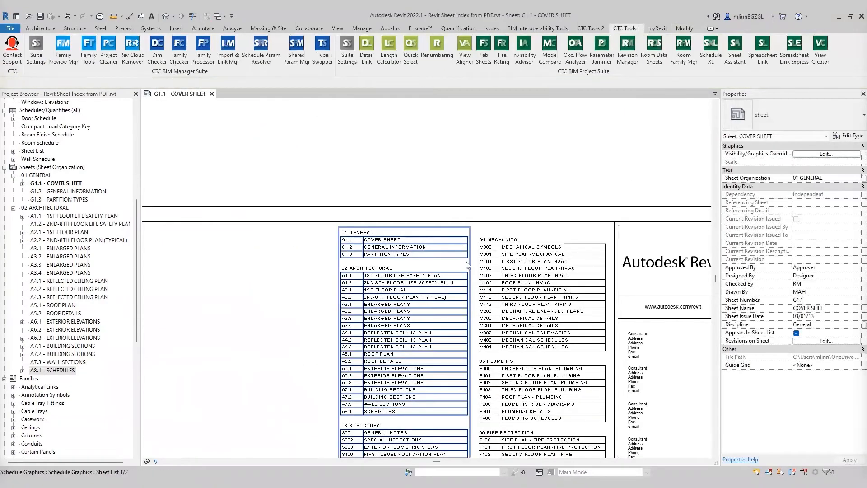
middle_drag(413, 272, 392, 88)
click(389, 366)
drag(383, 418, 394, 435)
scroll(373, 412, up, 4)
scroll(225, 246, down, 5)
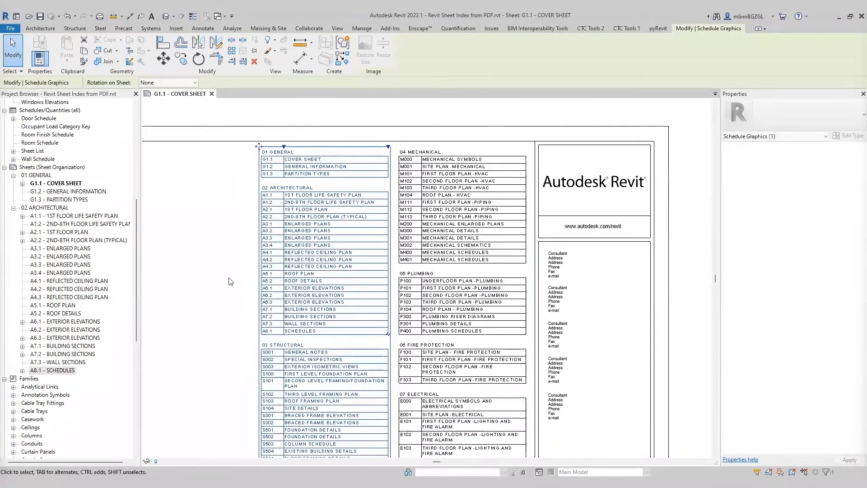
click(356, 128)
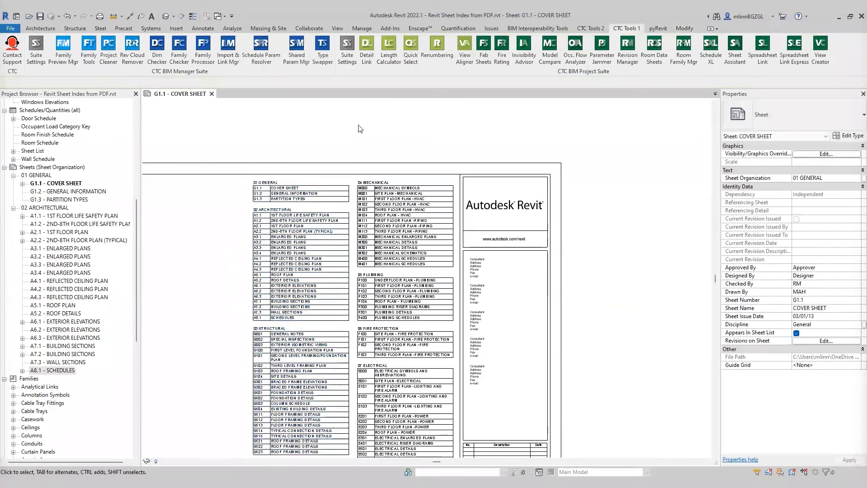
middle_click(375, 124)
middle_click(376, 124)
scroll(608, 175, up, 3)
middle_drag(596, 176, 525, 265)
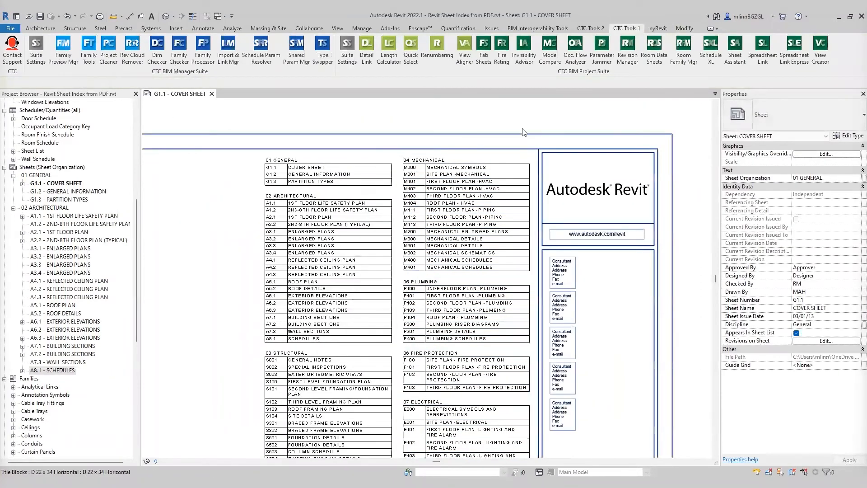
middle_drag(214, 325, 208, 333)
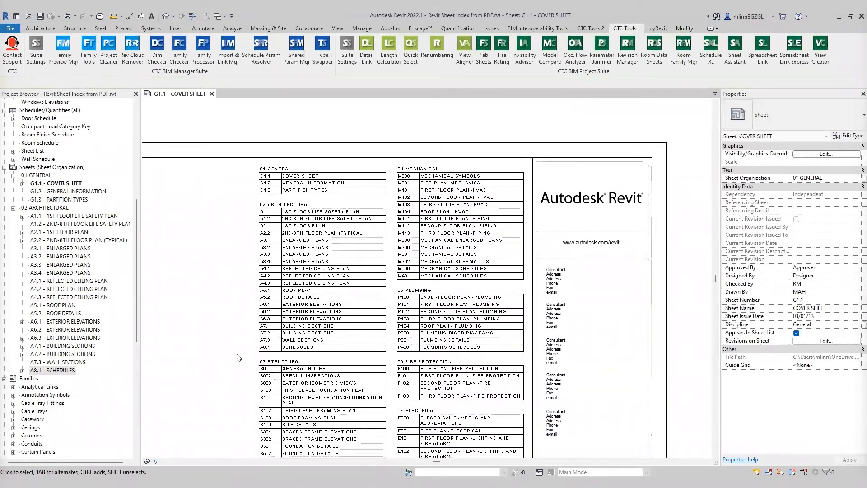
middle_drag(234, 395, 243, 271)
scroll(232, 207, down, 2)
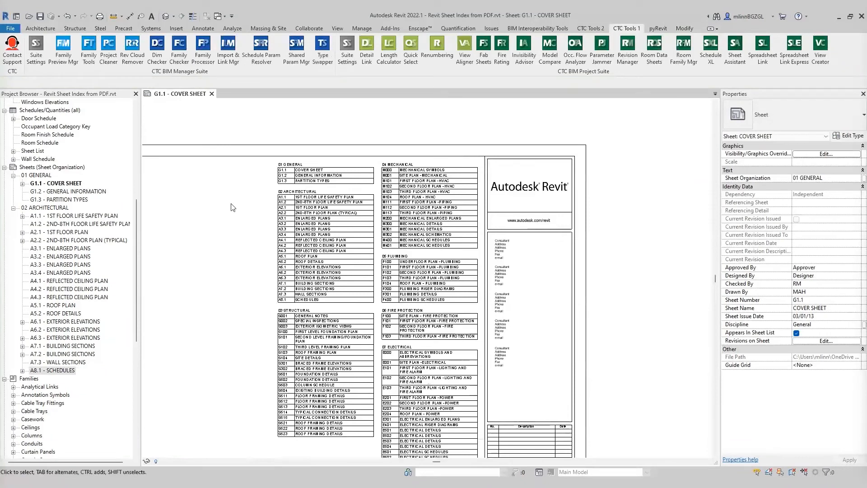
Step: Save the project
click(10, 28)
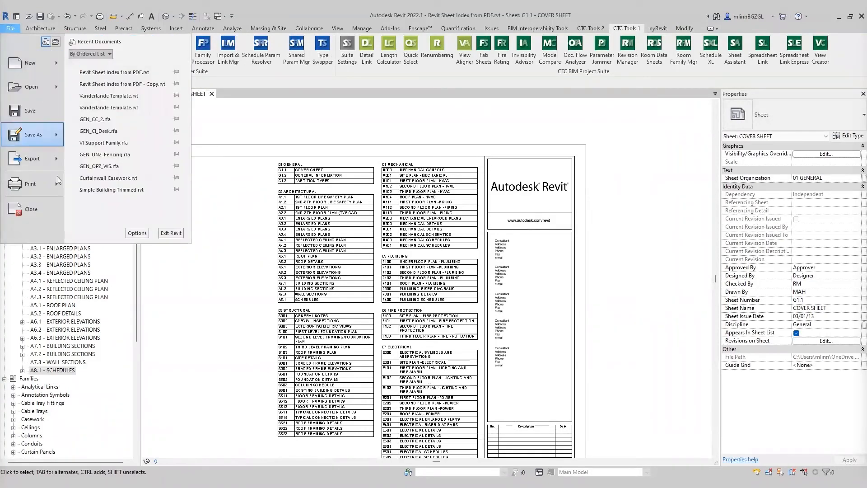
click(31, 109)
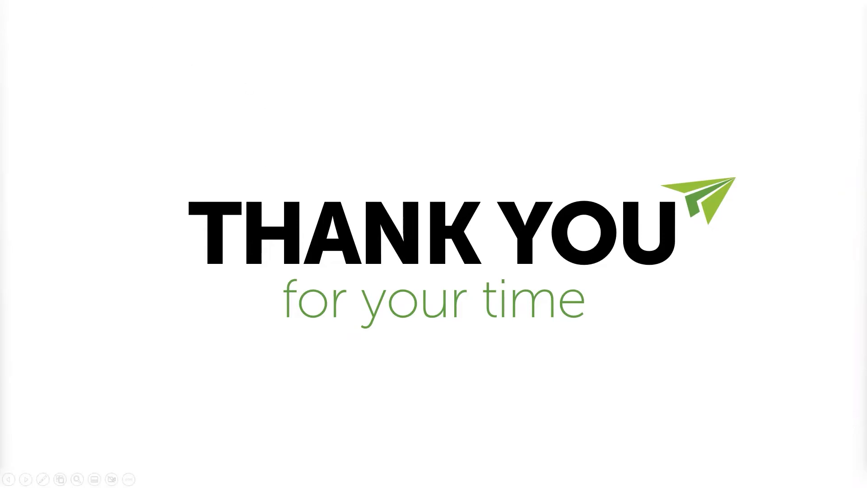
Step: Exit the slideshow and switch back to Revit with the cover sheet open
key(Escape)
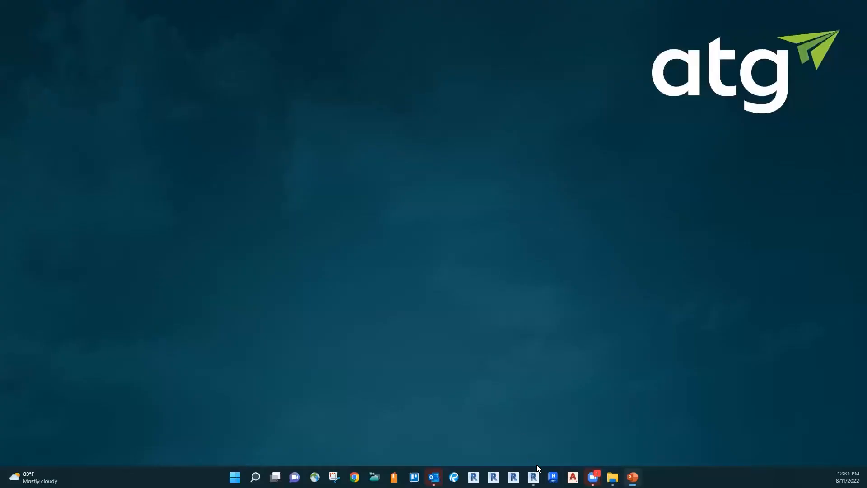
click(533, 477)
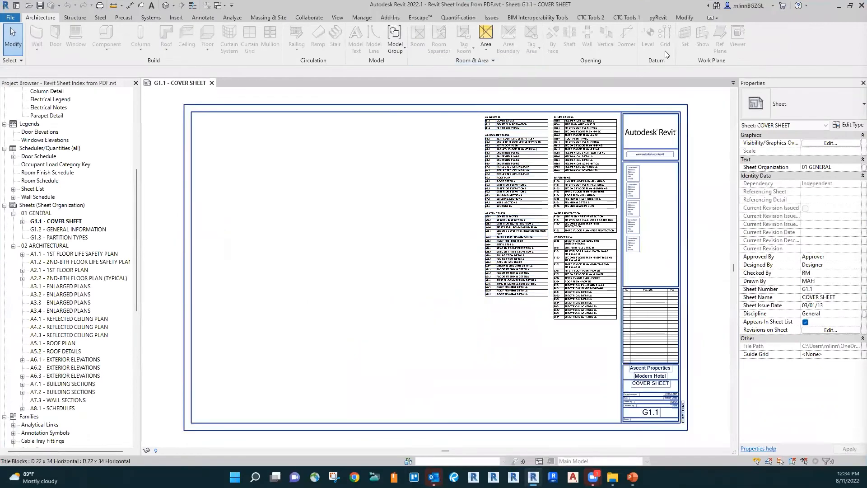
click(633, 19)
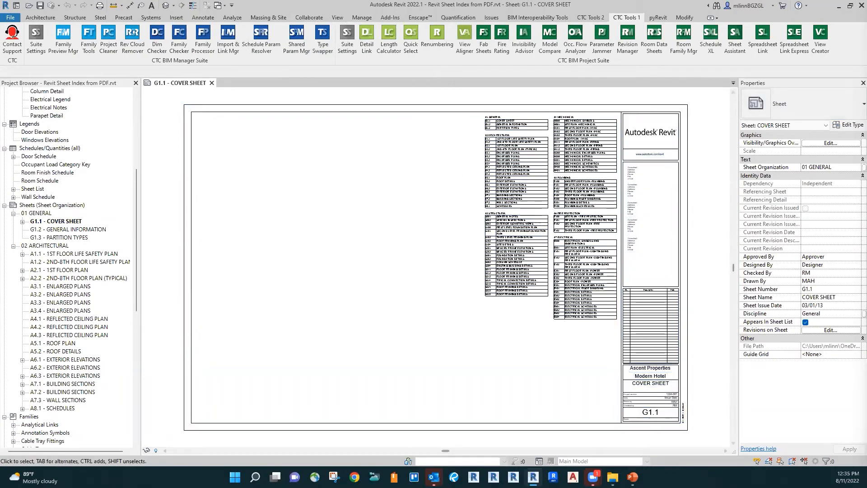
mouse_move(632, 477)
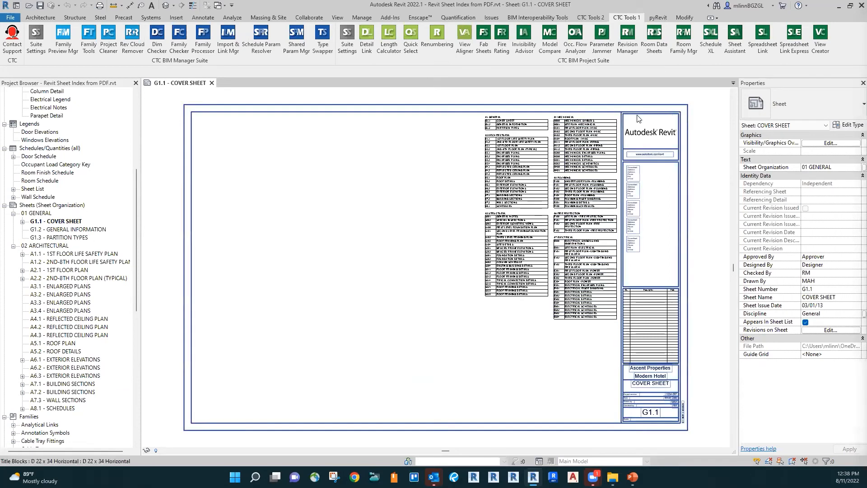
Step: Open the sheet list schedule and create real sheets from all placeholder sheets, E000 through S523, with no titleblock
click(571, 155)
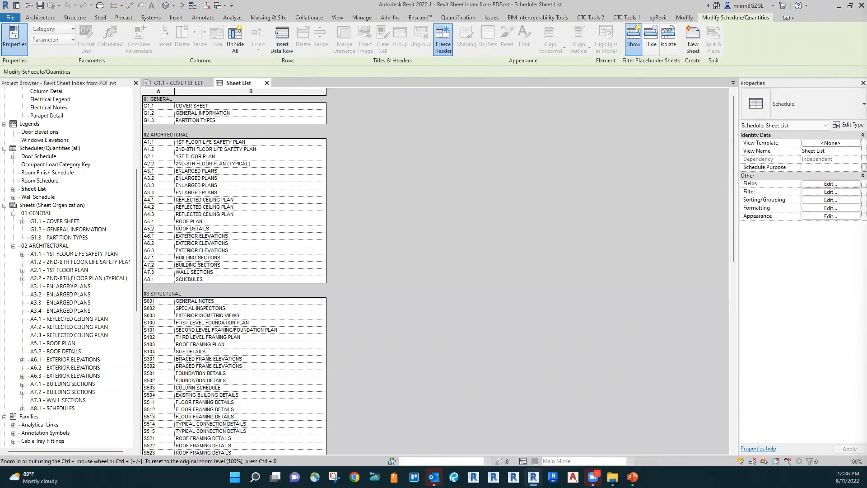
scroll(71, 283, down, 1)
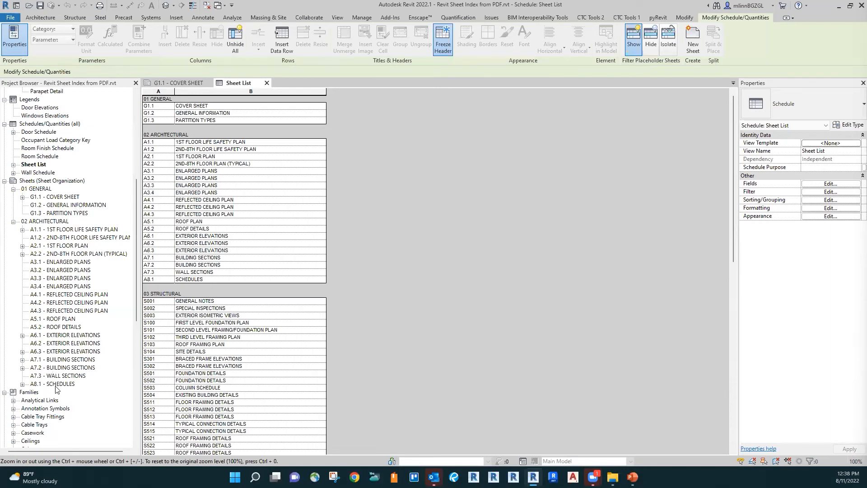
scroll(424, 253, down, 5)
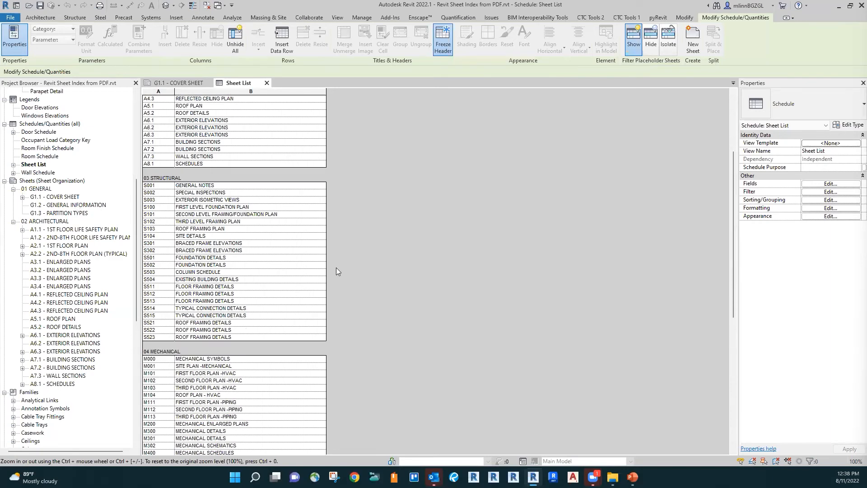
scroll(383, 230, up, 5)
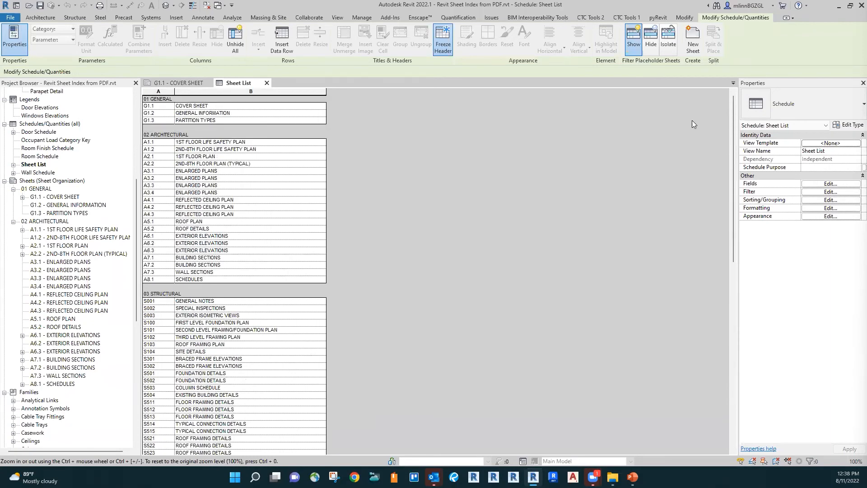
click(693, 39)
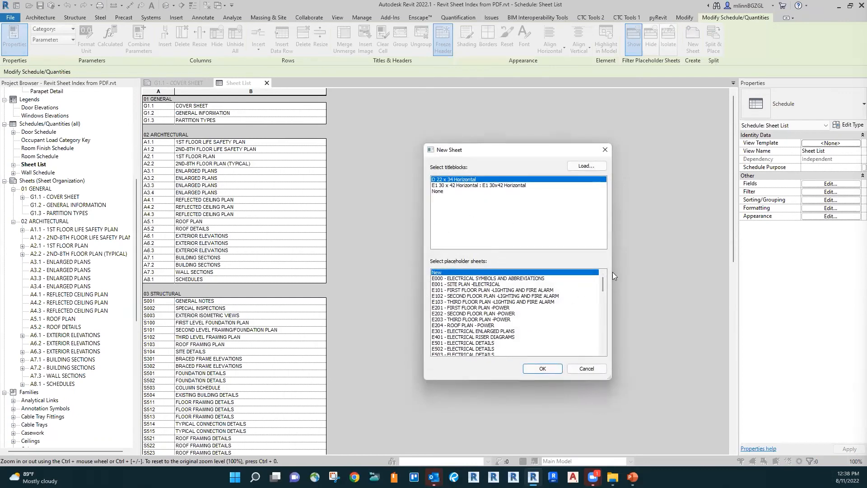
mouse_move(603, 281)
mouse_down()
mouse_move(603, 341)
mouse_move(608, 270)
mouse_up()
click(458, 278)
scroll(466, 314, down, 1)
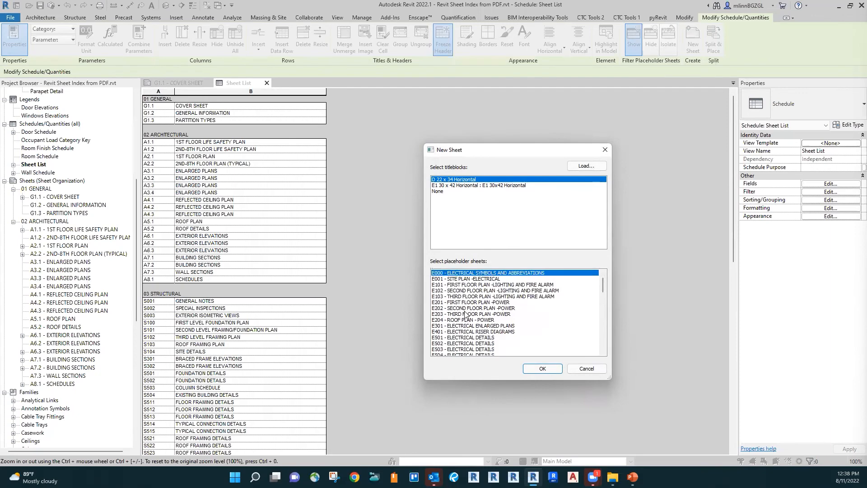
shift+click(466, 314)
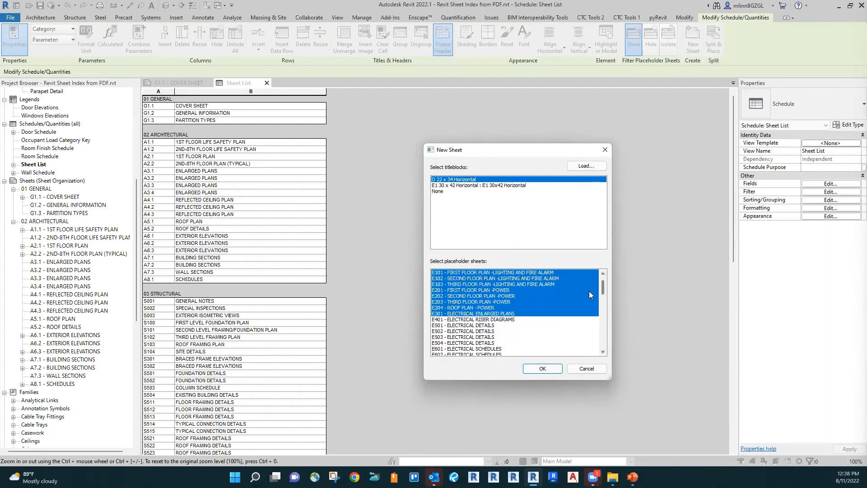
scroll(513, 283, up, 1)
click(479, 278)
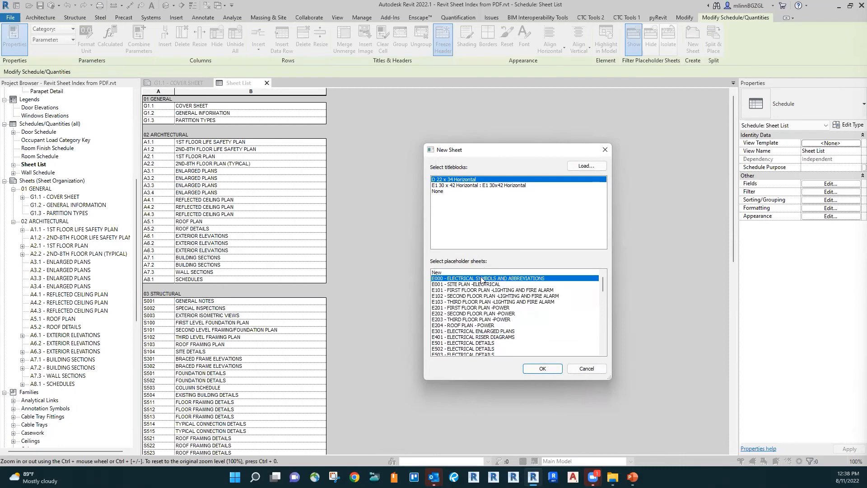
drag(606, 288, 589, 355)
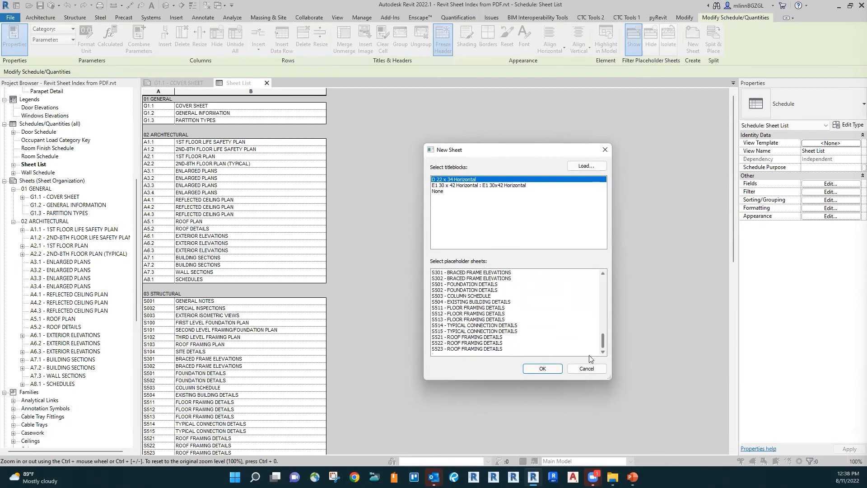
shift+click(485, 348)
click(445, 186)
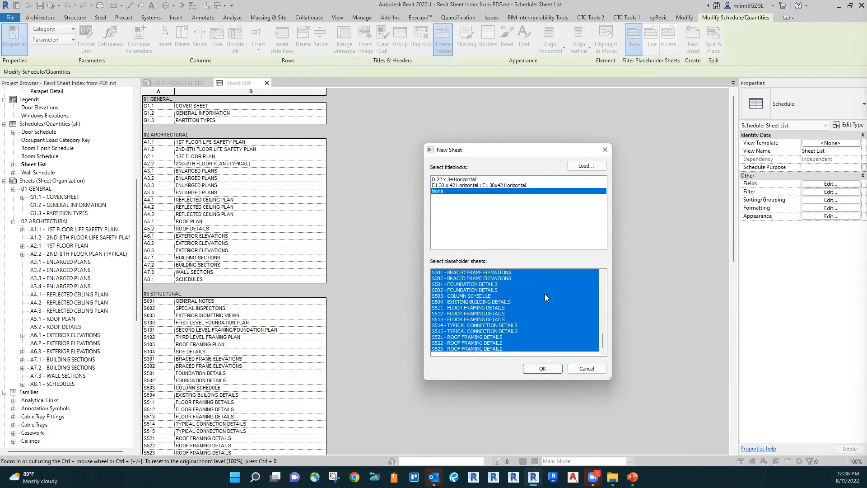
click(543, 368)
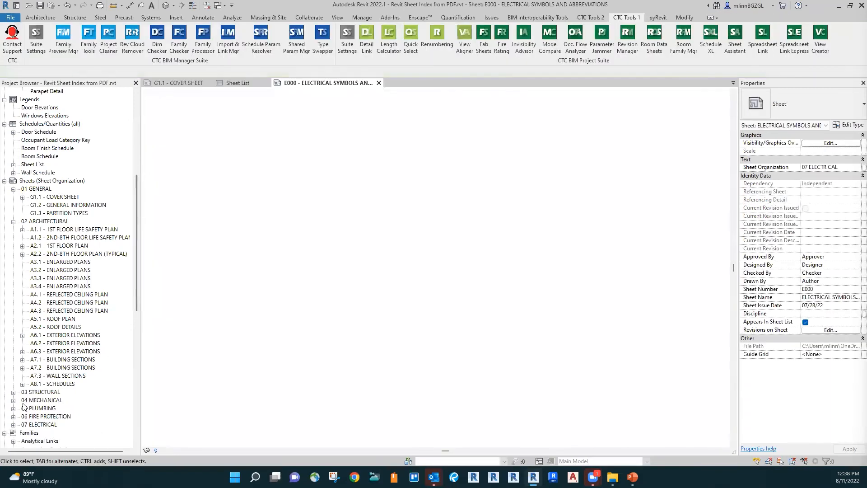
Step: Open some of the newly created structural sheets from the browser and review the discipline groups
click(13, 393)
double_click(69, 271)
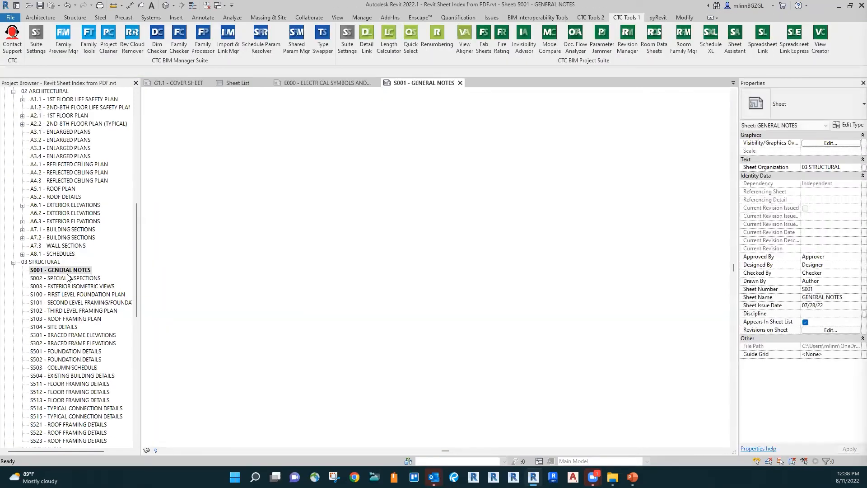
click(61, 287)
double_click(61, 287)
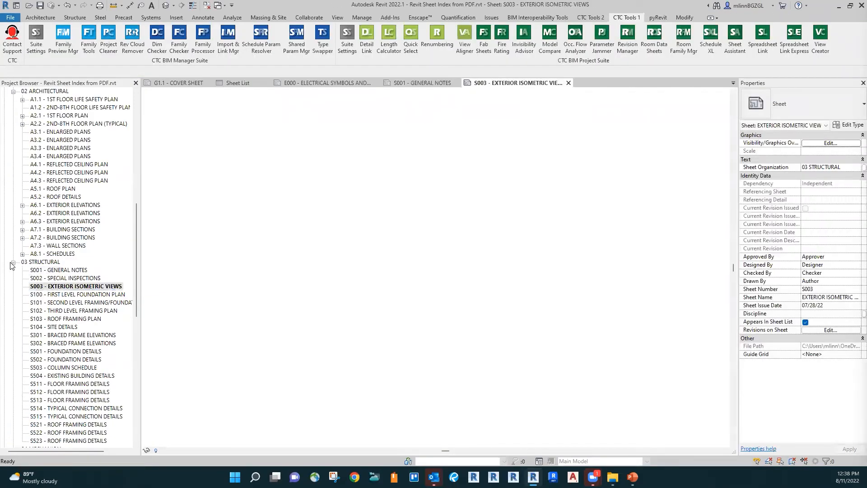
click(13, 263)
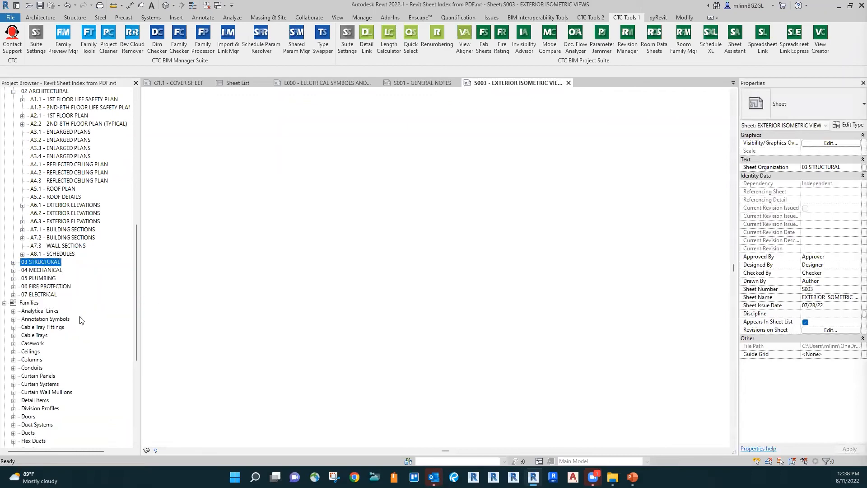
click(14, 271)
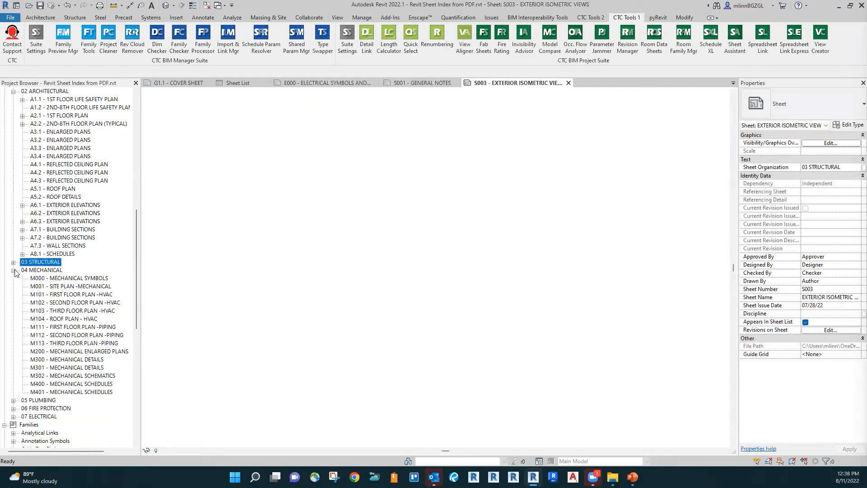
click(13, 271)
Step: Return to the sheet list and check the New Sheet dialog for remaining placeholder sheets, cancelling it
click(238, 82)
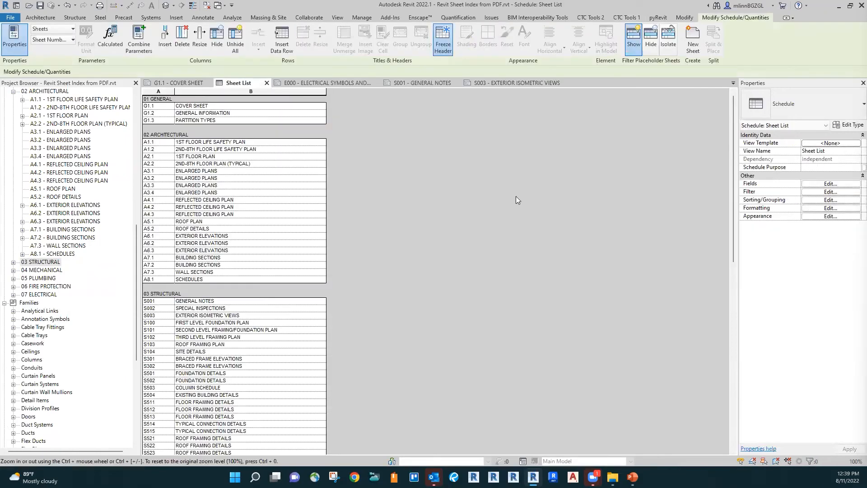
click(692, 43)
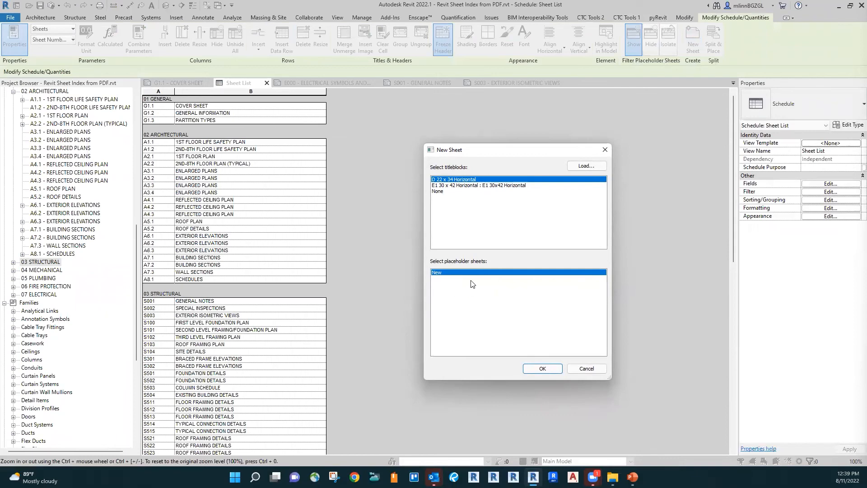
click(587, 368)
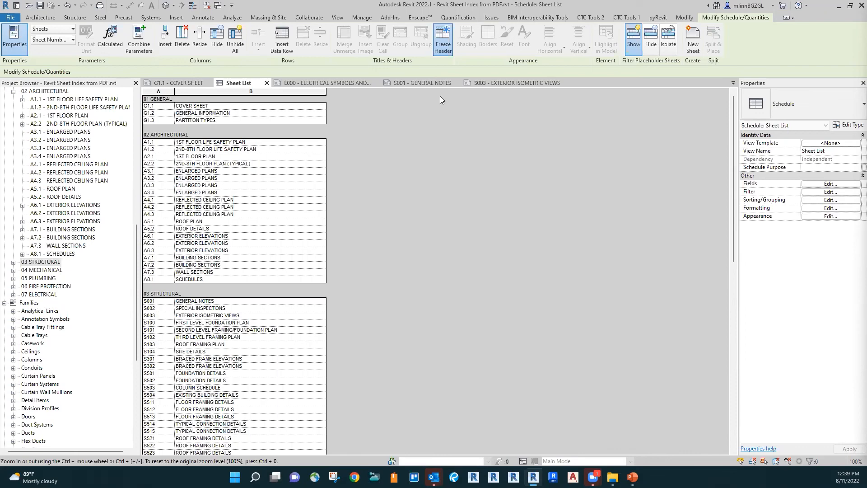
scroll(58, 200, up, 2)
scroll(58, 200, up, 2)
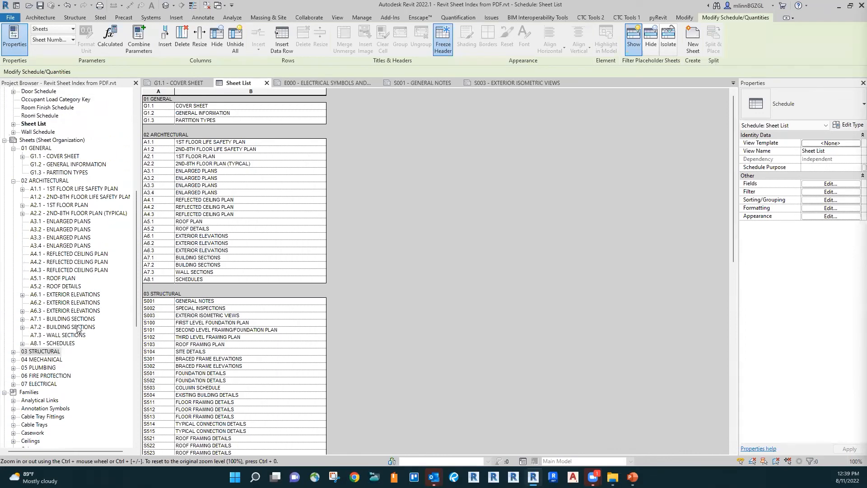